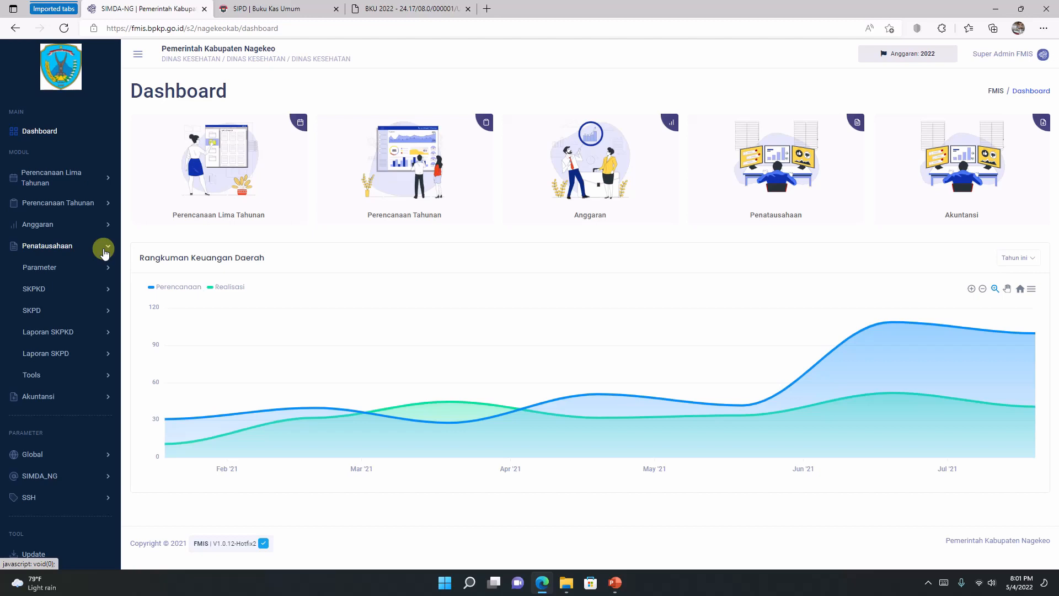
# Open the Bukti GU list for the SKPD's Bend. Pengeluaran within the Penatausahaan module
pyautogui.click(99, 316)
pyautogui.click(103, 333)
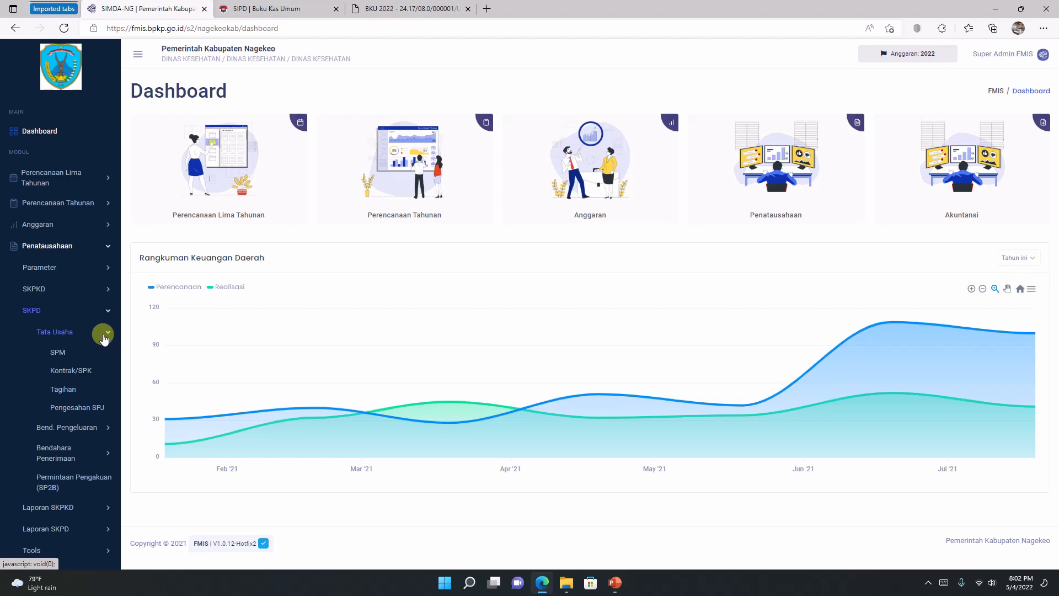
pyautogui.click(89, 336)
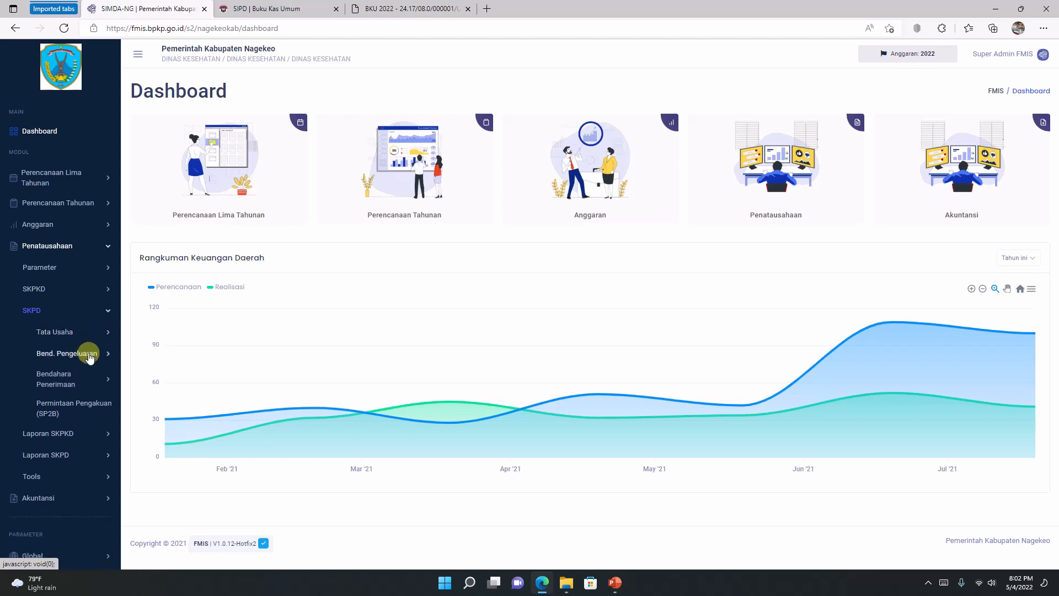
pyautogui.click(90, 355)
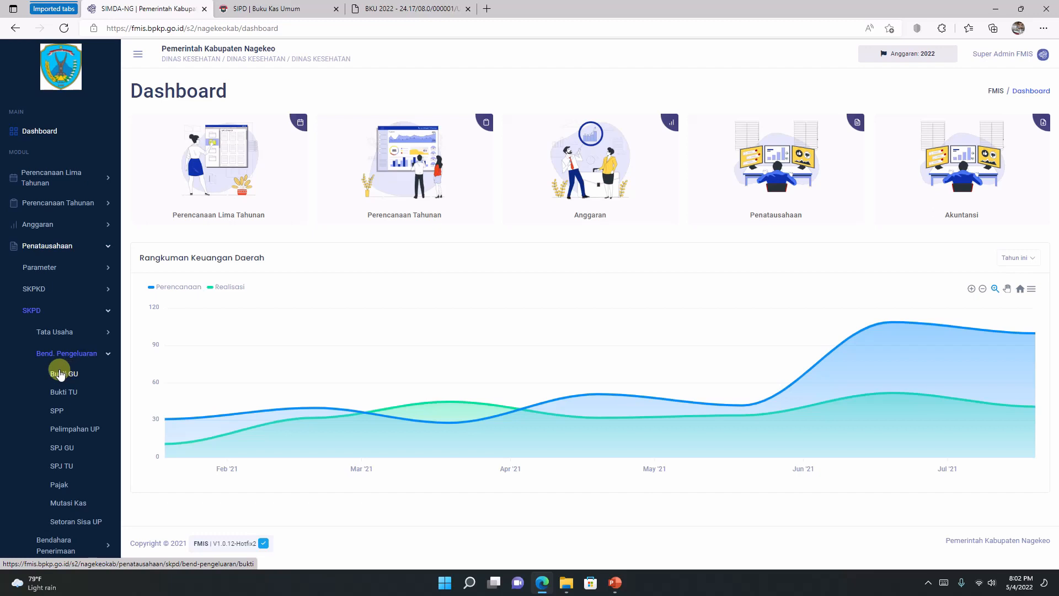
pyautogui.scroll(-1, 61, 375)
pyautogui.scroll(-1, 59, 337)
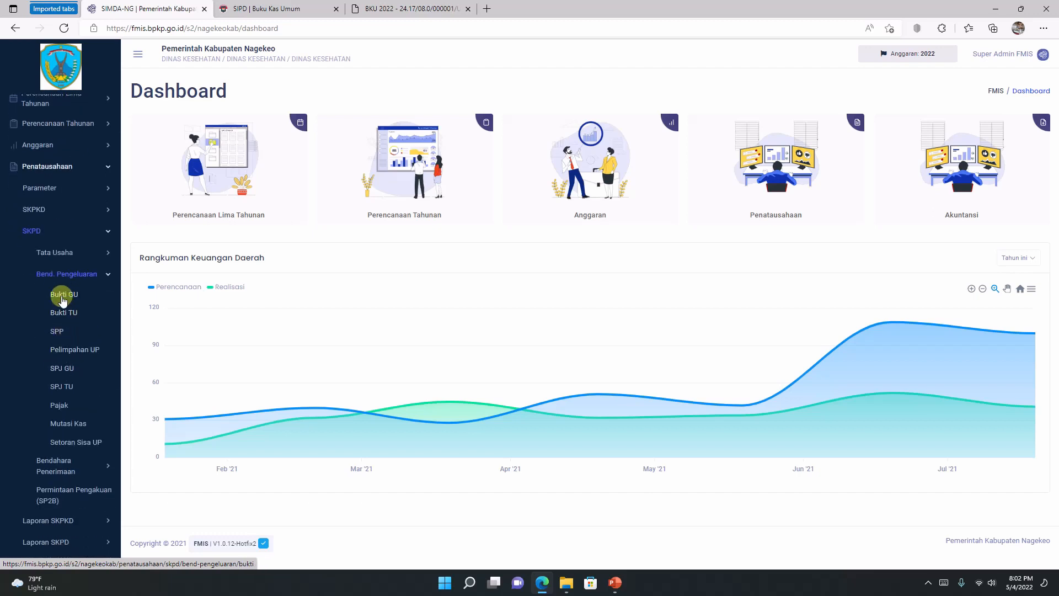
pyautogui.click(62, 296)
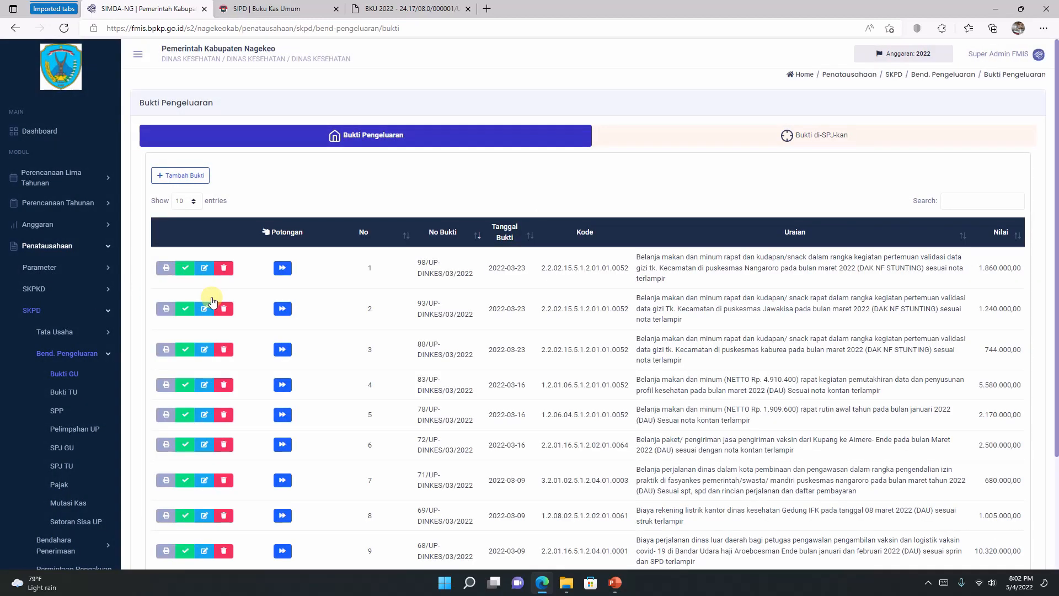
# Change the status of the expenditure receipts in rows 1 to 3 to final and confirm each change
pyautogui.scroll(-3, 213, 302)
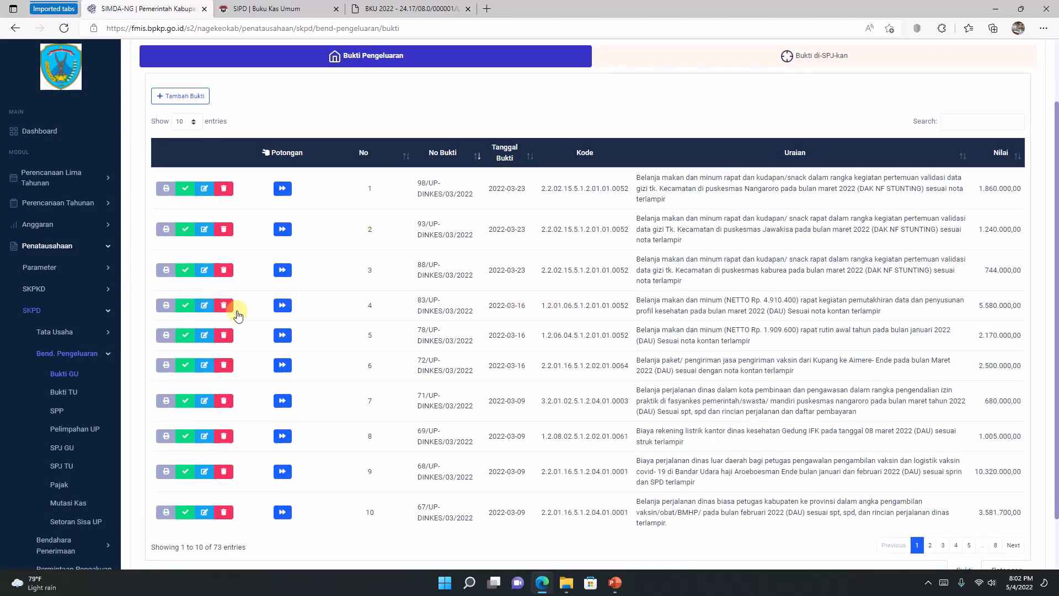
pyautogui.click(186, 194)
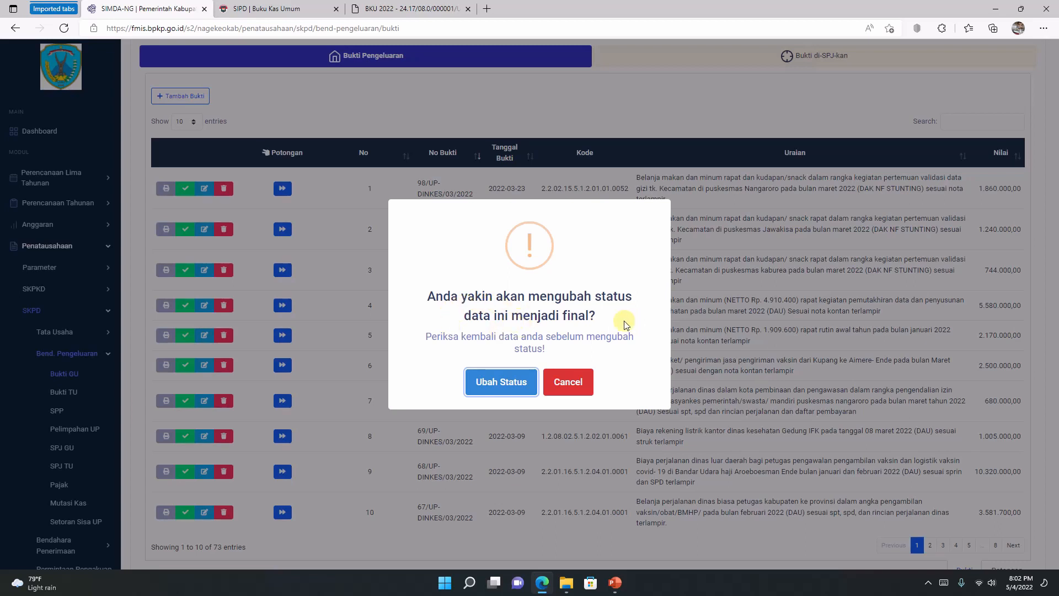
pyautogui.click(503, 383)
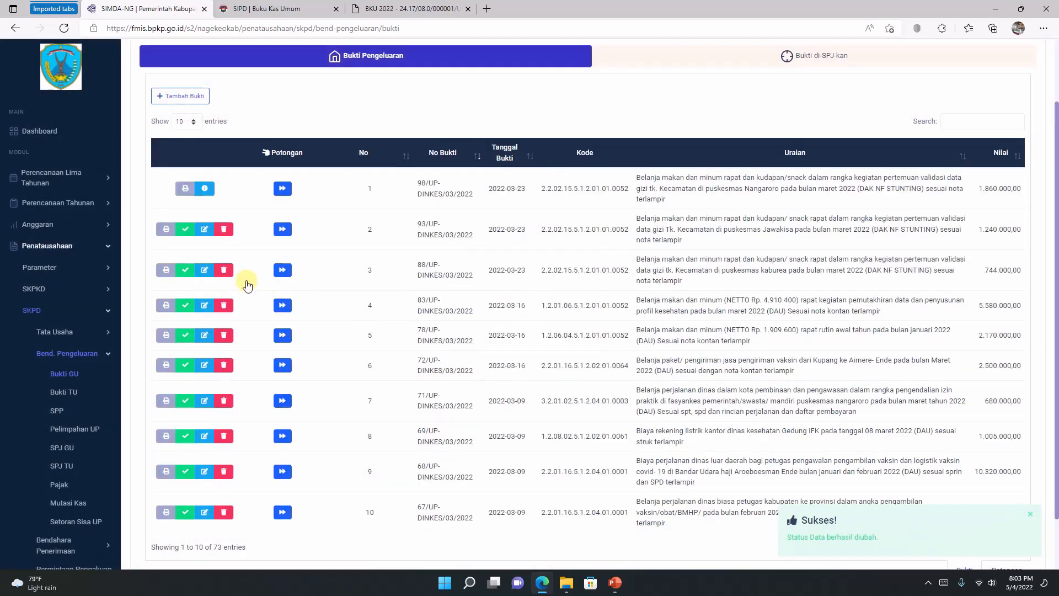
pyautogui.click(185, 229)
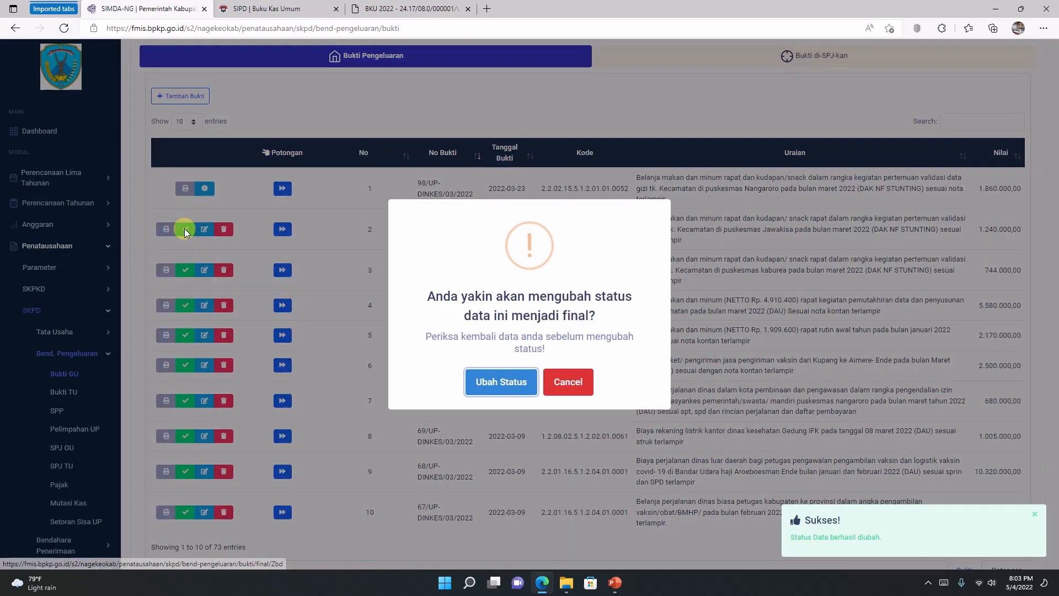
pyautogui.click(505, 389)
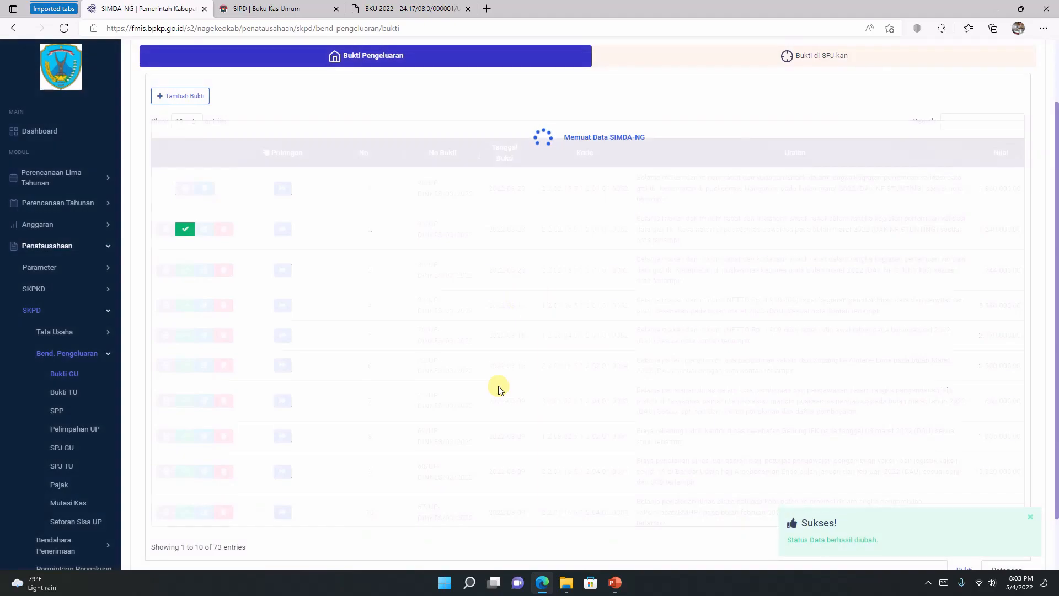
pyautogui.click(185, 270)
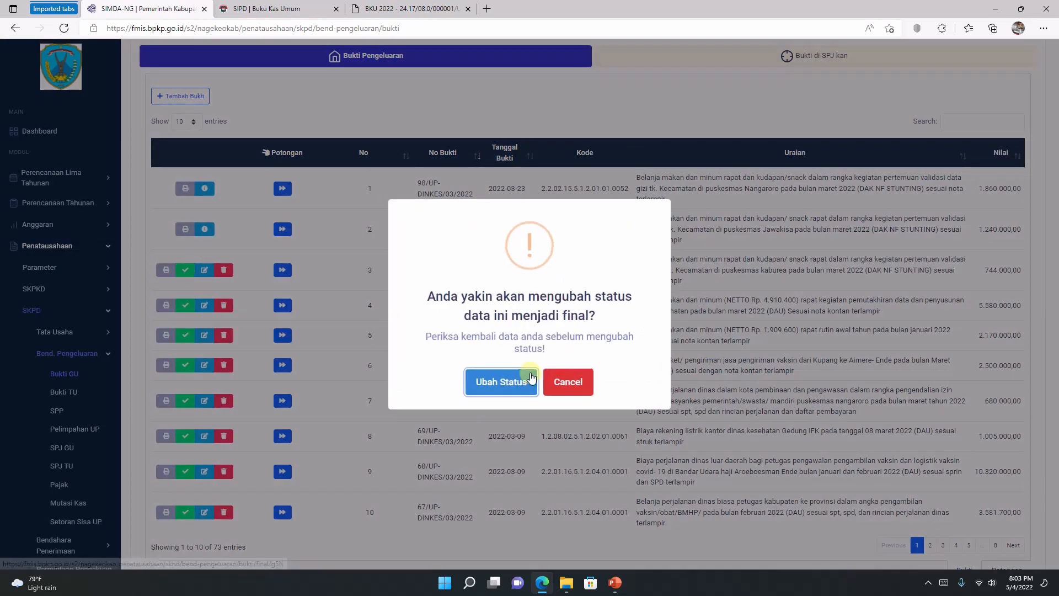
pyautogui.click(503, 385)
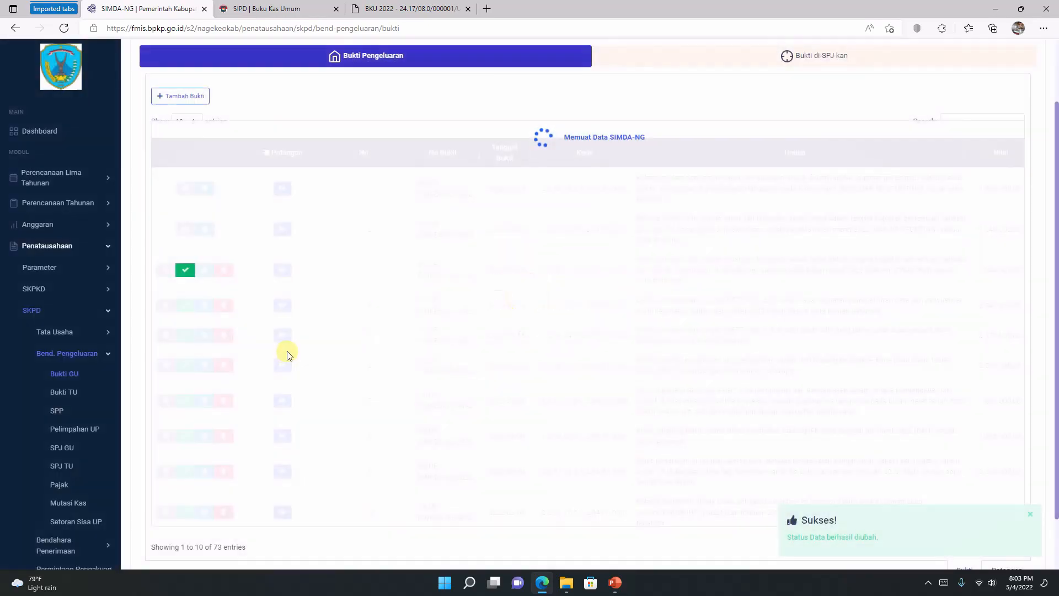
# Change the status of the expenditure receipts in rows 4 to 6 to final, confirming each one
pyautogui.click(185, 305)
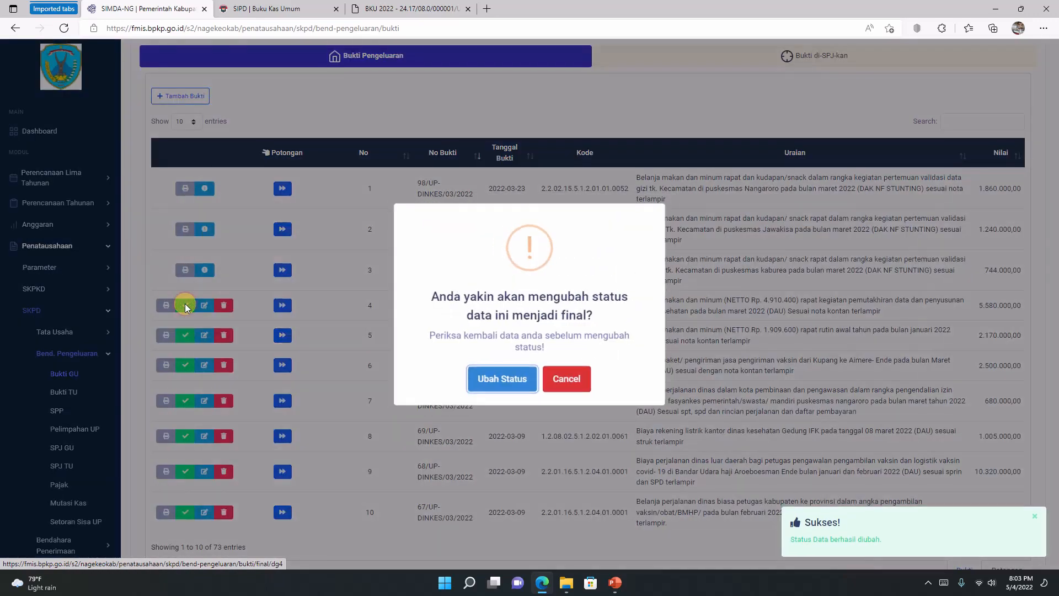
pyautogui.click(492, 380)
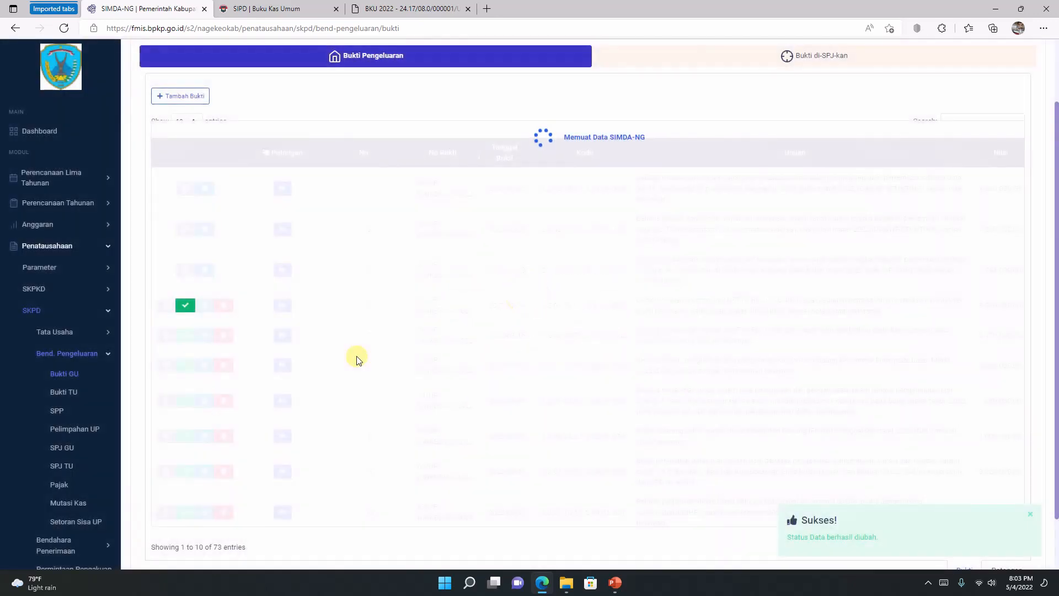
pyautogui.click(185, 335)
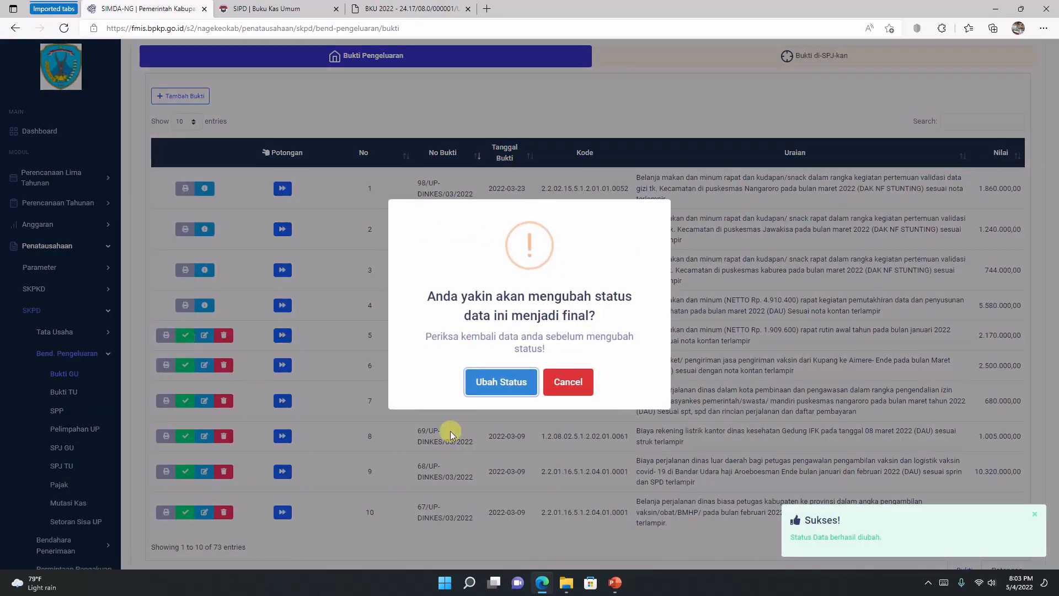
pyautogui.click(500, 382)
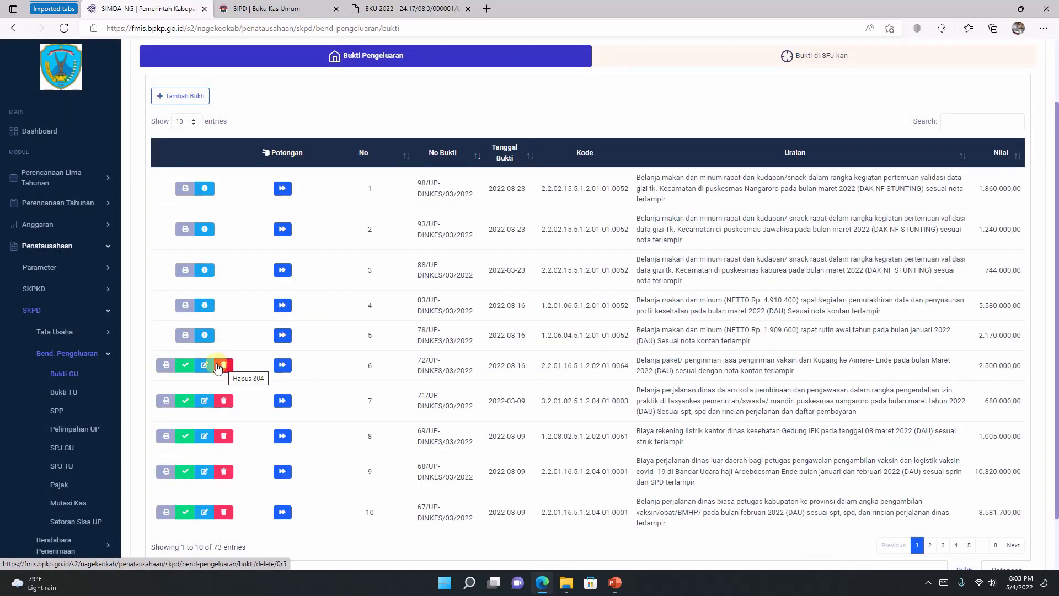
pyautogui.click(186, 365)
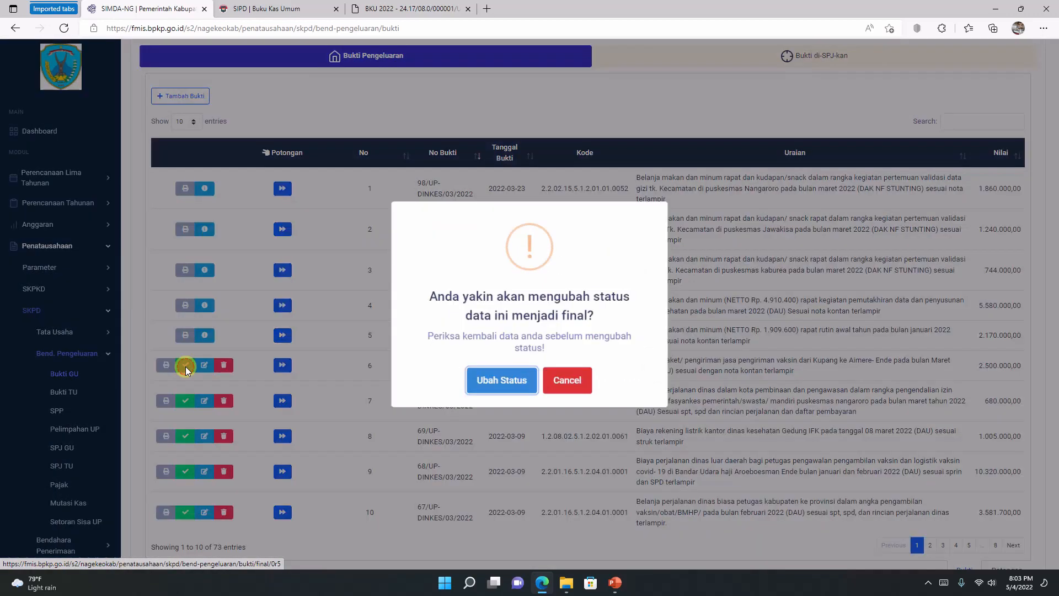
pyautogui.click(494, 381)
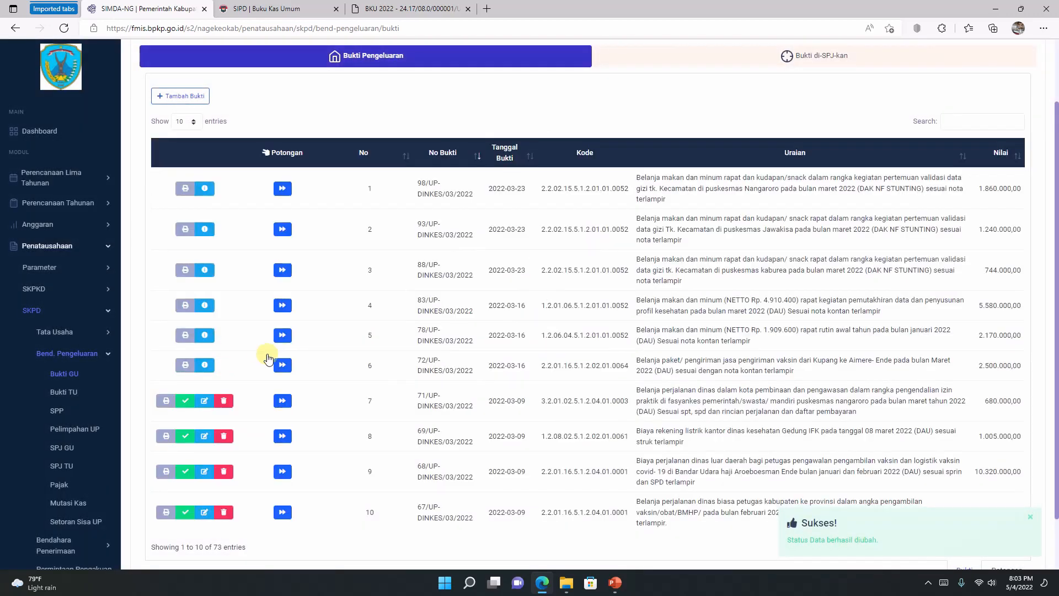
# Finalize the remaining receipts on the first page, rows 7 to 10, confirming each status change
pyautogui.scroll(-1, 270, 353)
pyautogui.click(190, 341)
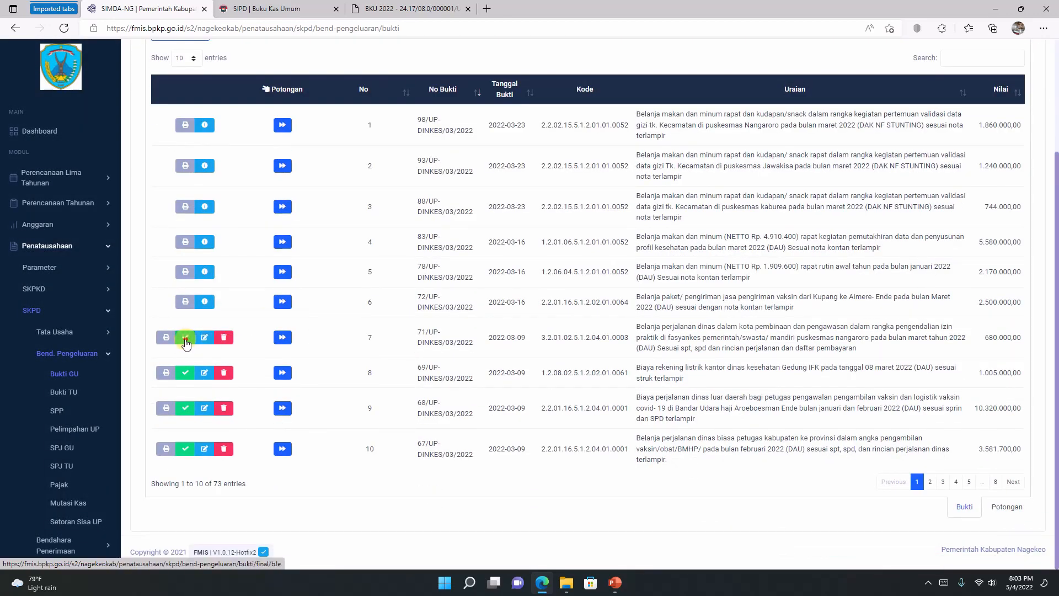
pyautogui.click(483, 384)
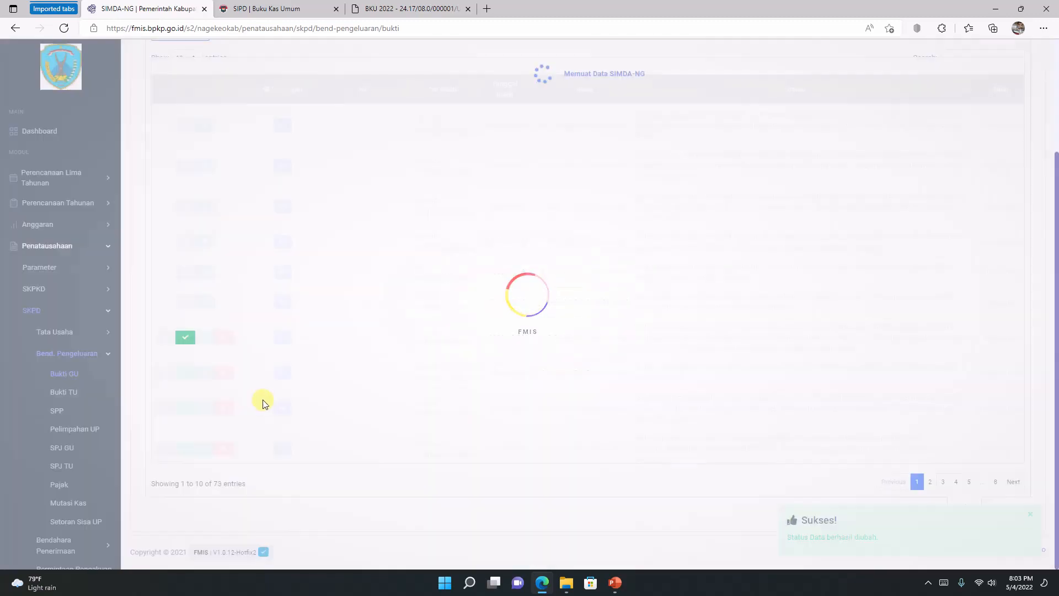
pyautogui.click(185, 373)
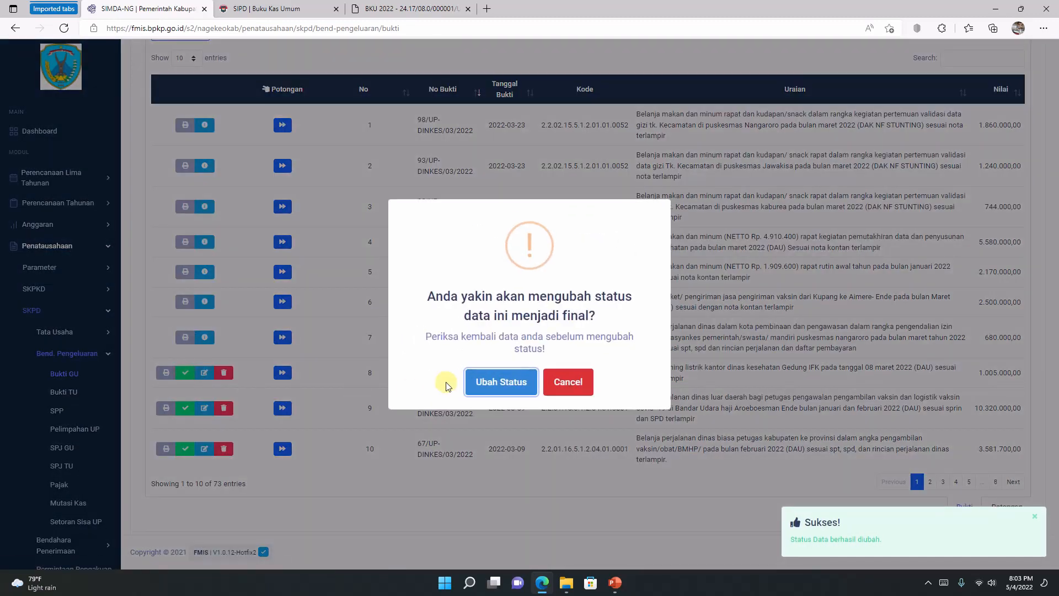
pyautogui.click(484, 382)
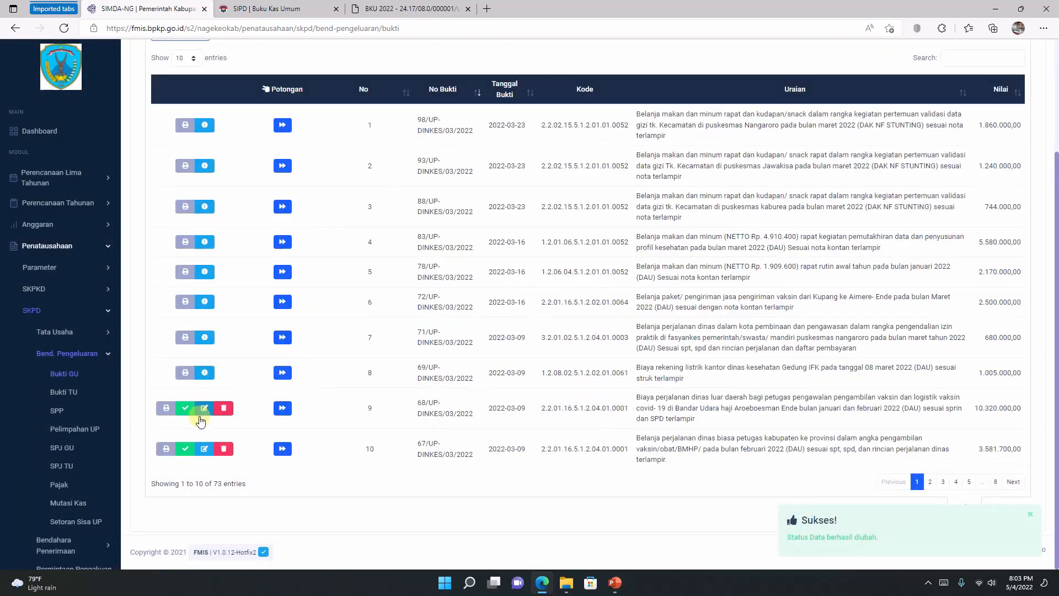
pyautogui.click(184, 408)
pyautogui.click(491, 389)
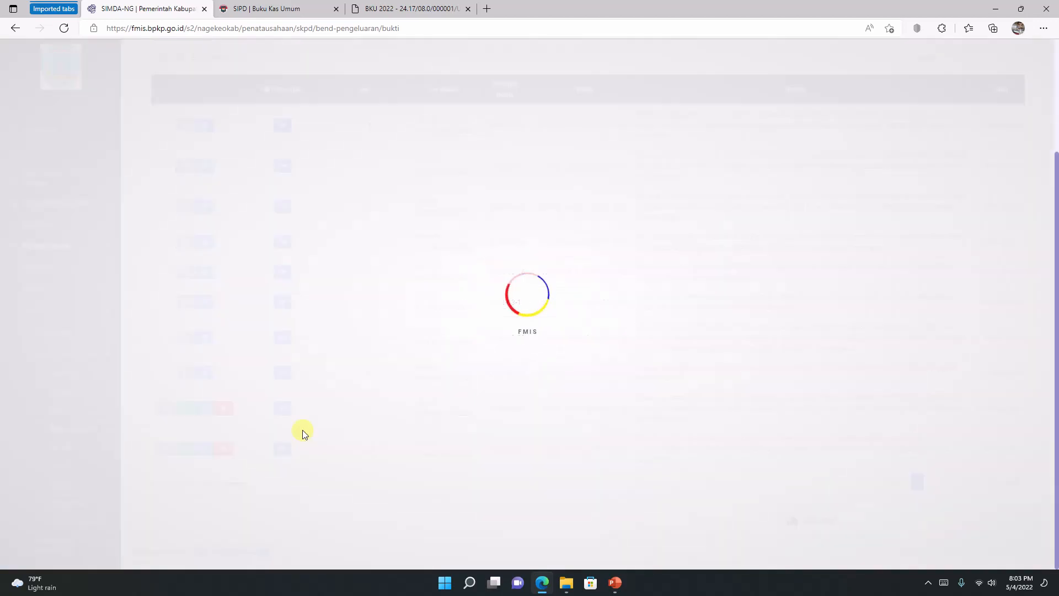
pyautogui.click(185, 448)
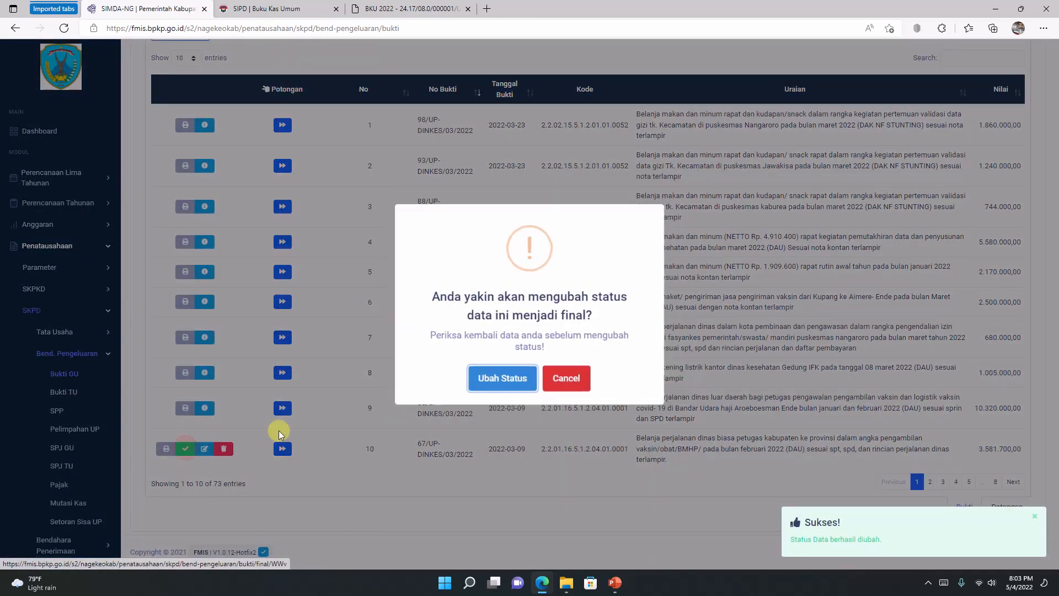
pyautogui.click(502, 377)
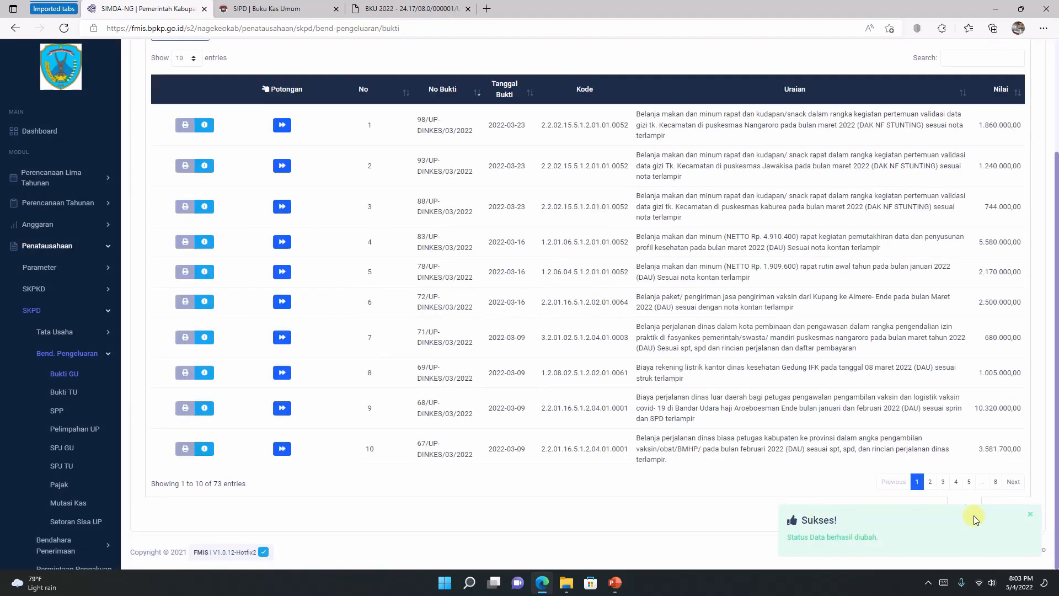
# Set the Bukti Pengeluaran table to show 100 entries per page
pyautogui.scroll(2, 179, 105)
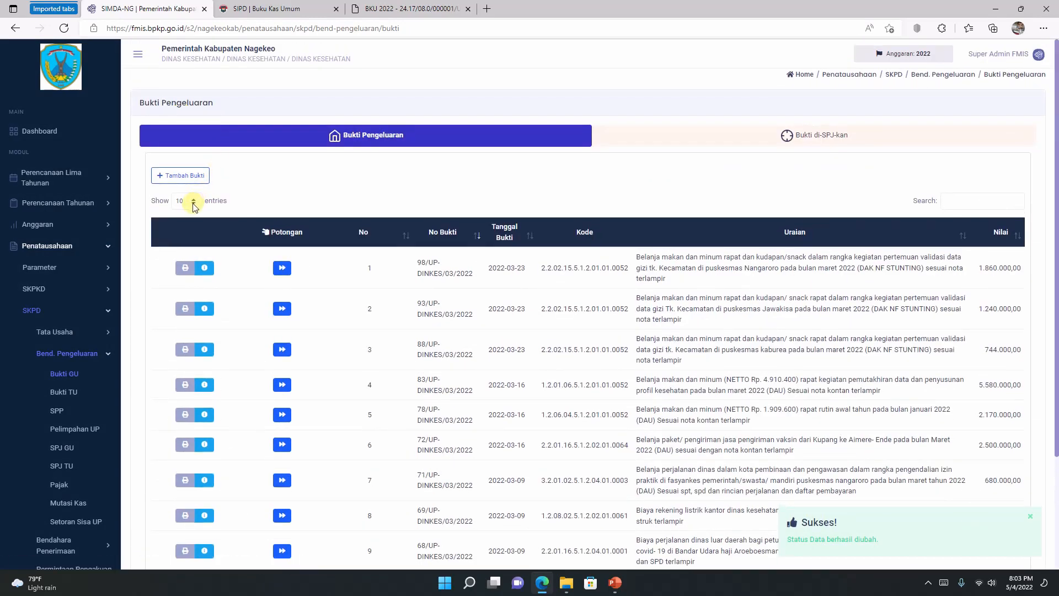
pyautogui.scroll(-3, 229, 208)
pyautogui.scroll(1, 236, 214)
pyautogui.scroll(2, 237, 214)
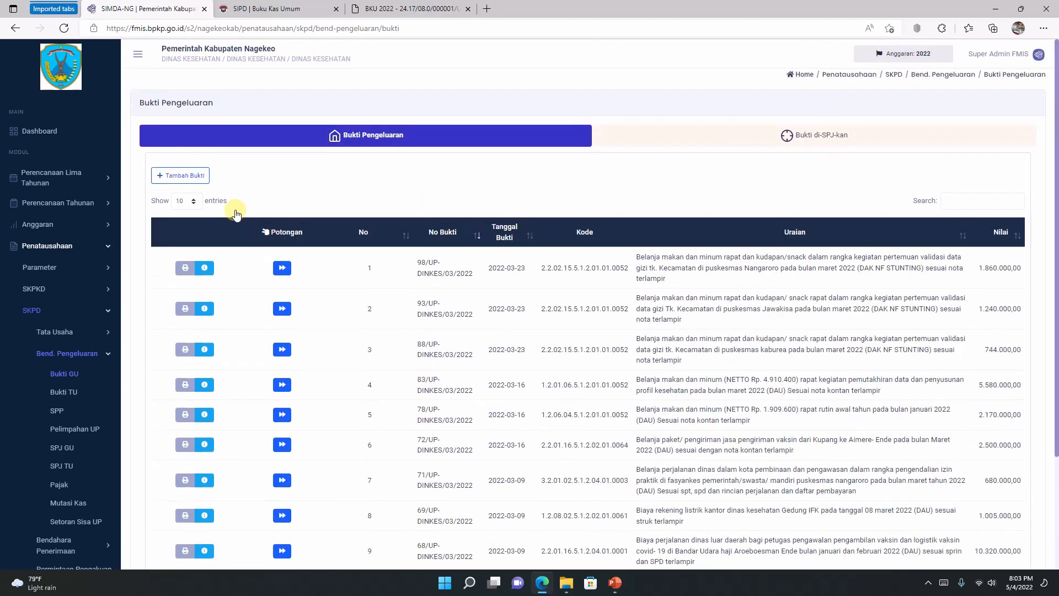
pyautogui.scroll(-1, 236, 214)
pyautogui.scroll(1, 236, 214)
pyautogui.scroll(-1, 198, 212)
pyautogui.scroll(-3, 267, 189)
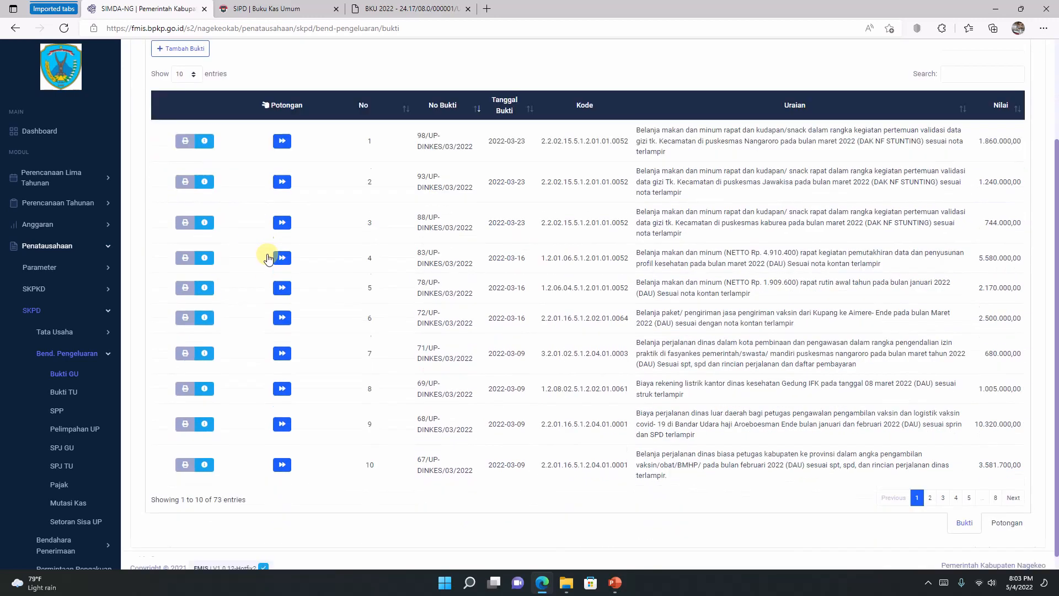
pyautogui.scroll(2, 268, 259)
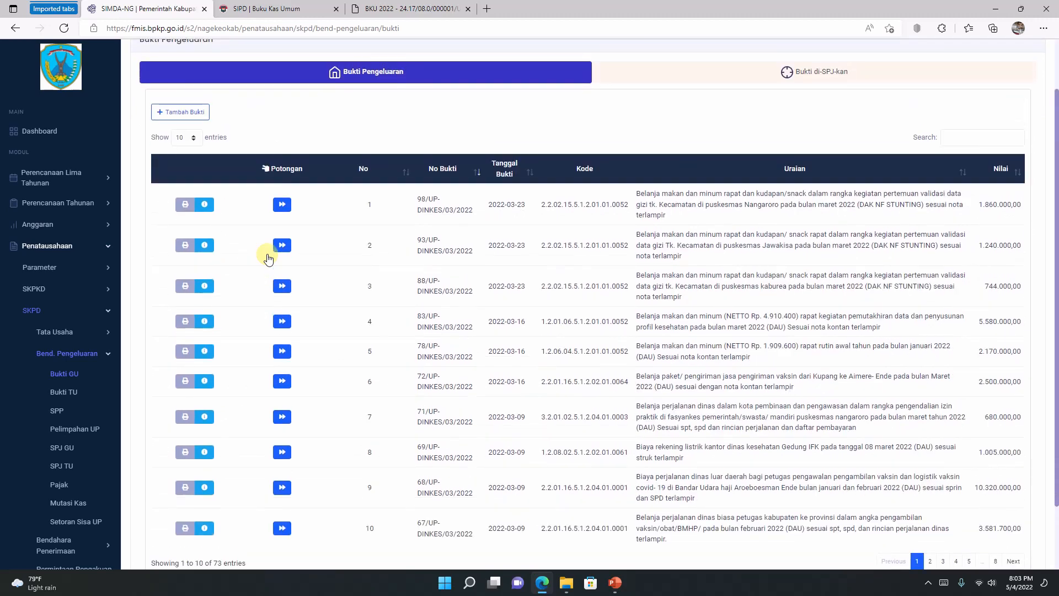
pyautogui.scroll(2, 269, 260)
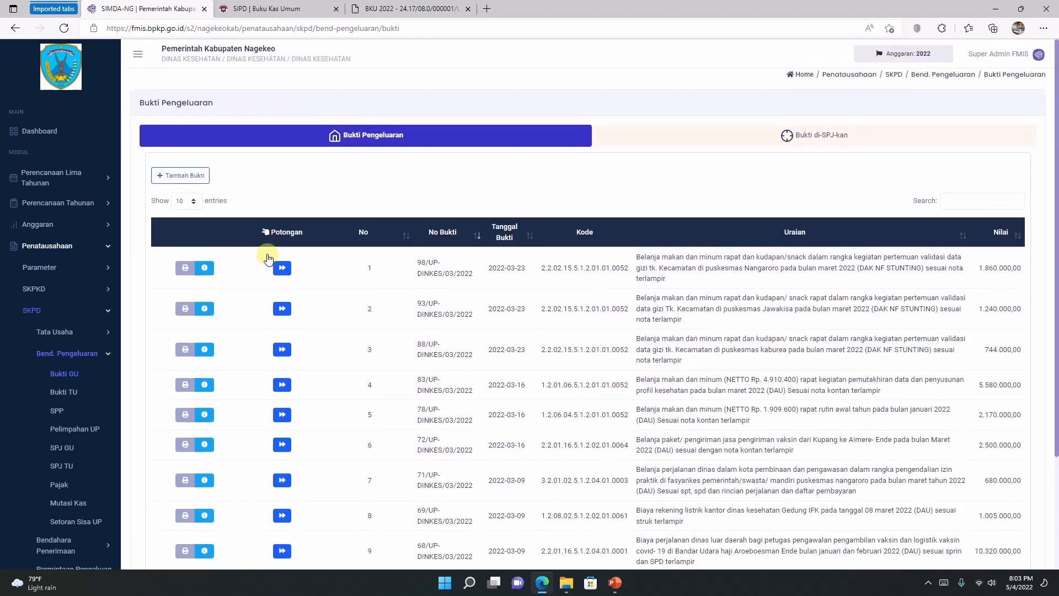
pyautogui.click(194, 202)
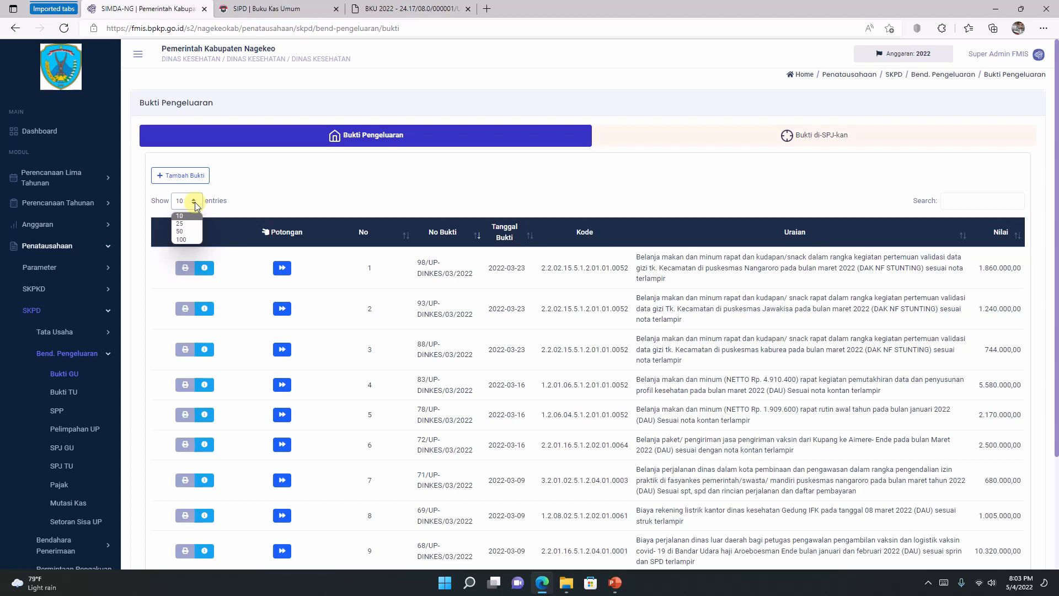
pyautogui.click(183, 239)
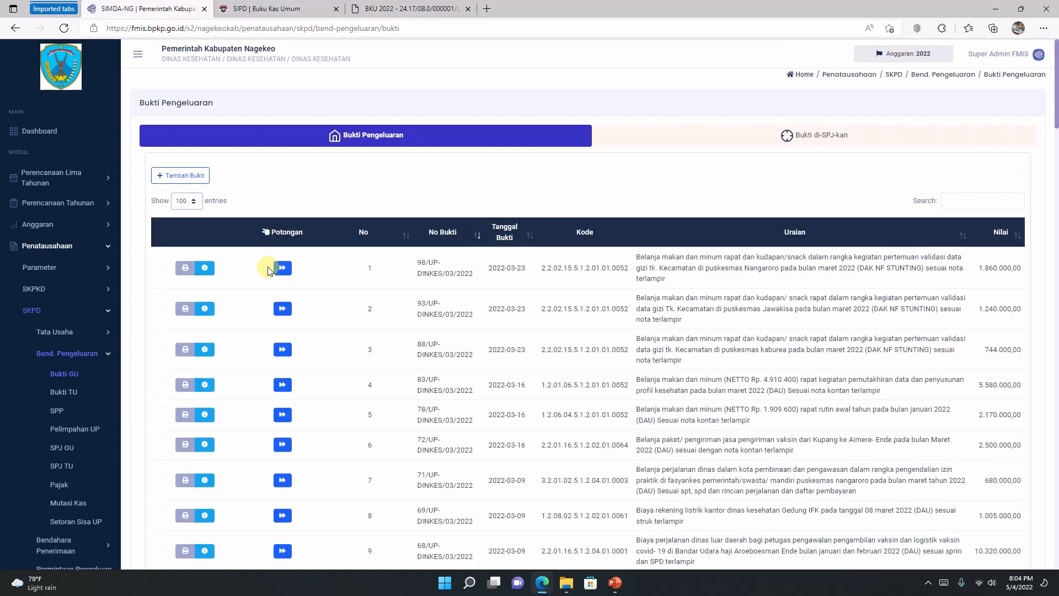
# Change the status of the expenditure receipts in rows 11 and 12 to final
pyautogui.scroll(-7, 269, 270)
pyautogui.click(186, 237)
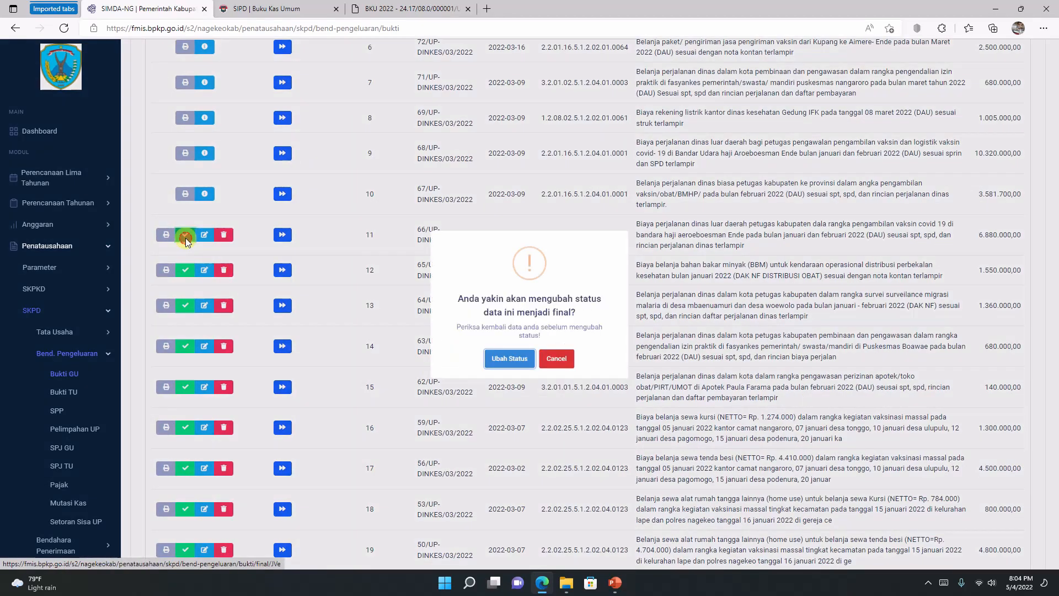
pyautogui.click(511, 359)
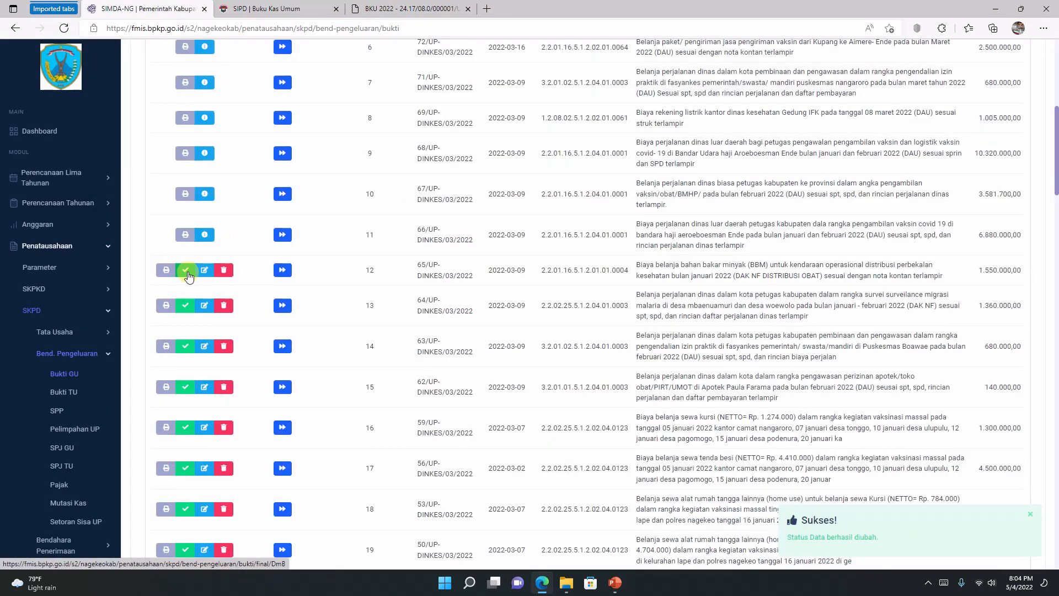
pyautogui.click(186, 271)
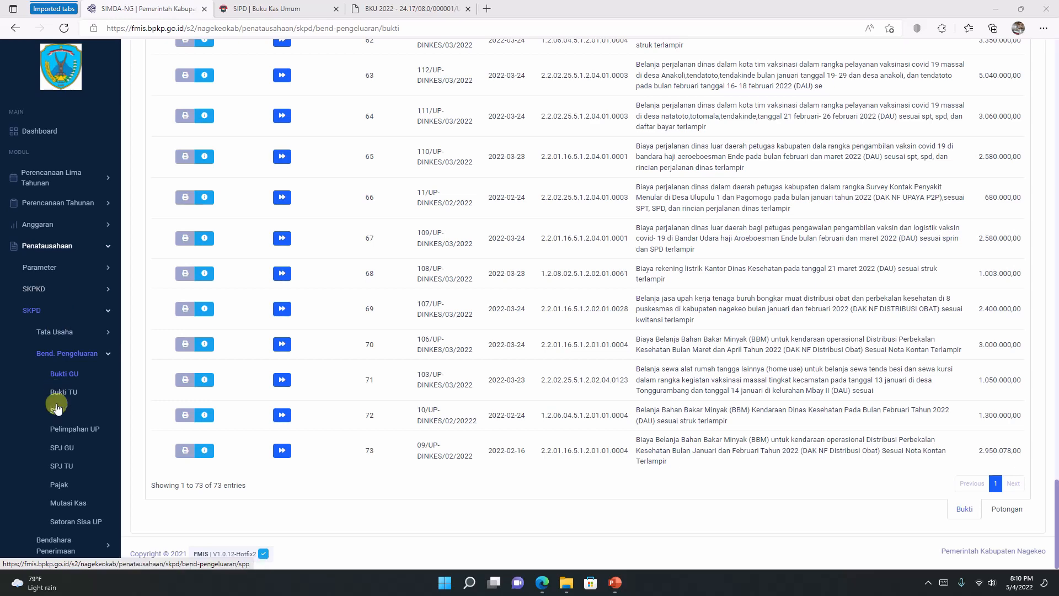
# Open the SKPD expenditure treasurer report (Laporan Bend. Pengeluaran) and choose Buku Kas Pengeluaran as the report type
pyautogui.scroll(1, 57, 407)
pyautogui.scroll(-3, 59, 358)
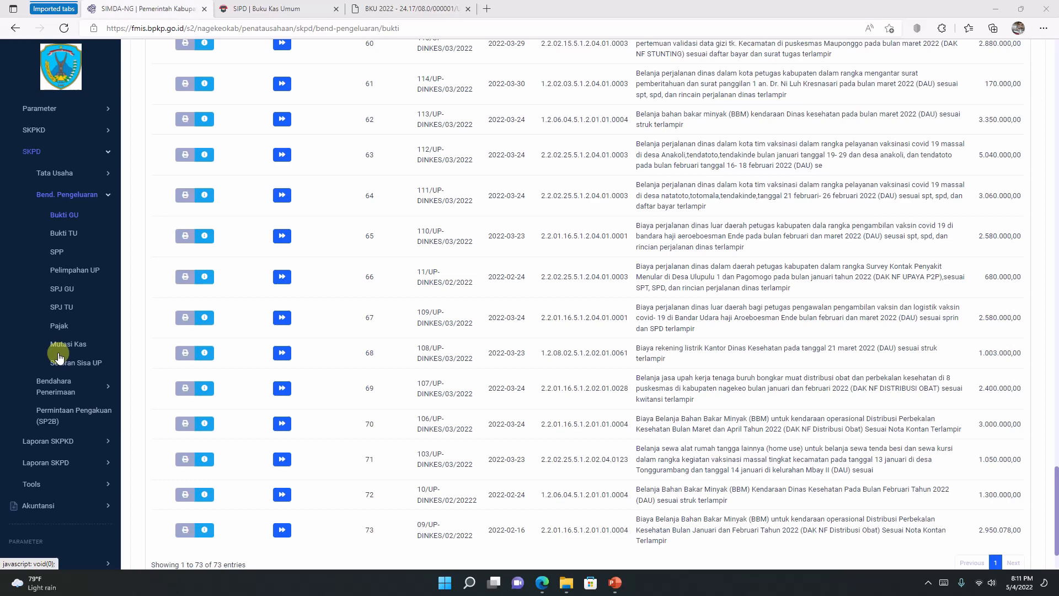
pyautogui.click(69, 463)
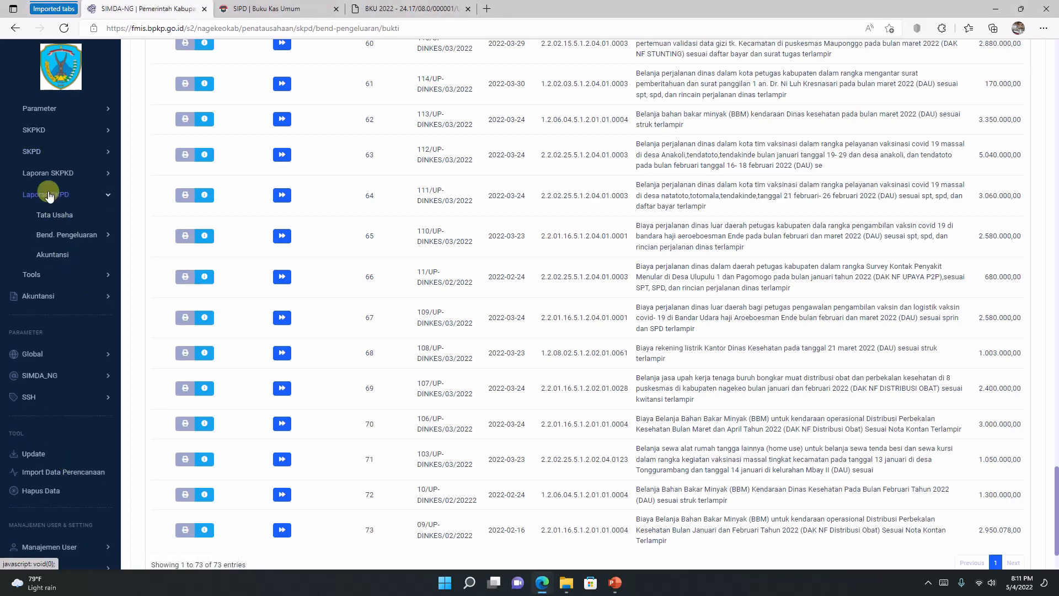
pyautogui.click(68, 235)
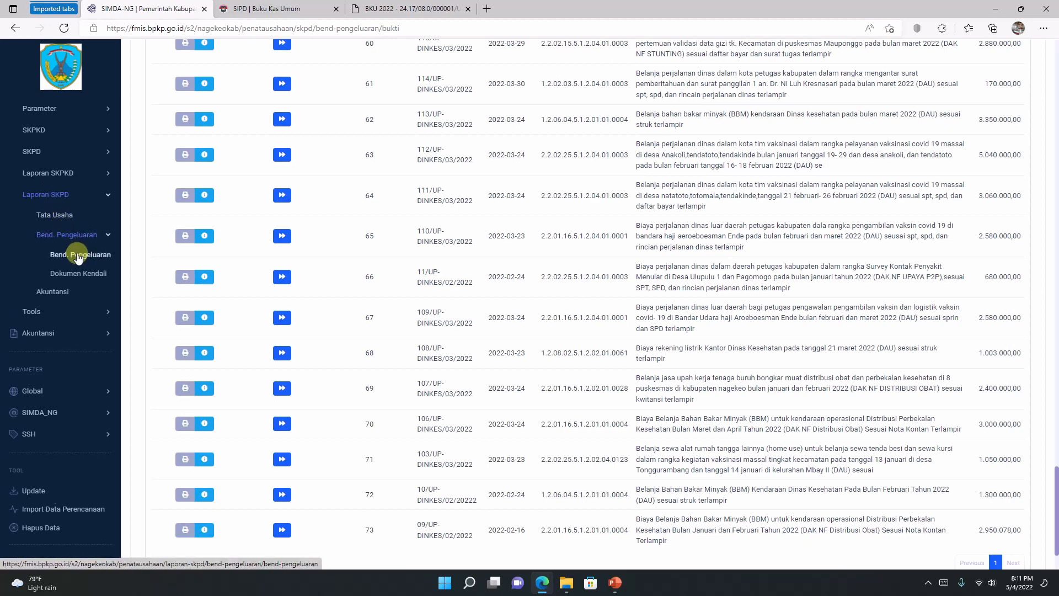
pyautogui.click(78, 257)
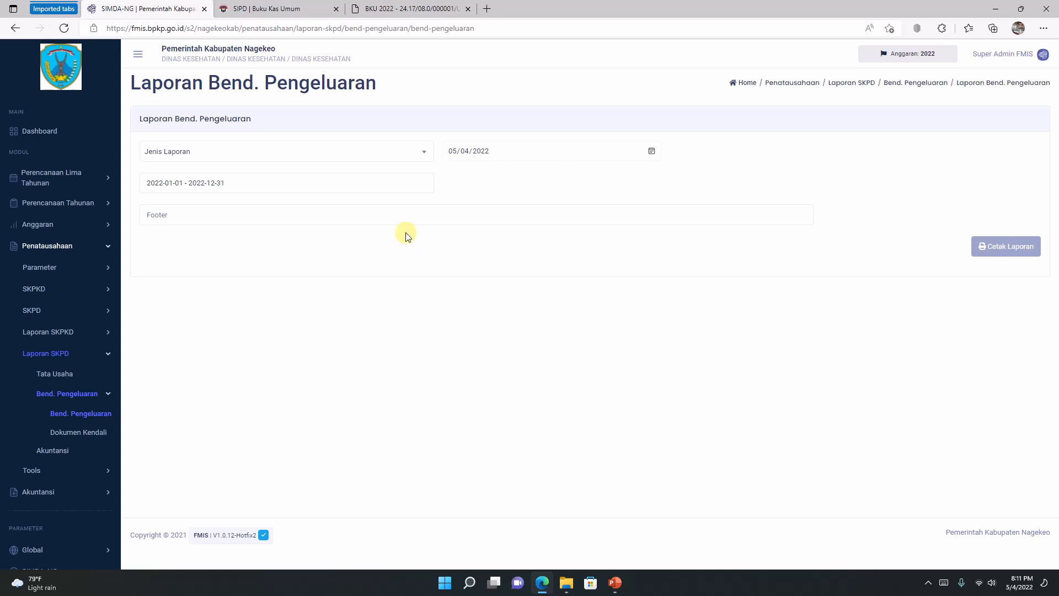
pyautogui.click(394, 153)
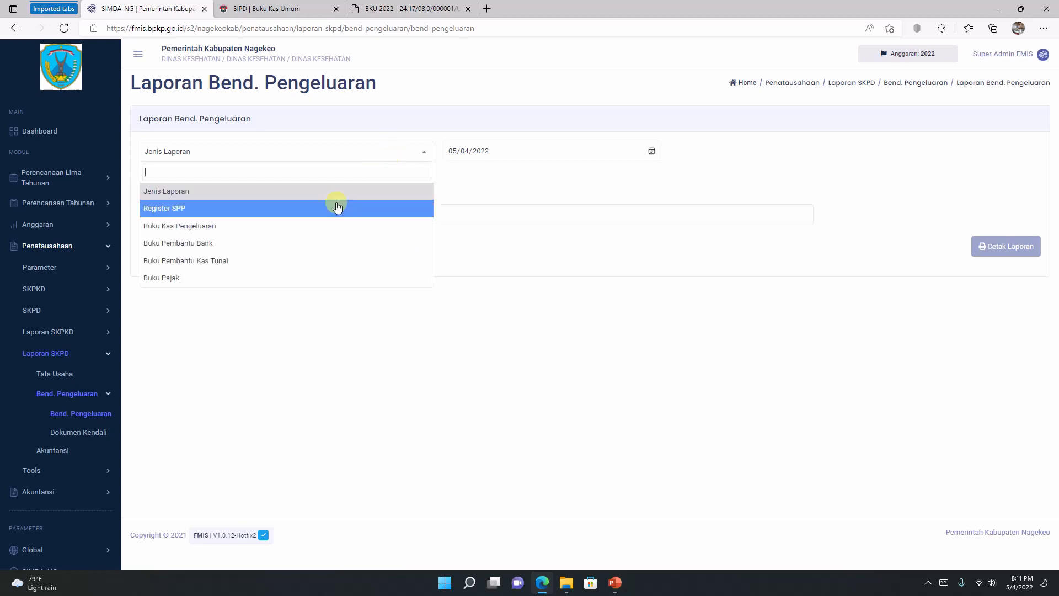
pyautogui.click(302, 227)
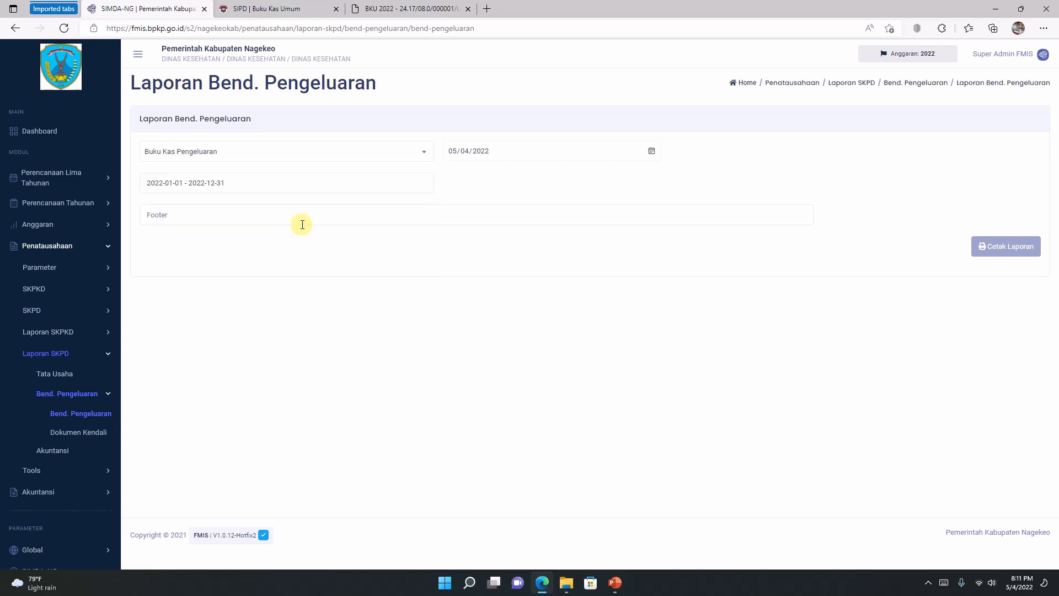
# Set the report period to 2022-01-01 through 2022-04-30 and apply it
pyautogui.click(298, 183)
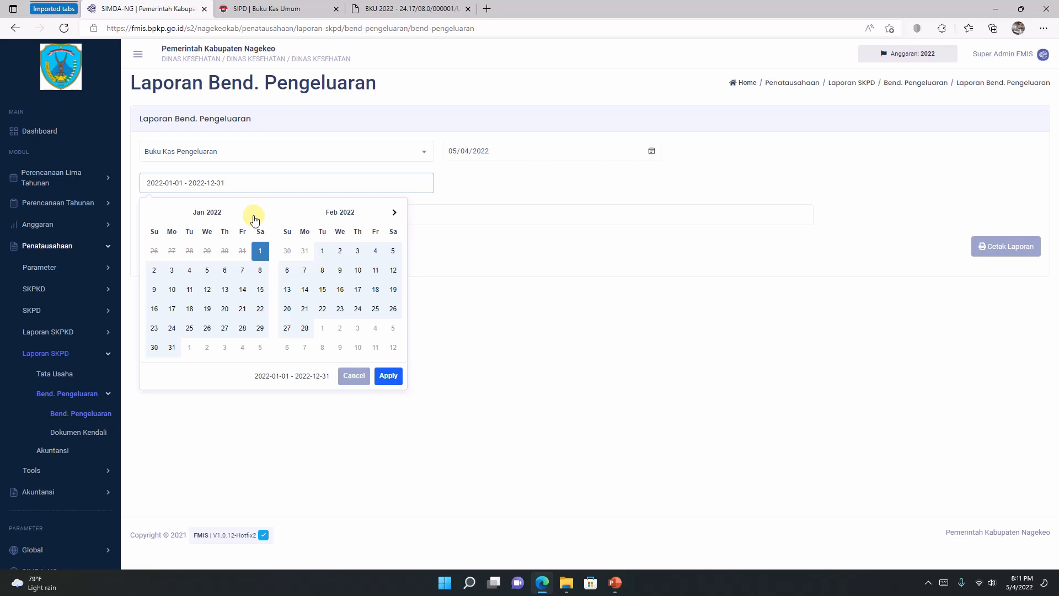
pyautogui.click(160, 215)
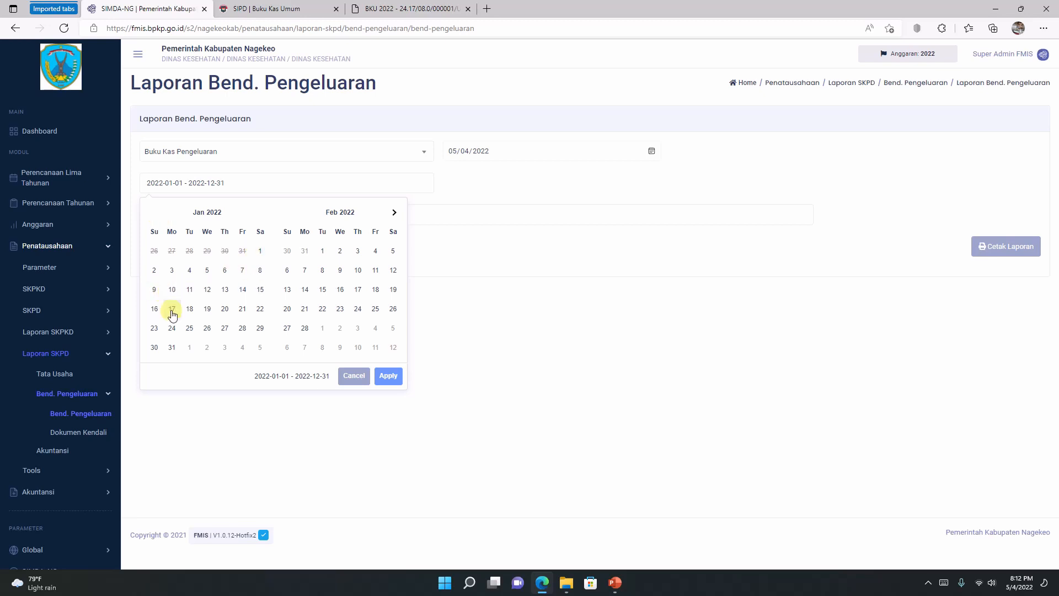
pyautogui.click(259, 253)
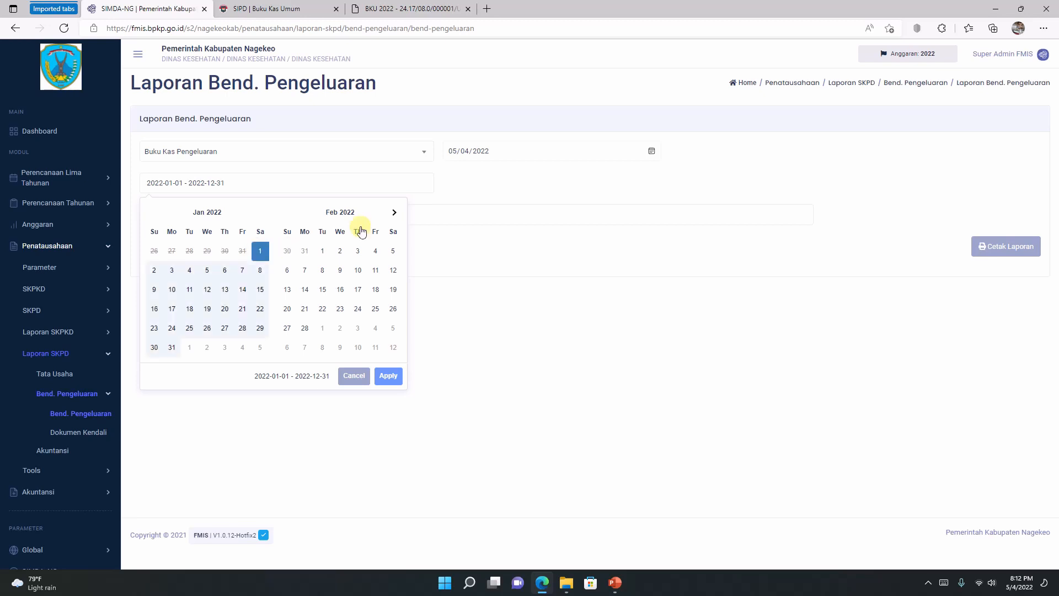
pyautogui.click(395, 214)
pyautogui.click(395, 214)
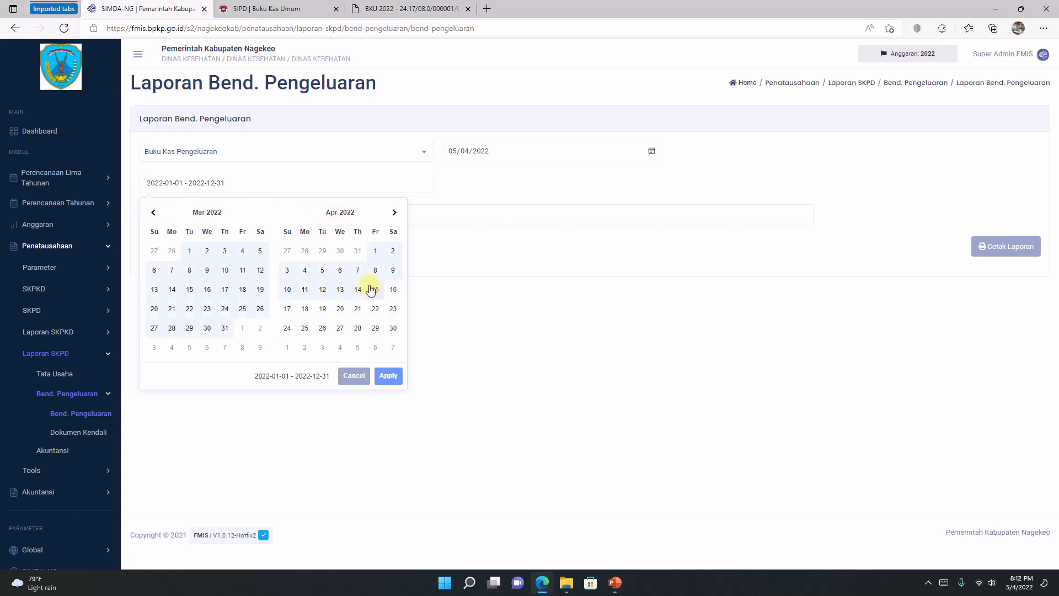
pyautogui.click(393, 329)
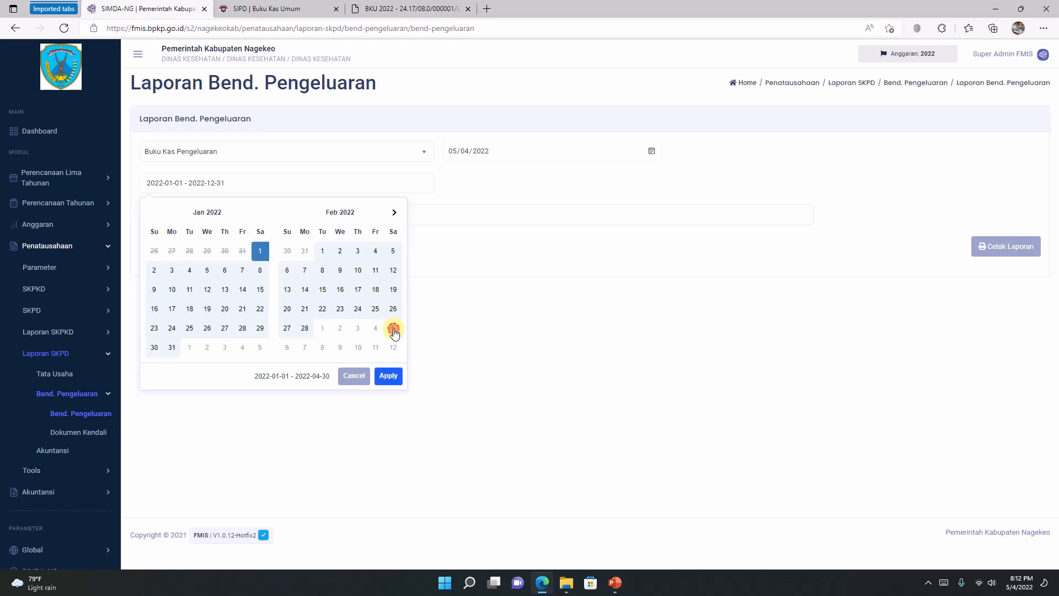
pyautogui.click(391, 380)
pyautogui.click(388, 378)
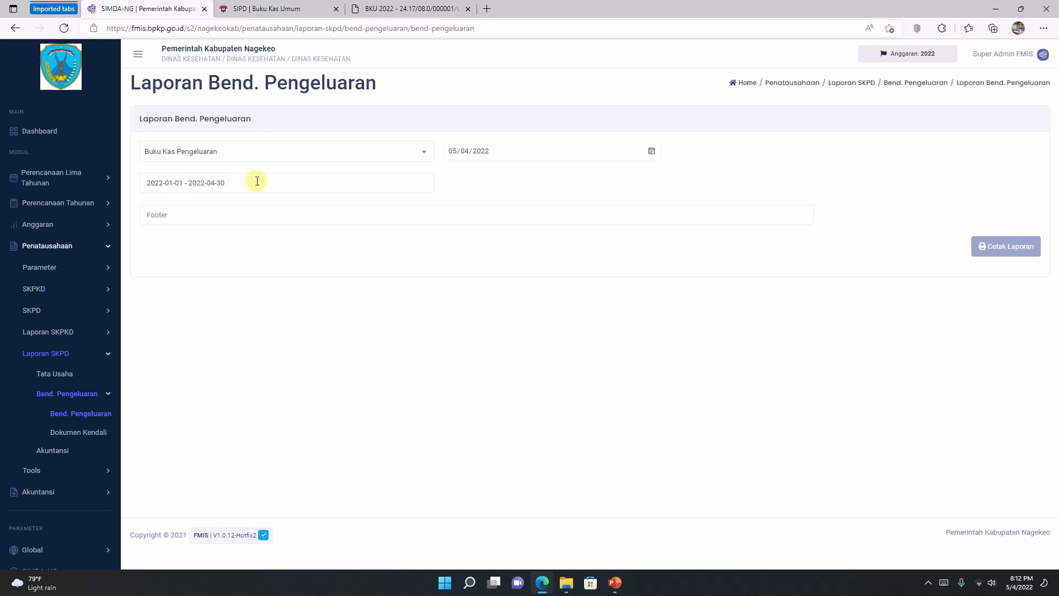
# Pick 05/04/2022 as the report date and enter "dinas kesehatan - GU 1" as the footer
pyautogui.click(651, 152)
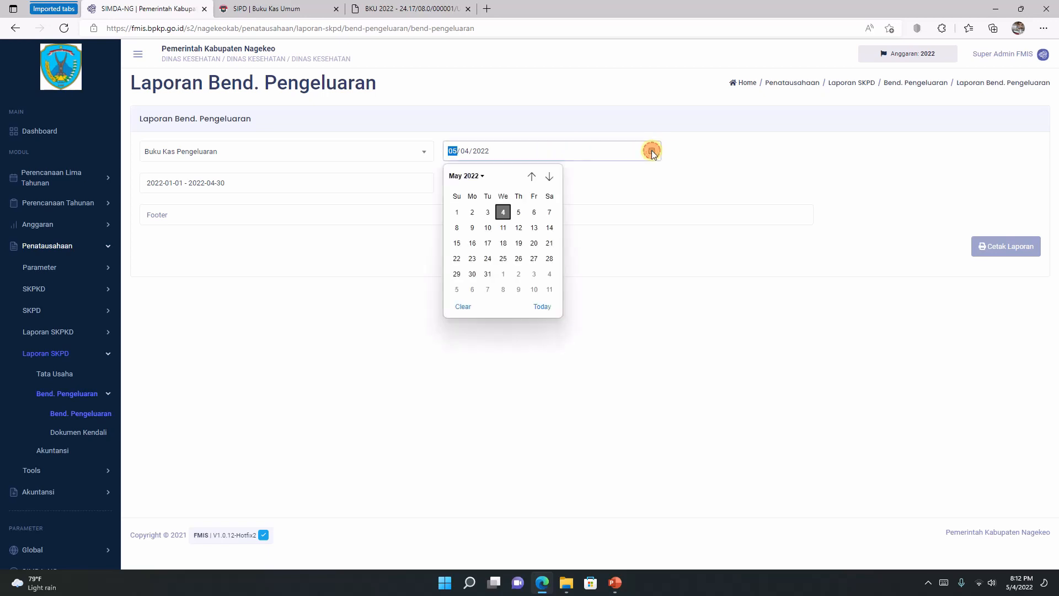
pyautogui.click(504, 212)
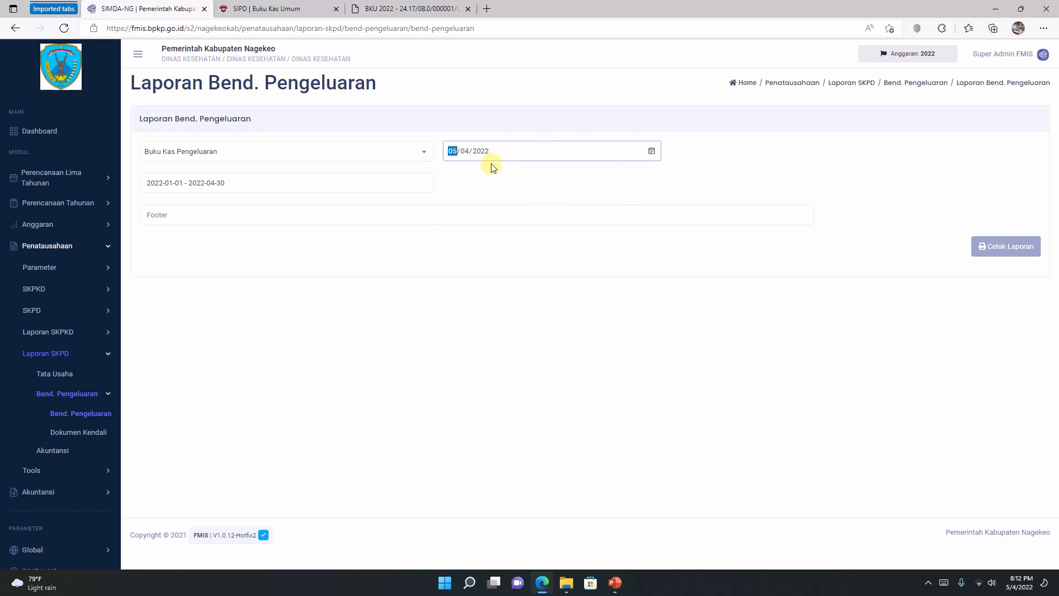
pyautogui.click(193, 217)
pyautogui.write('dinas kesehatan - GU 1')
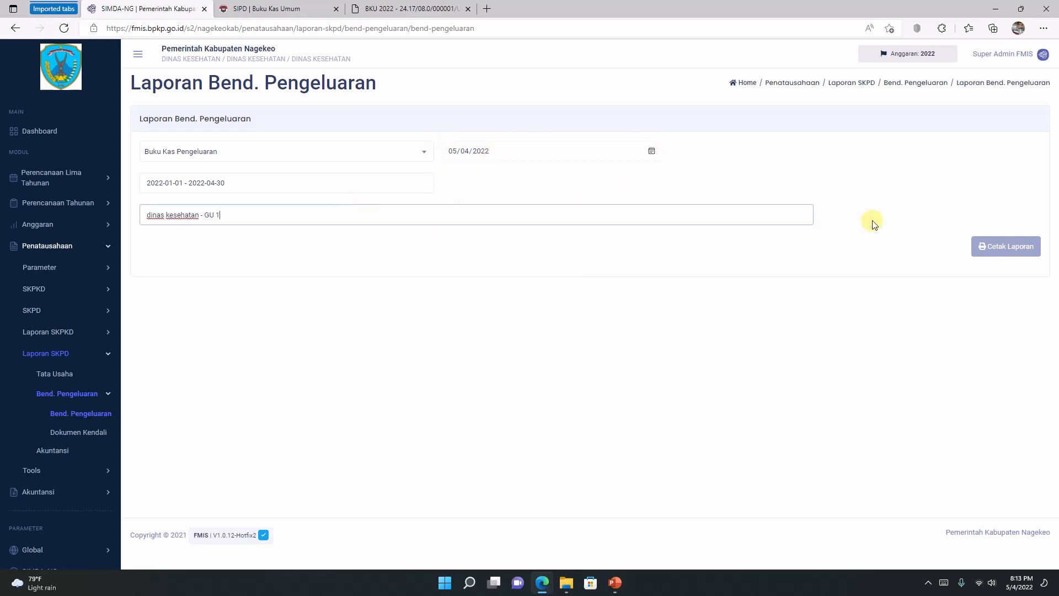
# Generate the cash book report for printing and enlarge its preview for reading
pyautogui.click(1000, 255)
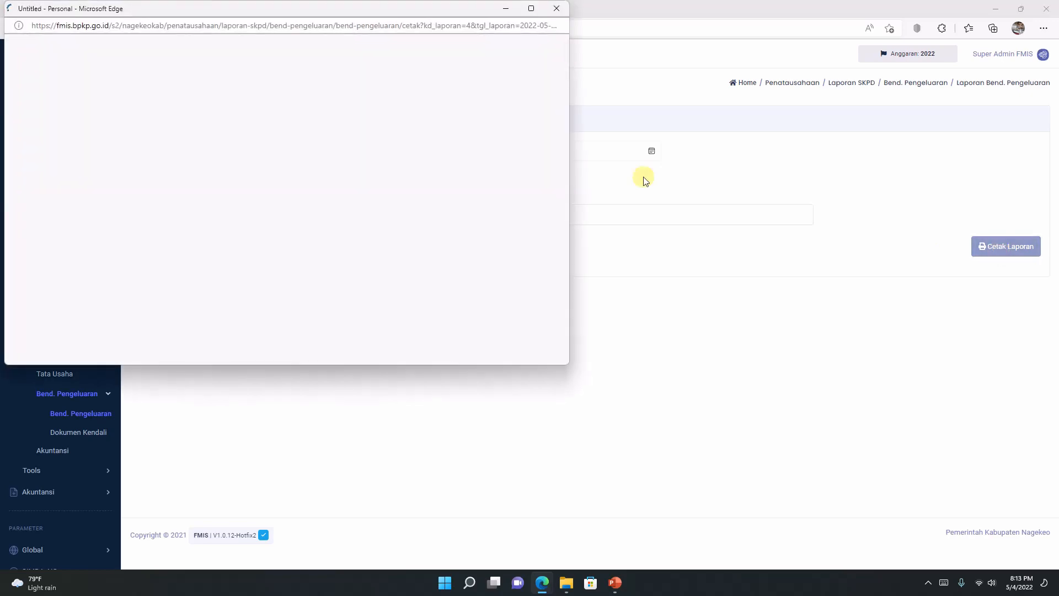
pyautogui.click(529, 10)
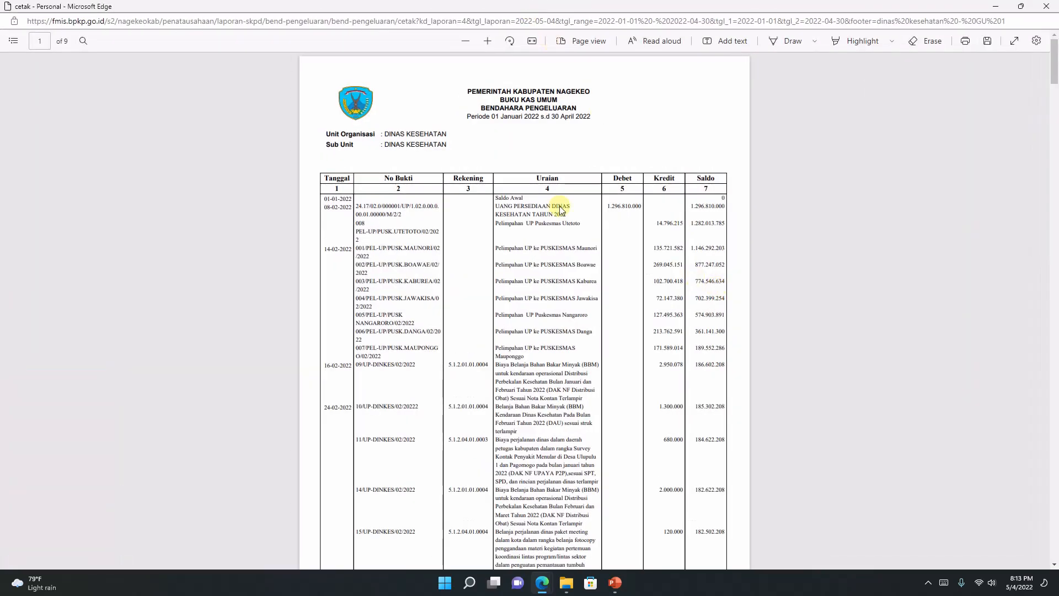
pyautogui.click(486, 41)
pyautogui.click(486, 41)
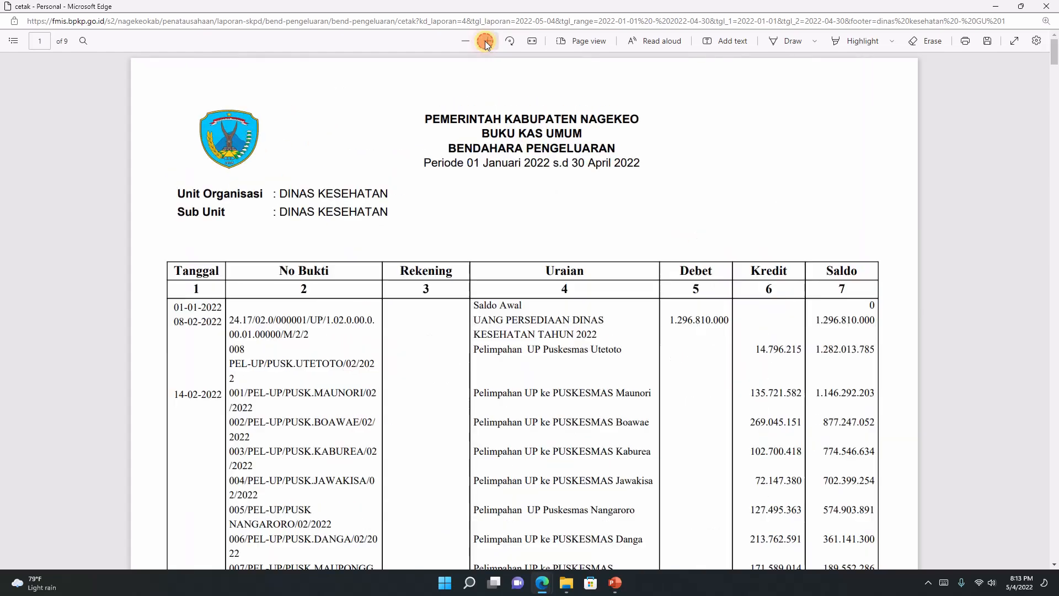
# Examine the Uang Persediaan receipt and the Pelimpahan UP entries to the Puskesmas on the cash book's first page
pyautogui.scroll(-1, 577, 198)
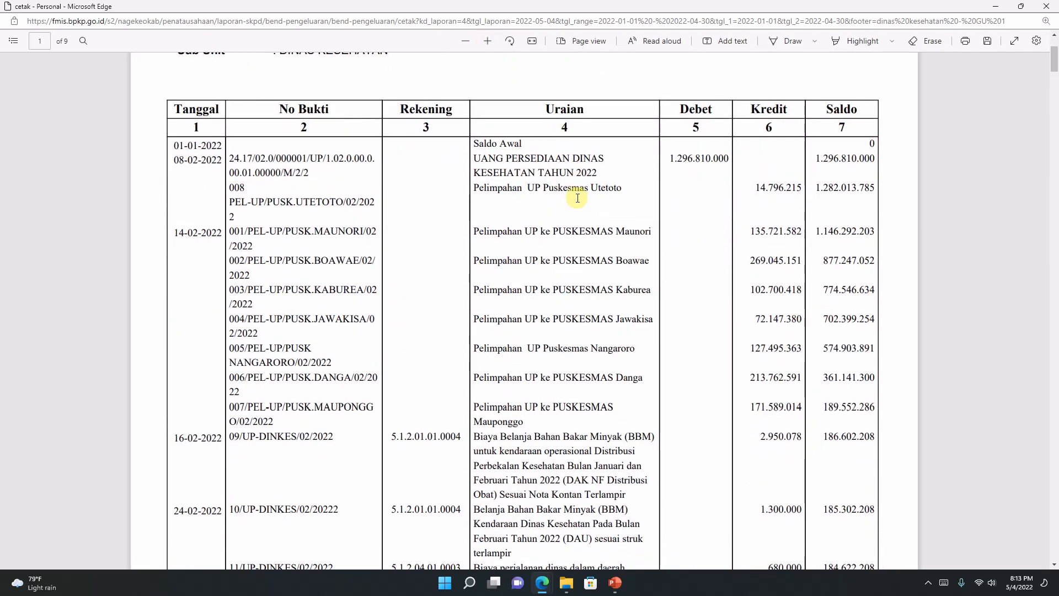
pyautogui.moveTo(268, 159); pyautogui.dragTo(740, 161)
pyautogui.click(685, 156)
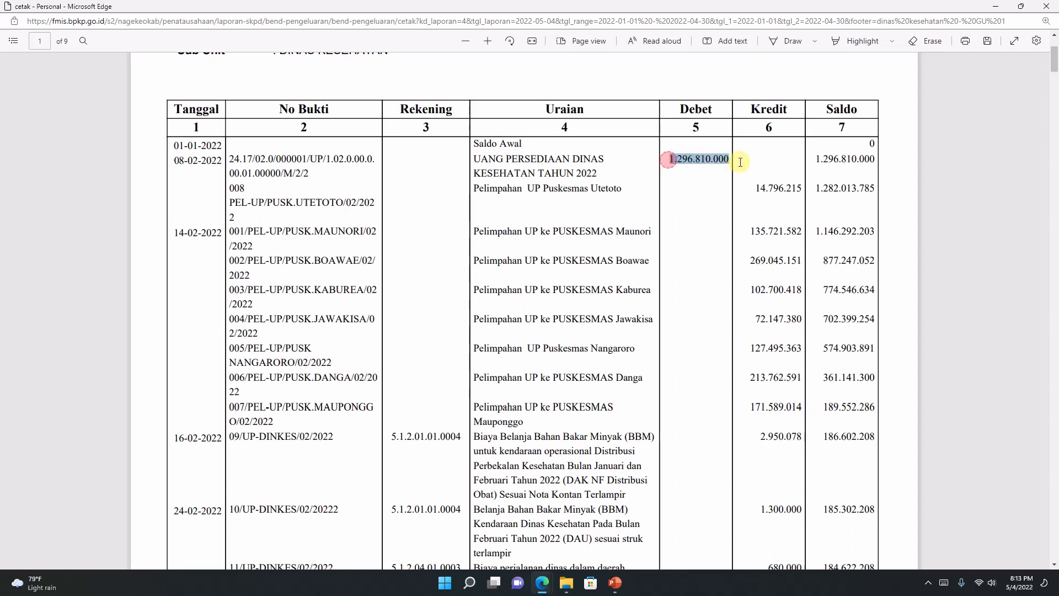
pyautogui.click(748, 192)
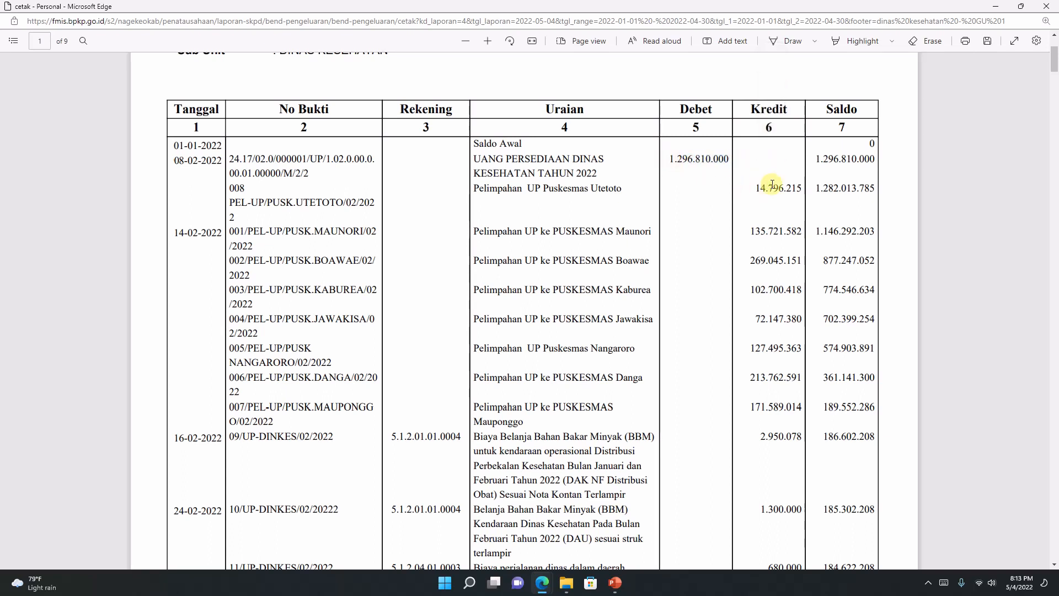
pyautogui.moveTo(522, 188); pyautogui.dragTo(654, 209)
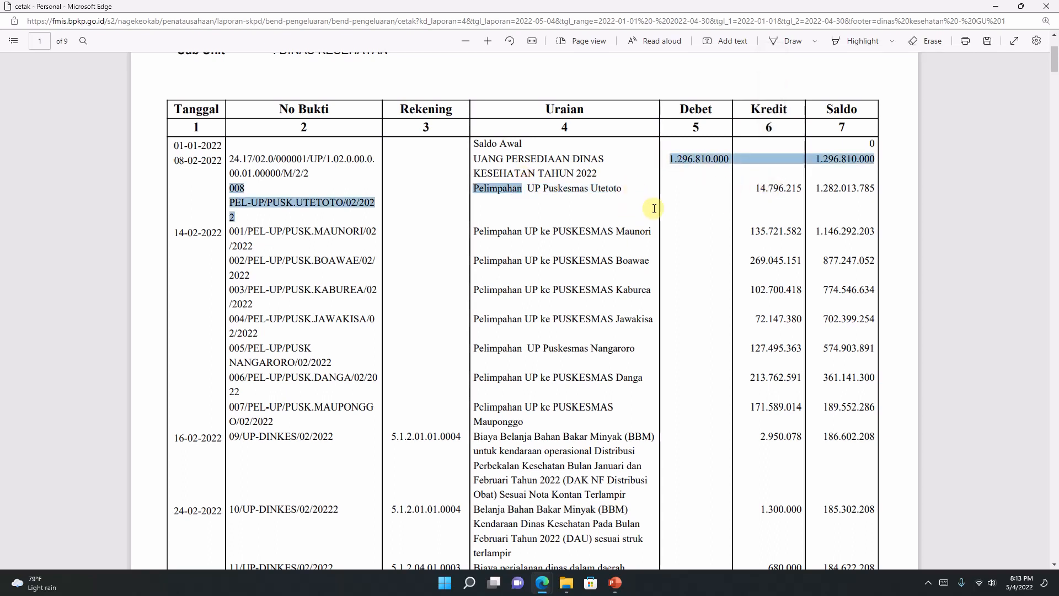
pyautogui.moveTo(511, 251); pyautogui.dragTo(513, 241)
pyautogui.click(542, 316)
pyautogui.click(551, 364)
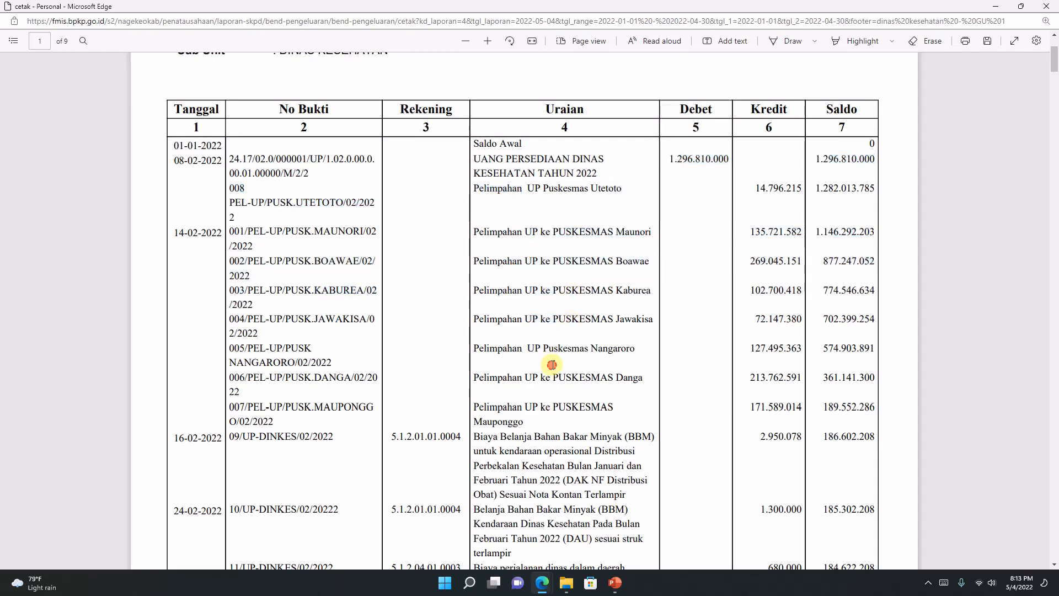
# Review the expenditure and tax entries of the cash book from the first page through to page 9
pyautogui.scroll(-3, 553, 395)
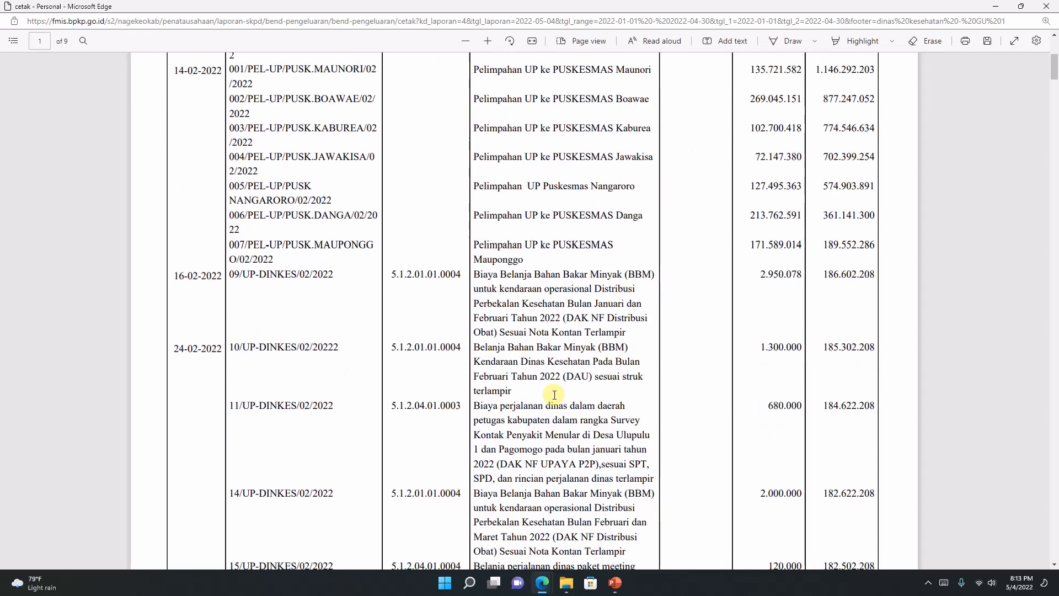
pyautogui.scroll(-3, 554, 395)
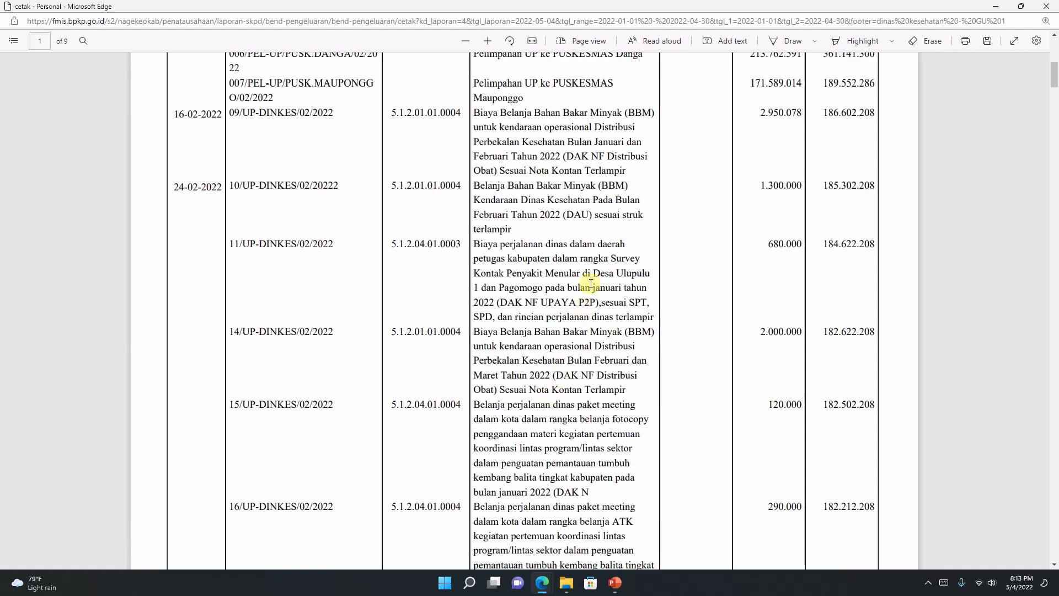
pyautogui.scroll(-15, 591, 282)
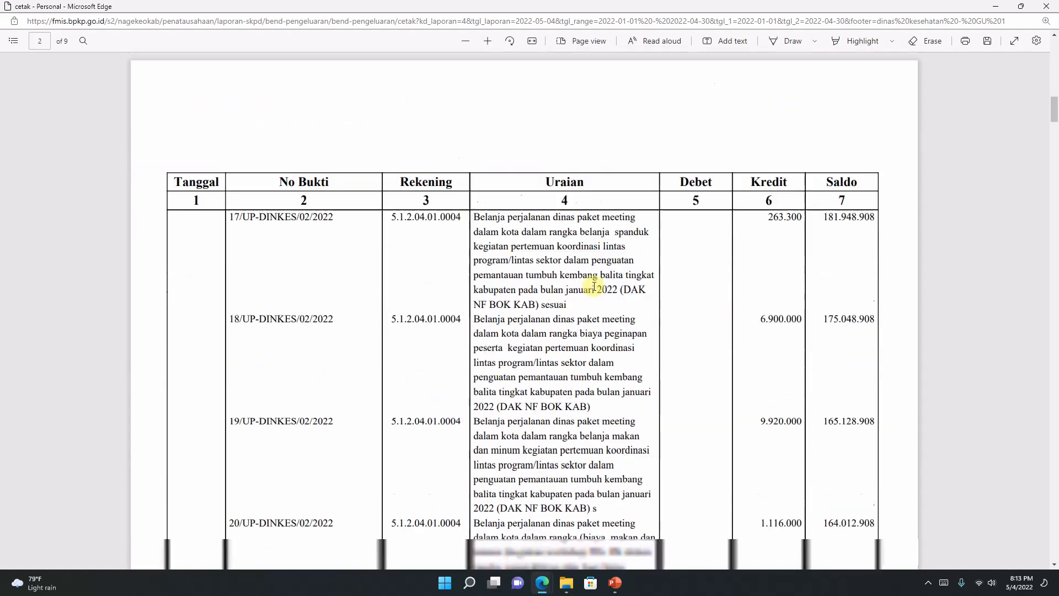
pyautogui.scroll(-15, 595, 293)
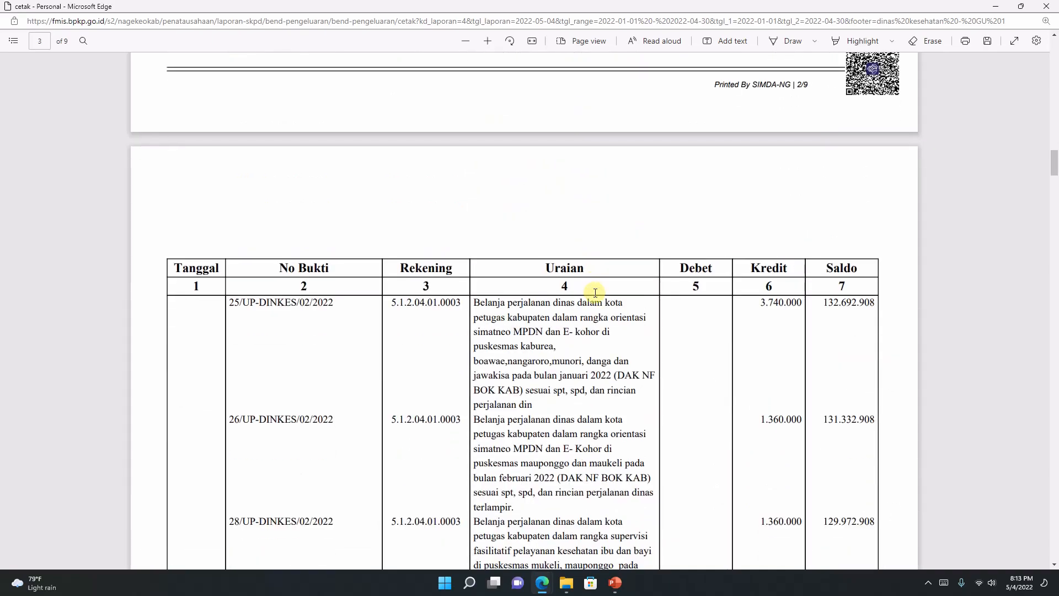
pyautogui.scroll(-5, 595, 300)
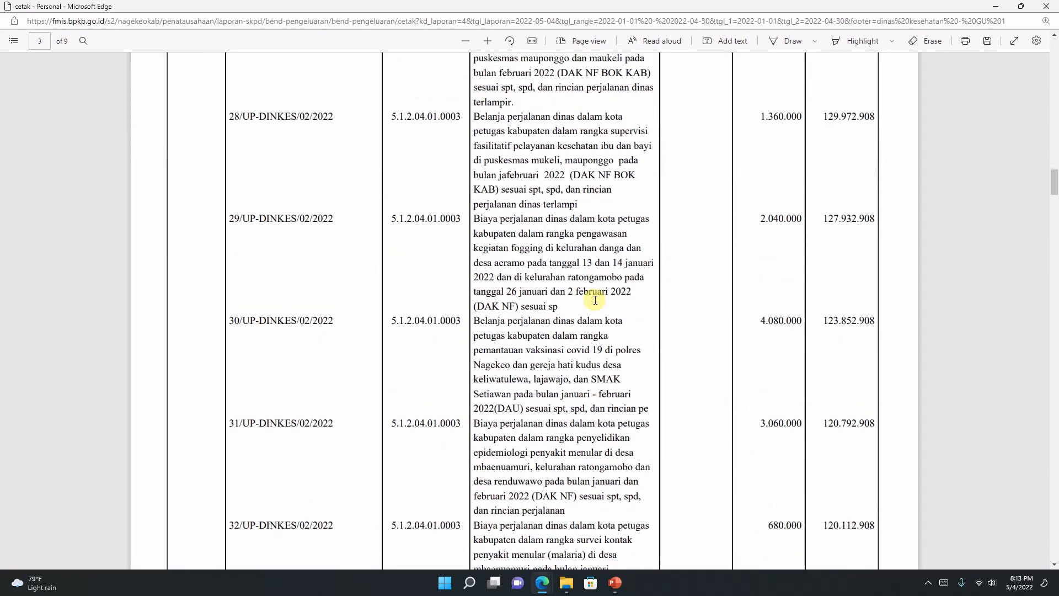
pyautogui.scroll(-20, 595, 300)
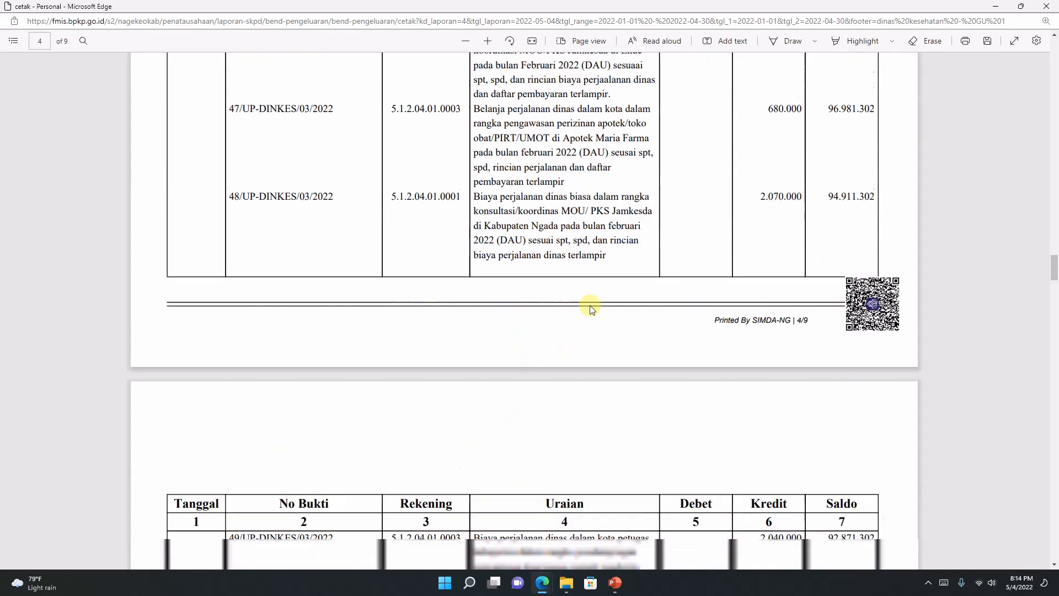
pyautogui.scroll(-20, 584, 304)
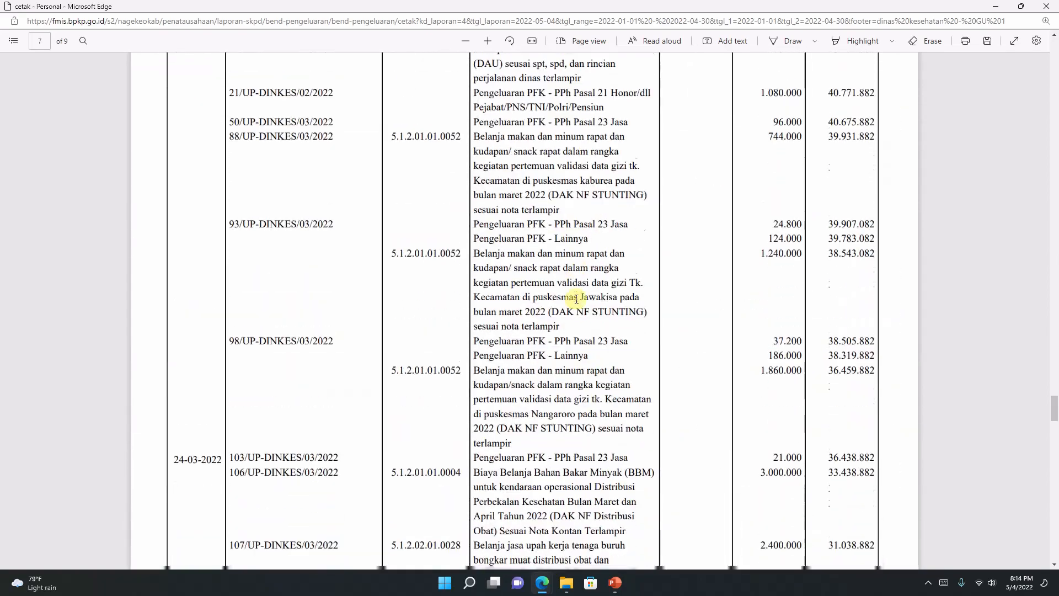
pyautogui.scroll(-20, 573, 297)
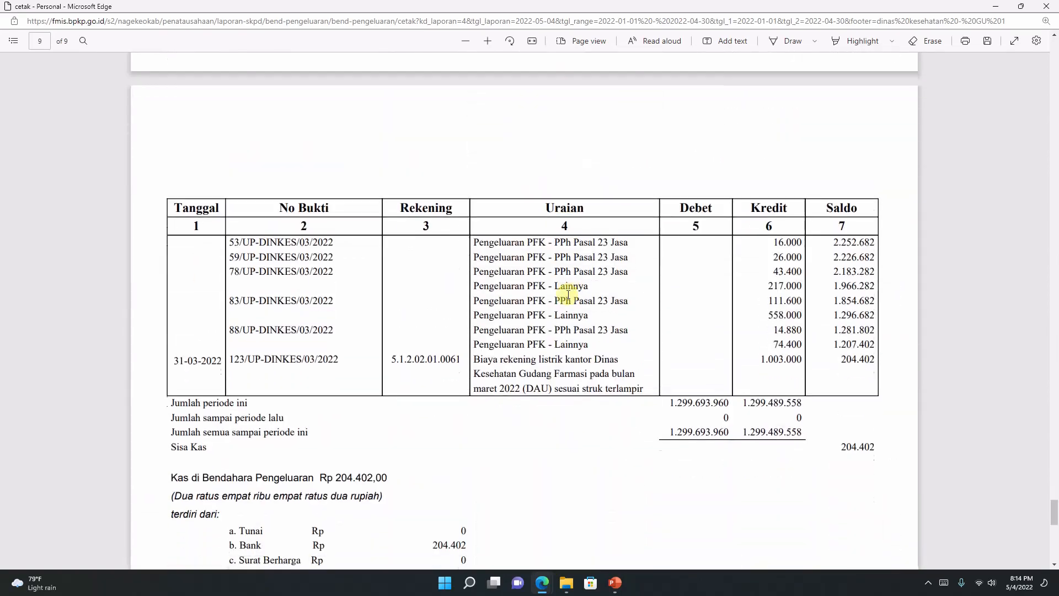
# Check the cash and bank amounts in the treasurer's closing balance breakdown on the last page
pyautogui.scroll(4, 567, 296)
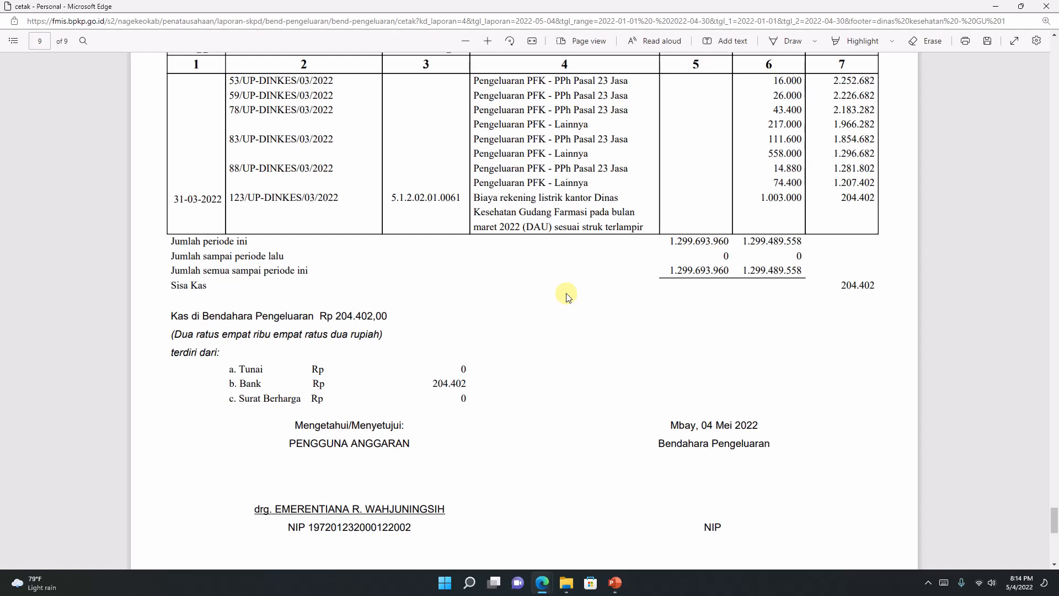
pyautogui.moveTo(456, 370); pyautogui.dragTo(499, 373)
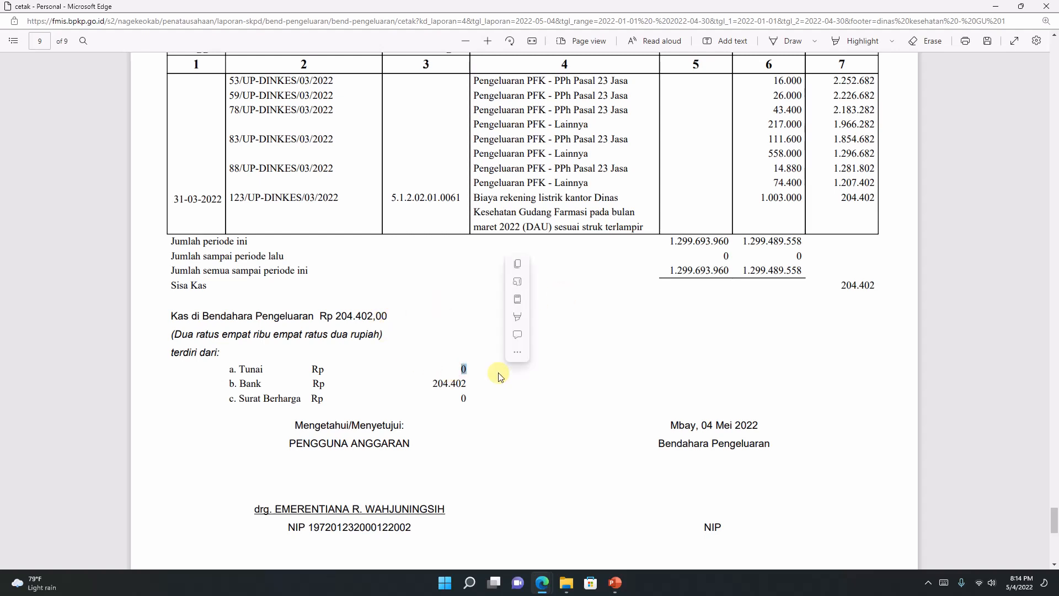
pyautogui.moveTo(425, 380); pyautogui.dragTo(485, 385)
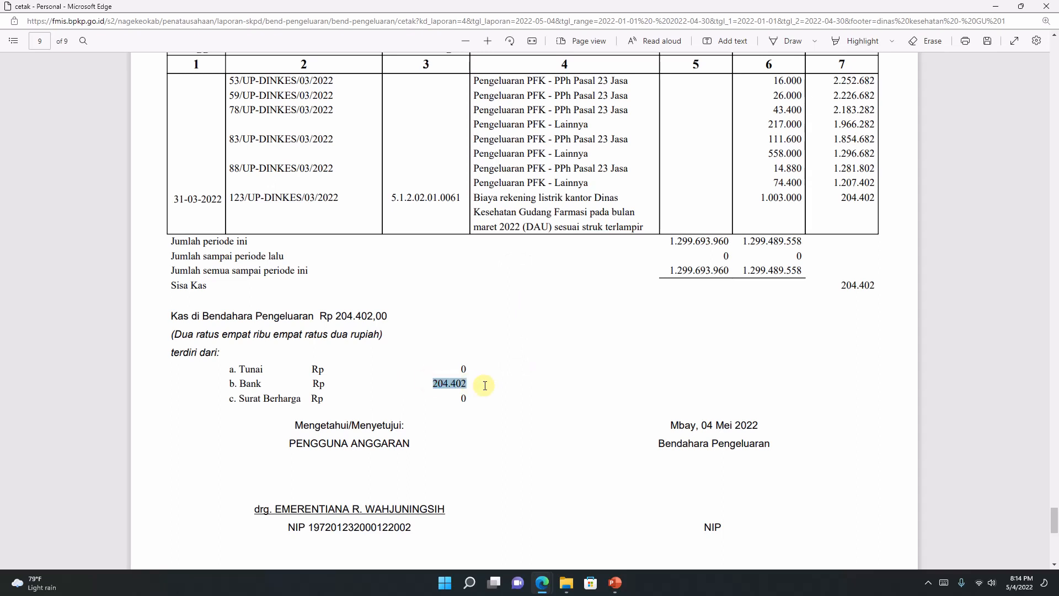
pyautogui.click(456, 383)
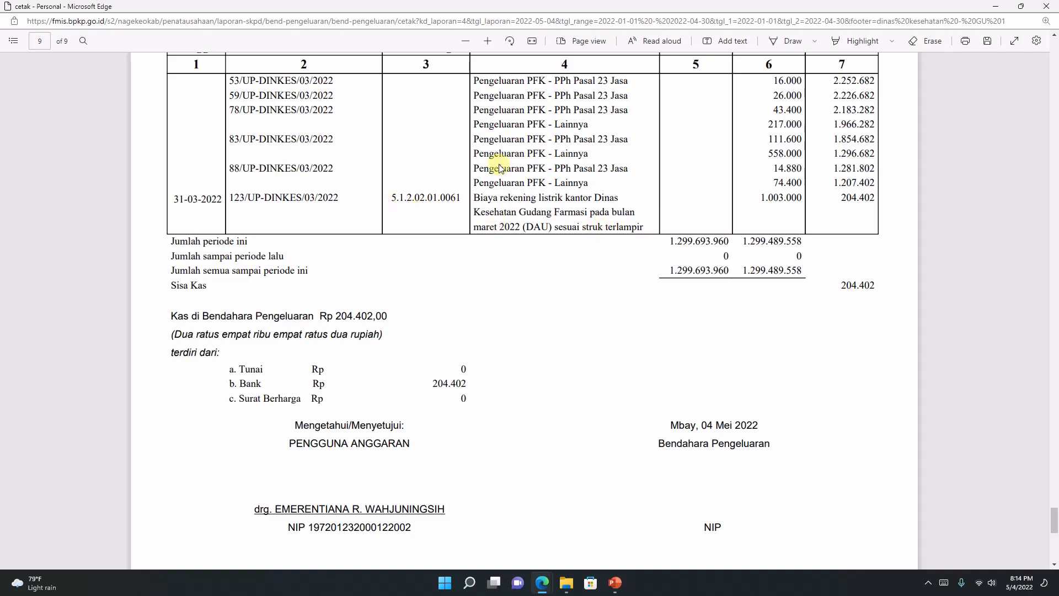
# Save the cash book report as a PDF named BUKU KAS PENGELUARAN GU 1 - DINKES in the Downloads folder
pyautogui.scroll(7, 596, 174)
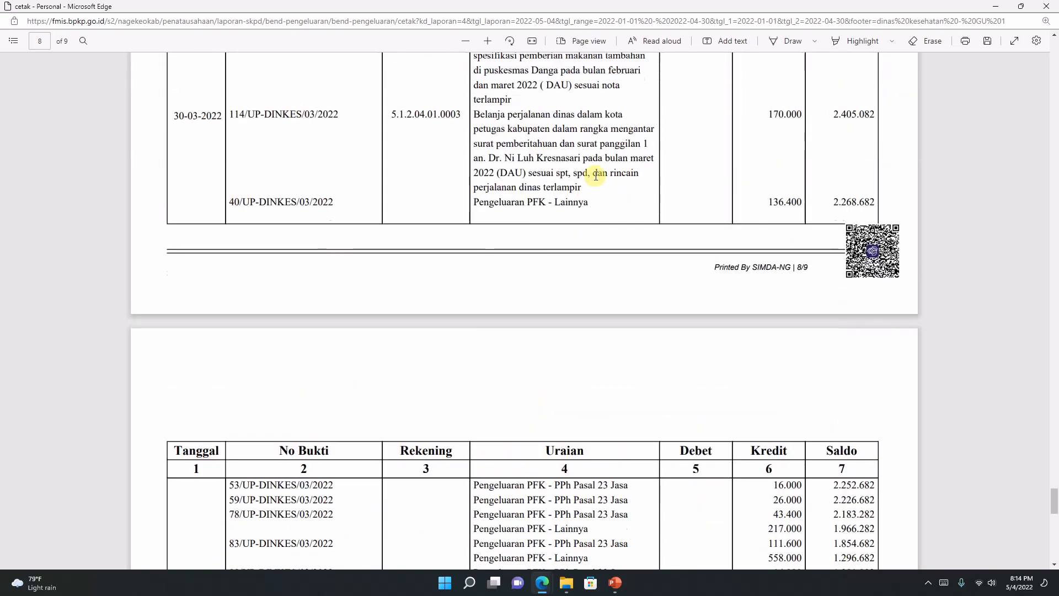
pyautogui.scroll(15, 596, 176)
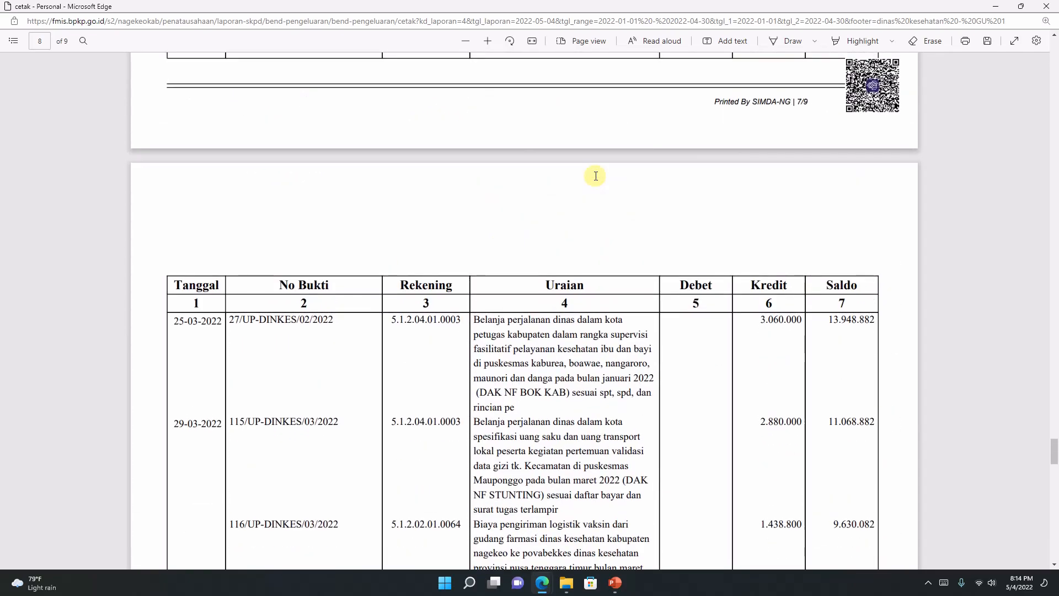
pyautogui.scroll(-12, 595, 176)
pyautogui.rightClick(418, 128)
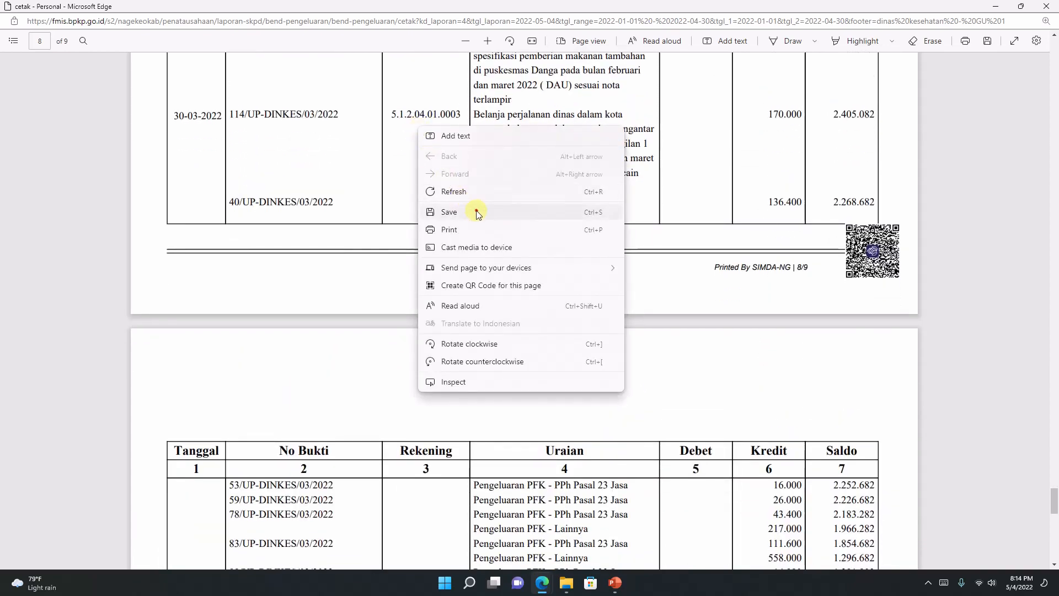
pyautogui.click(502, 214)
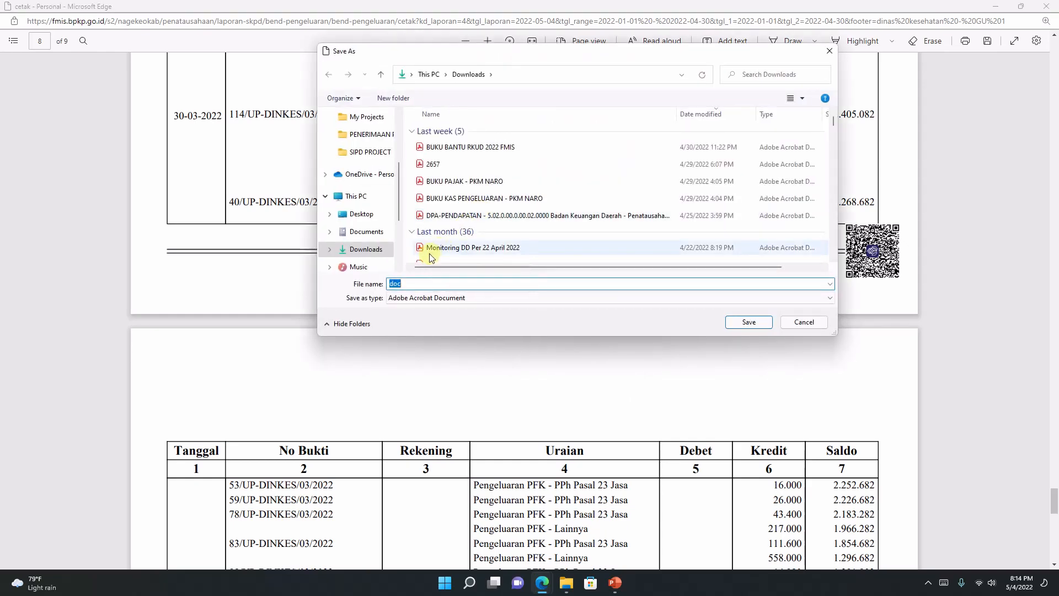
pyautogui.write('BUKU')
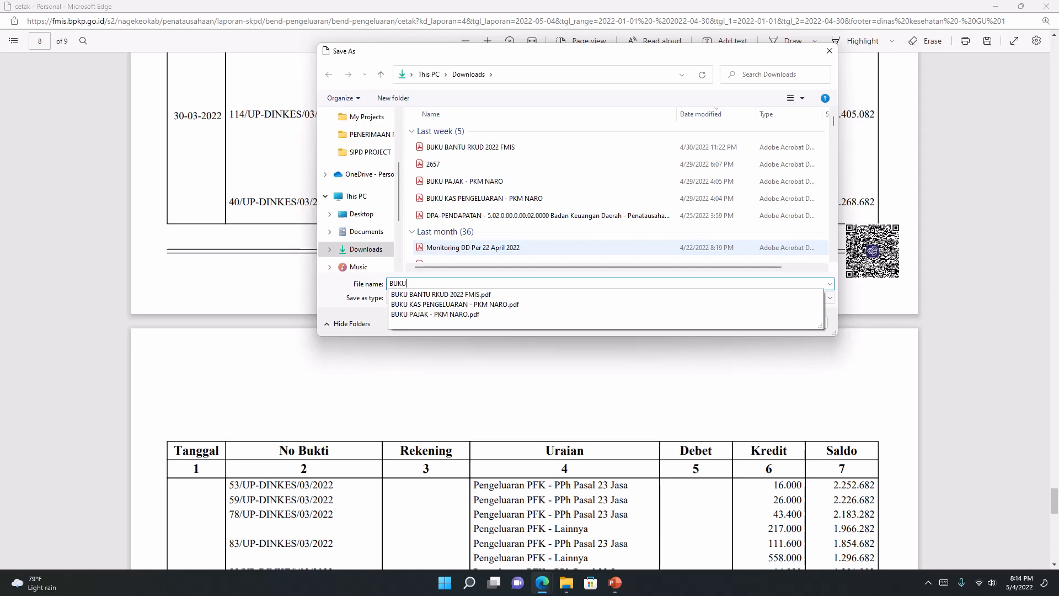
pyautogui.write(' KAS P')
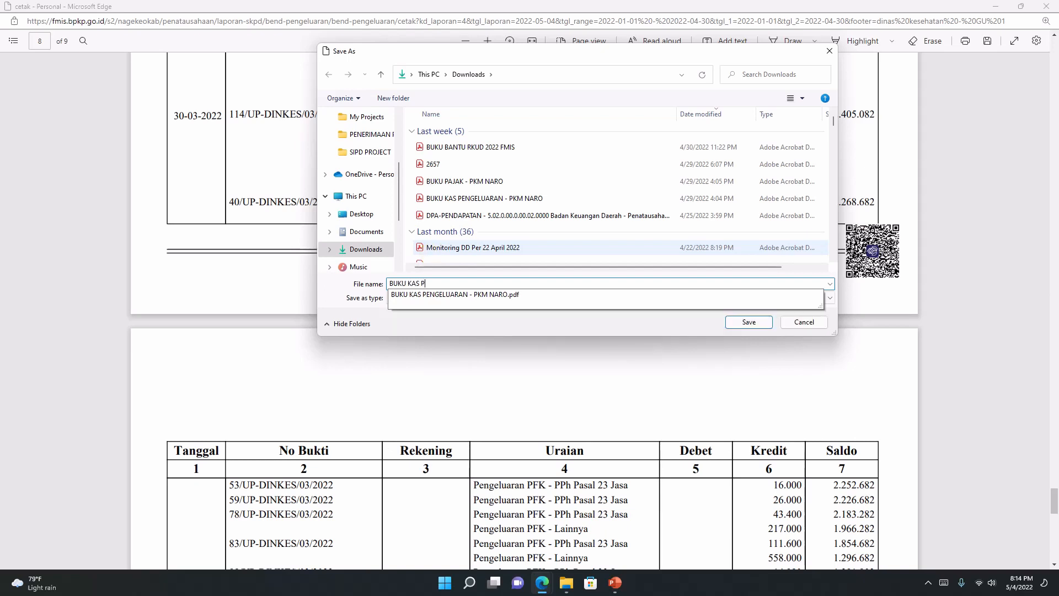
pyautogui.write('ENGELUARAN GU 1')
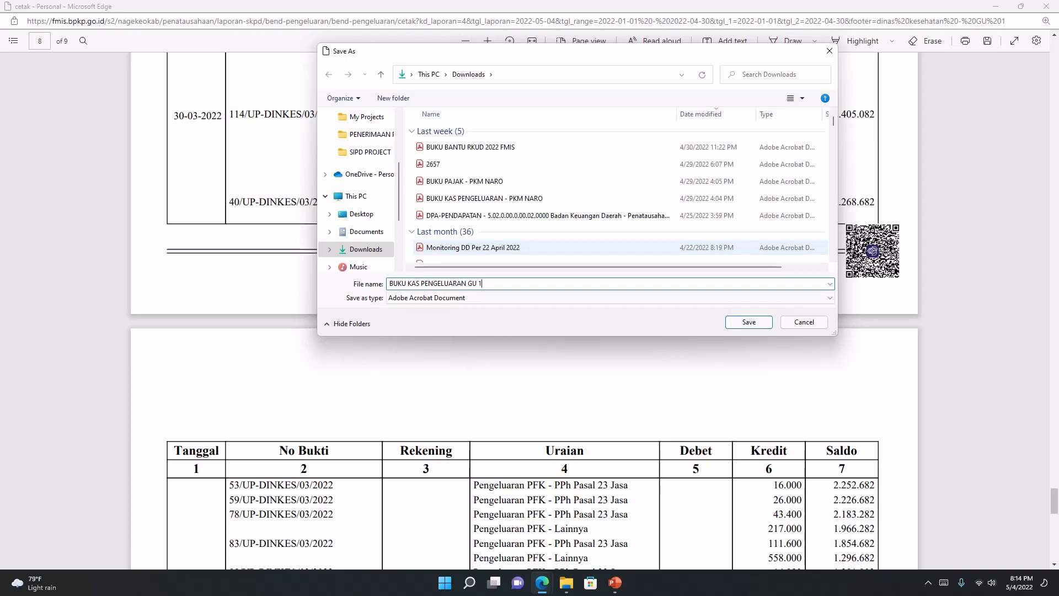
pyautogui.write(' - DINKES')
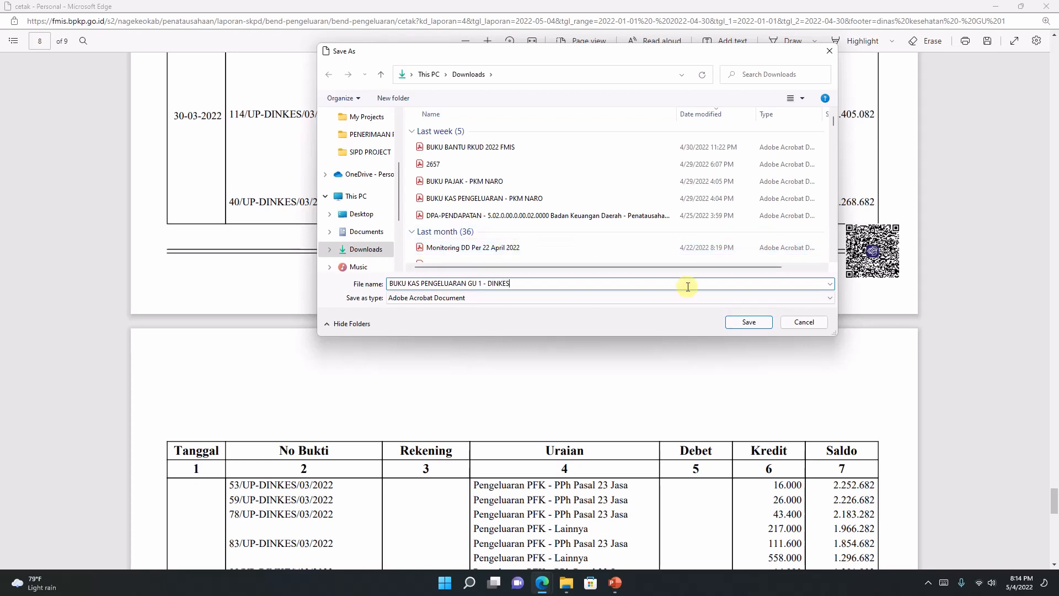
pyautogui.click(749, 322)
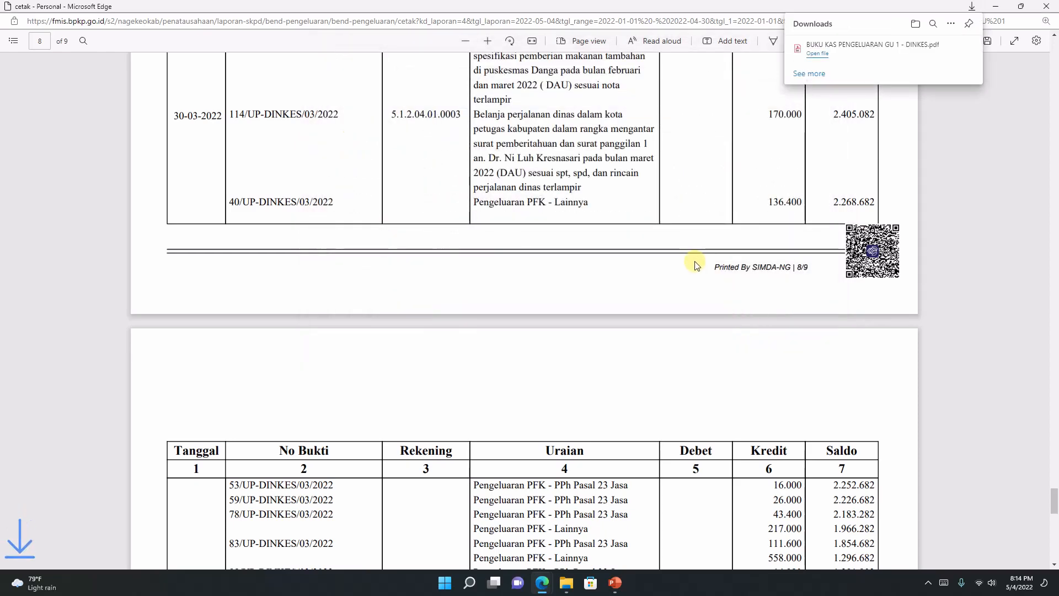
# Open the saved cash book PDF in the browser and close the report's print preview window
pyautogui.click(819, 53)
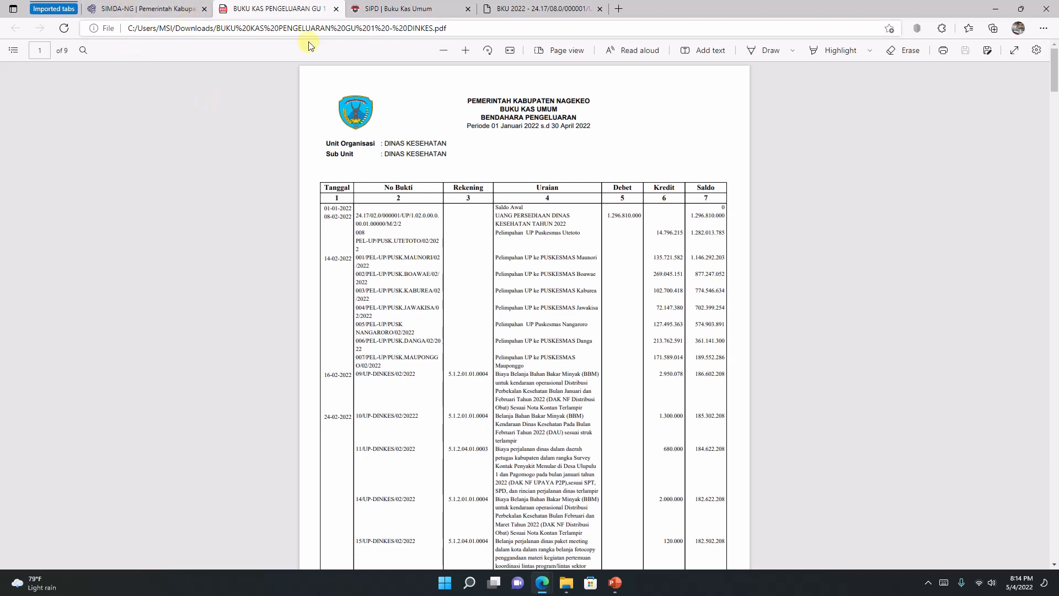
pyautogui.moveTo(543, 588)
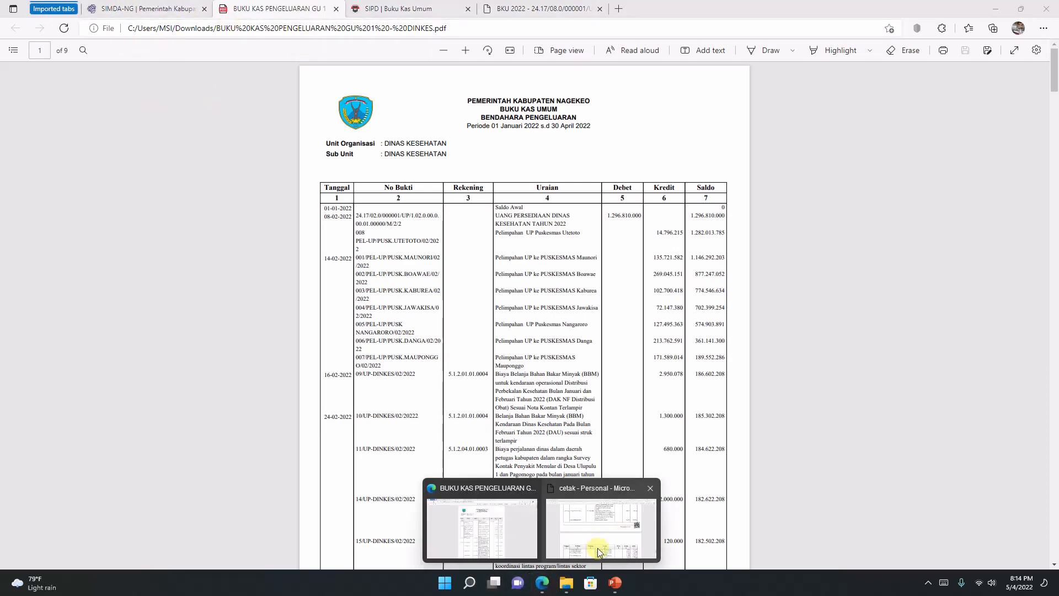
pyautogui.click(598, 547)
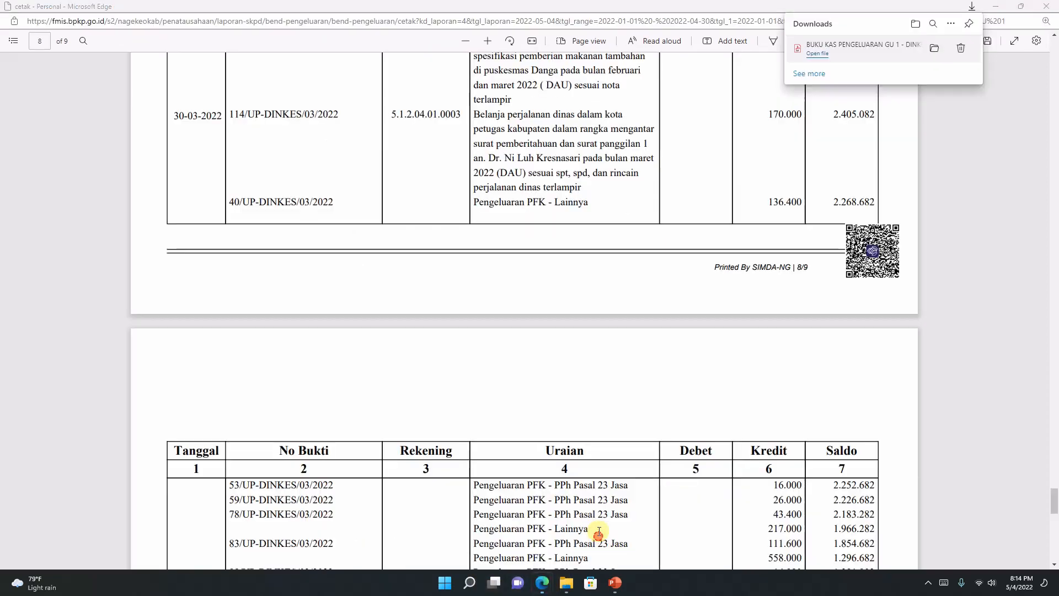
pyautogui.click(1044, 9)
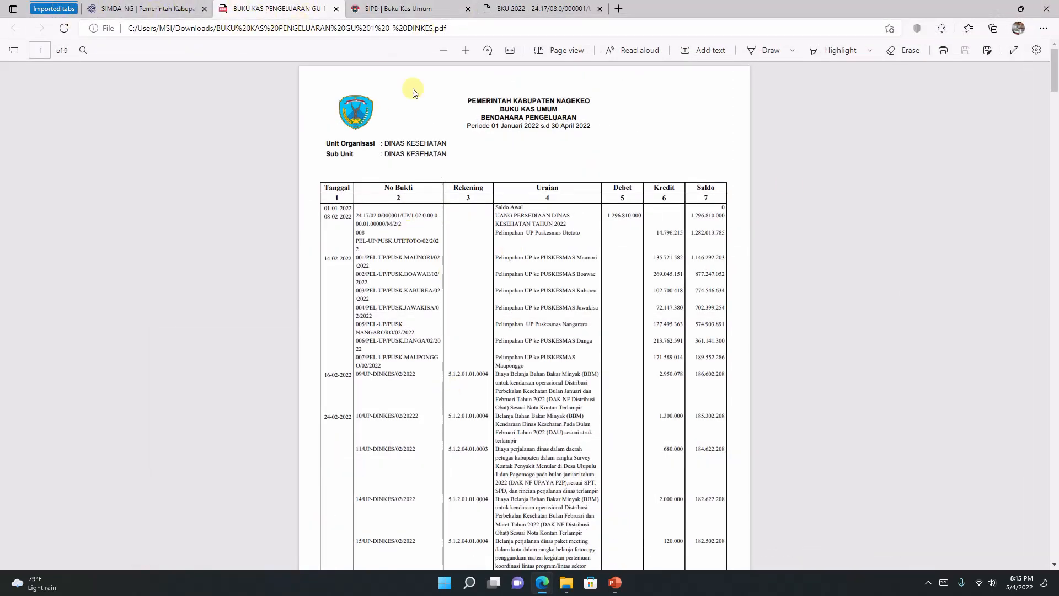
# Generate the Buku Pajak report for the same period in SIMDA-NG and enlarge its print preview
pyautogui.click(149, 11)
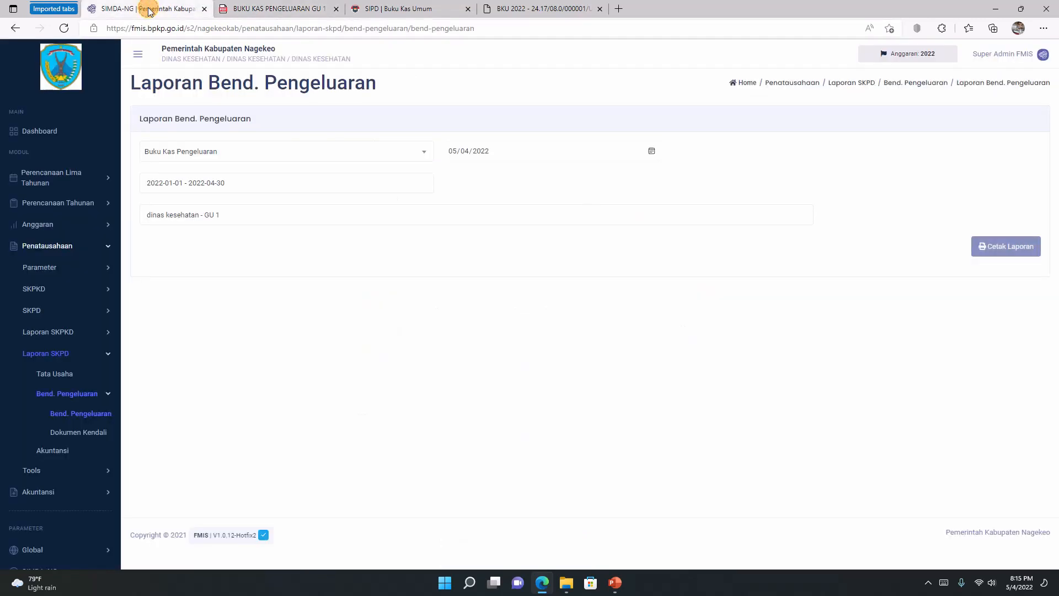
pyautogui.click(300, 156)
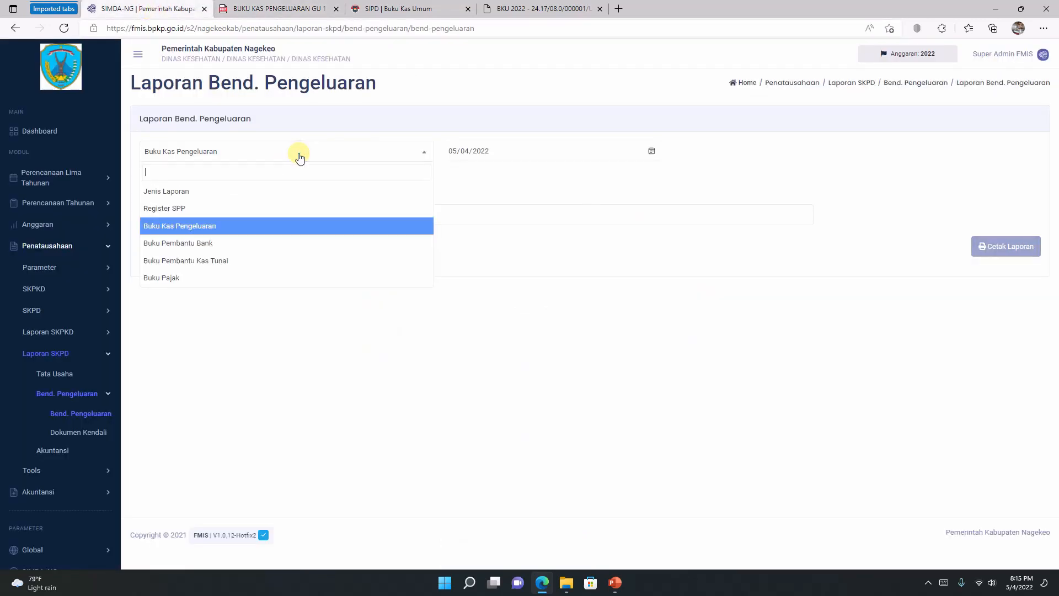
pyautogui.click(180, 278)
pyautogui.click(1002, 249)
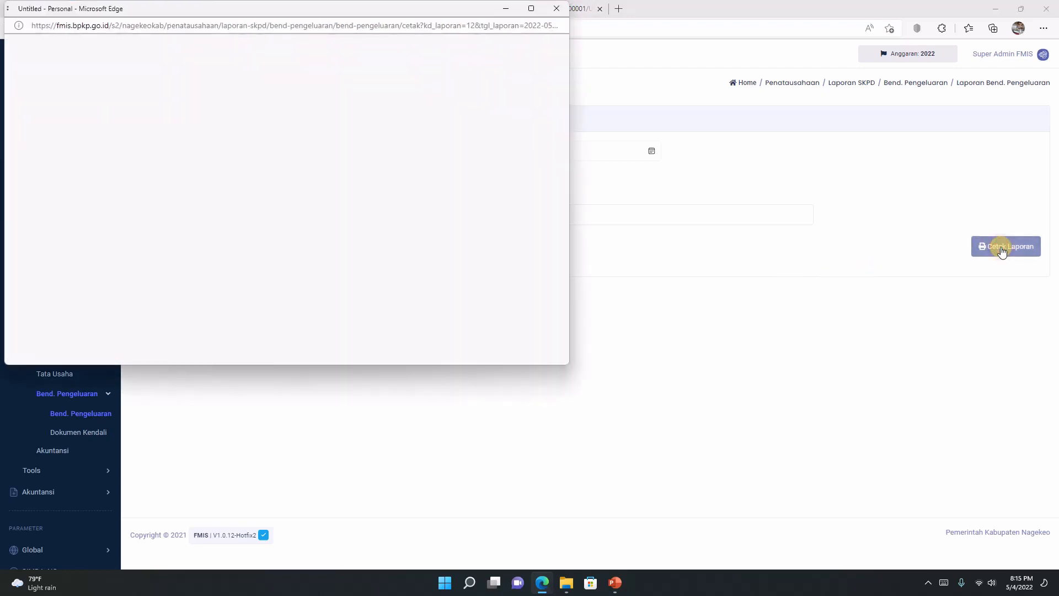
pyautogui.click(530, 9)
pyautogui.click(488, 40)
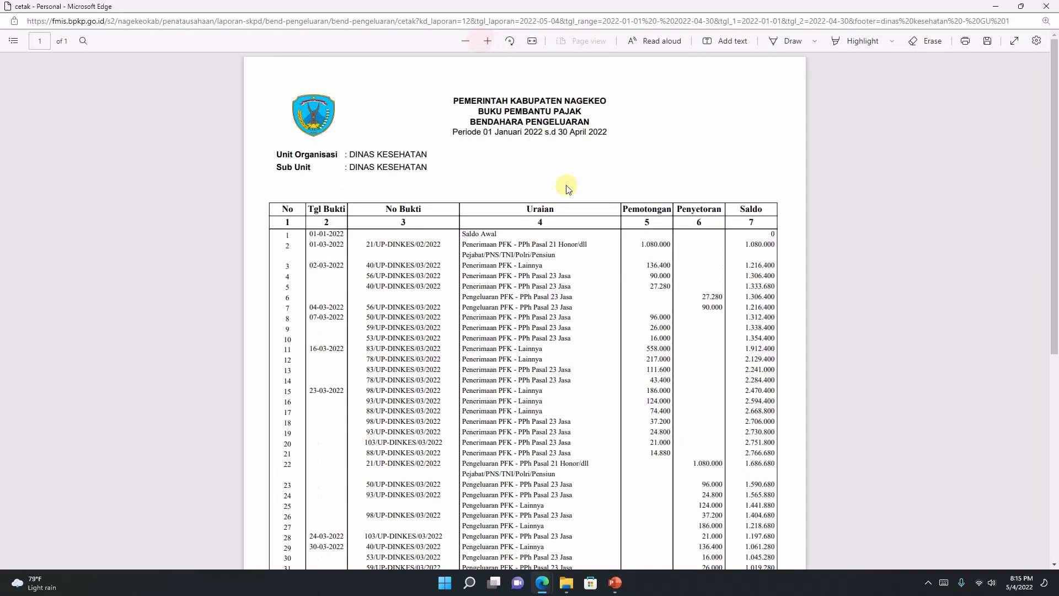
# Check the Pemotongan and Penyetoran totals against the closing balance in the tax book's last row
pyautogui.scroll(-5, 568, 189)
pyautogui.scroll(4, 560, 231)
pyautogui.scroll(-3, 639, 130)
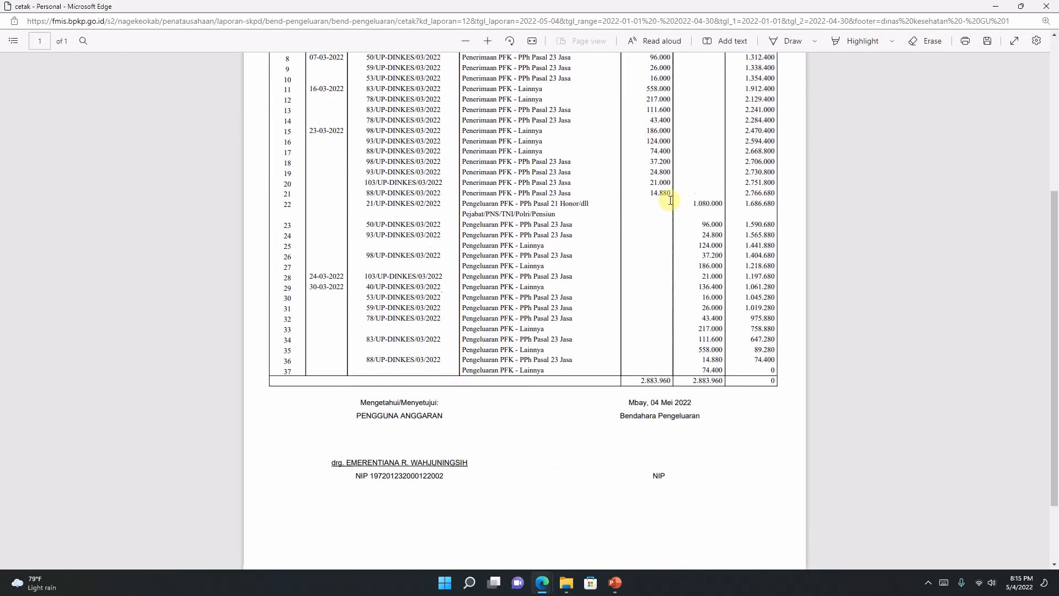
pyautogui.scroll(-1, 670, 201)
pyautogui.moveTo(648, 369); pyautogui.dragTo(735, 369)
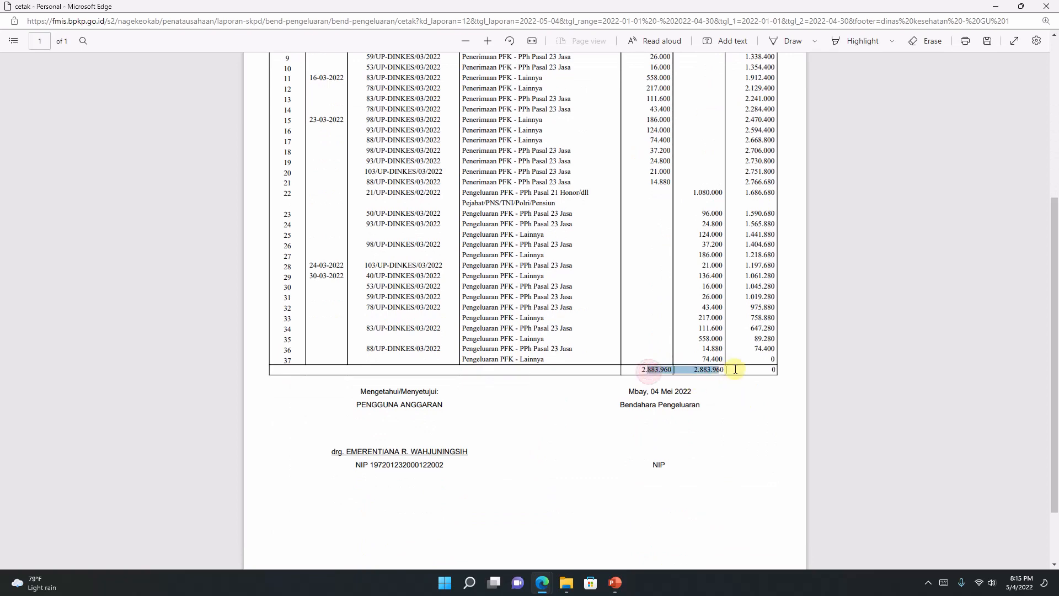
pyautogui.click(766, 365)
# Review the tax book's PFK receipt and deposit entries and their running balance from the opening row to the closing row
pyautogui.scroll(2, 768, 366)
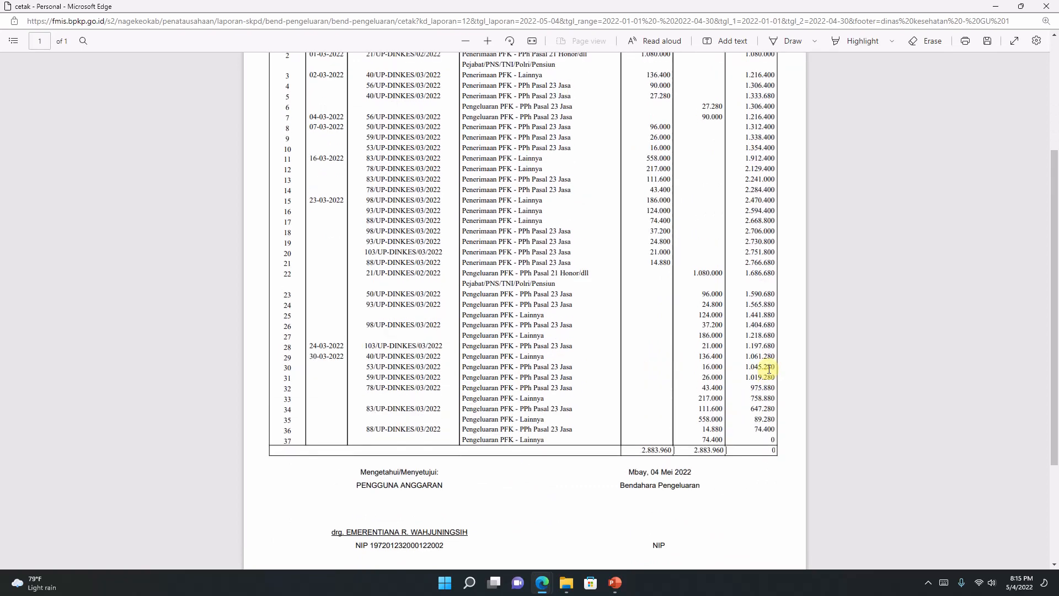
pyautogui.scroll(4, 769, 369)
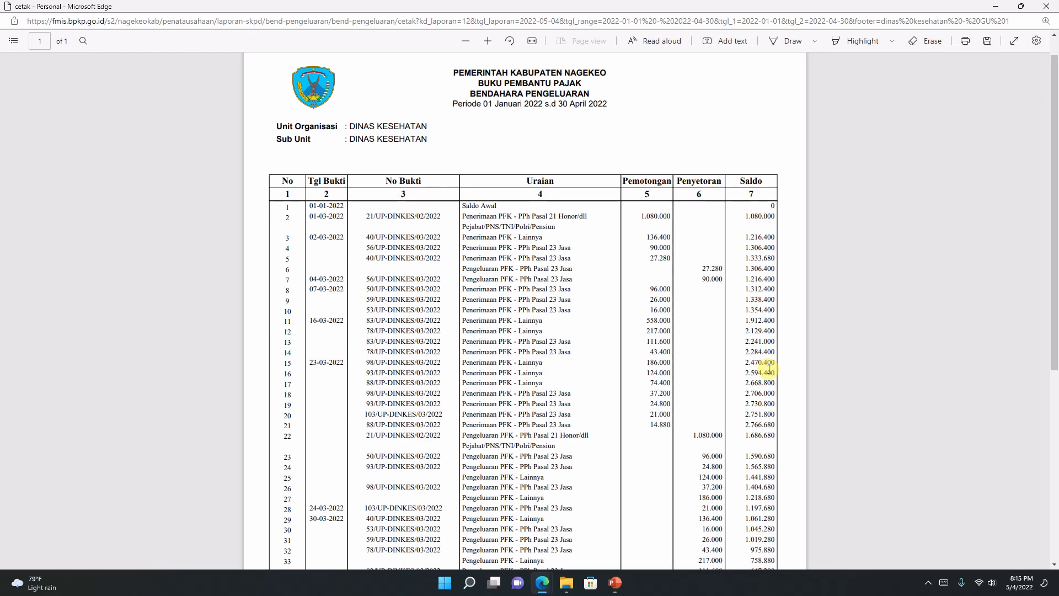
pyautogui.scroll(-8, 766, 370)
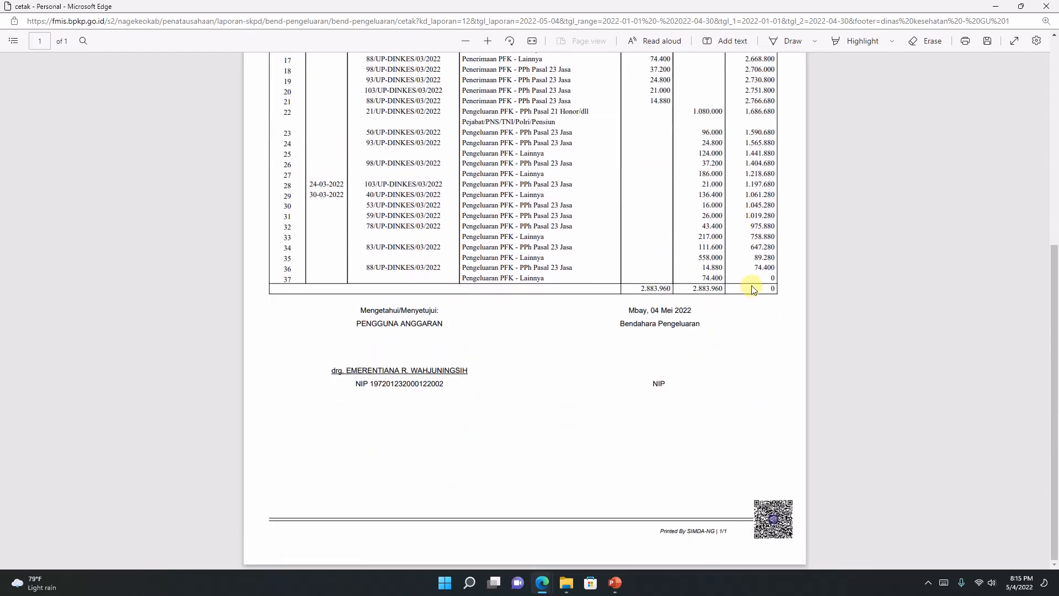
pyautogui.click(751, 285)
pyautogui.scroll(5, 739, 285)
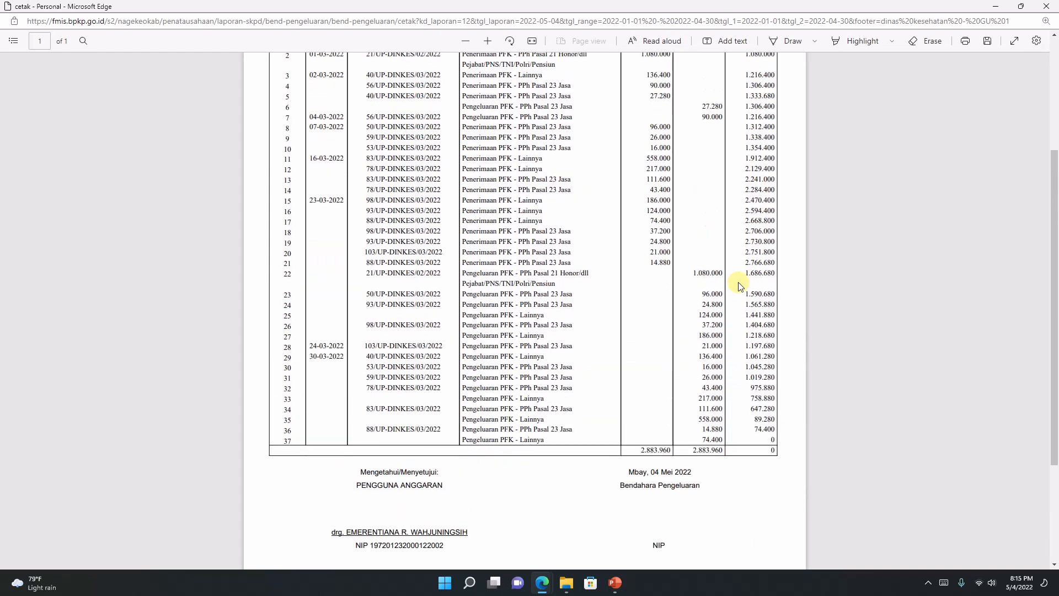
pyautogui.scroll(-1, 740, 285)
pyautogui.scroll(1, 740, 285)
pyautogui.scroll(-1, 739, 286)
pyautogui.scroll(3, 740, 285)
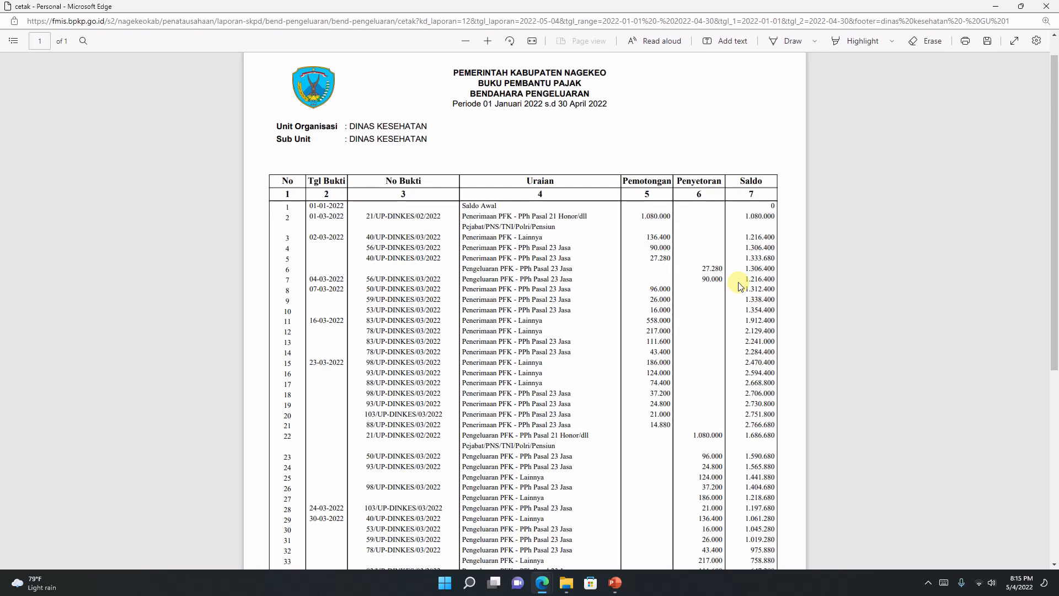
pyautogui.scroll(-2, 727, 282)
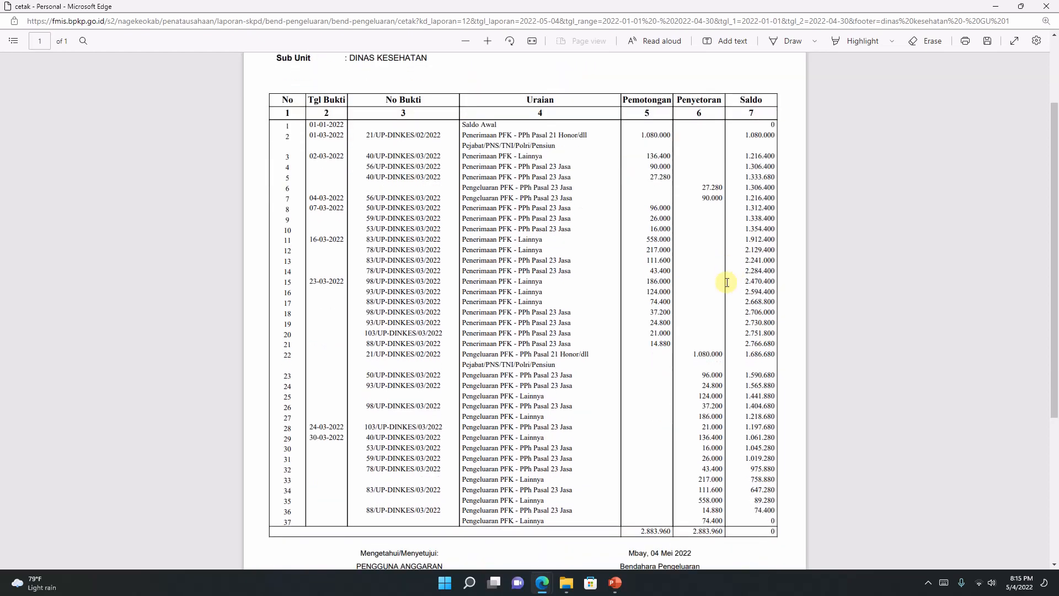
pyautogui.scroll(-2, 725, 283)
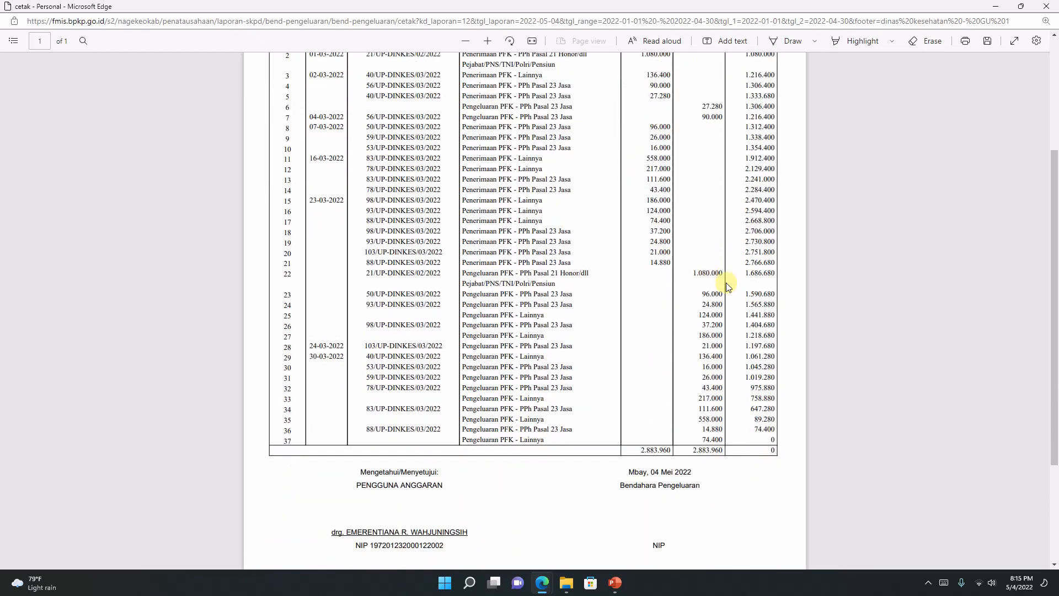
pyautogui.scroll(2, 725, 282)
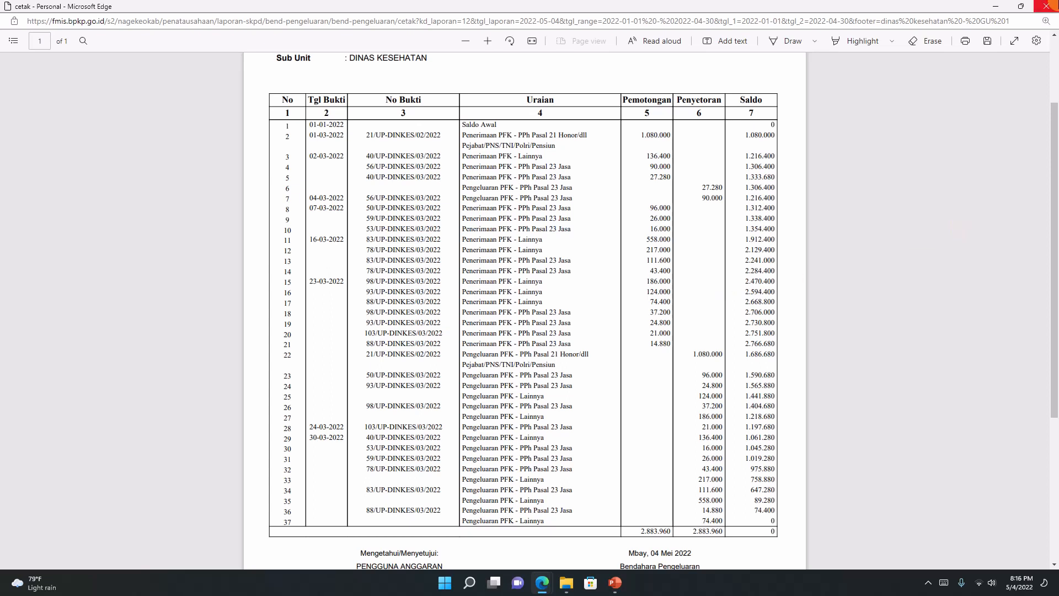
# Save the tax book report as a PDF named BUKU PAJAK GU 1 - DINKES in the Downloads folder and open it
pyautogui.rightClick(571, 164)
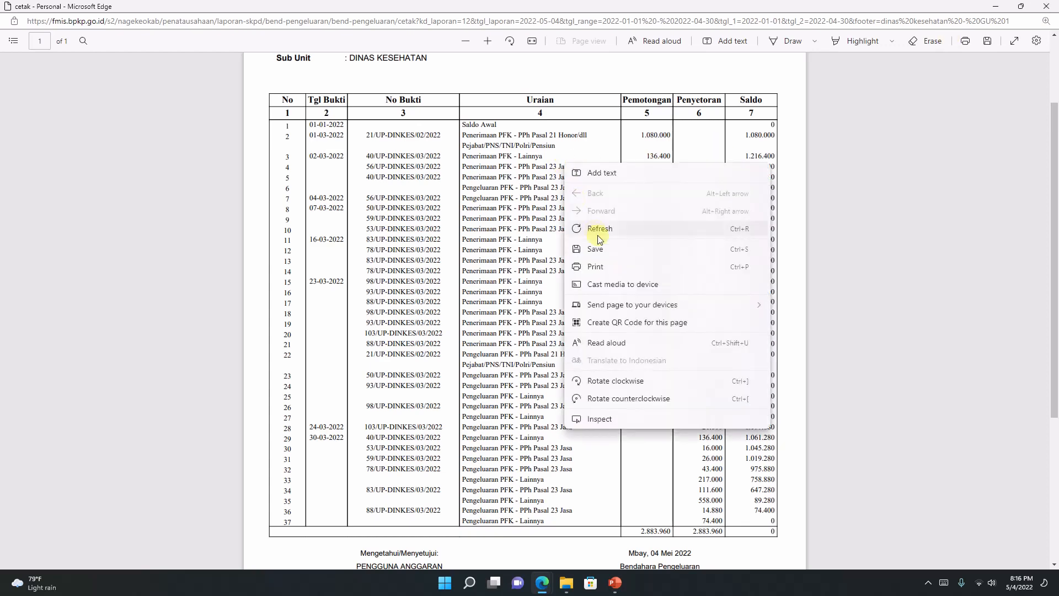
pyautogui.click(604, 244)
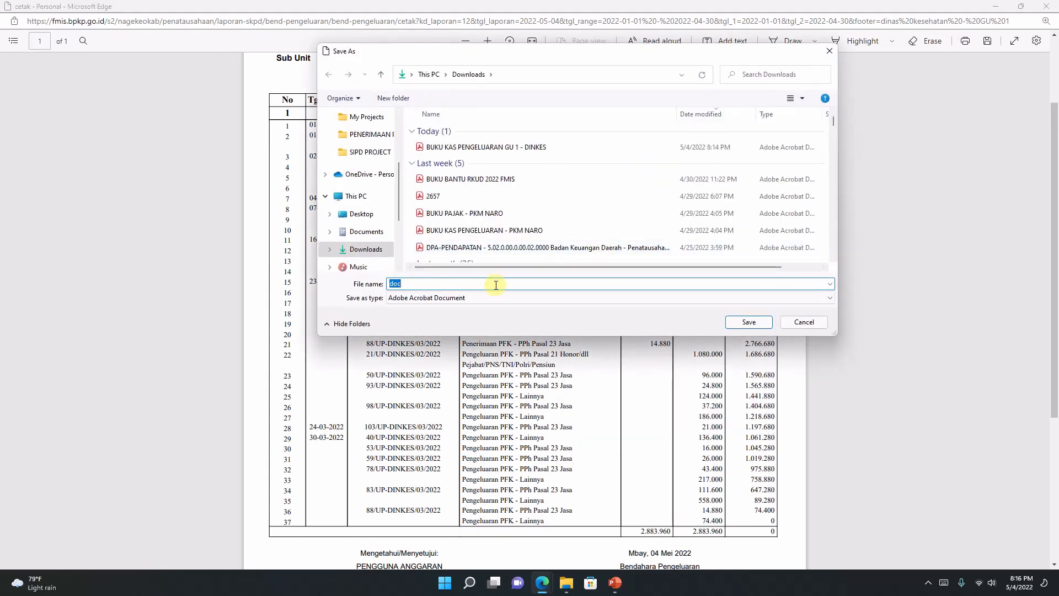
pyautogui.write('BUK')
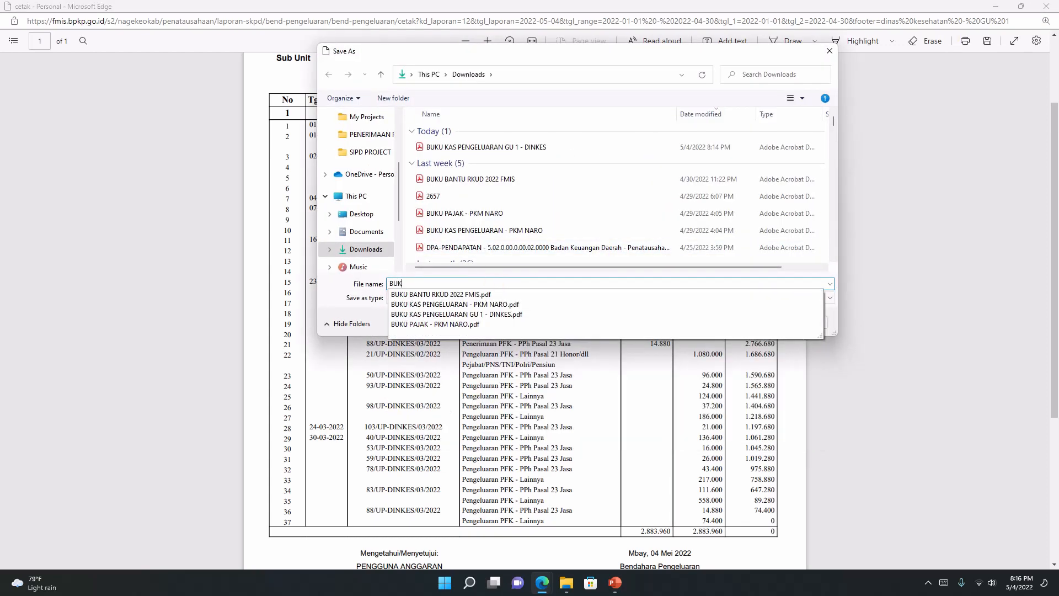
pyautogui.write('U PAJ')
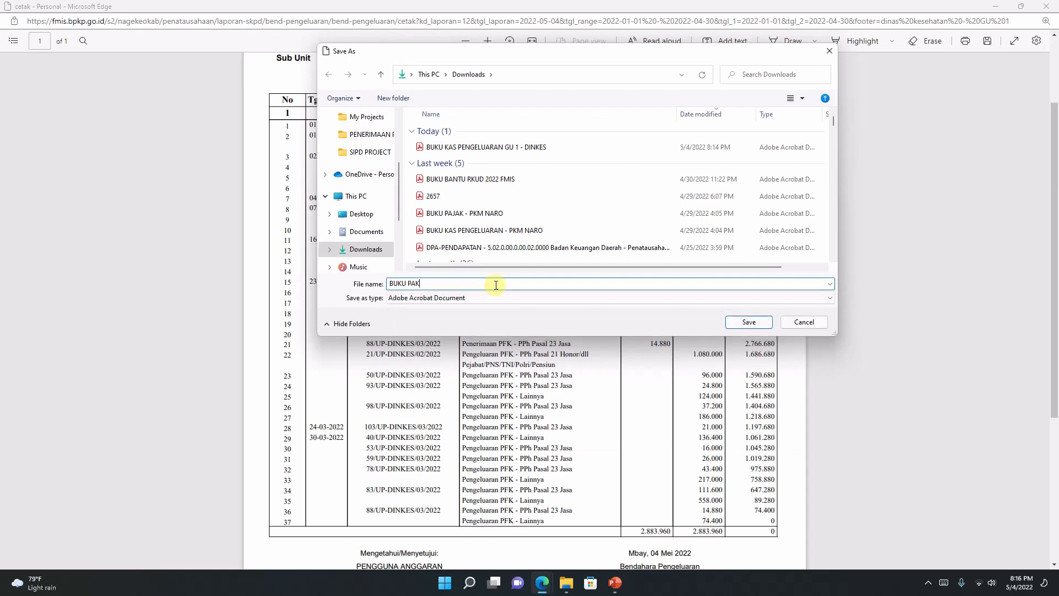
pyautogui.write('ALK')
pyautogui.press('BackSpace')
pyautogui.write('K ')
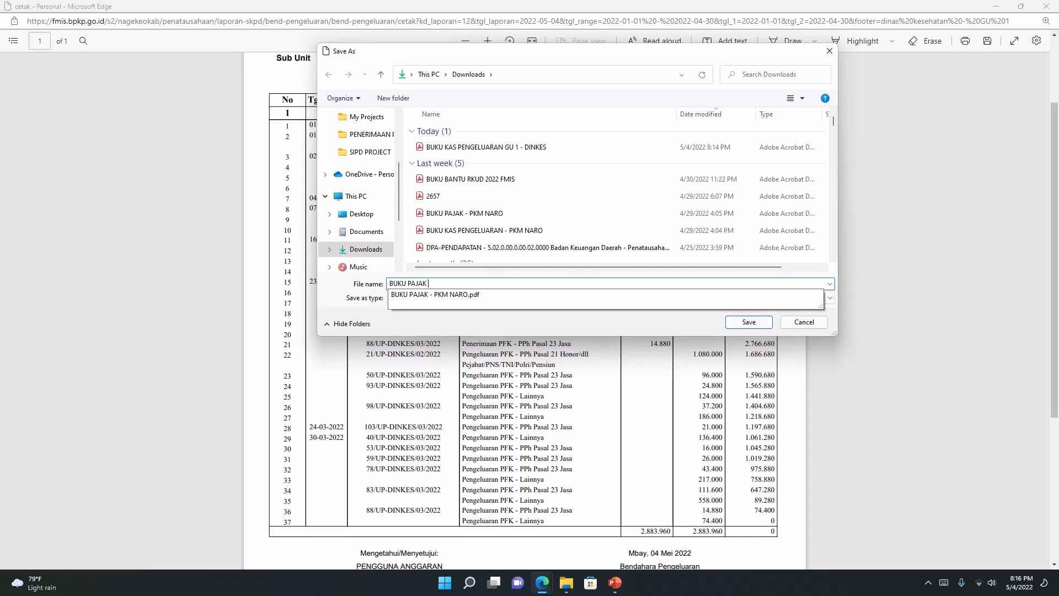
pyautogui.write('GU')
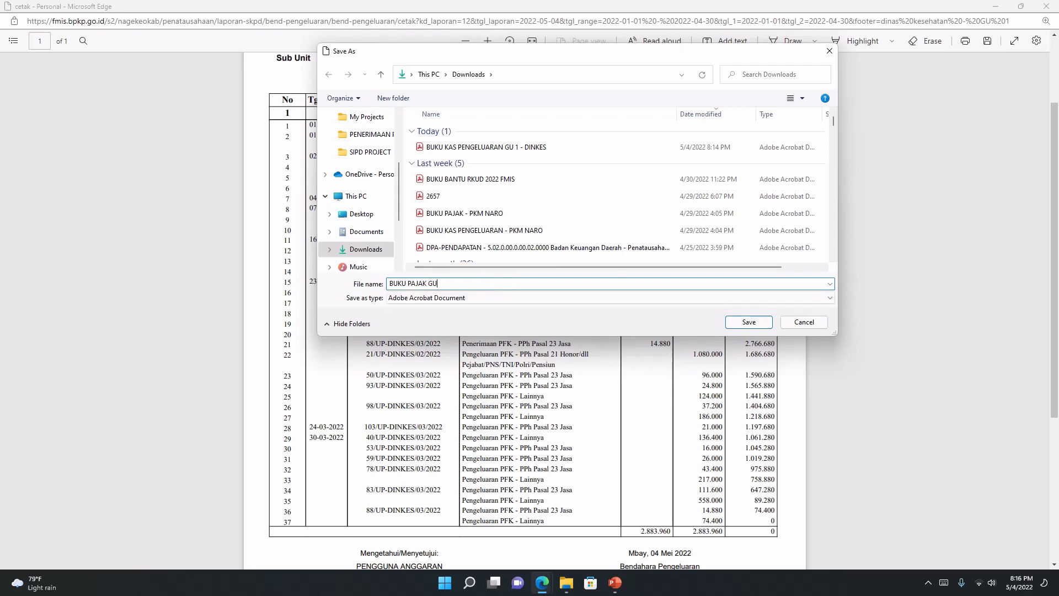
pyautogui.write(' 1 - DINKES')
pyautogui.click(739, 323)
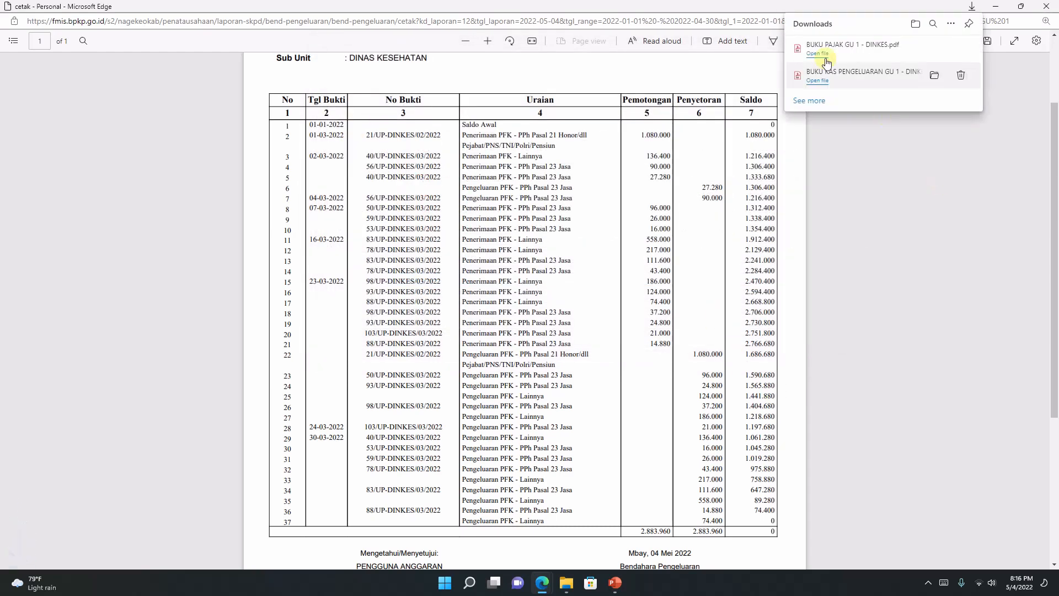
pyautogui.click(821, 53)
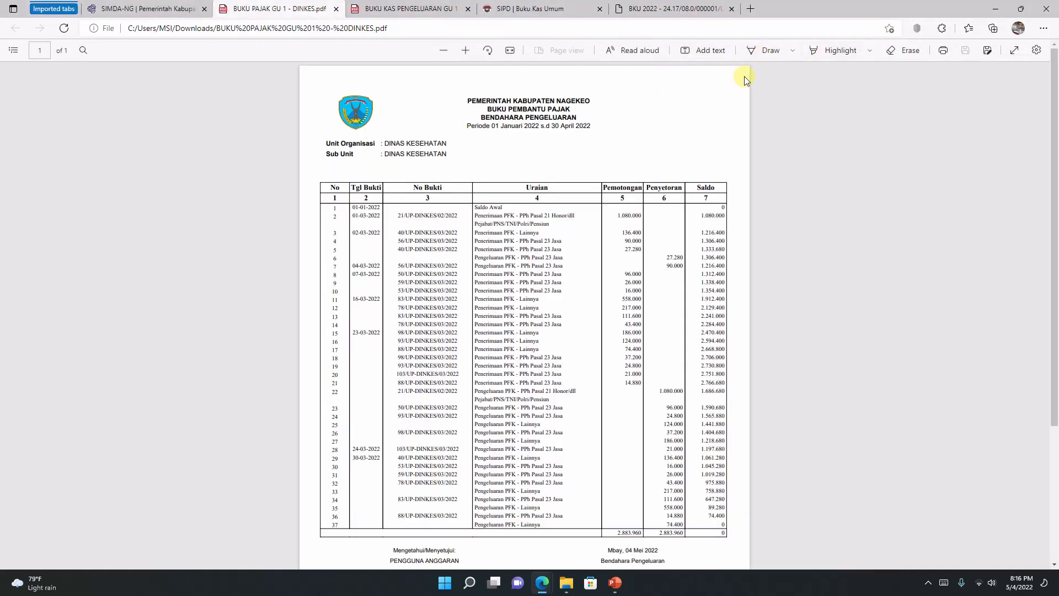
# Enlarge the saved tax book PDF and examine its PFK entries, column totals and signature block
pyautogui.click(470, 51)
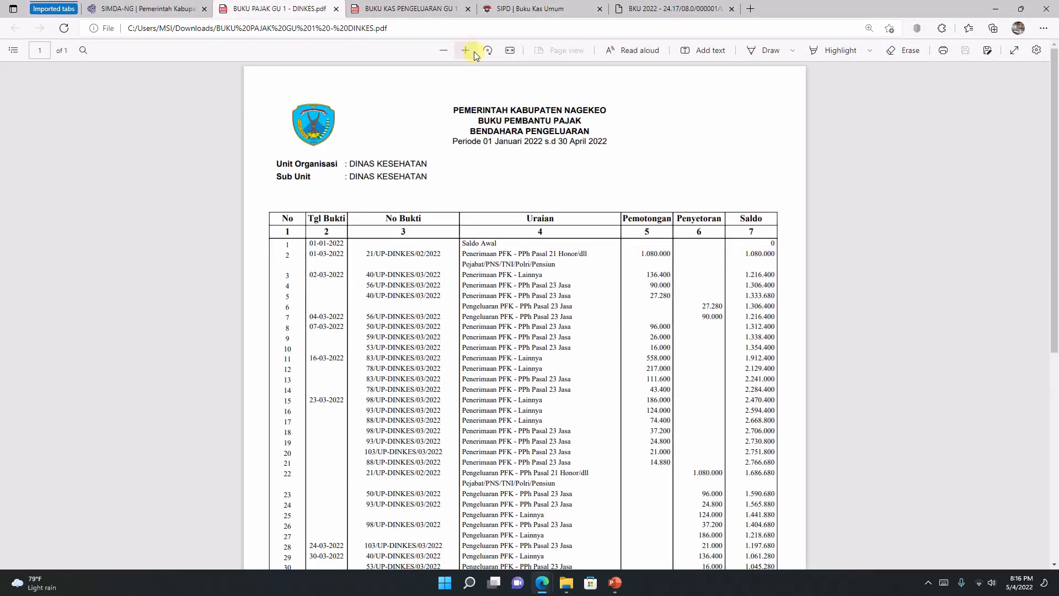
pyautogui.click(471, 51)
pyautogui.scroll(-9, 533, 156)
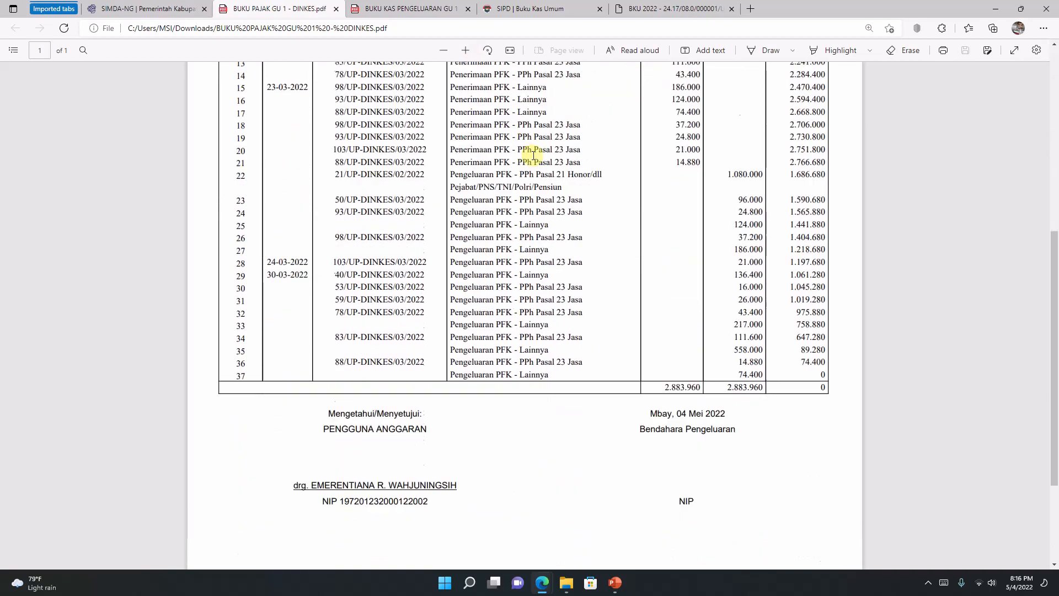
pyautogui.scroll(2, 533, 157)
pyautogui.scroll(3, 534, 156)
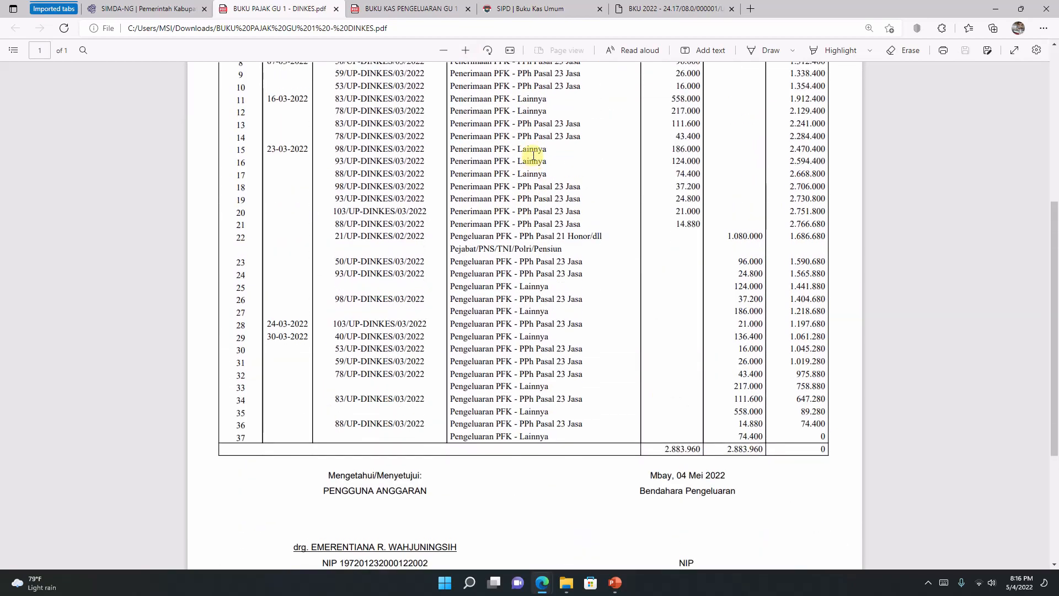
pyautogui.scroll(2, 533, 156)
pyautogui.scroll(-5, 537, 158)
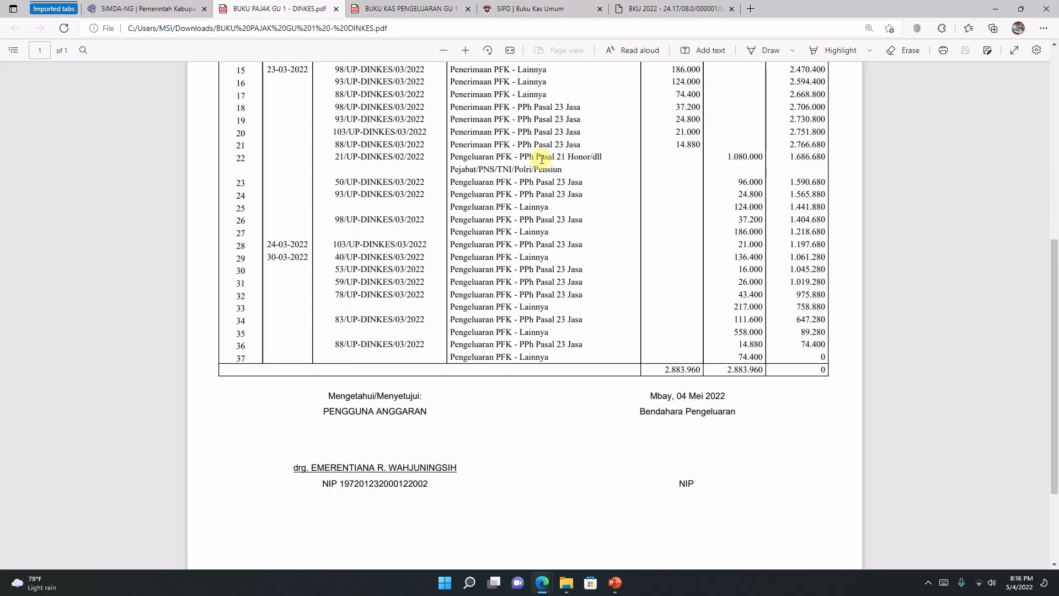
pyautogui.scroll(2, 541, 159)
pyautogui.scroll(-2, 539, 161)
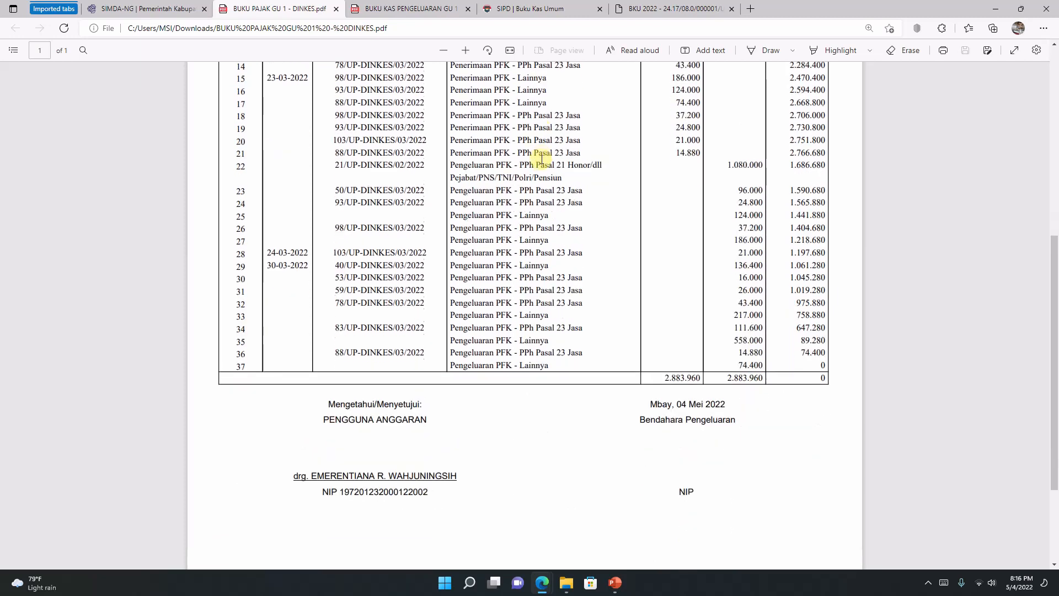
# Bring up the saved GU 1 cash book PDF and enlarge its first page
pyautogui.click(165, 10)
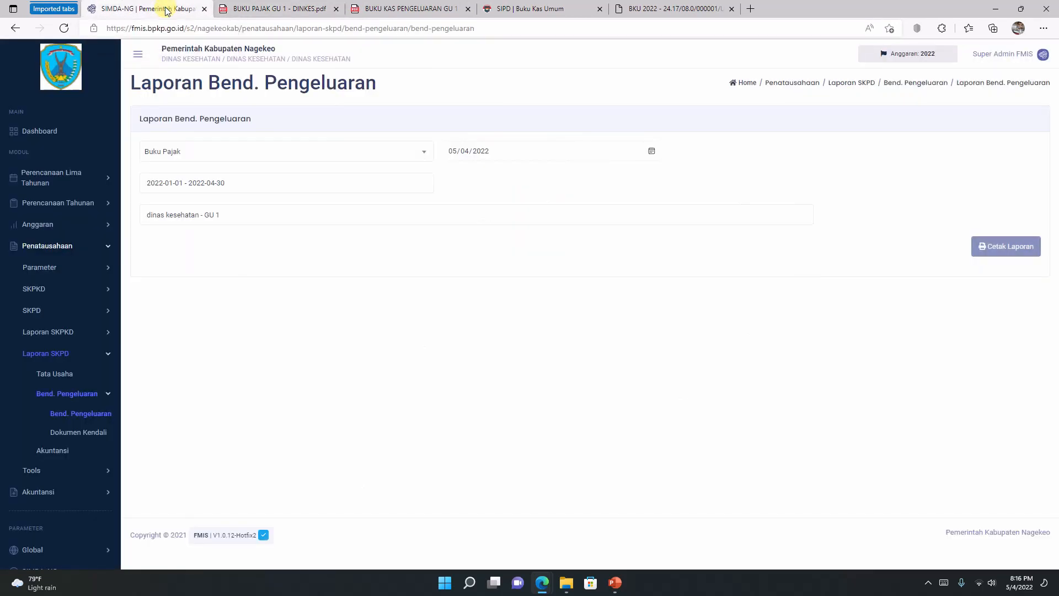
pyautogui.click(275, 11)
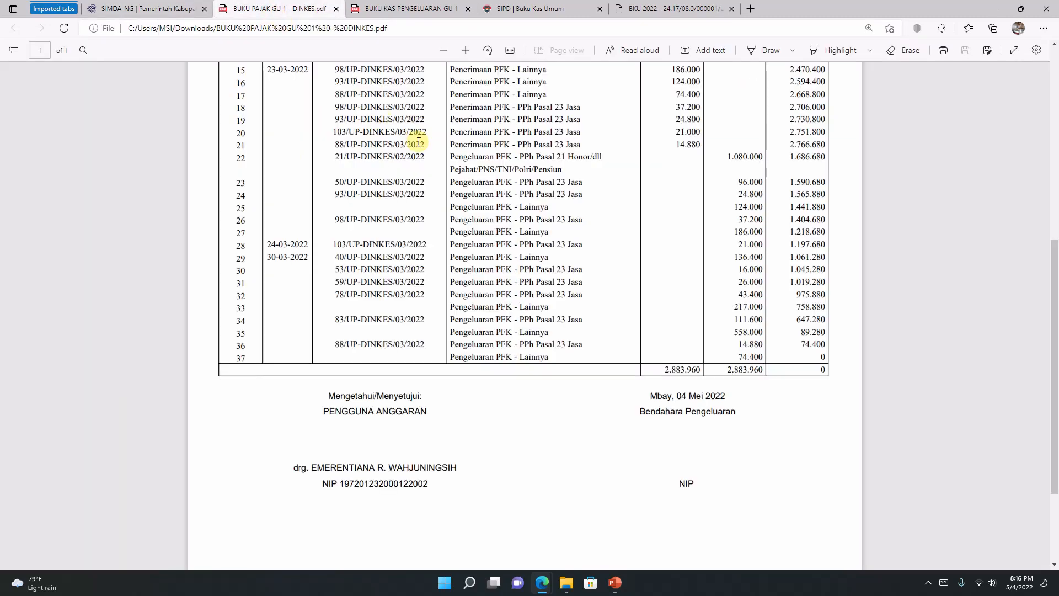
pyautogui.click(402, 10)
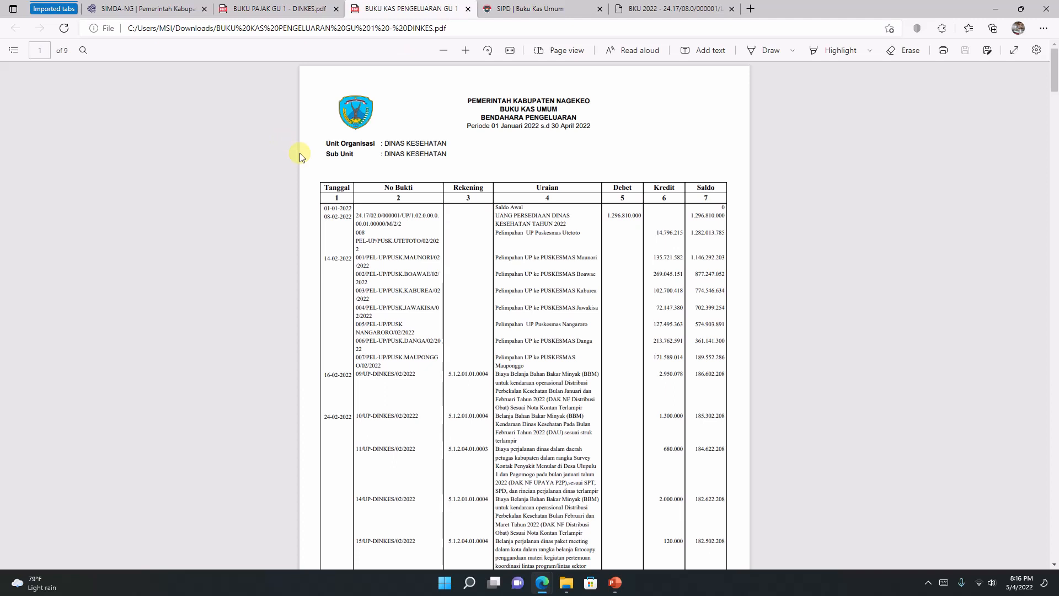
pyautogui.click(465, 51)
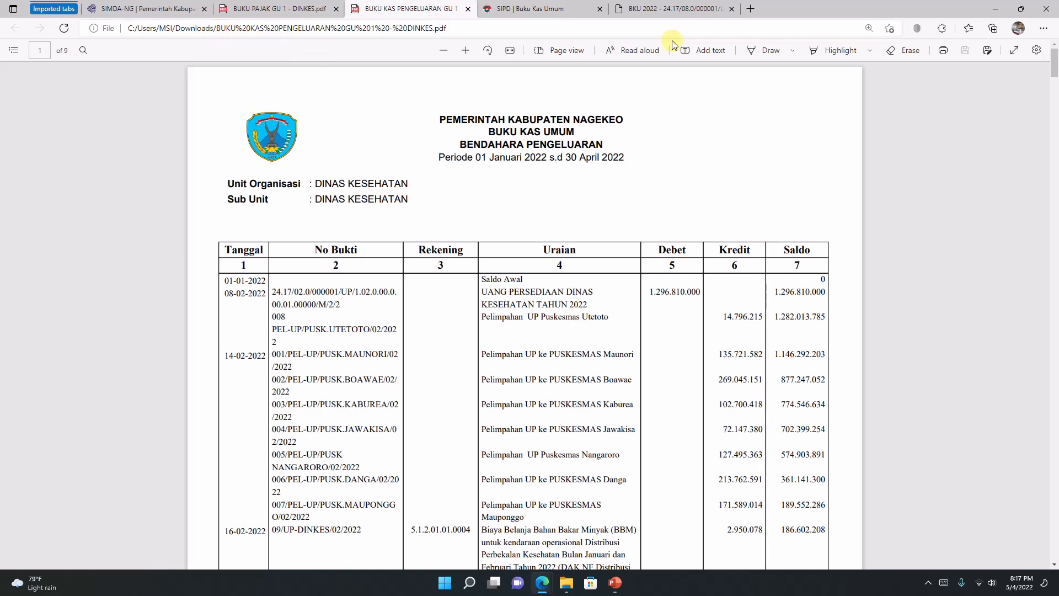
# Open the navicams site in a new tab and open DINAS KESEHATAN's GU 1 reconciliation report from its Download BAR progress sheet
pyautogui.click(751, 10)
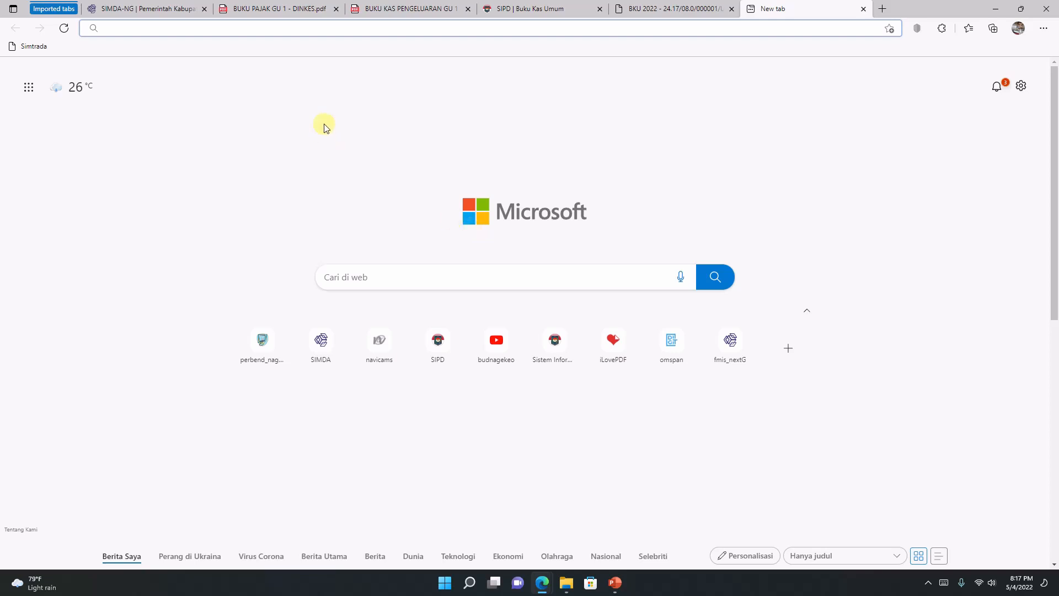
pyautogui.click(378, 350)
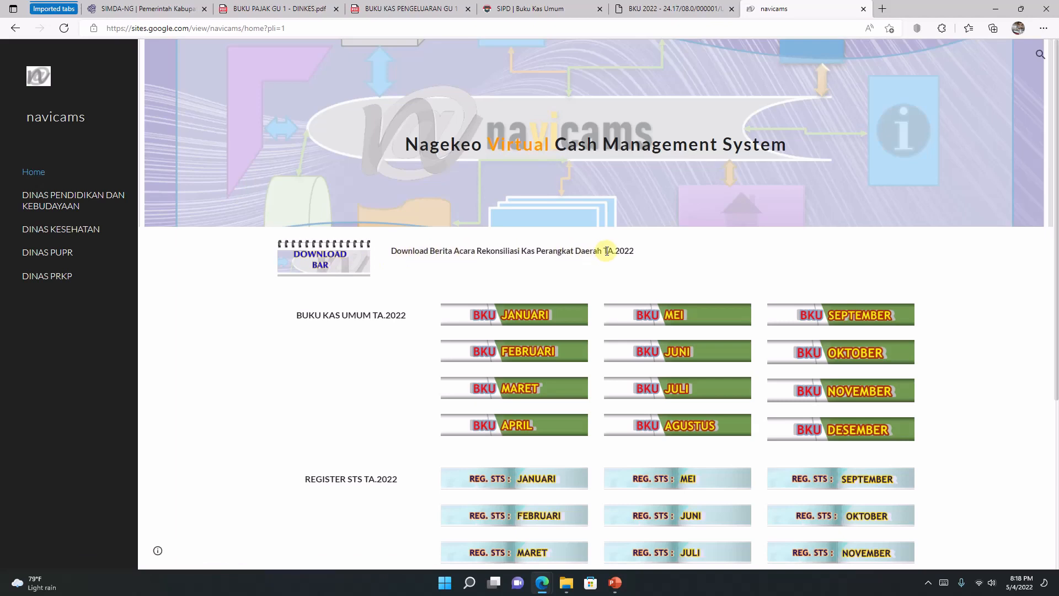
pyautogui.click(324, 265)
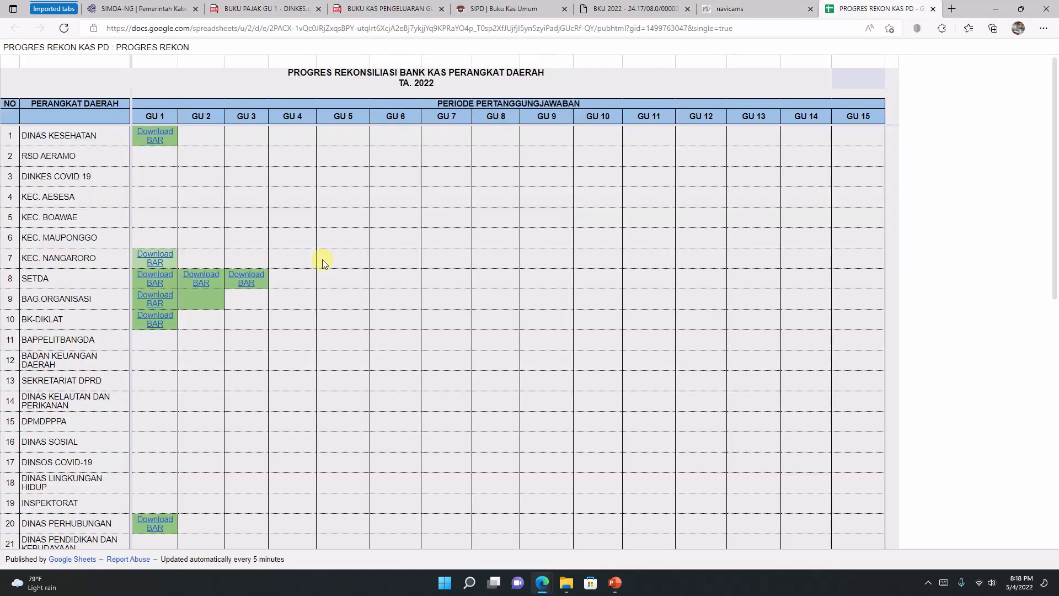
pyautogui.click(152, 140)
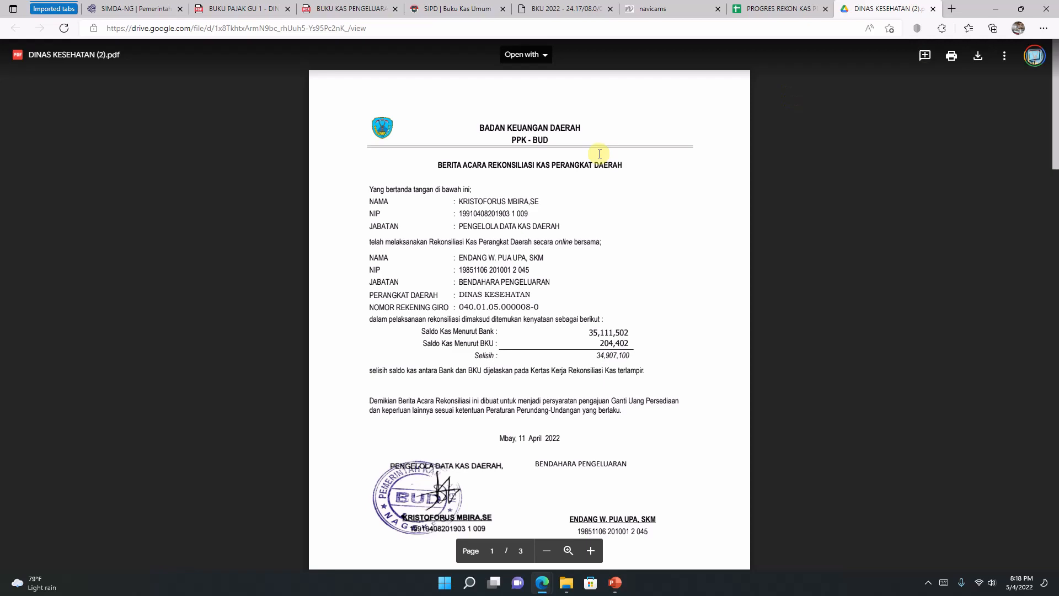
# Examine the bank balance, BKU balance and Selisih on the reconciliation report's first page
pyautogui.scroll(-3, 615, 161)
pyautogui.scroll(3, 615, 162)
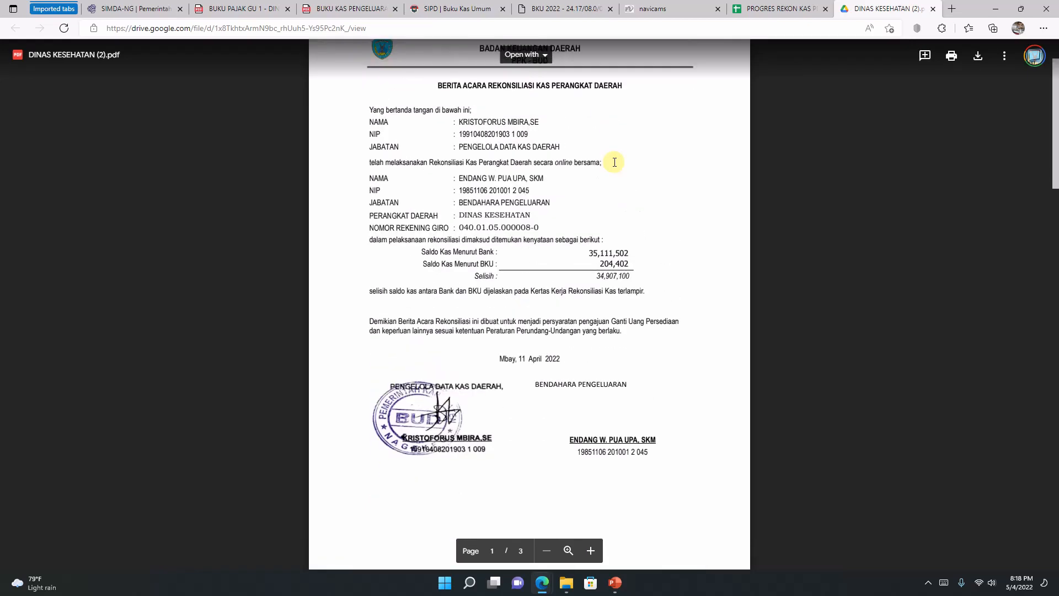
pyautogui.scroll(-2, 614, 162)
pyautogui.scroll(2, 613, 160)
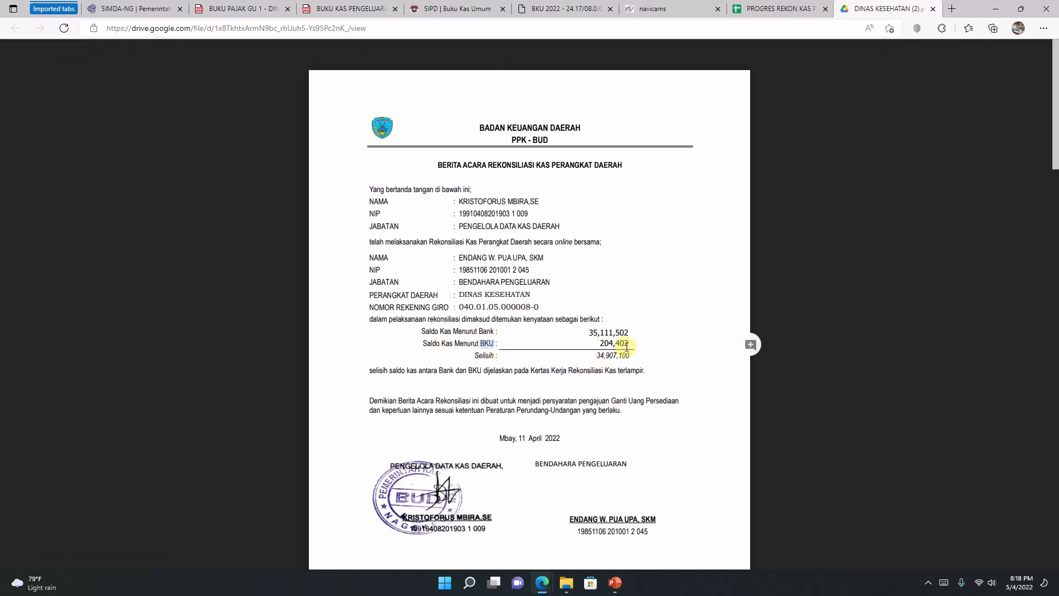
pyautogui.moveTo(593, 344); pyautogui.dragTo(641, 343)
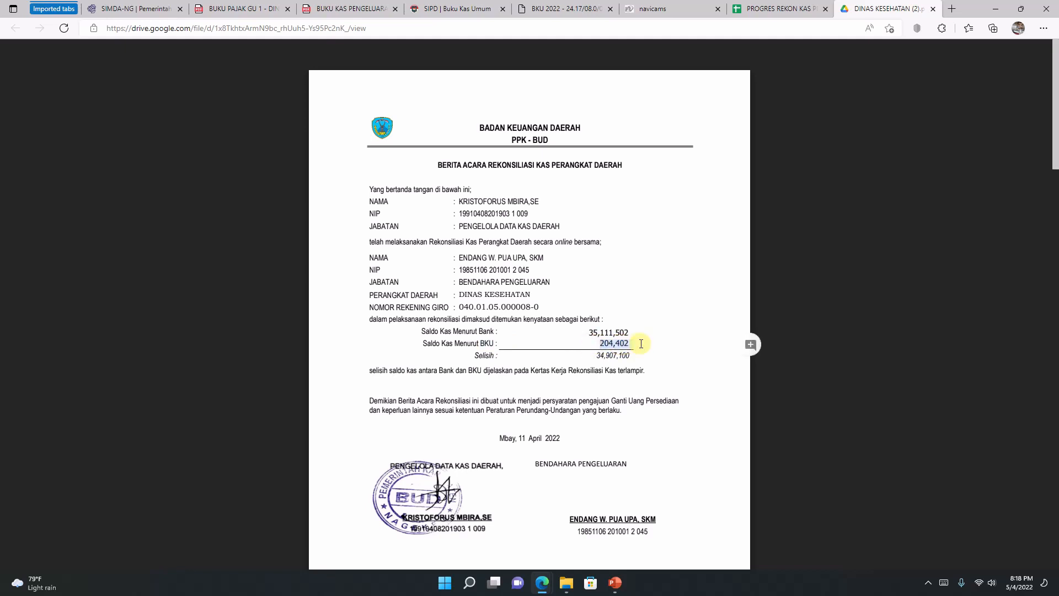
pyautogui.click(613, 345)
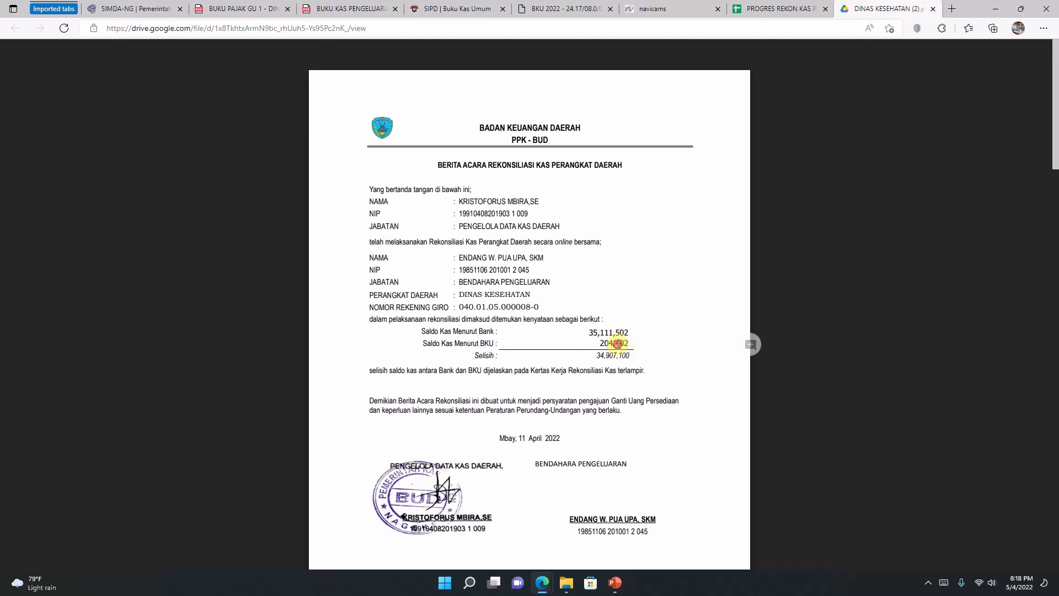
pyautogui.moveTo(439, 331); pyautogui.dragTo(638, 331)
pyautogui.click(588, 331)
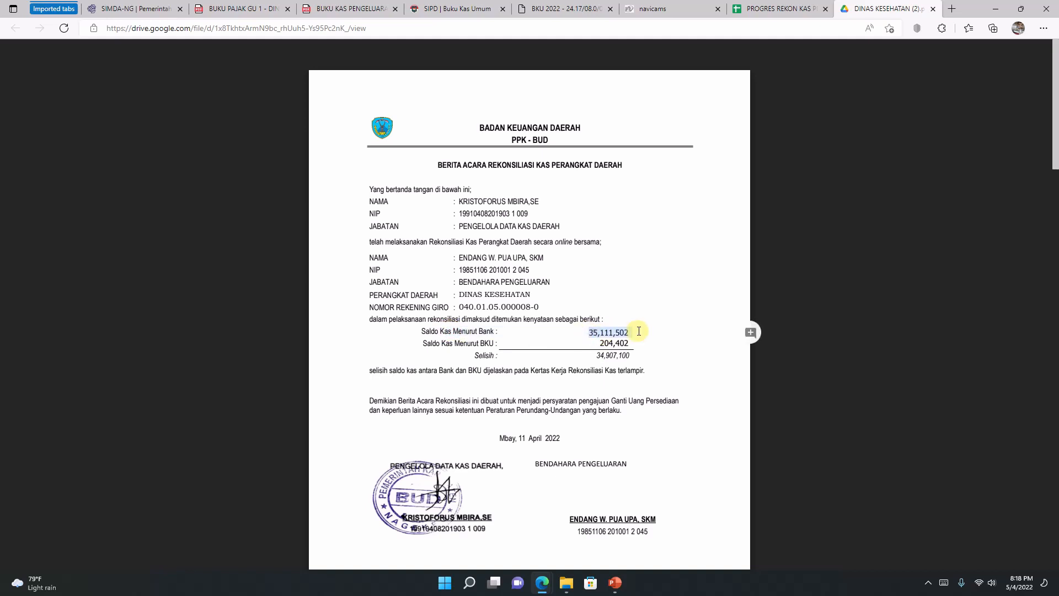
pyautogui.click(609, 337)
pyautogui.doubleClick(598, 355)
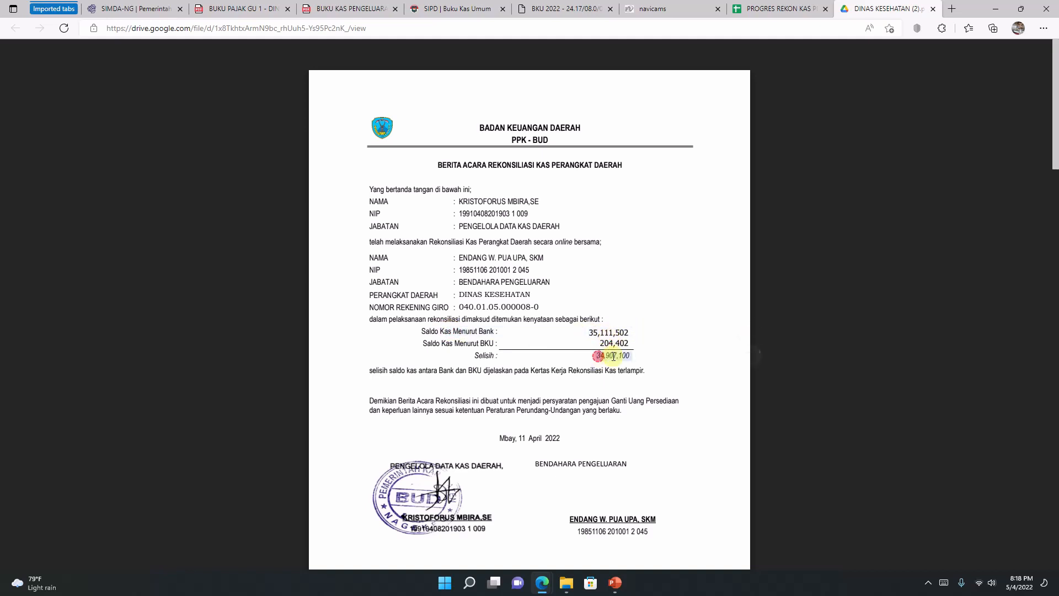
pyautogui.click(614, 356)
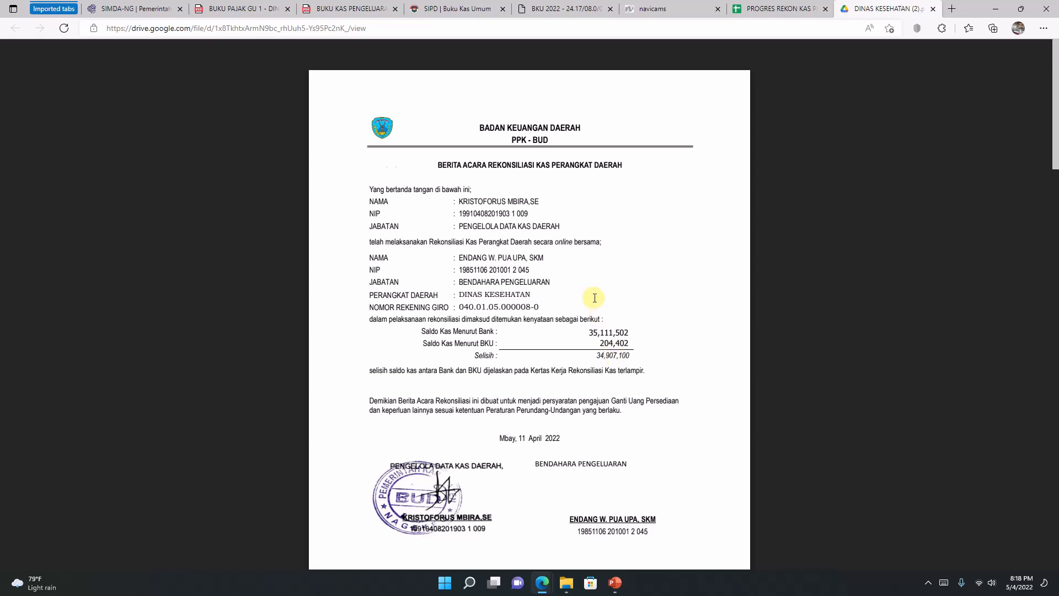
# Review the cash balance recapitulation on page 2, comparing the manual BKU balance with the bank balance and checking the PFK debts
pyautogui.scroll(-10, 595, 298)
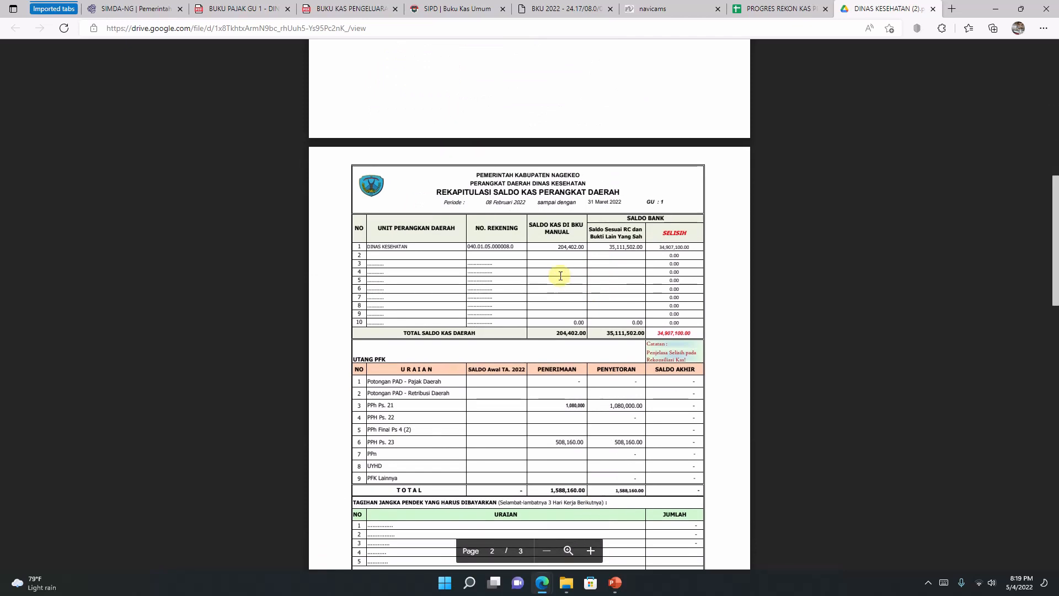
pyautogui.moveTo(551, 246); pyautogui.dragTo(584, 246)
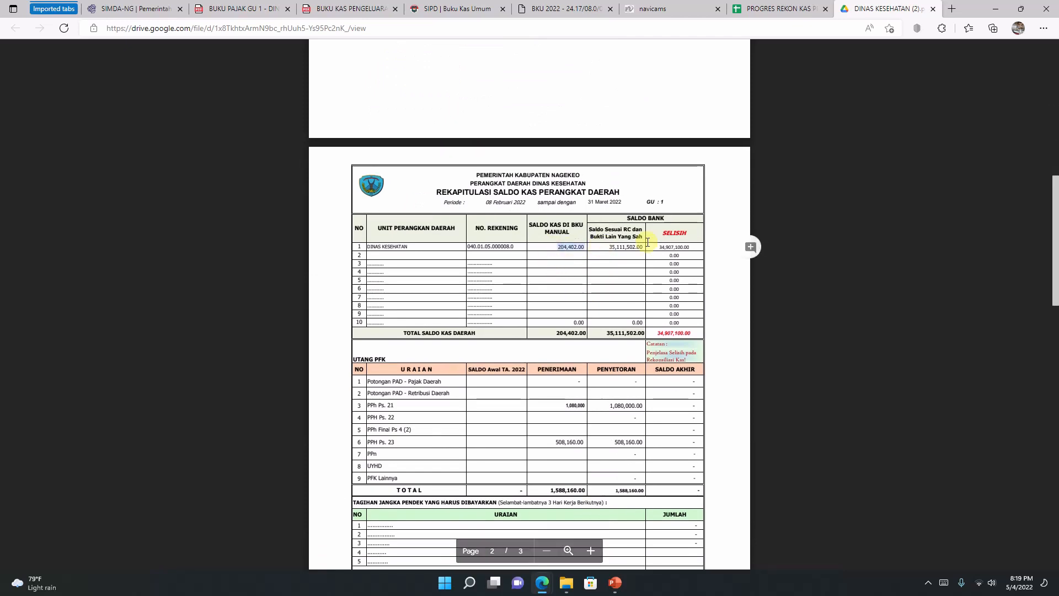
pyautogui.click(666, 244)
pyautogui.scroll(-3, 666, 244)
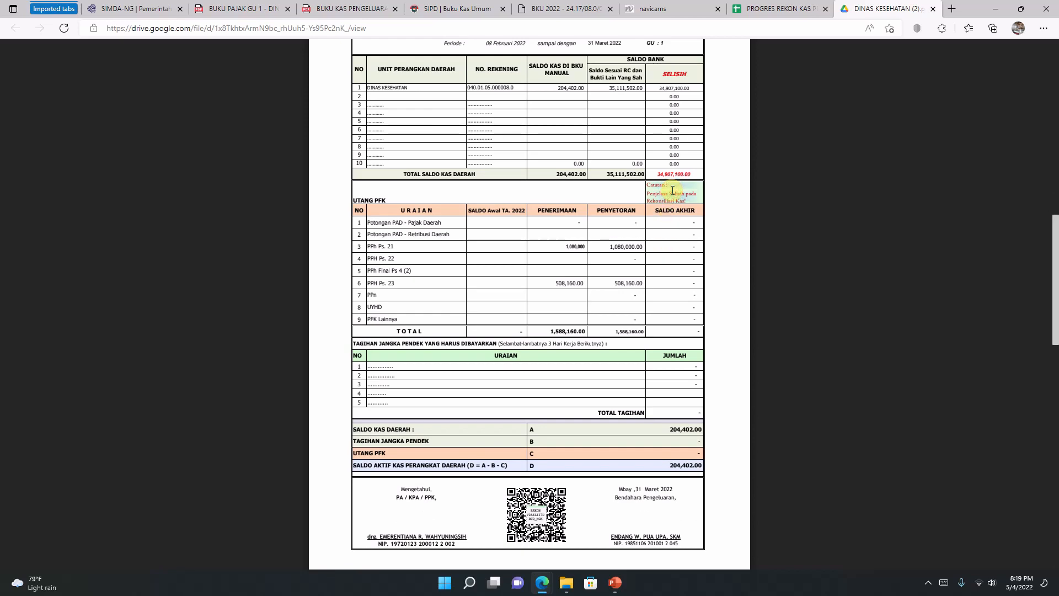
# Examine the page 3 reconciliation worksheet, covering the BKU and bank balances, the items explaining the difference and the final reconciliation result
pyautogui.scroll(-5, 672, 190)
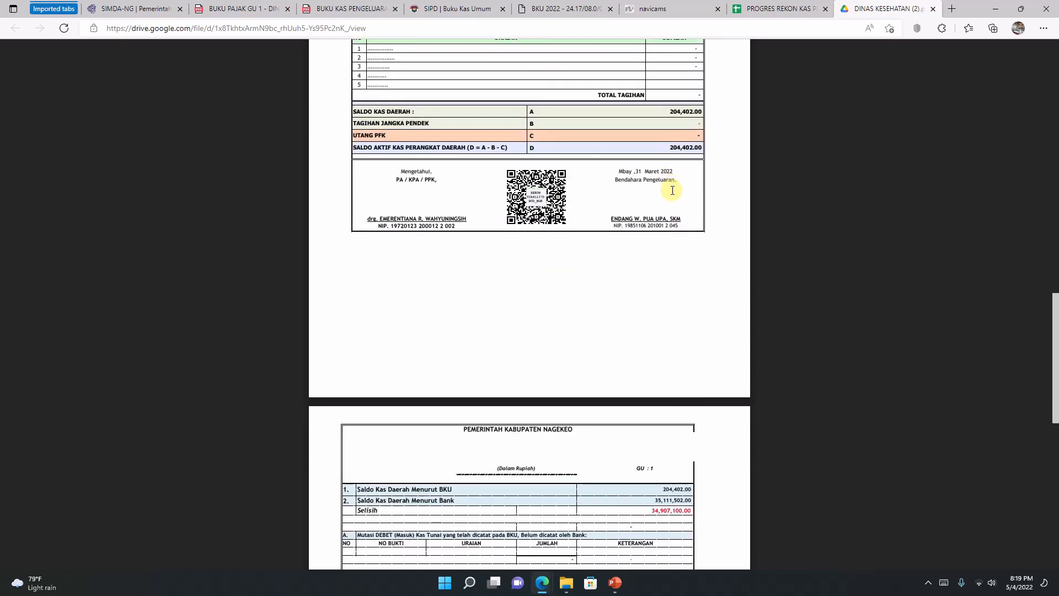
pyautogui.scroll(-4, 672, 190)
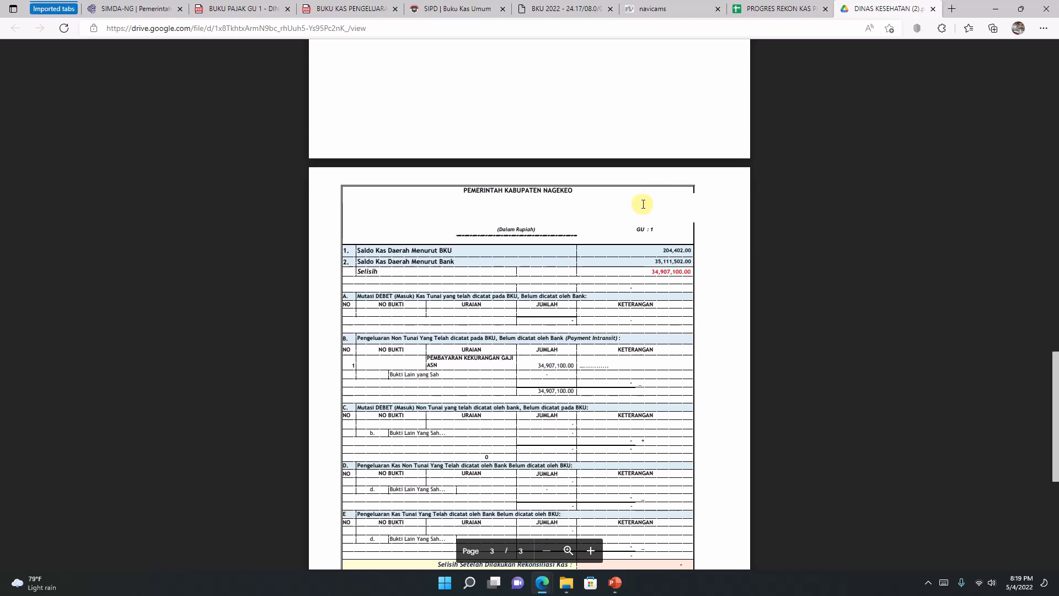
pyautogui.scroll(-1, 656, 196)
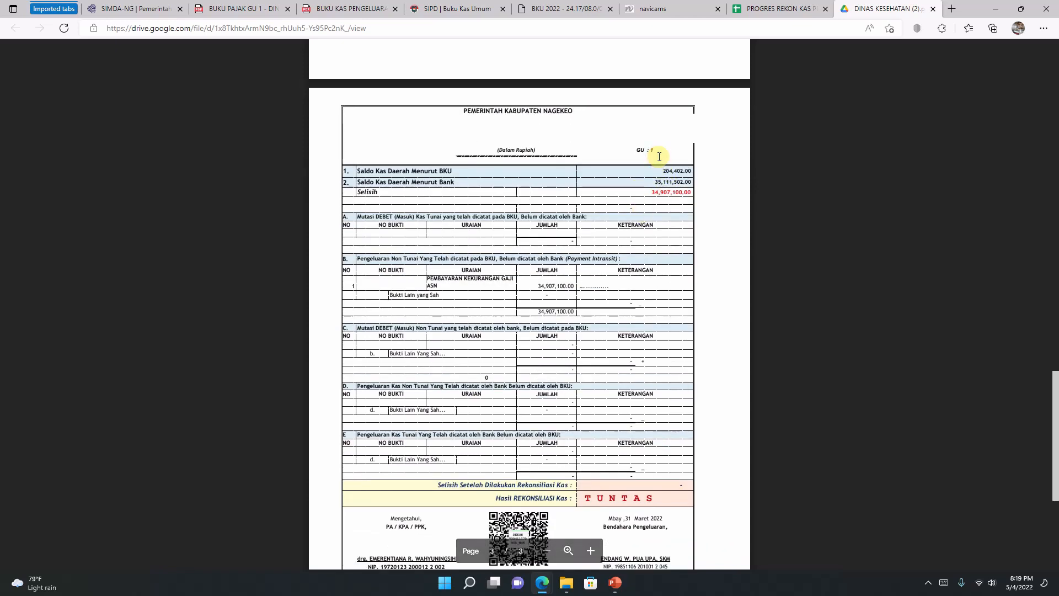
pyautogui.scroll(-1, 546, 270)
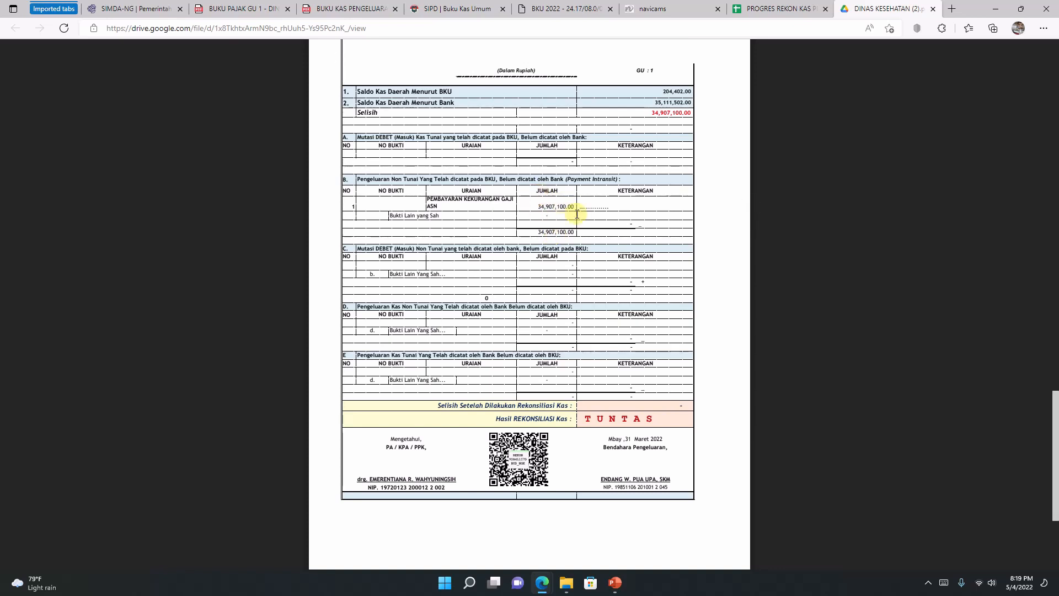
pyautogui.scroll(-1, 565, 237)
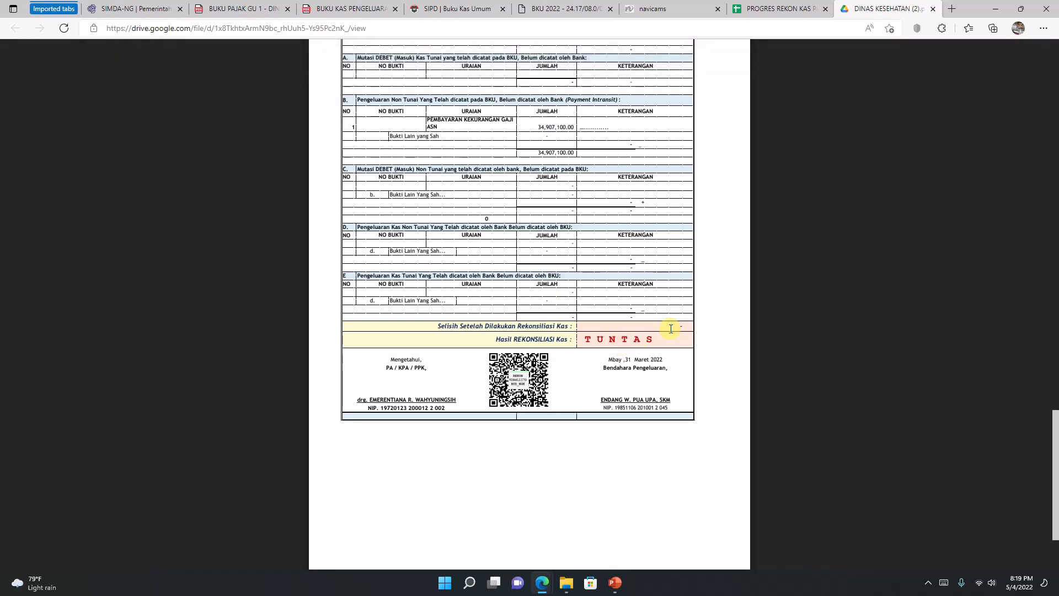
pyautogui.scroll(3, 670, 329)
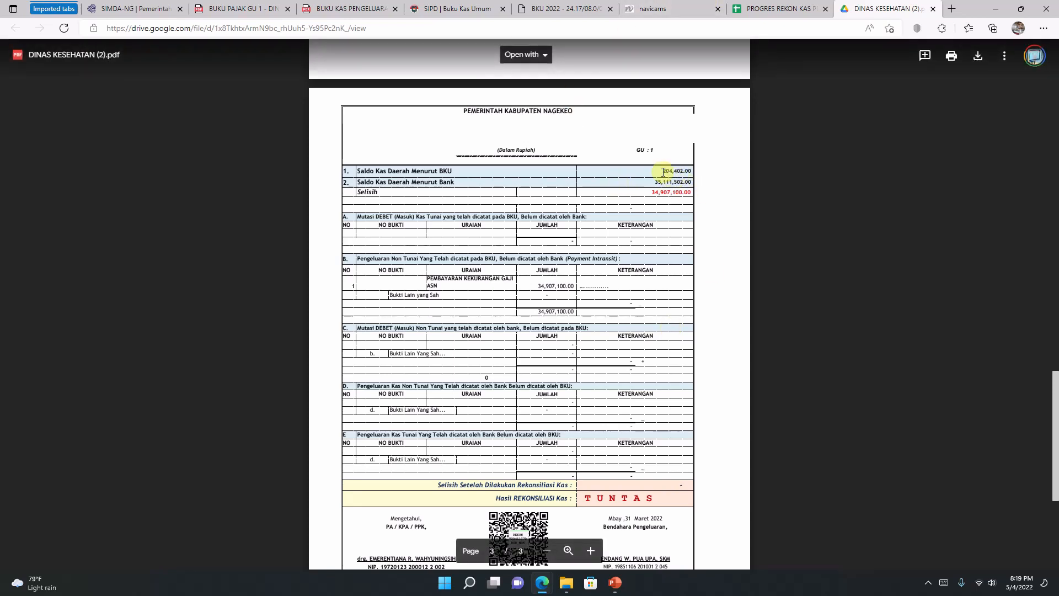
pyautogui.moveTo(658, 171); pyautogui.dragTo(674, 173)
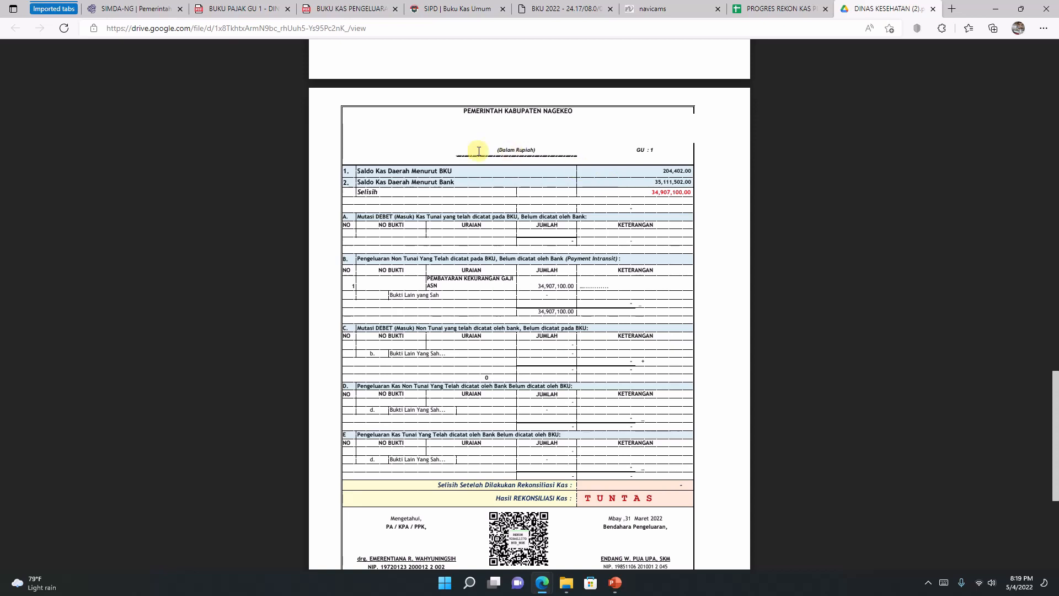
# Check the closing balance and Sisa Kas on the last page of the GU 1 cash book PDF against the reconciliation report
pyautogui.click(340, 11)
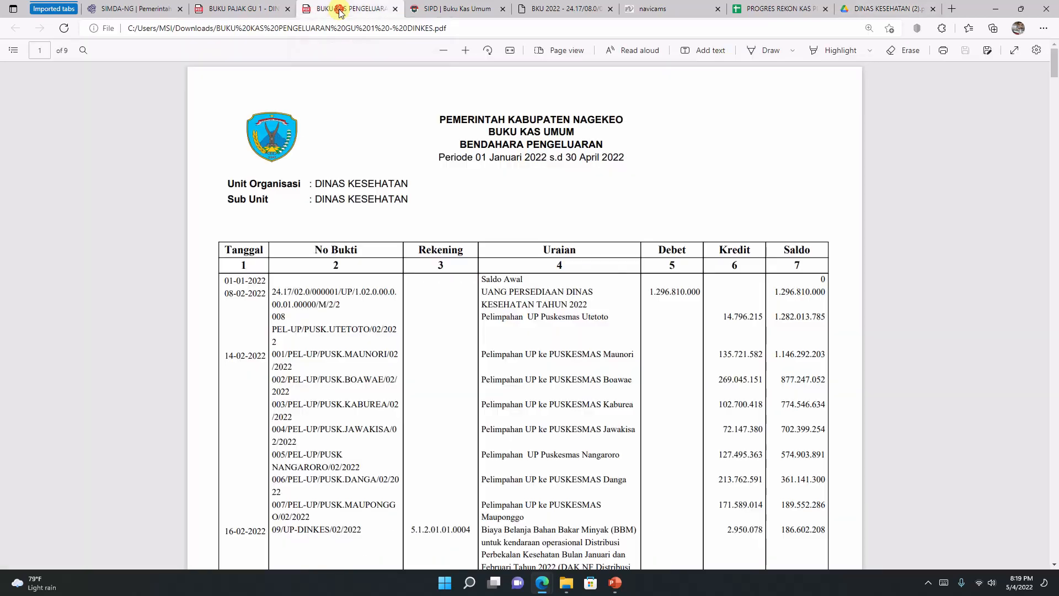
pyautogui.scroll(-20, 423, 131)
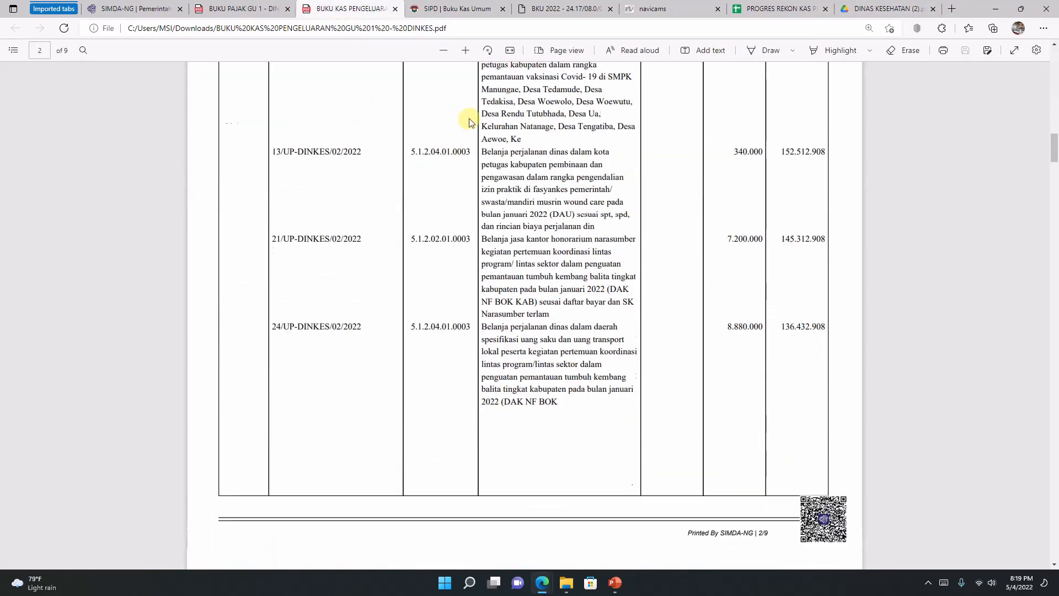
pyautogui.scroll(-20, 470, 119)
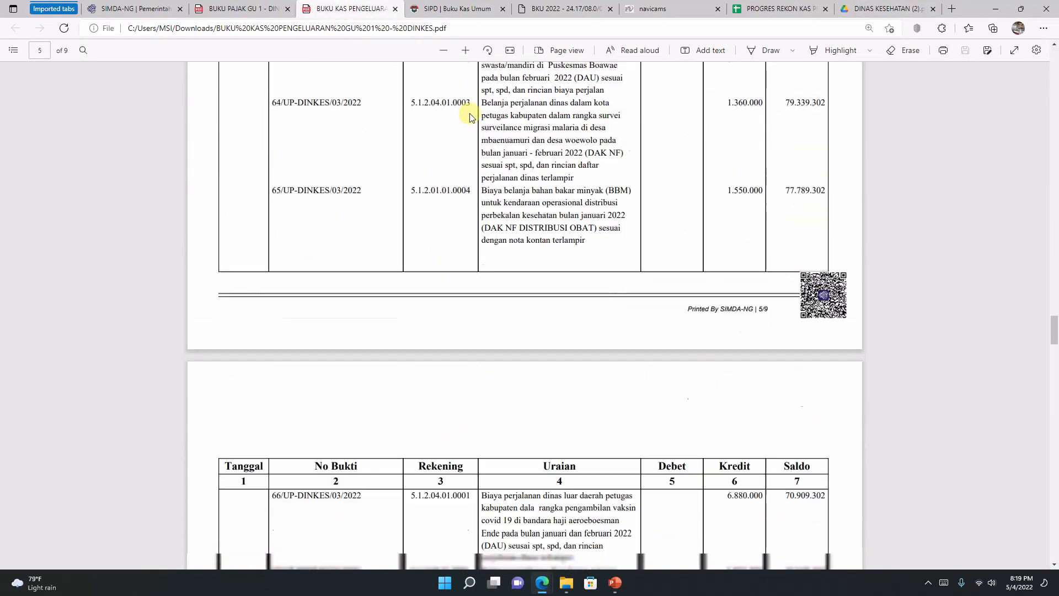
pyautogui.scroll(-20, 469, 114)
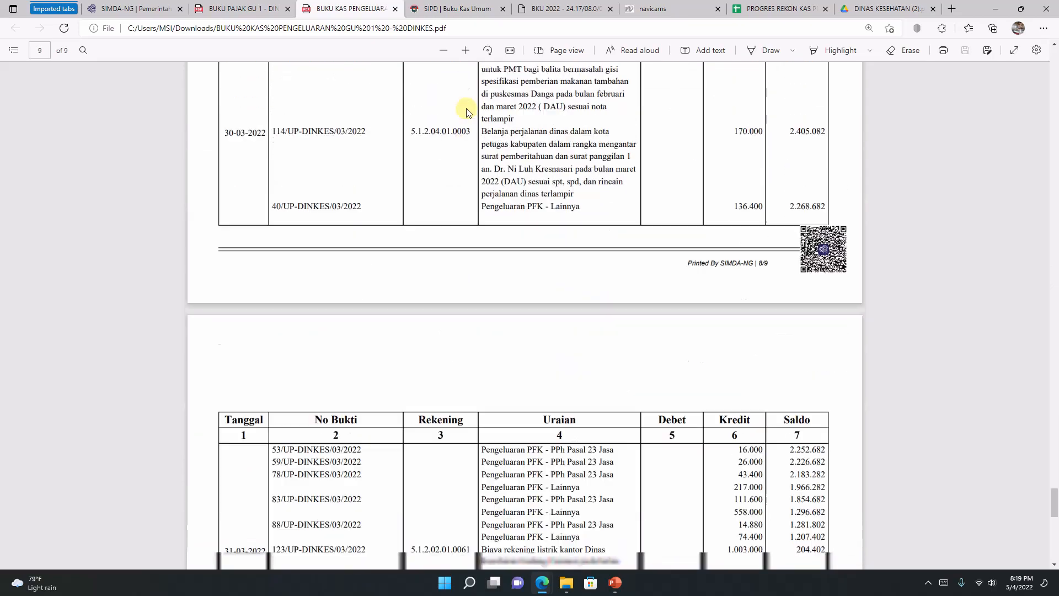
pyautogui.scroll(1, 466, 112)
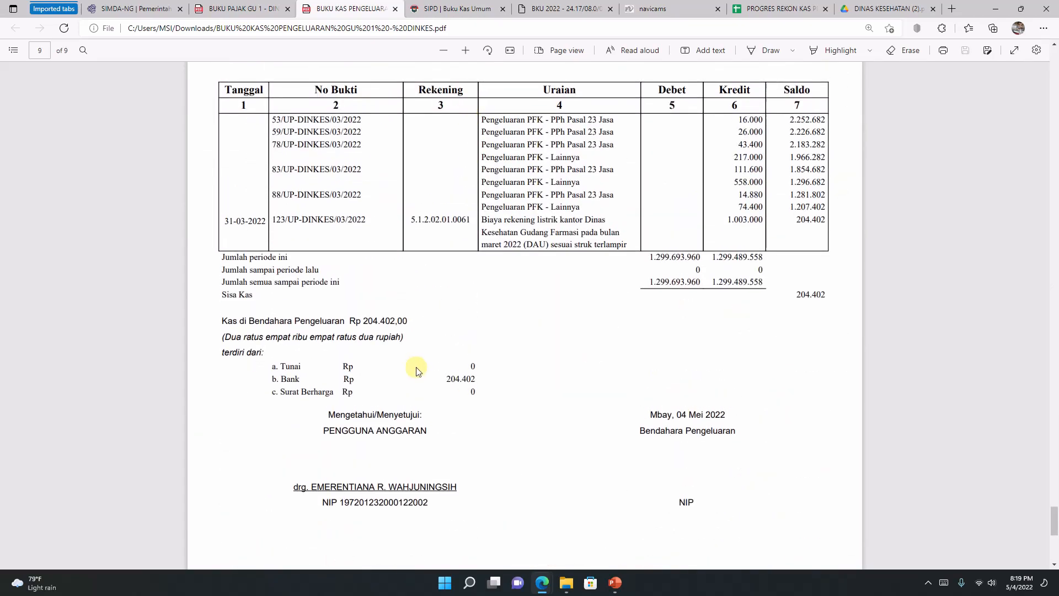
# Check the bank portion of the closing cash balance and the signature block on the last page of the GU 1 cash book
pyautogui.doubleClick(456, 378)
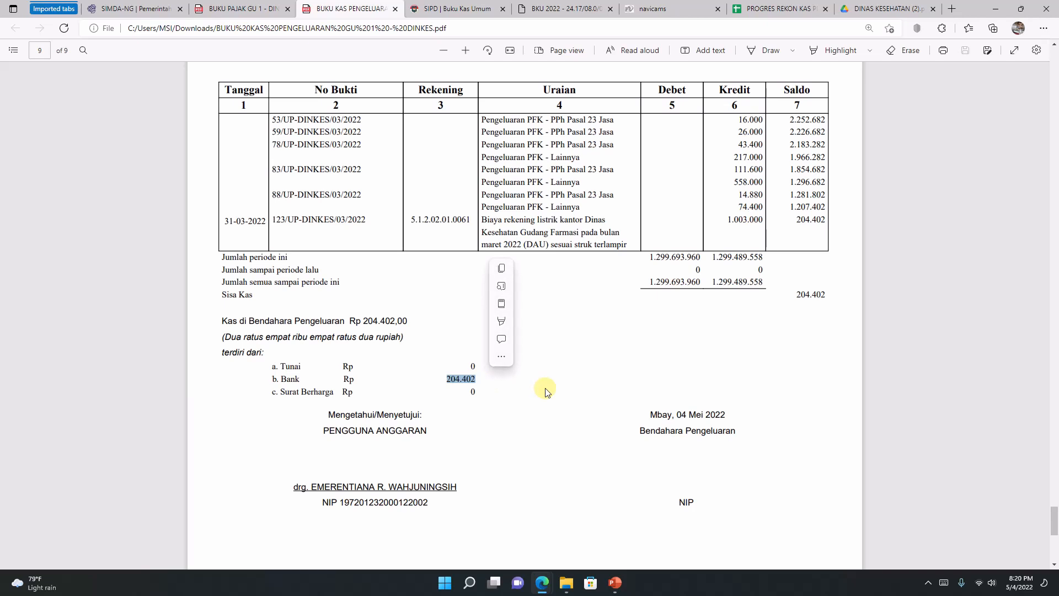
pyautogui.click(462, 378)
pyautogui.moveTo(444, 384); pyautogui.dragTo(486, 381)
pyautogui.click(459, 378)
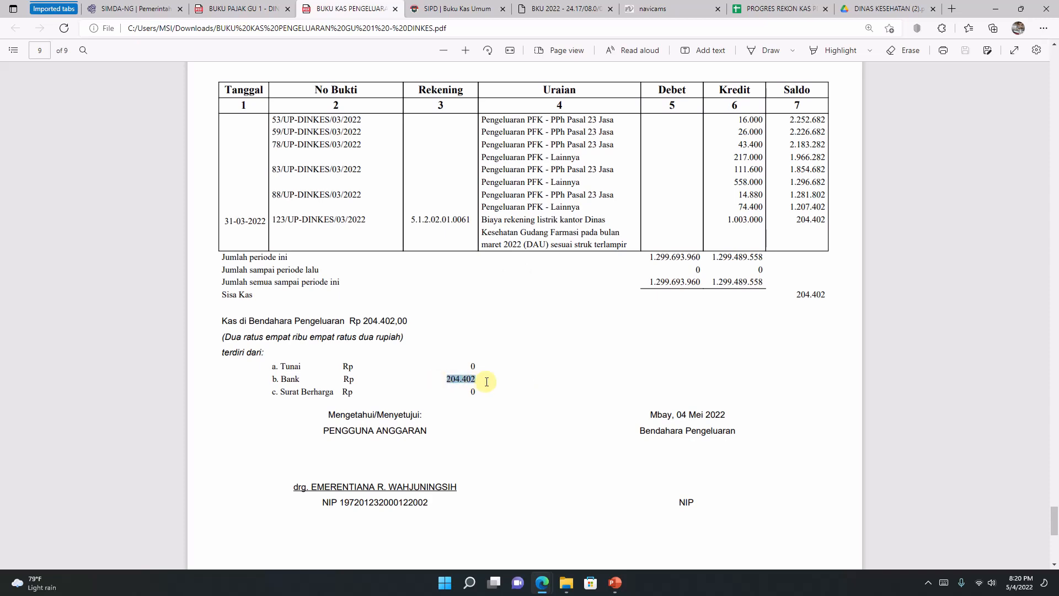
pyautogui.click(463, 379)
pyautogui.scroll(1, 516, 353)
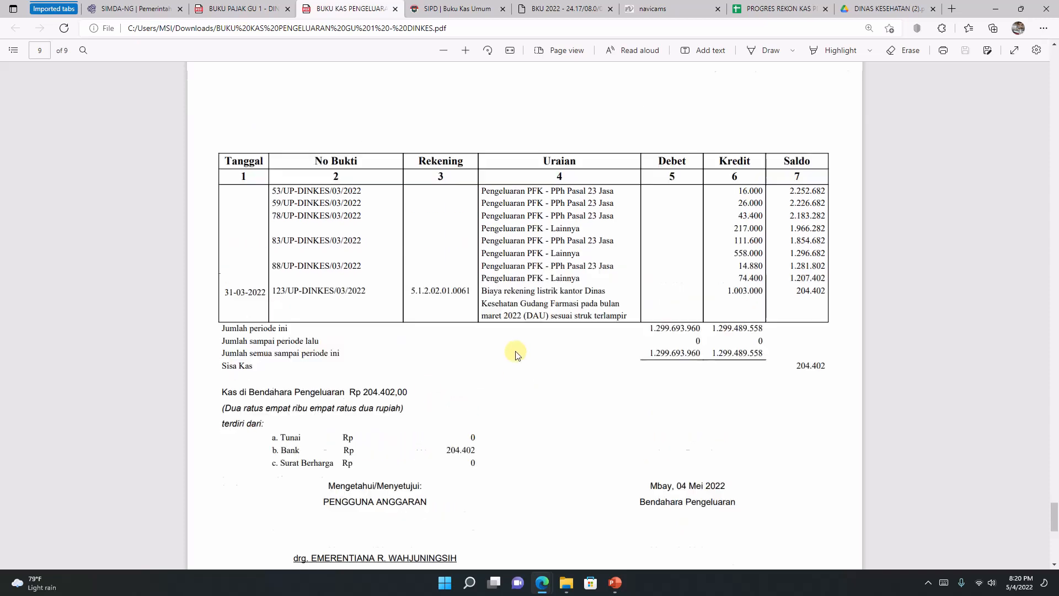
pyautogui.scroll(-3, 516, 353)
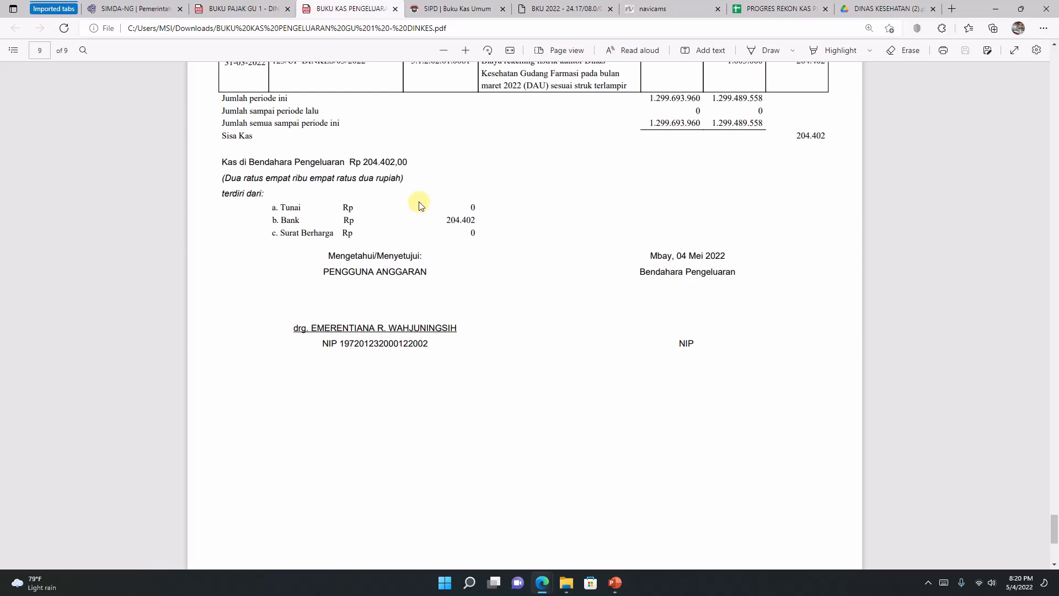
pyautogui.scroll(3, 420, 204)
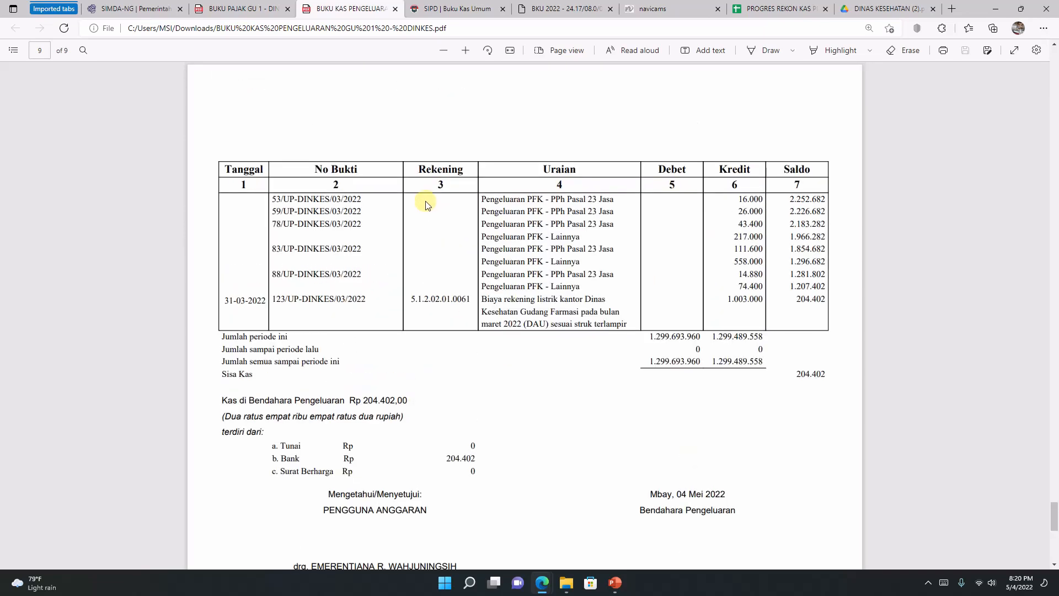
# Check the date and details of the cash book's final entry, review the preceding entries, and return to the first page
pyautogui.click(471, 299)
pyautogui.click(527, 306)
pyautogui.doubleClick(225, 300)
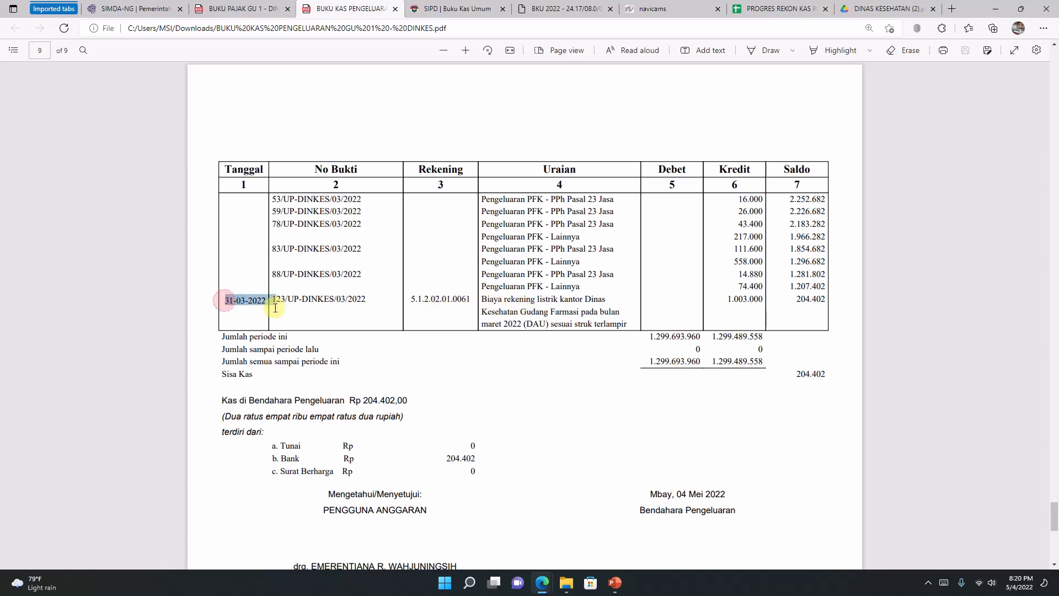
pyautogui.click(245, 307)
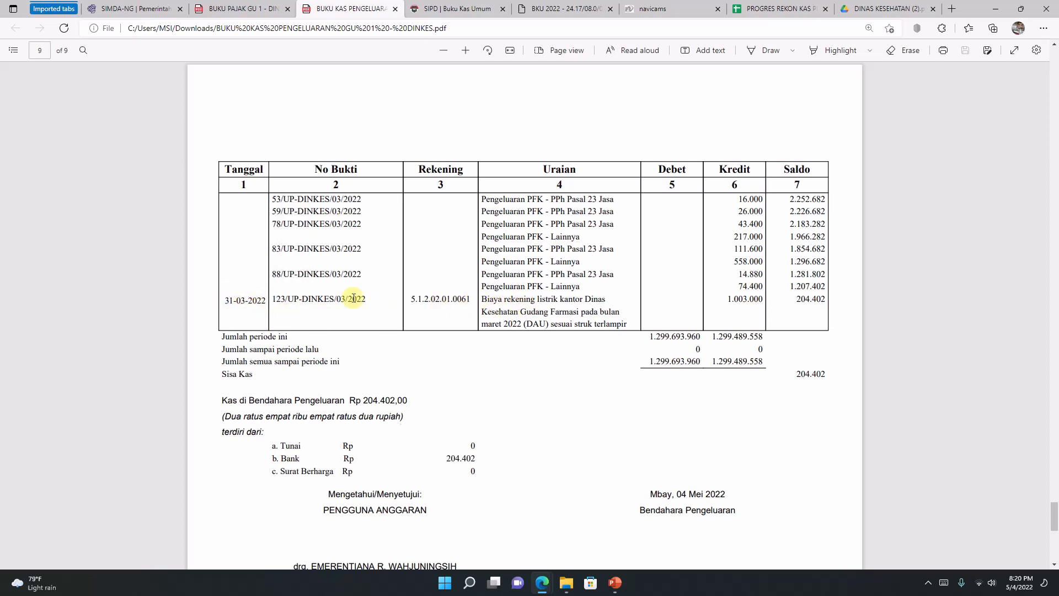
pyautogui.scroll(7, 349, 297)
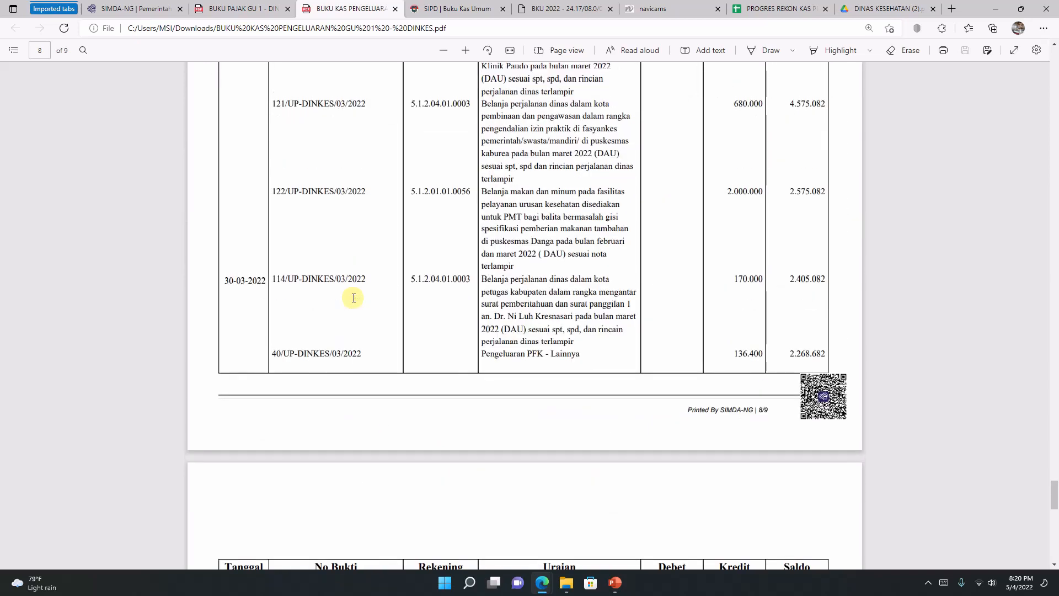
pyautogui.scroll(-6, 349, 295)
pyautogui.scroll(2, 349, 295)
pyautogui.press('Home')
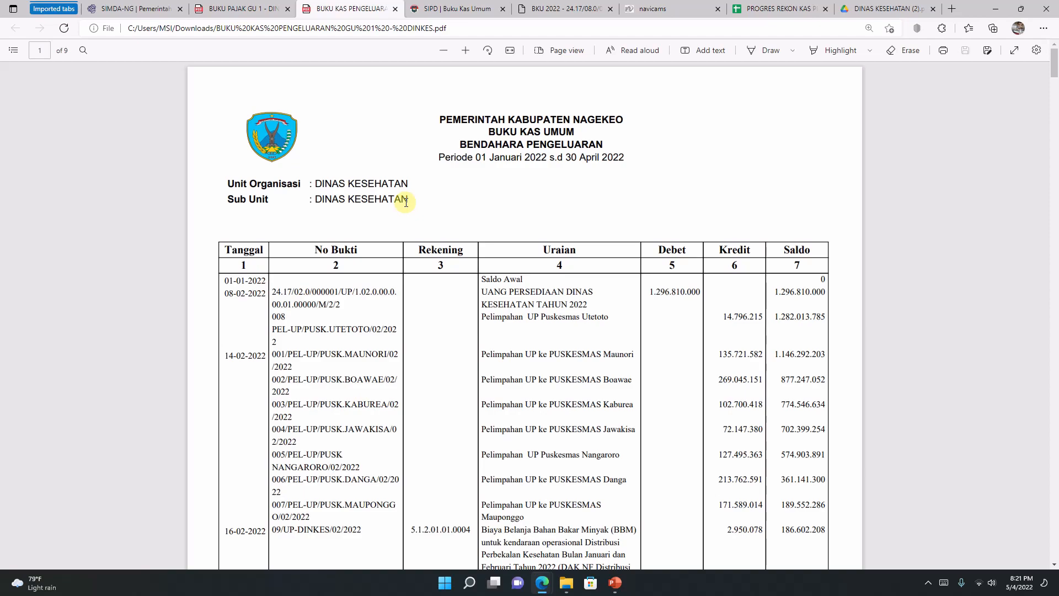
# Review the health office's reconciliation report again, covering the first-page balances and the cash balance recapitulation
pyautogui.click(800, 8)
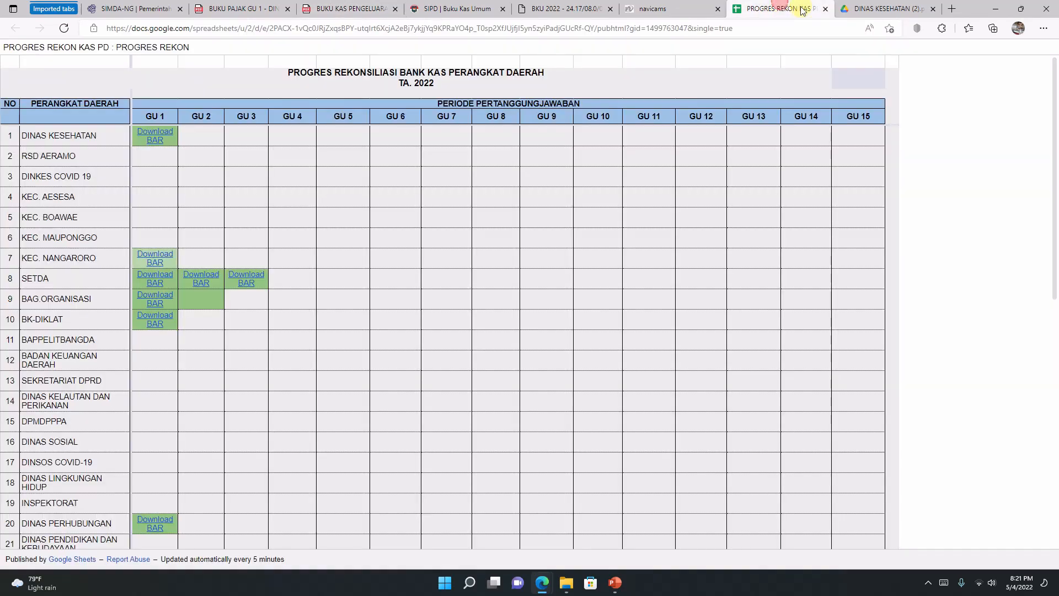
pyautogui.click(882, 9)
pyautogui.scroll(-10, 517, 276)
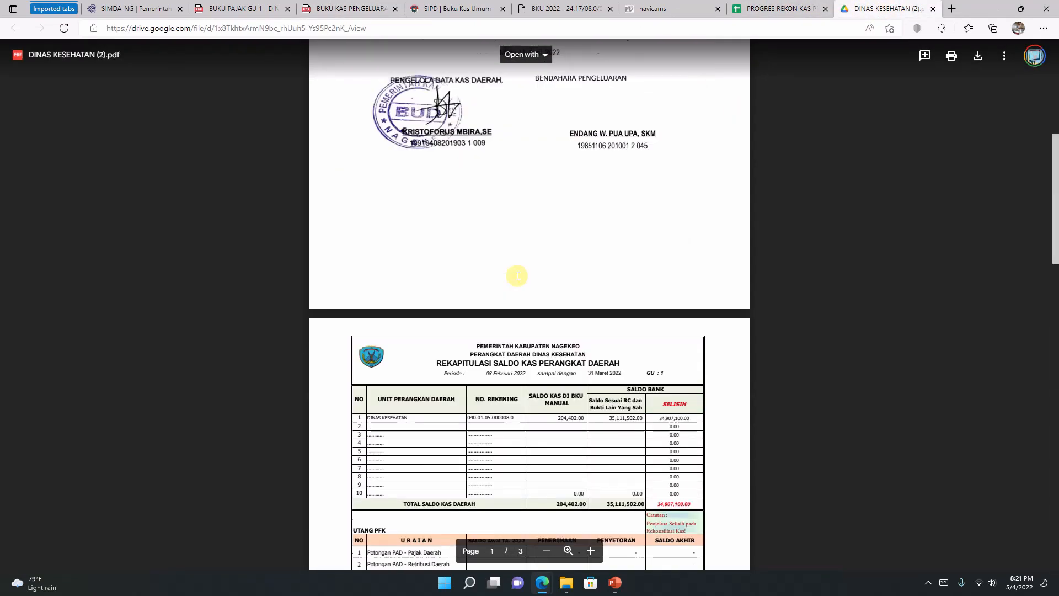
pyautogui.scroll(7, 517, 276)
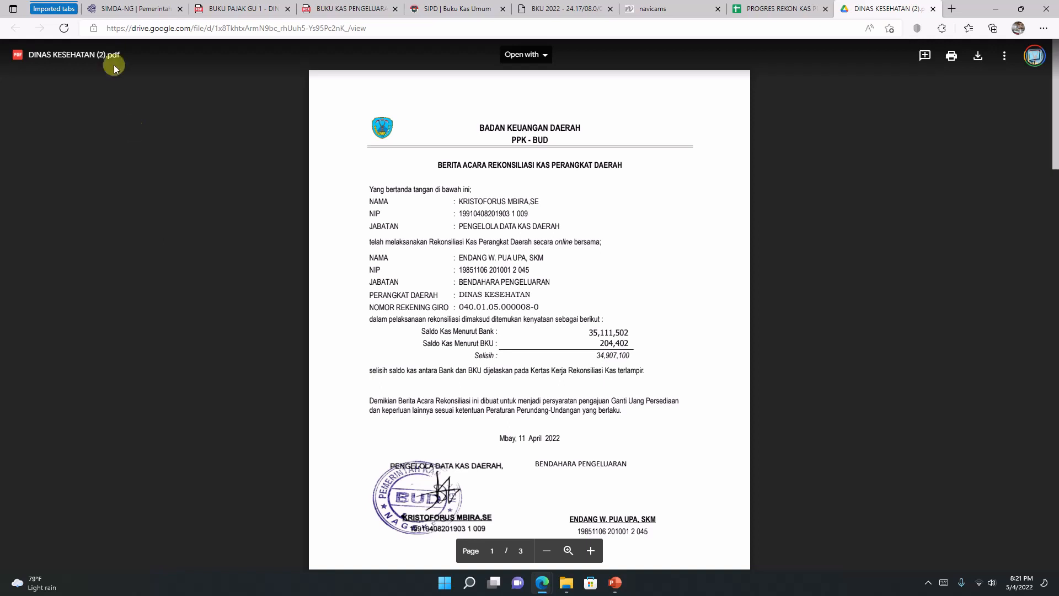
# Return to SIMDA-NG and open the SPJ GU page for the SKPD expenditure treasurer
pyautogui.click(129, 11)
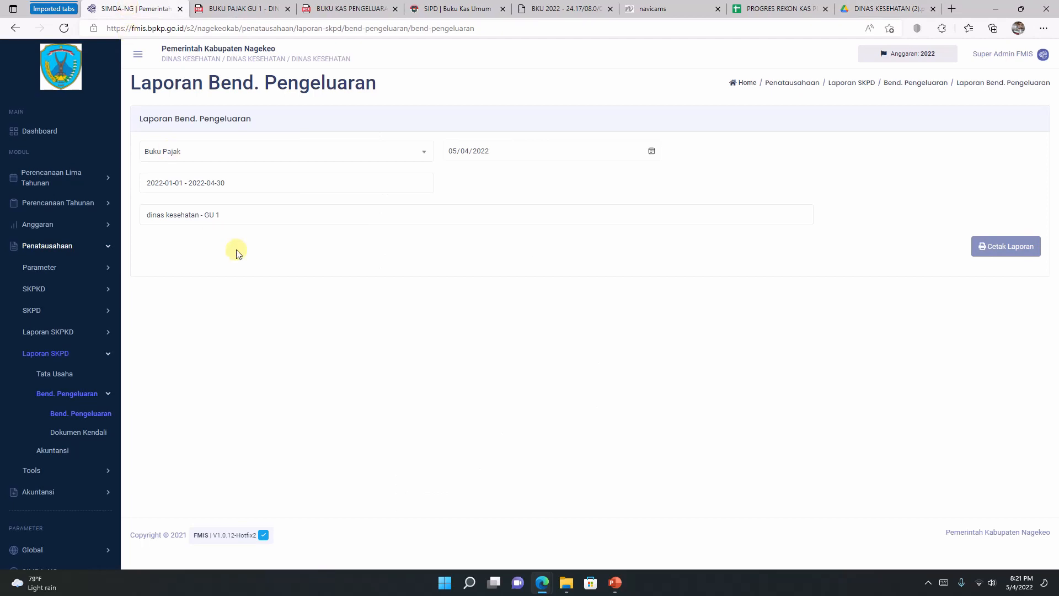
pyautogui.click(39, 133)
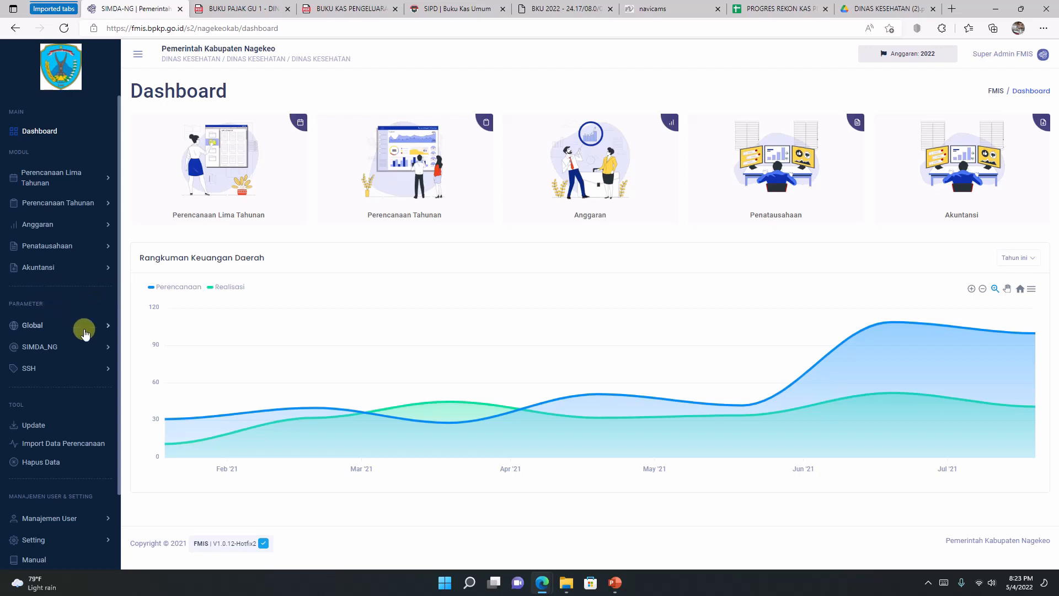
pyautogui.click(85, 246)
pyautogui.click(103, 311)
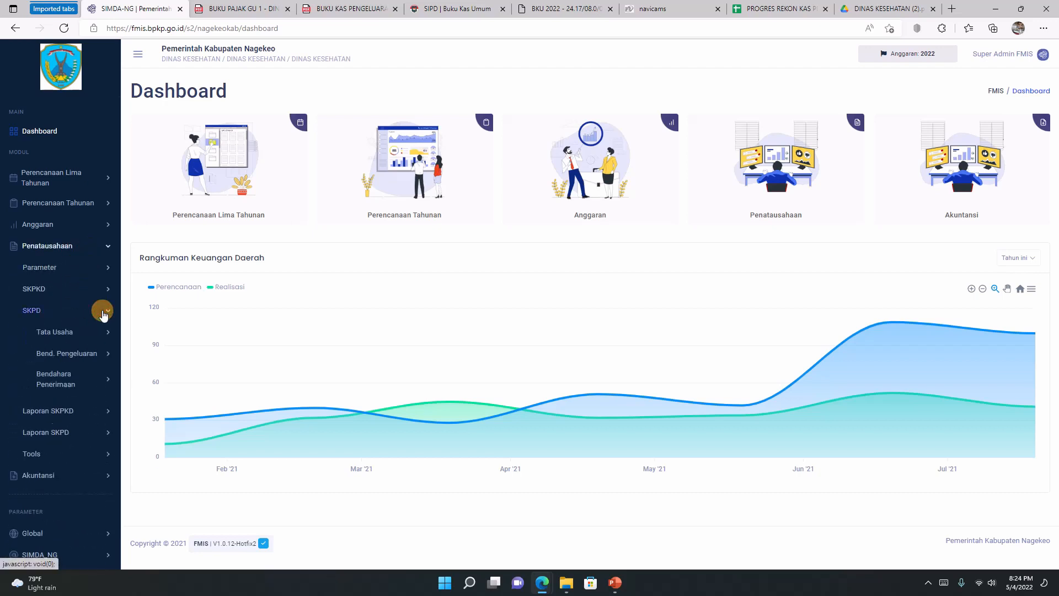
pyautogui.click(96, 354)
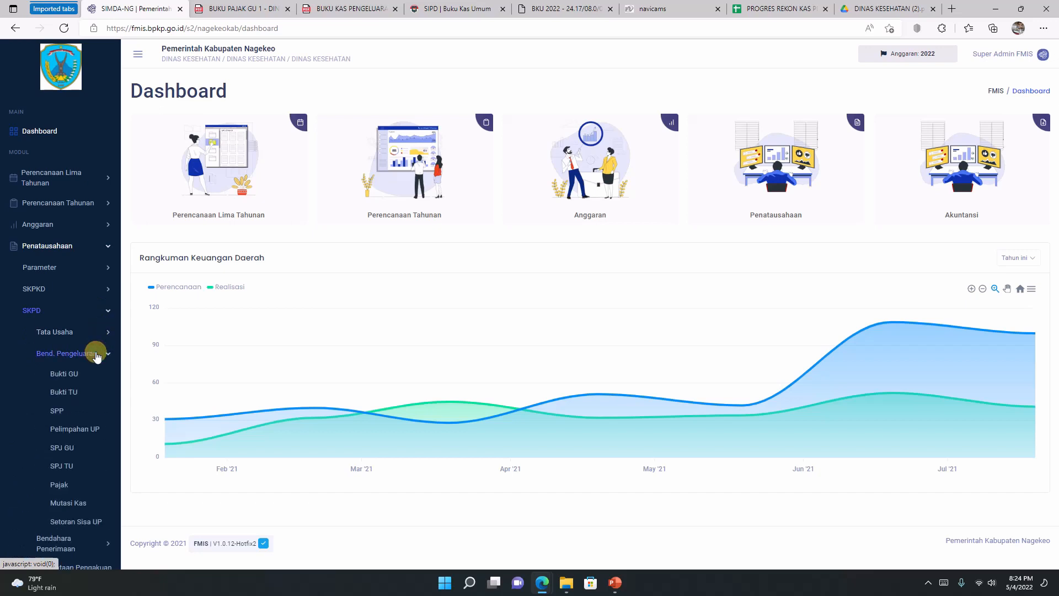
pyautogui.scroll(-2, 96, 355)
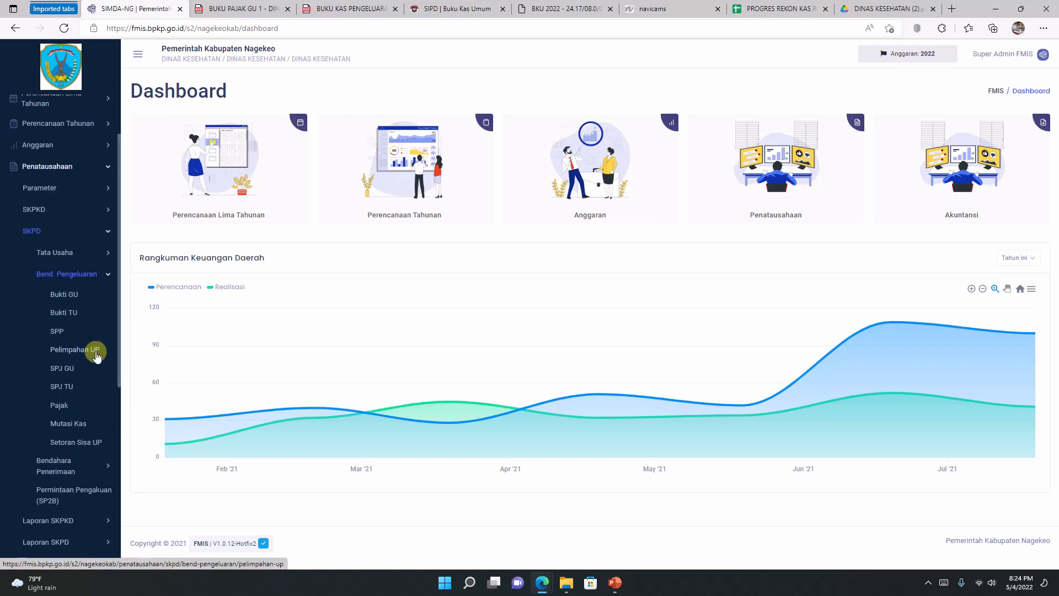
pyautogui.click(64, 370)
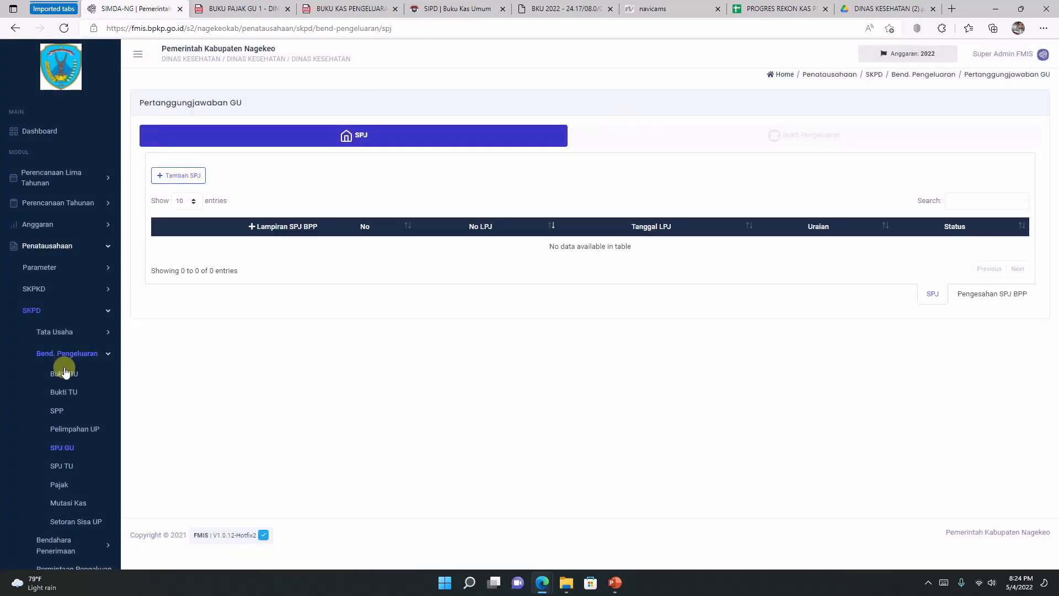
# Start a new SPJ and set its LPJ number to 001/SPJ GU1/DINKES/
pyautogui.click(181, 177)
pyautogui.click(355, 107)
pyautogui.write('001/SPJ GU1/DINKES/')
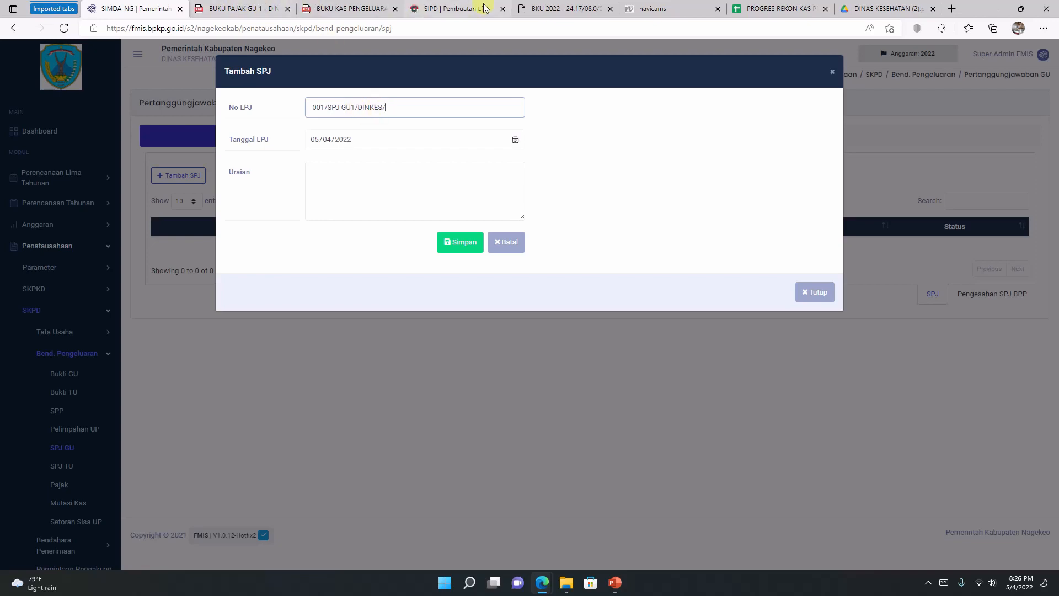
# Look up the date of the completed LPJs in SIPD and set the new SPJ's Tanggal LPJ to 31 March 2022
pyautogui.click(457, 15)
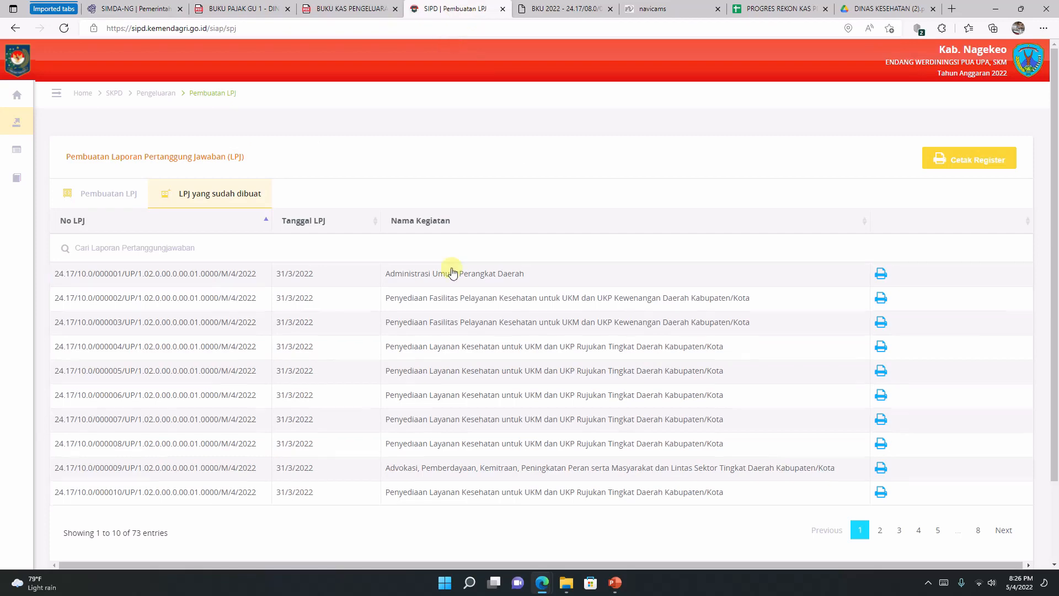
pyautogui.scroll(-2, 343, 293)
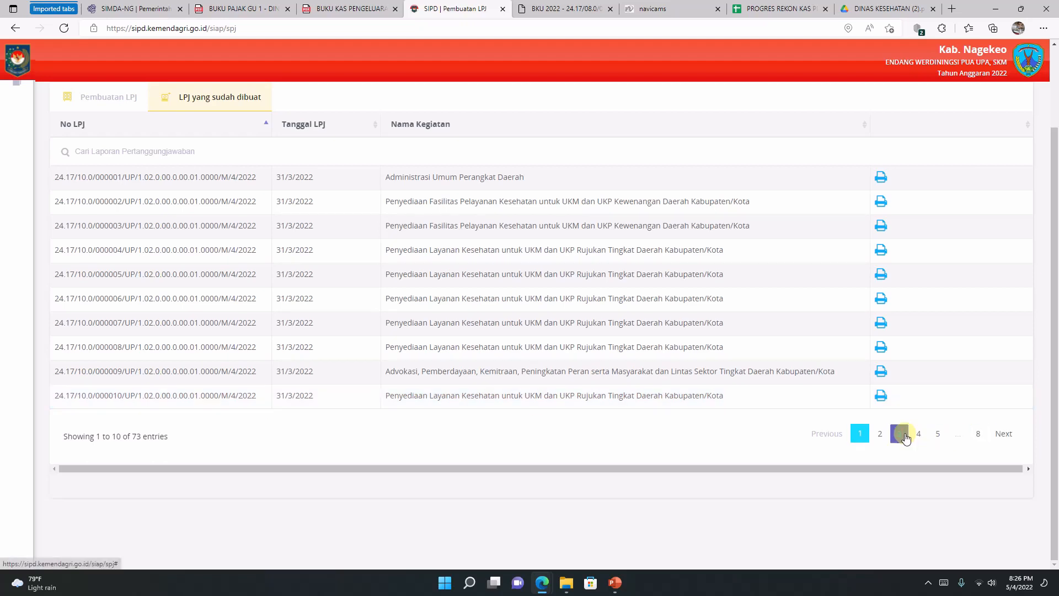
pyautogui.click(132, 9)
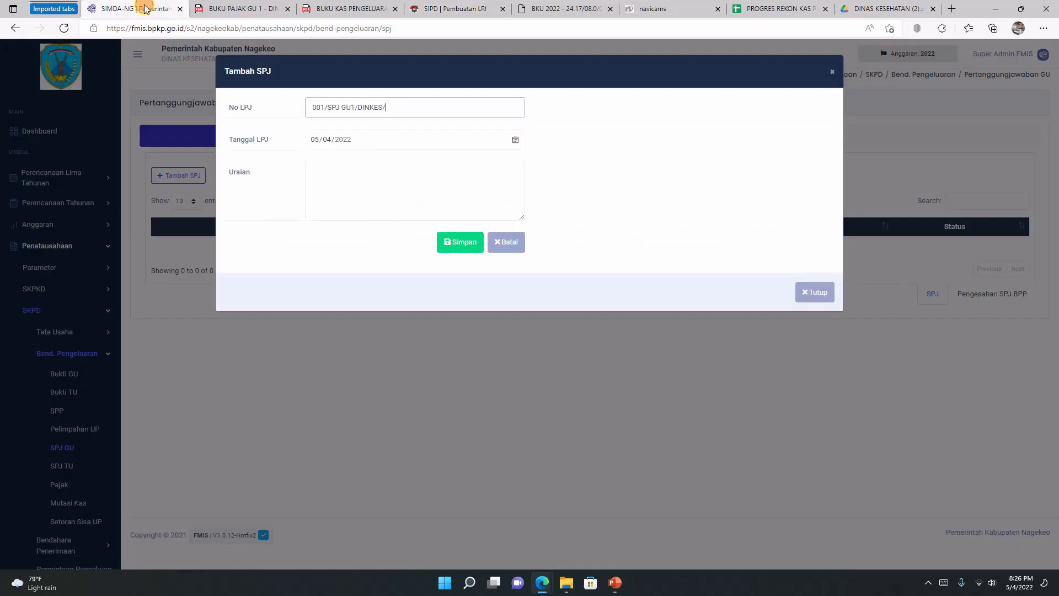
pyautogui.click(515, 140)
pyautogui.click(394, 165)
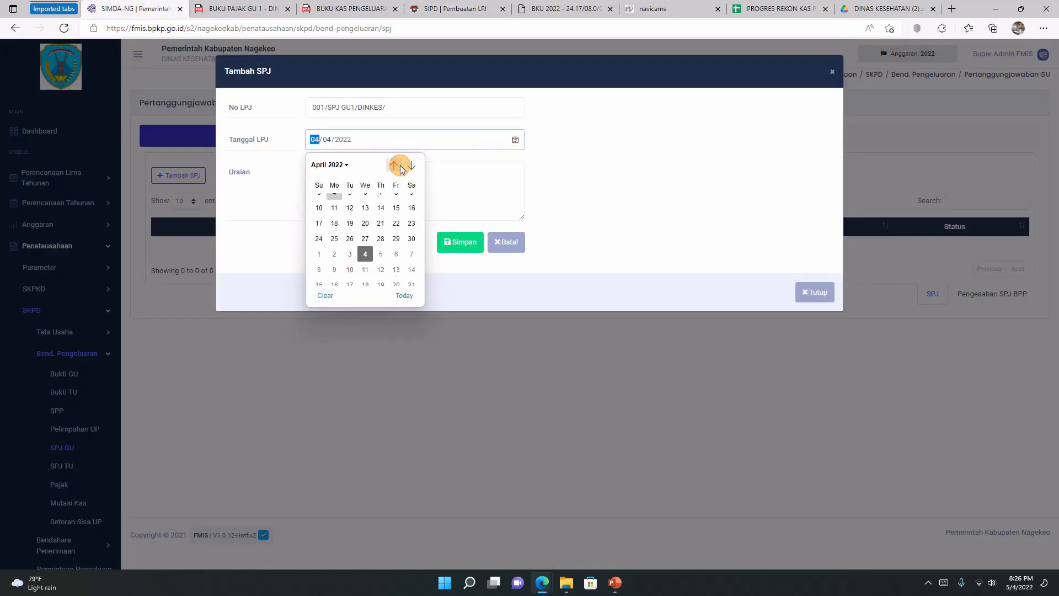
pyautogui.click(394, 165)
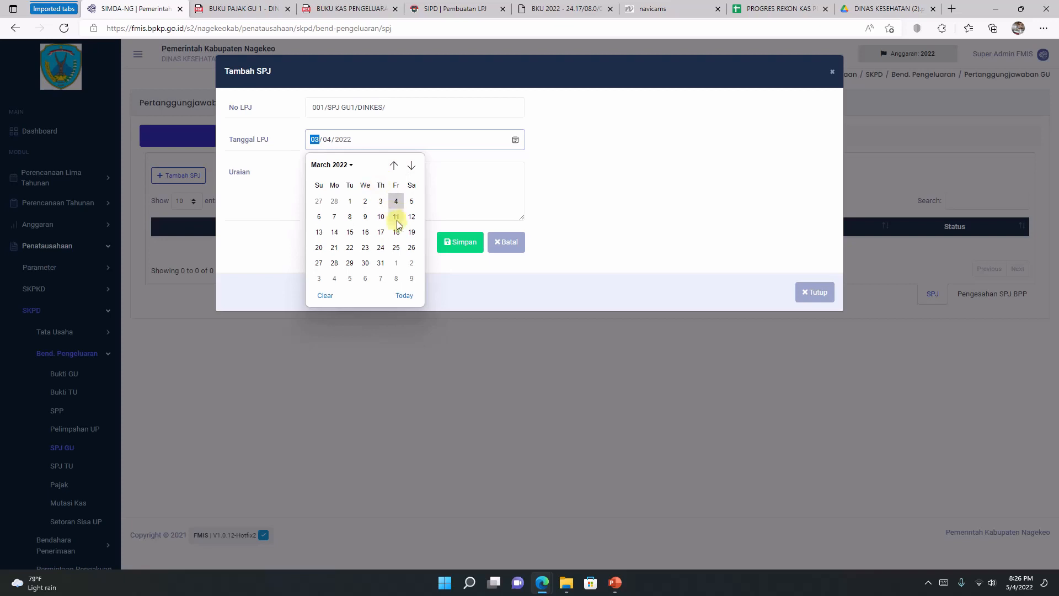
pyautogui.click(381, 263)
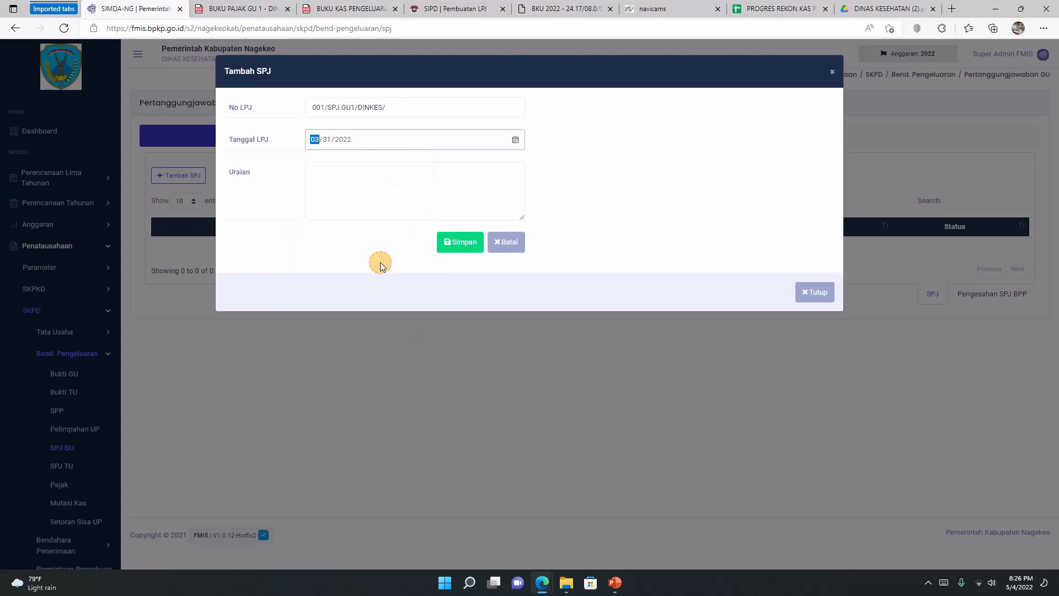
# Describe the SPJ as "Pengajuan Ganti Uang Persediaan I Dinas Kesehatan Kab. Nagekeo" and save it
pyautogui.click(382, 190)
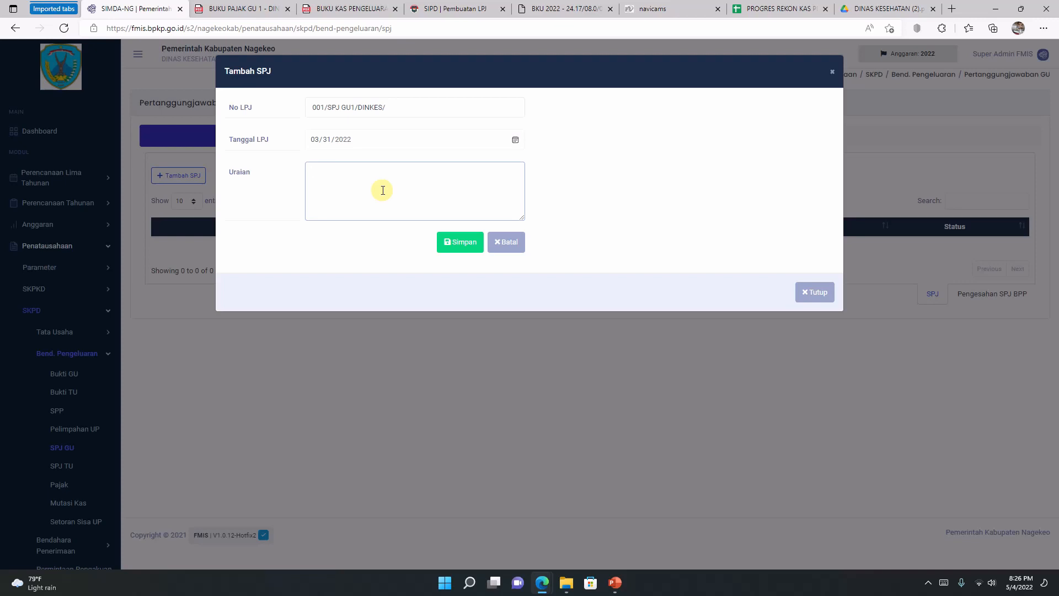
pyautogui.write('Pengajuan Ganti Uang Persediaan I Dinas')
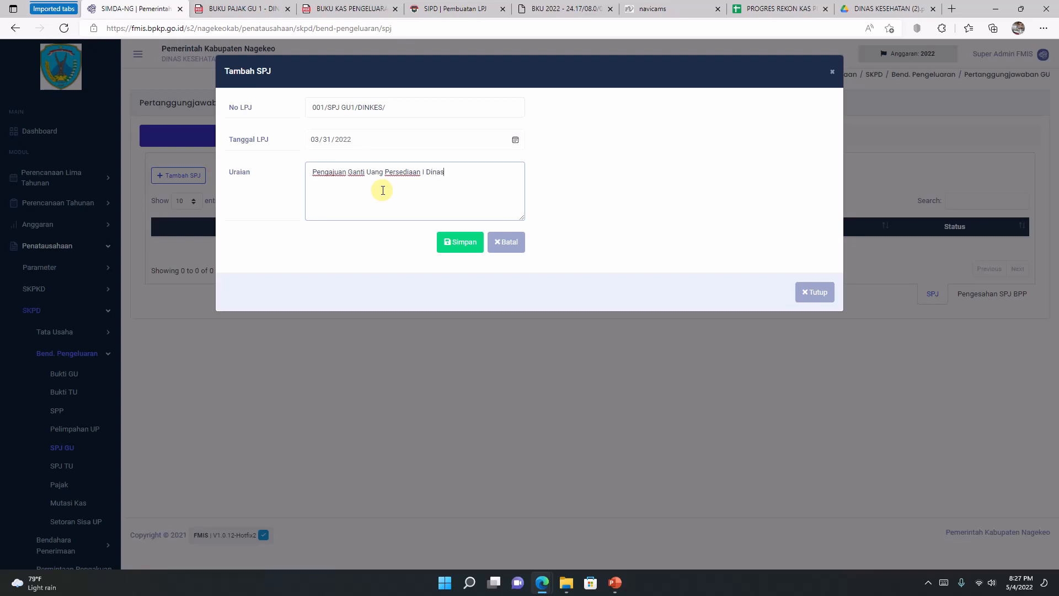
pyautogui.write(' Kesehatan Kab. Nagekeo')
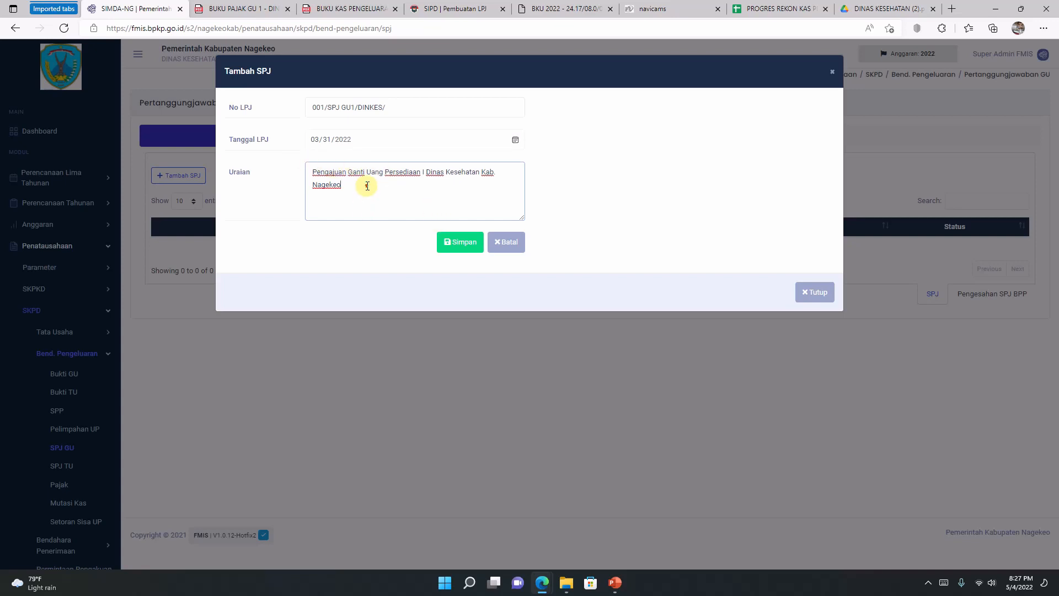
pyautogui.moveTo(366, 186); pyautogui.dragTo(307, 170)
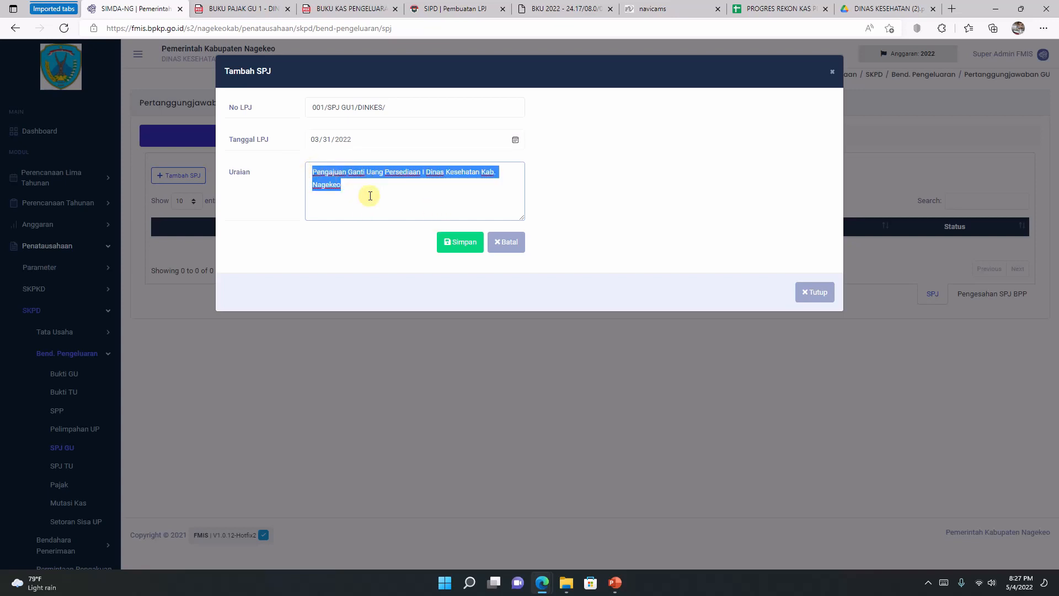
pyautogui.click(370, 196)
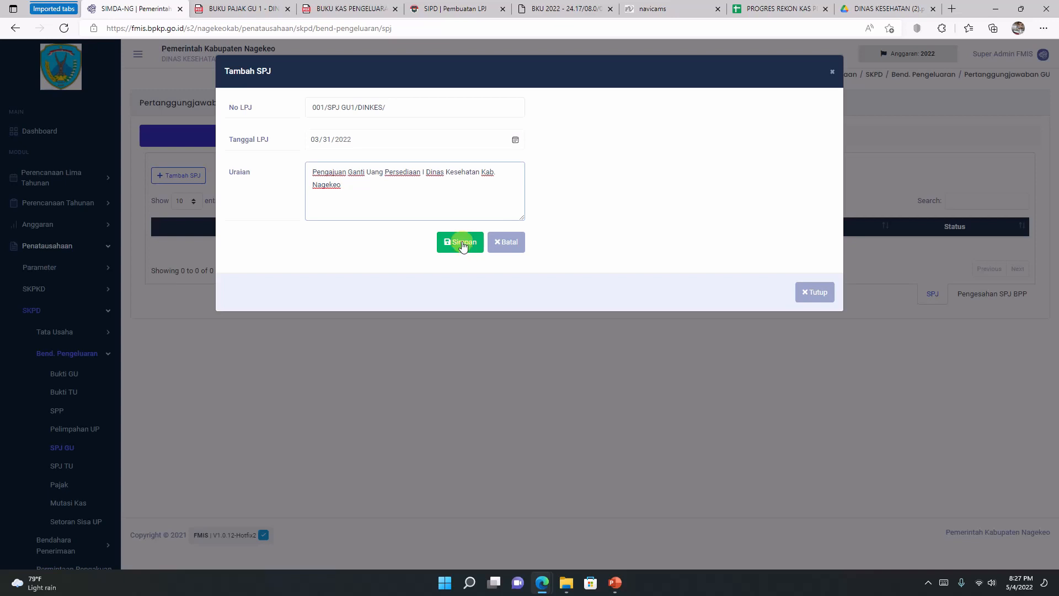
pyautogui.click(462, 243)
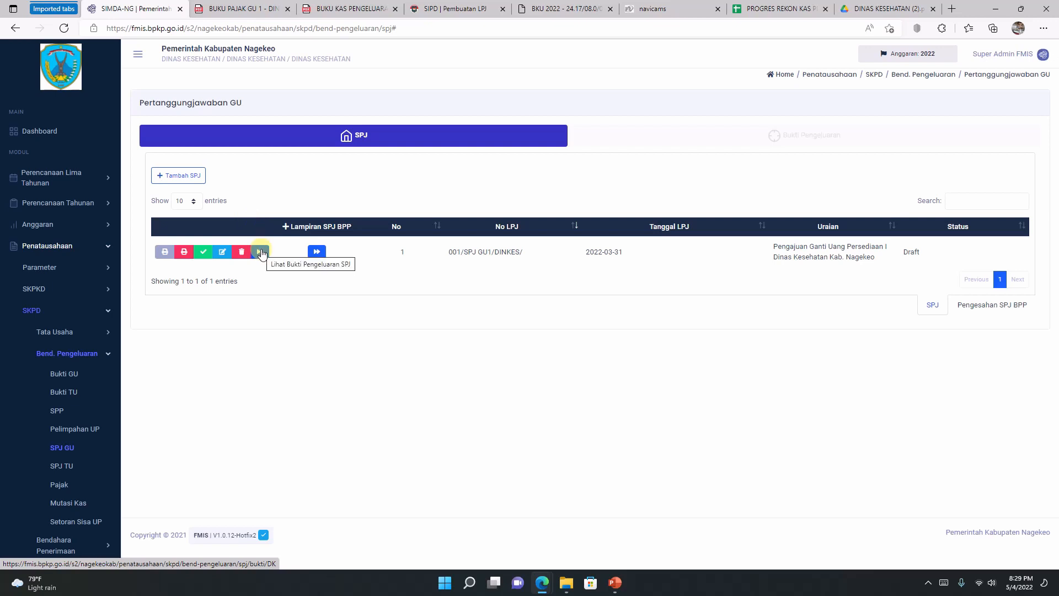
# Open the expenditure vouchers of SPJ 001/SPJ GU1/DINKES/, start adding details and list 100 available GU vouchers per page
pyautogui.click(261, 252)
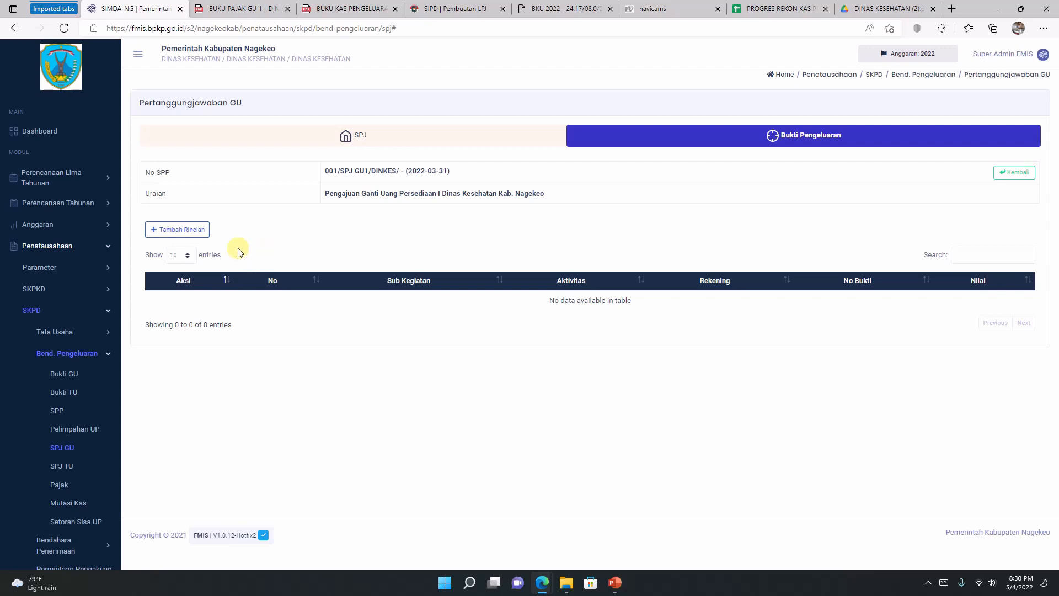
pyautogui.click(162, 231)
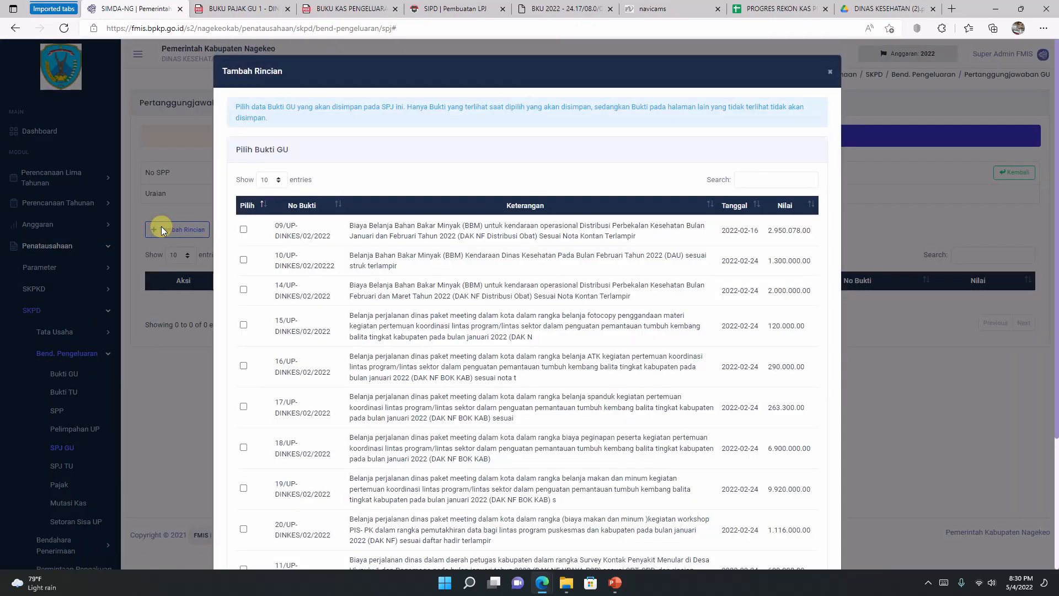
pyautogui.scroll(-3, 502, 268)
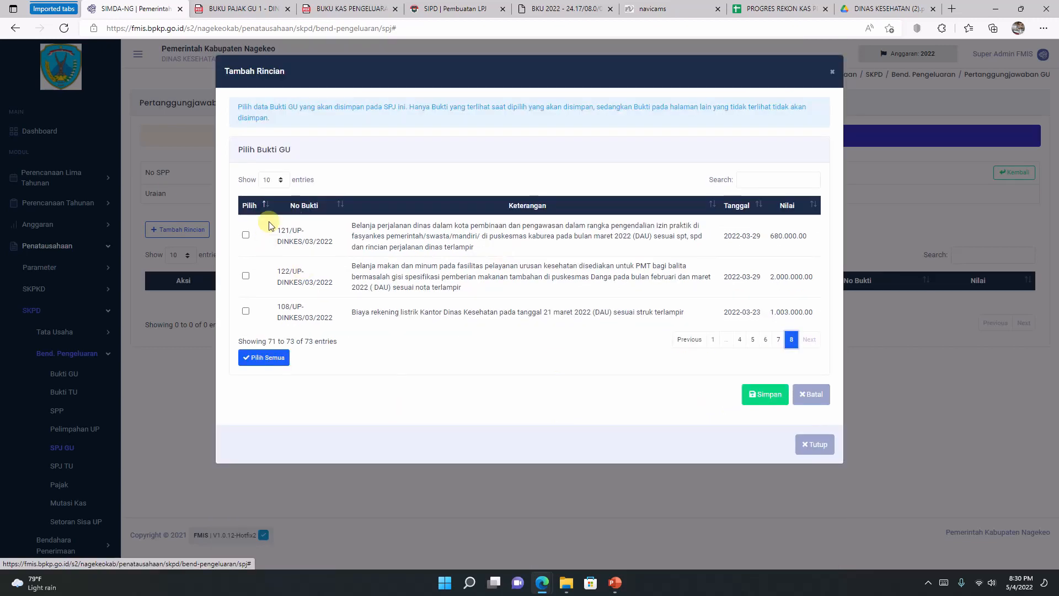
pyautogui.click(279, 179)
pyautogui.click(270, 217)
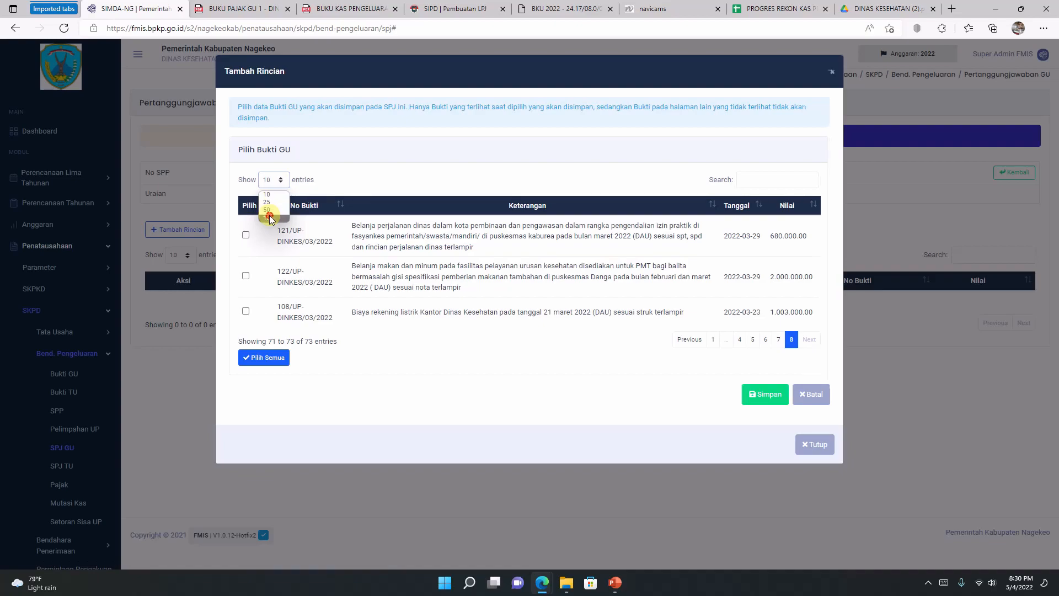
# Select all listed GU vouchers, check the selection through the whole list and save them to the SPJ
pyautogui.scroll(-10, 375, 320)
pyautogui.scroll(-15, 385, 331)
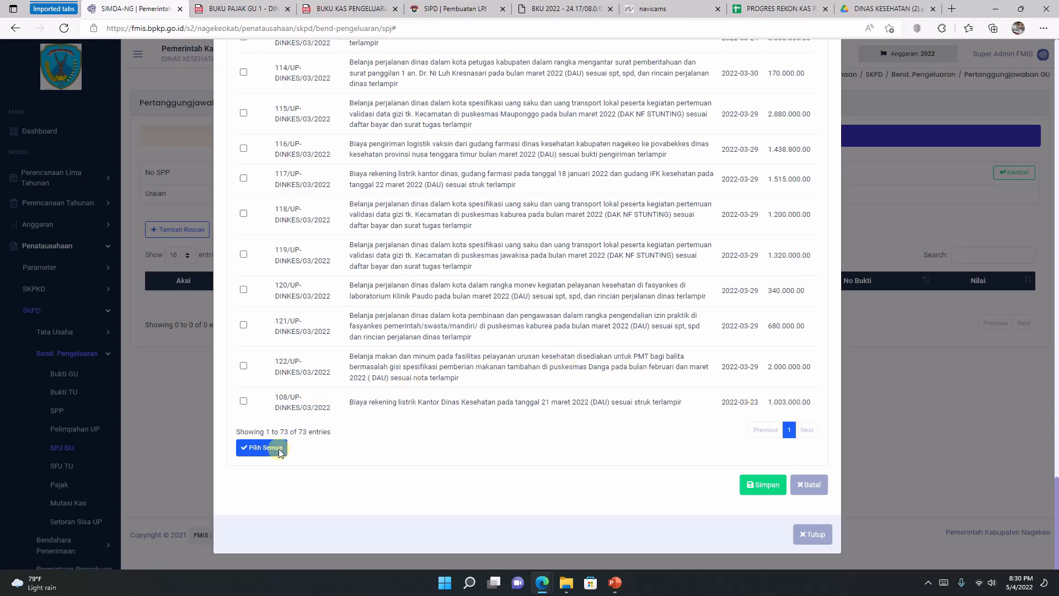
pyautogui.click(265, 449)
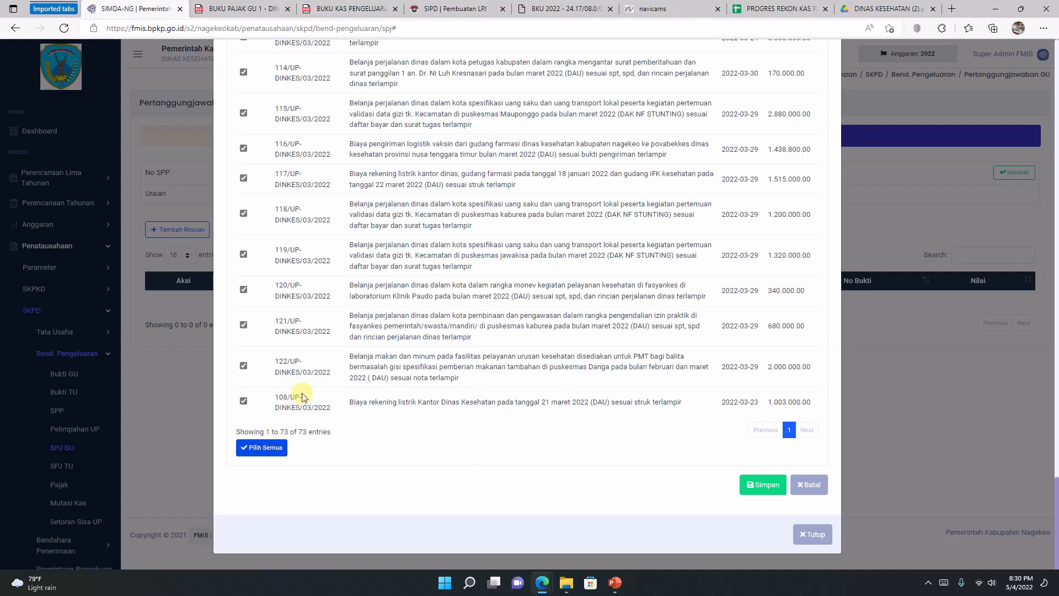
pyautogui.scroll(20, 302, 397)
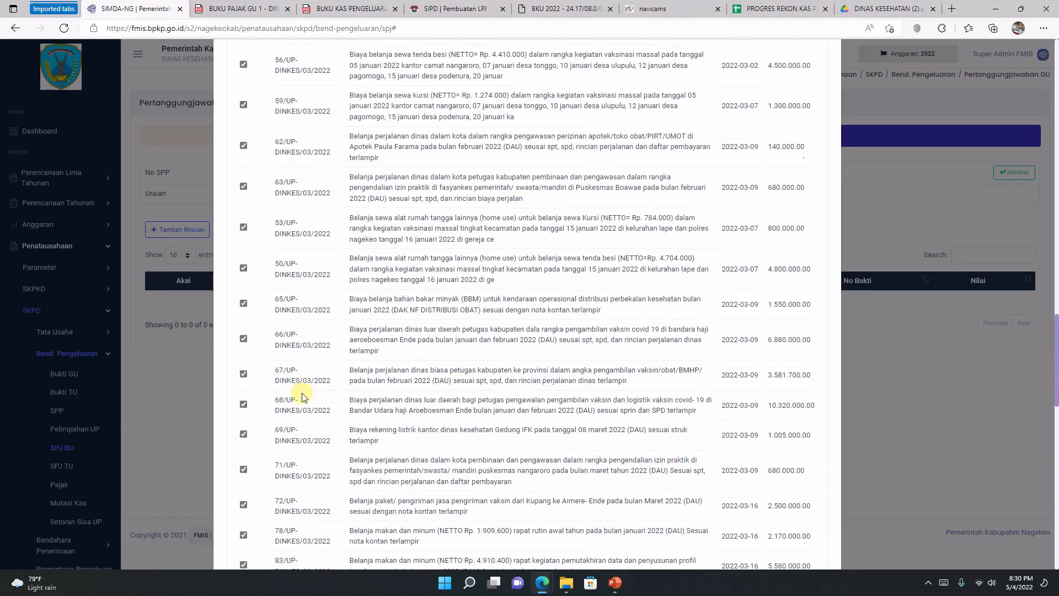
pyautogui.scroll(8, 302, 397)
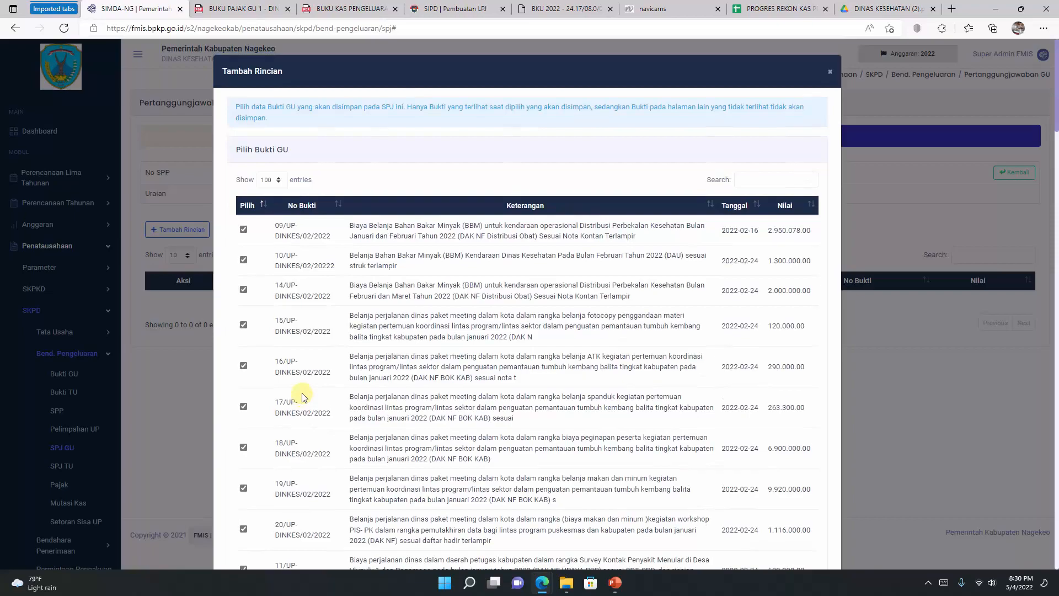
pyautogui.scroll(-20, 307, 402)
pyautogui.scroll(-15, 317, 404)
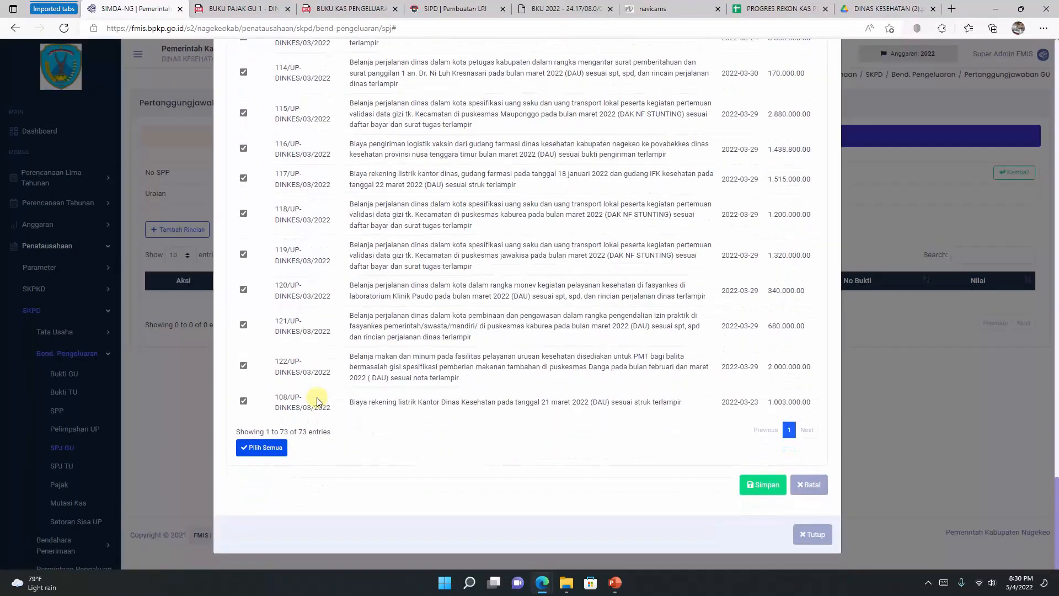
pyautogui.click(769, 486)
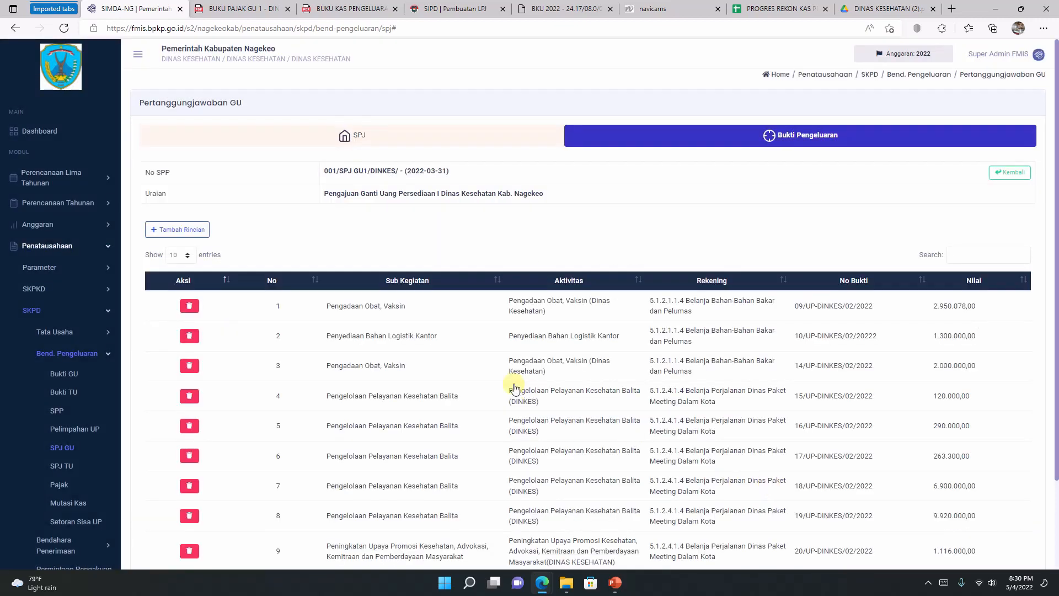
# Review the vouchers attached to the SPJ with 100 entries per page and return to the SPJ list
pyautogui.scroll(-3, 514, 389)
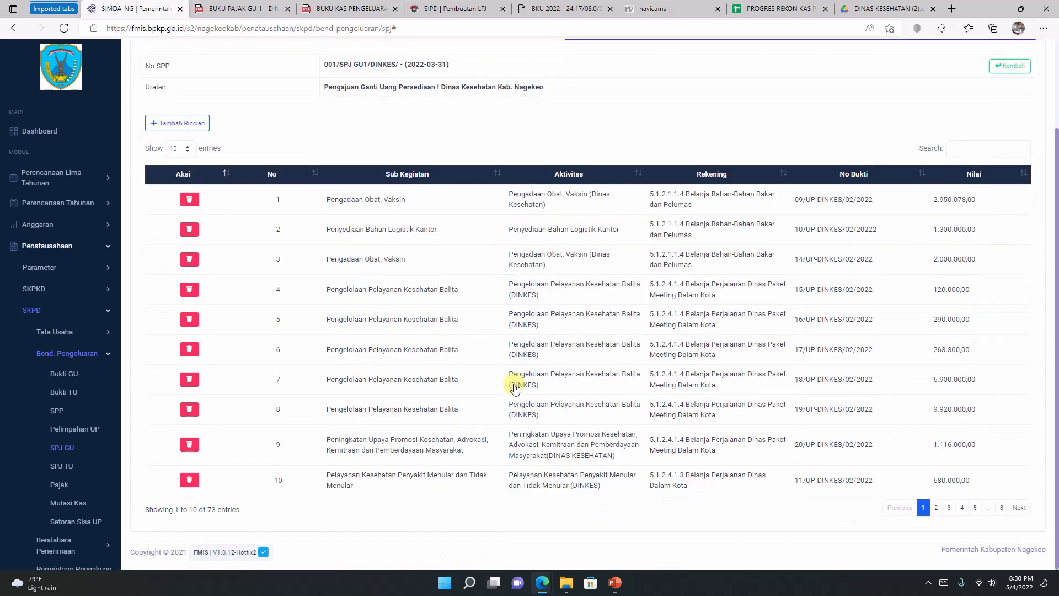
pyautogui.click(180, 149)
pyautogui.click(179, 185)
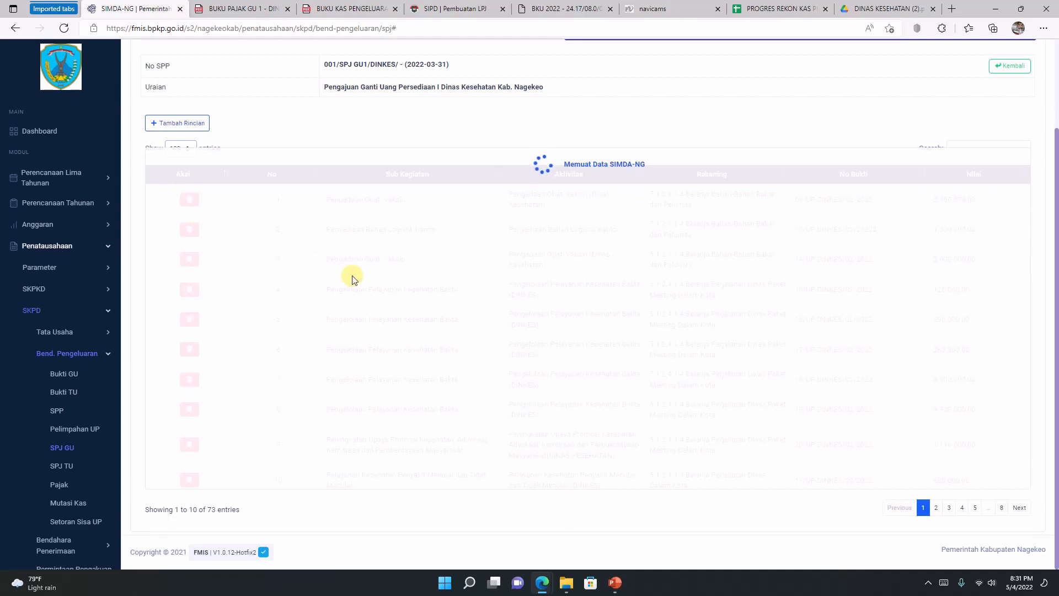
pyautogui.scroll(-15, 262, 248)
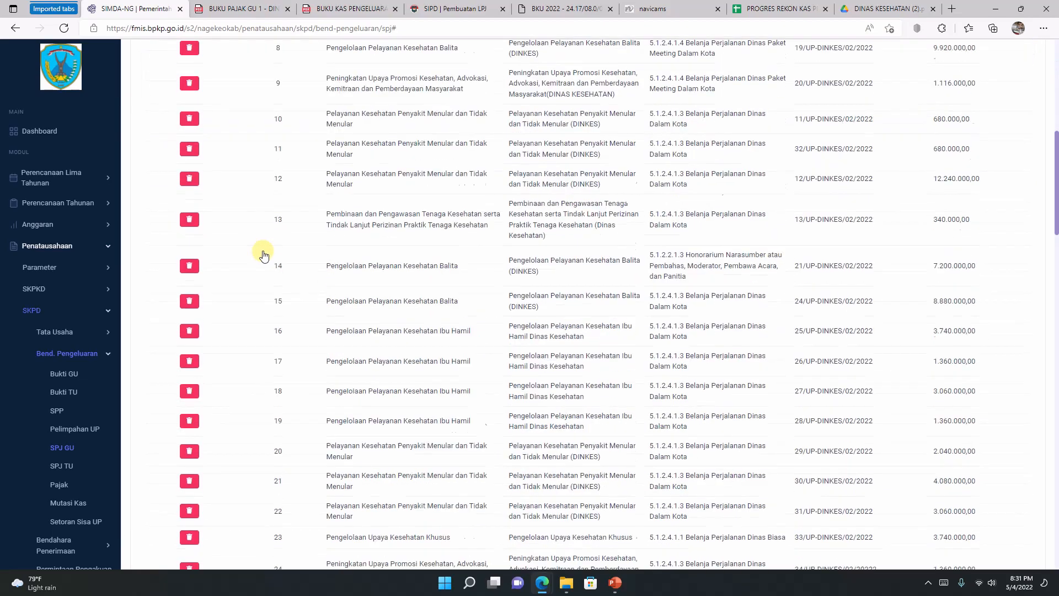
pyautogui.scroll(-20, 259, 248)
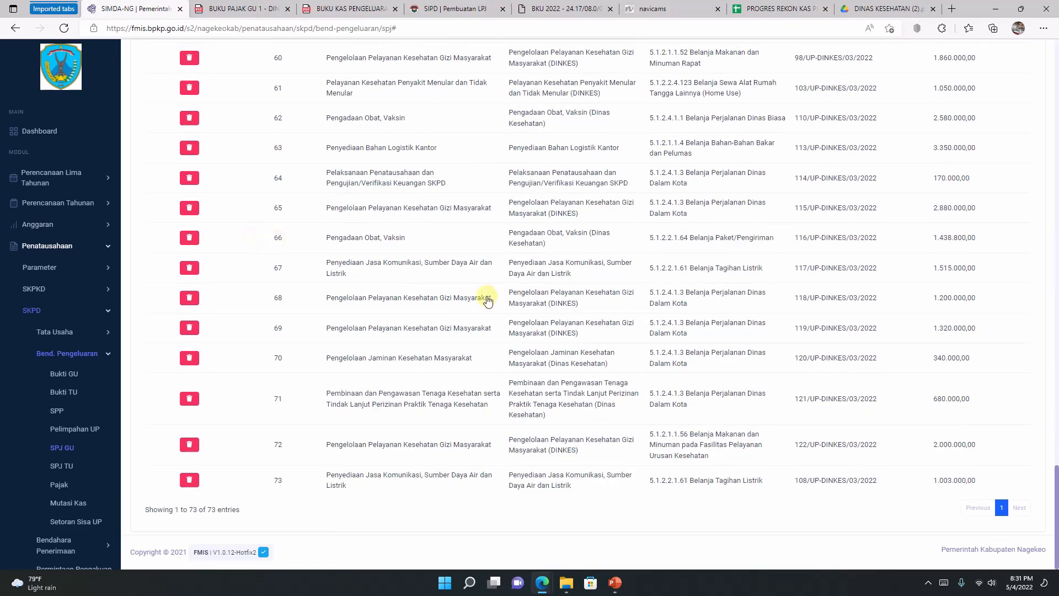
pyautogui.scroll(15, 499, 306)
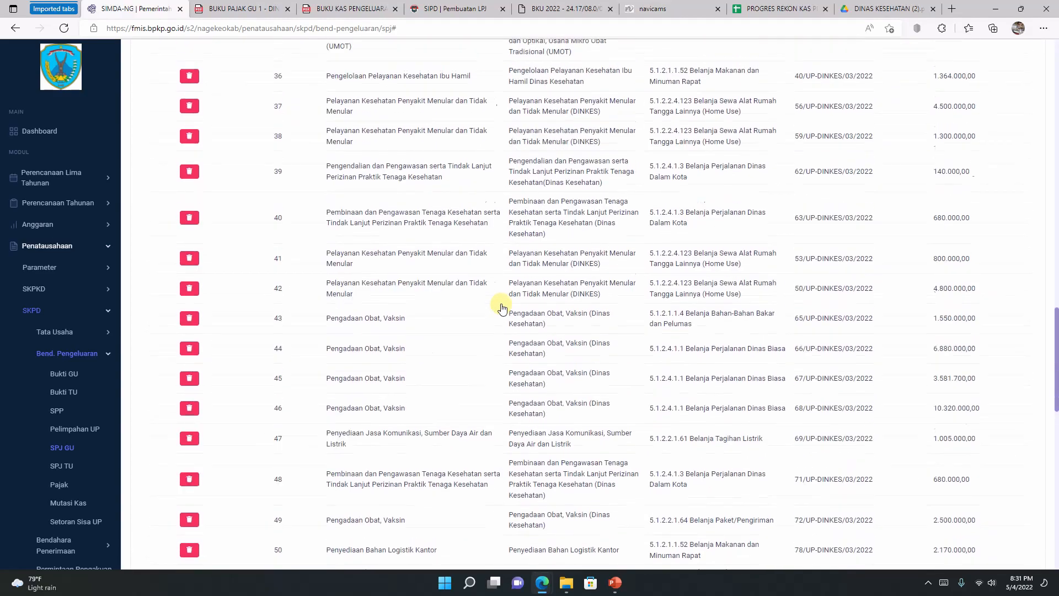
pyautogui.scroll(15, 502, 307)
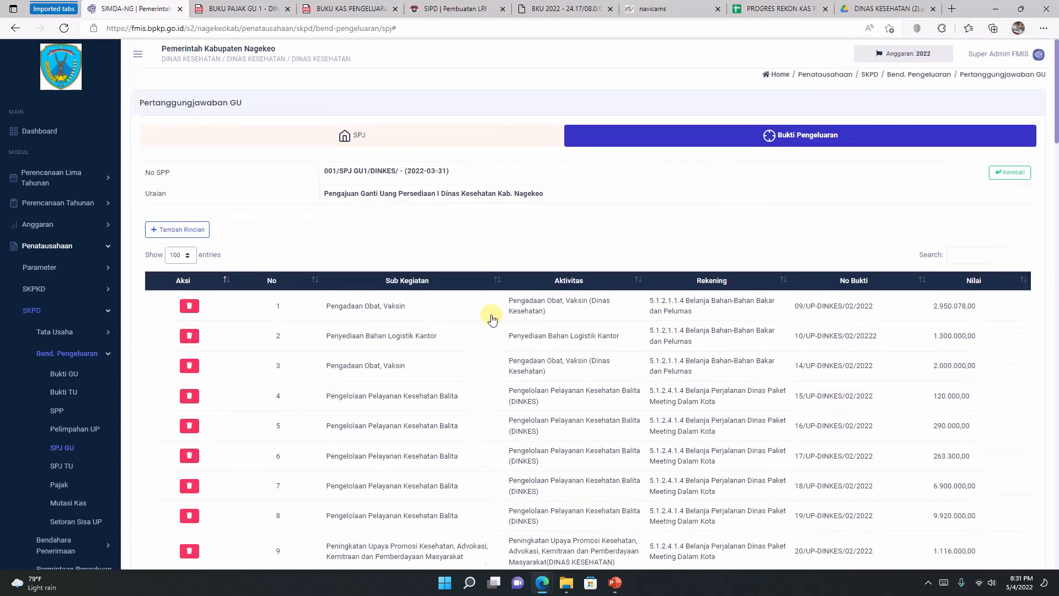
pyautogui.scroll(-4, 353, 281)
pyautogui.scroll(4, 220, 239)
pyautogui.scroll(-20, 531, 210)
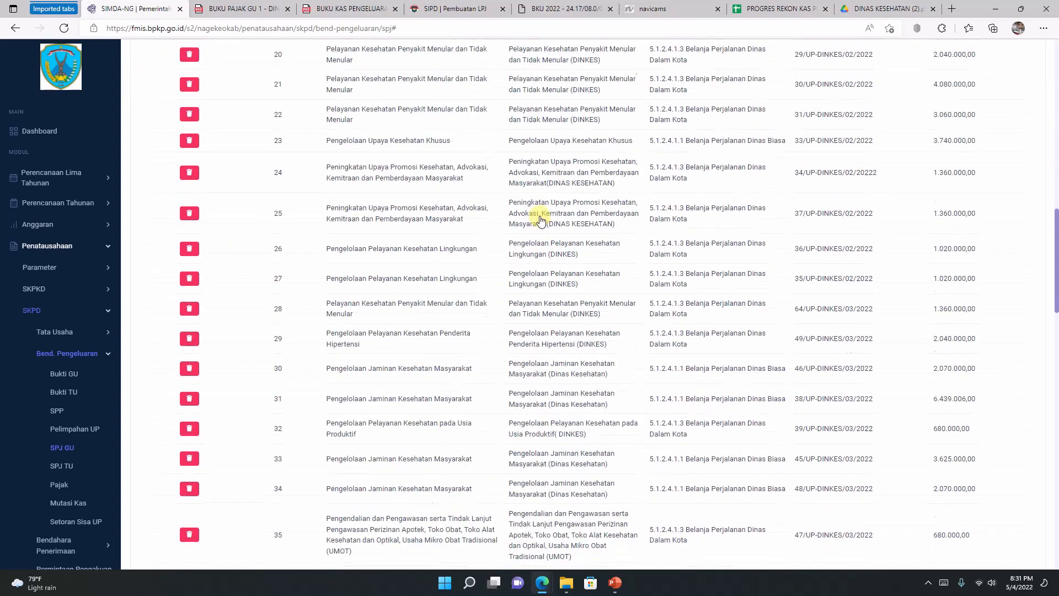
pyautogui.scroll(-8, 531, 208)
pyautogui.scroll(20, 532, 208)
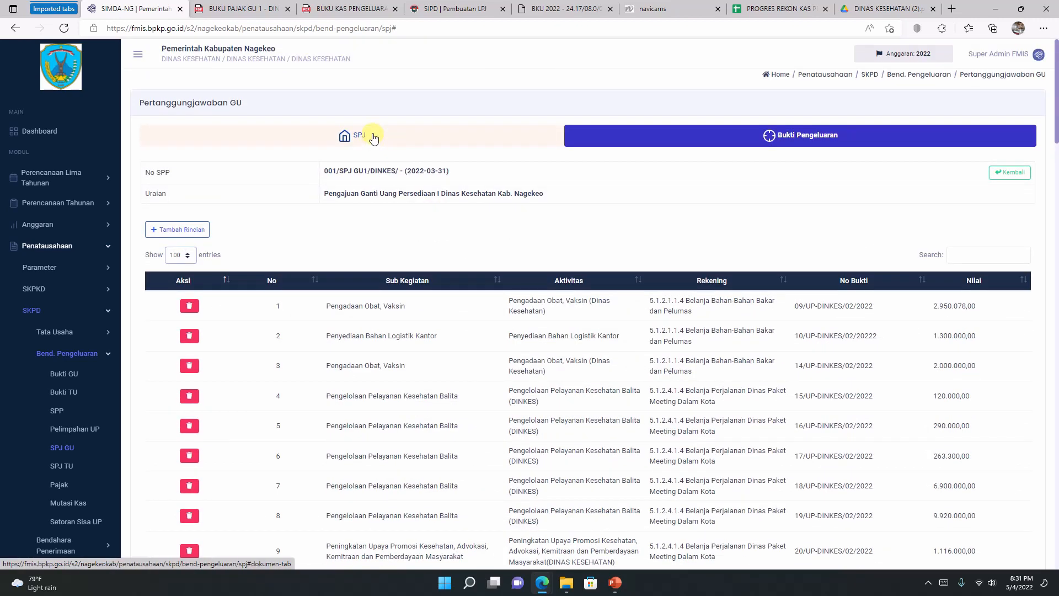
pyautogui.click(374, 138)
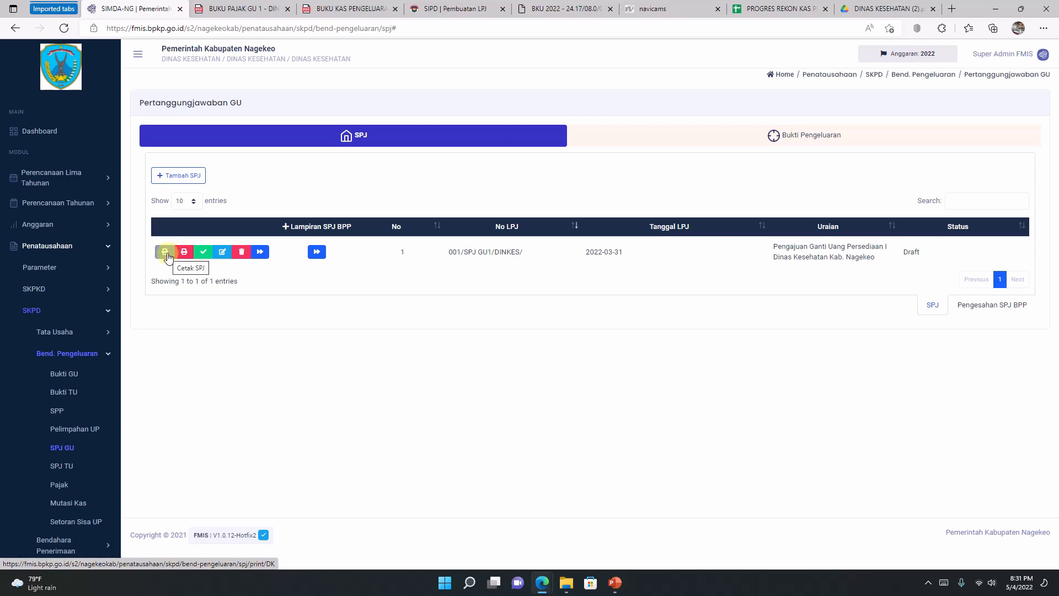
# Try to print the draft SPJ from the SPJ list and close the print window
pyautogui.click(165, 252)
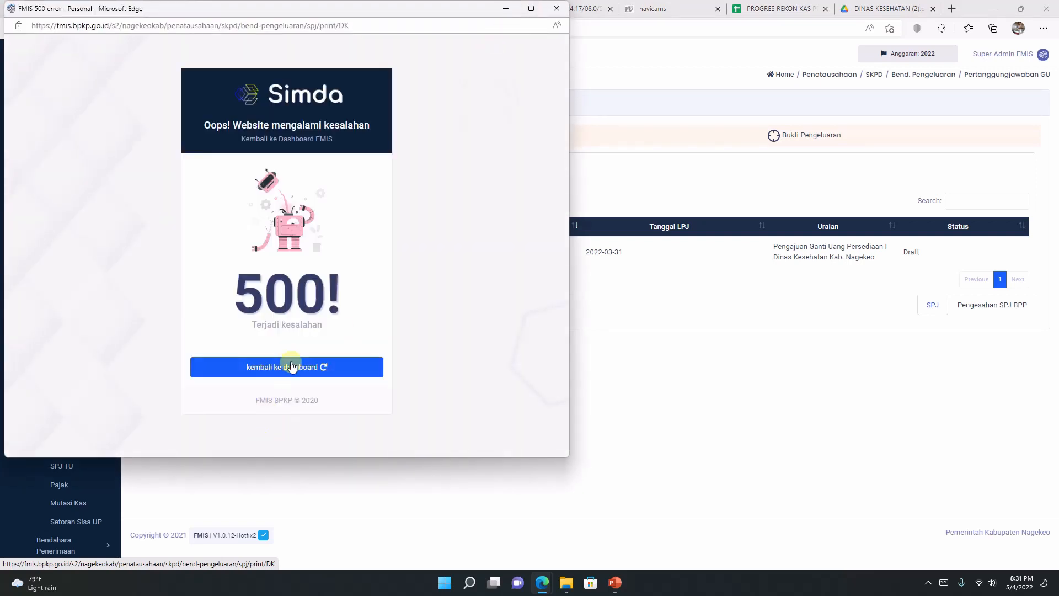
pyautogui.click(291, 366)
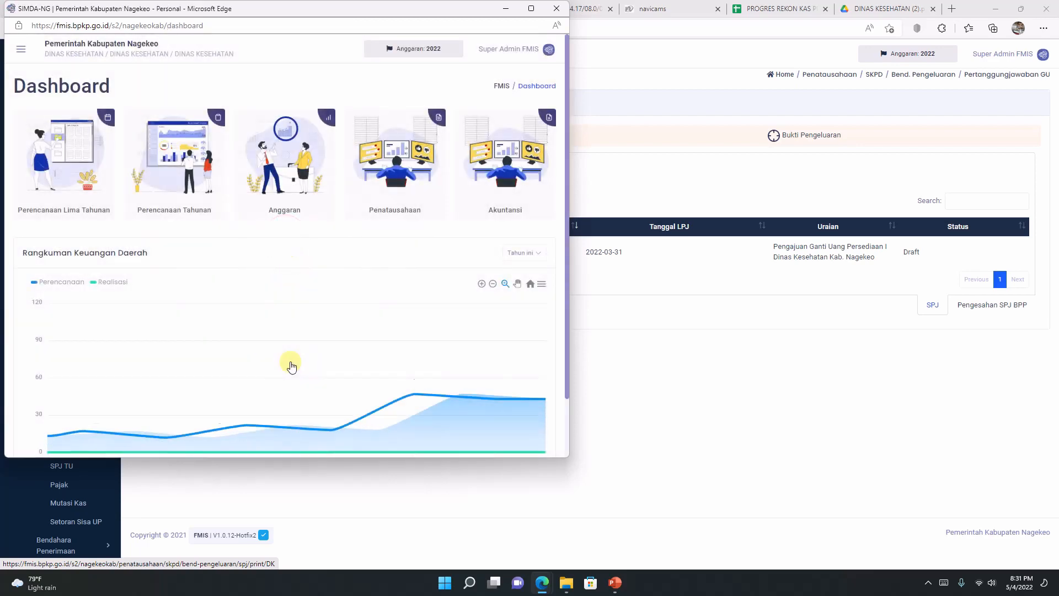
pyautogui.click(554, 11)
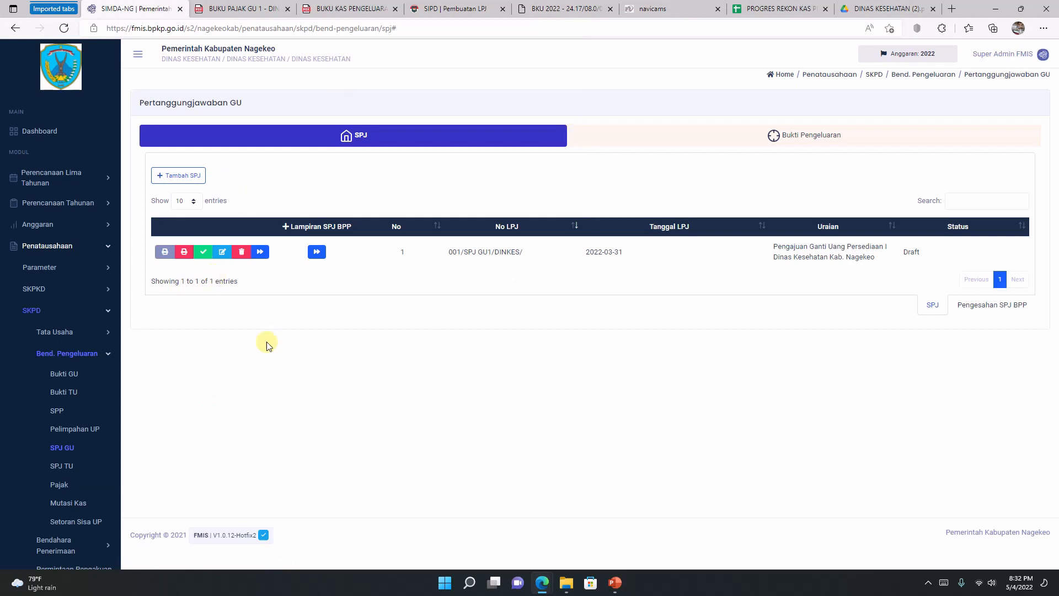
# Change the SPJ's status to final and try to print the finalised SPJ
pyautogui.click(201, 253)
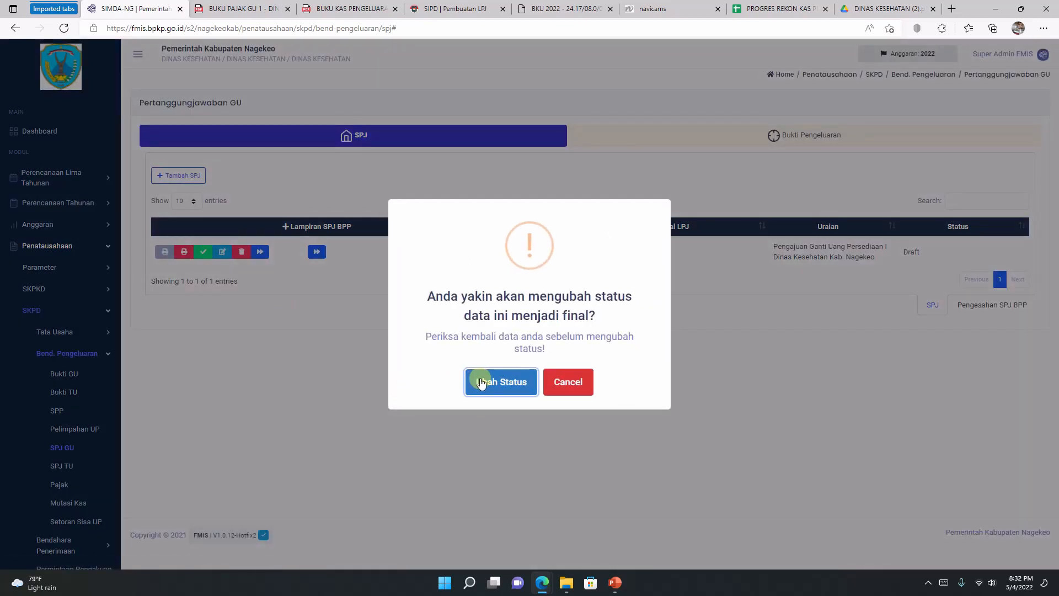
pyautogui.click(481, 381)
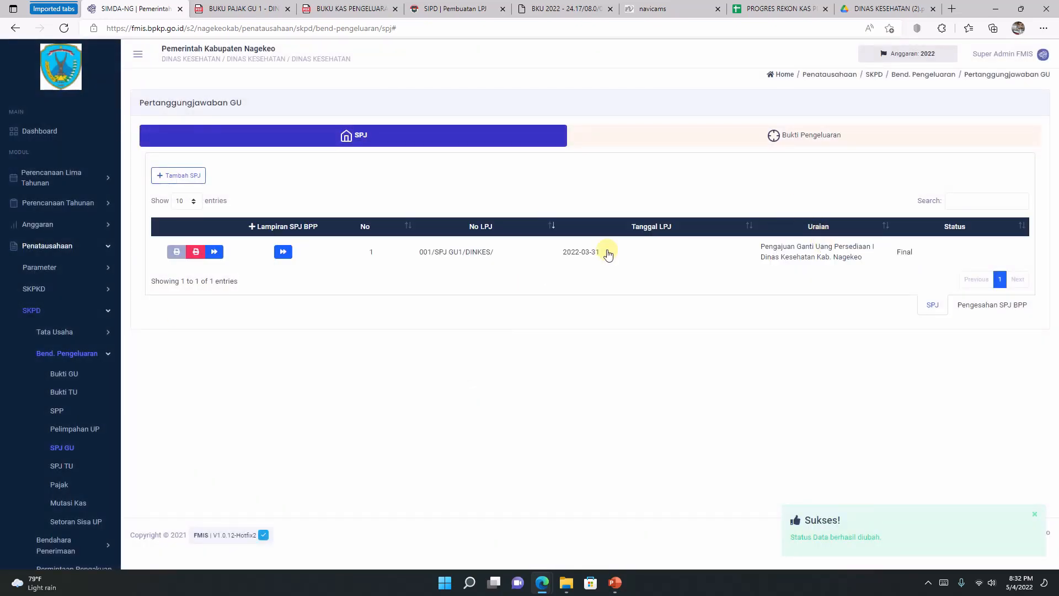
pyautogui.click(177, 253)
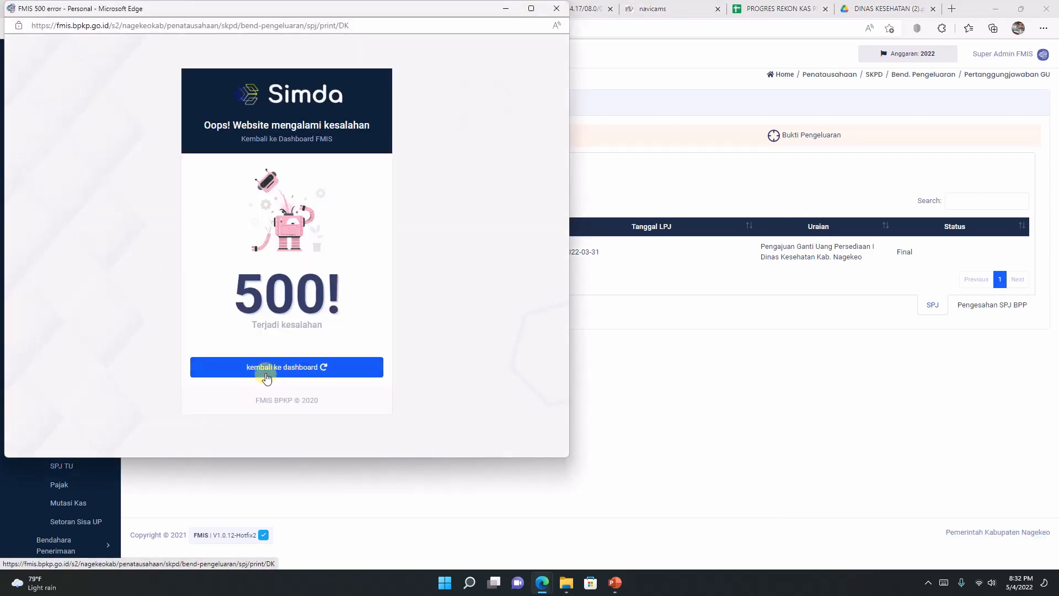
pyautogui.click(268, 377)
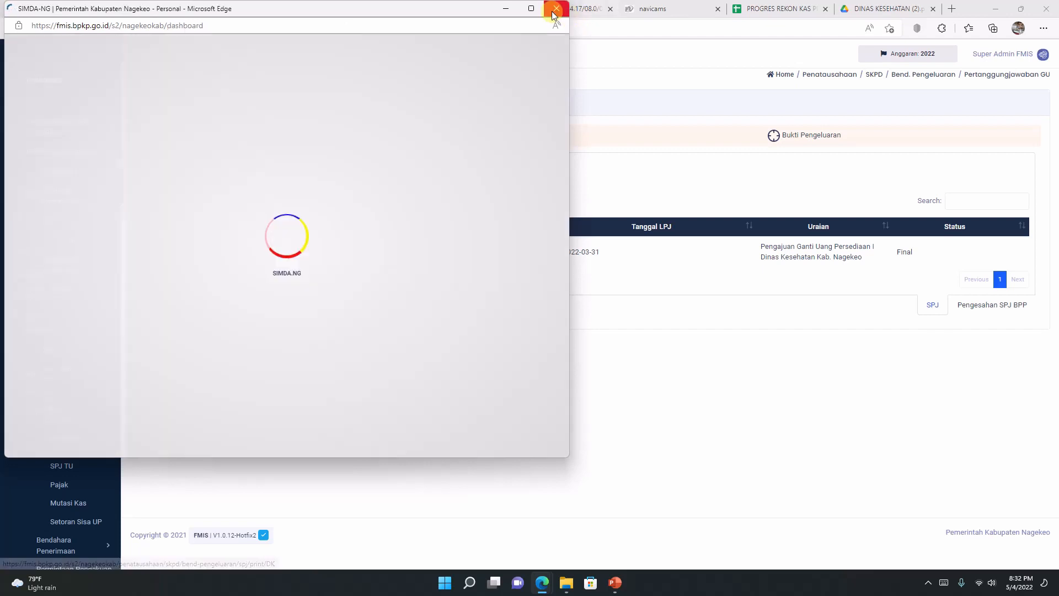
pyautogui.click(556, 8)
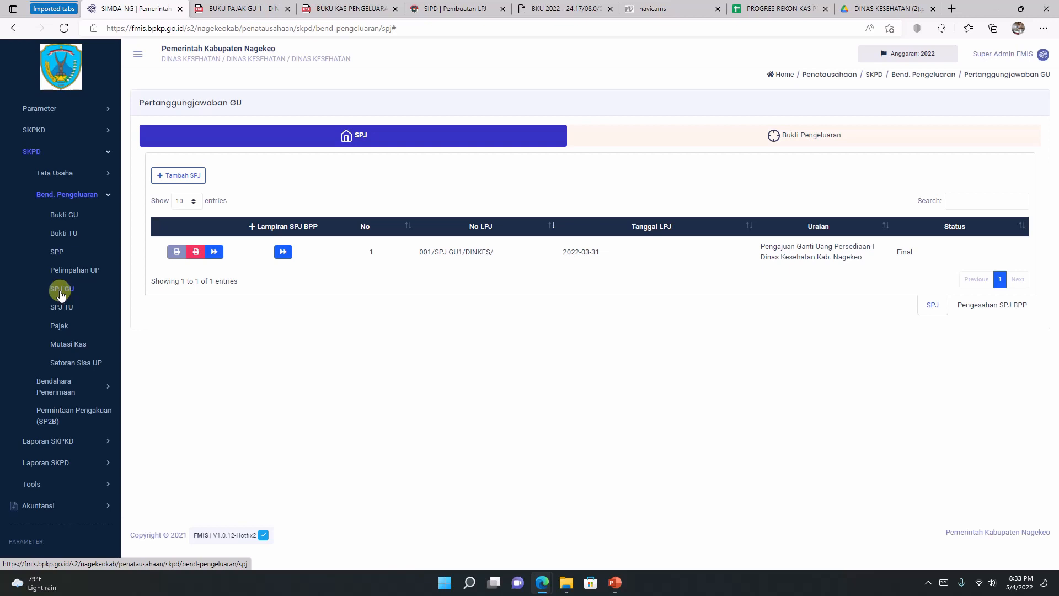
# Open the Pengesahan SPJ page under Tata Usaha and try to print the SPJ from its approval list
pyautogui.click(60, 175)
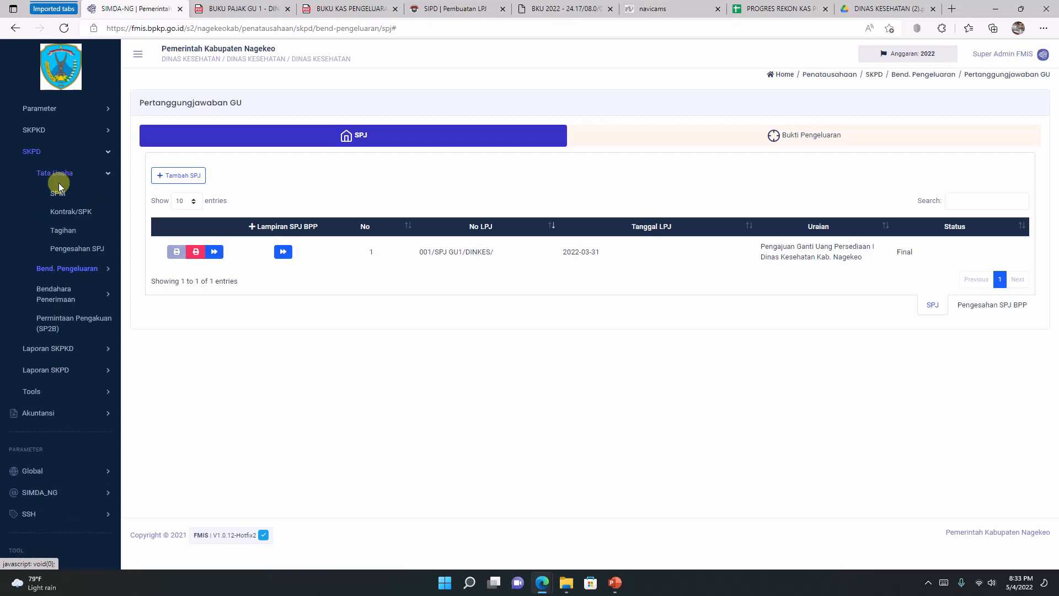
pyautogui.click(87, 249)
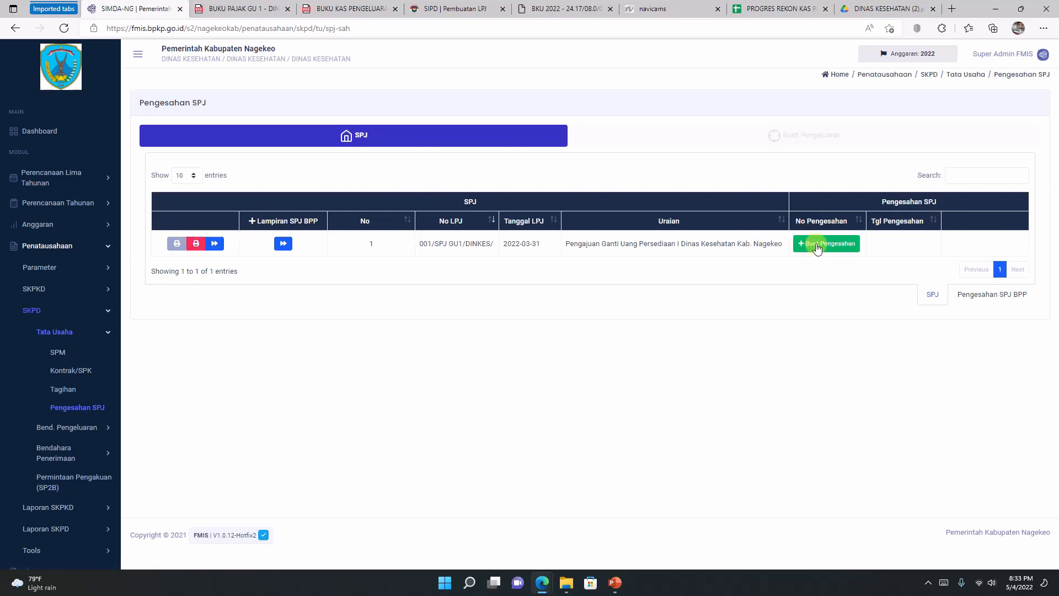
pyautogui.click(176, 243)
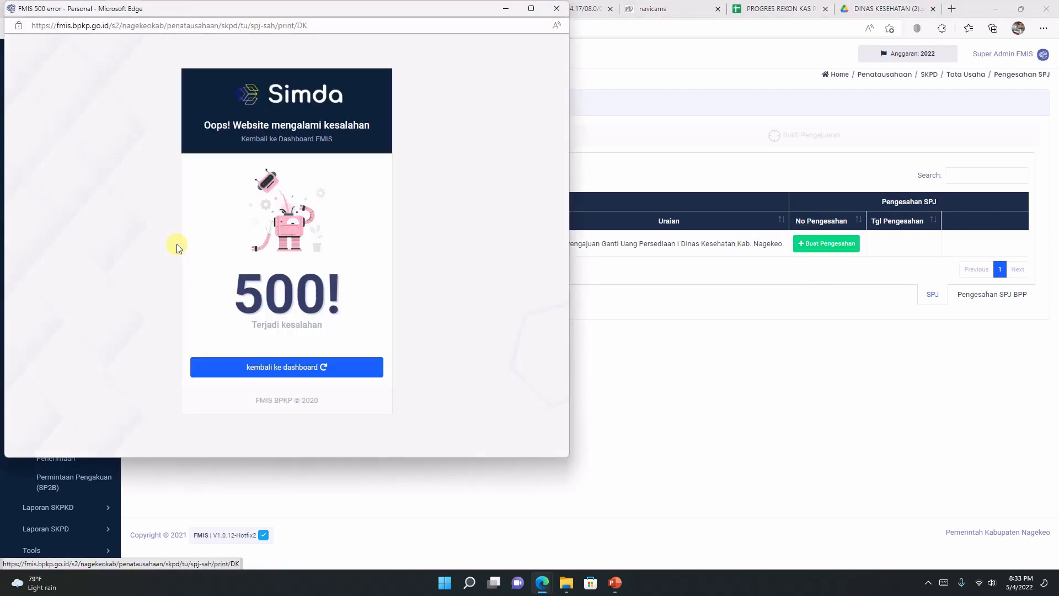
pyautogui.click(291, 368)
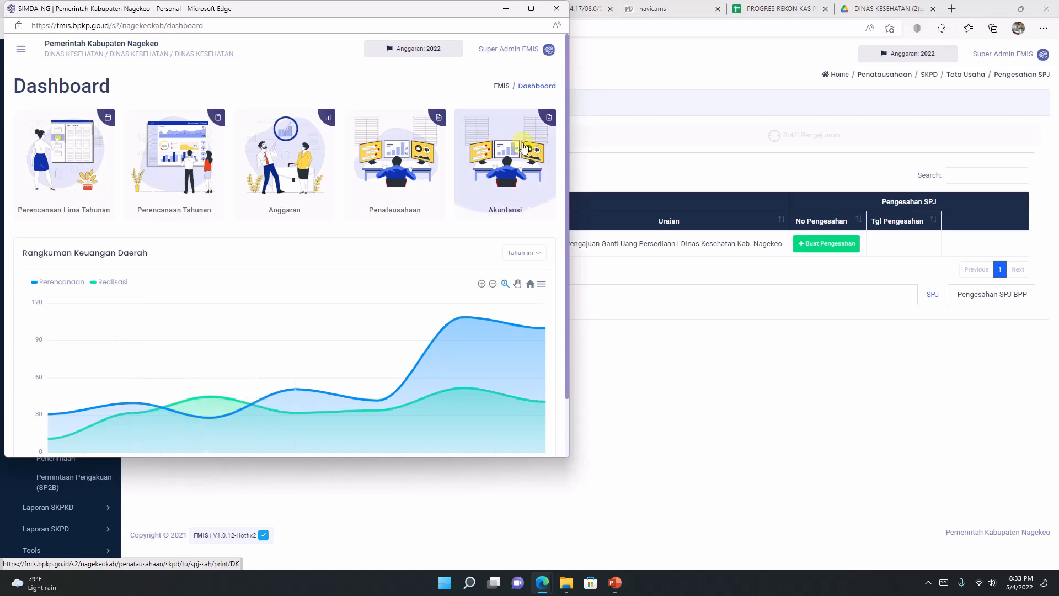
pyautogui.scroll(-1, 68, 189)
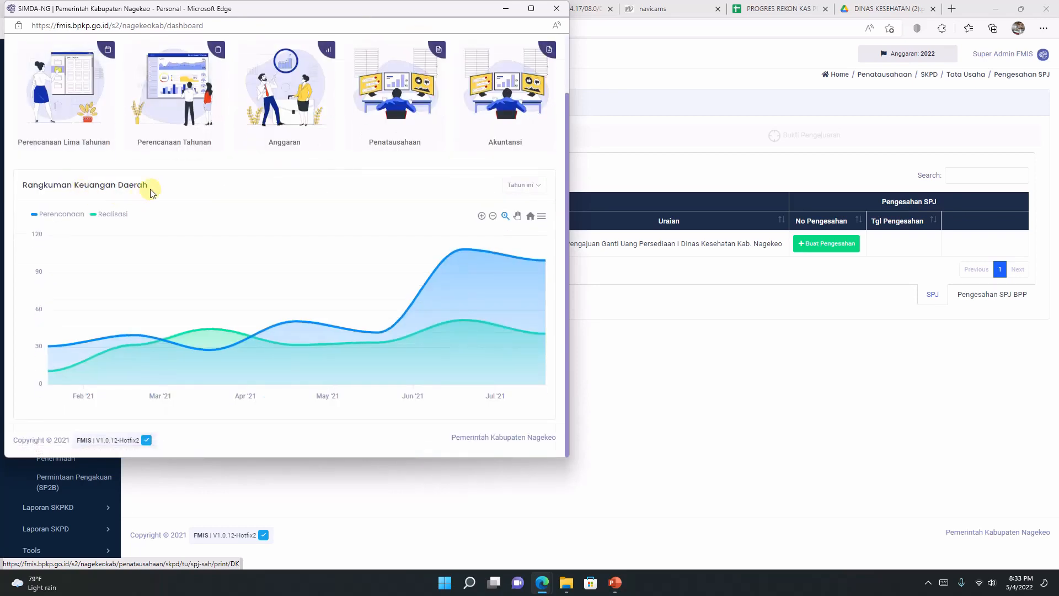
pyautogui.scroll(1, 149, 189)
pyautogui.click(549, 7)
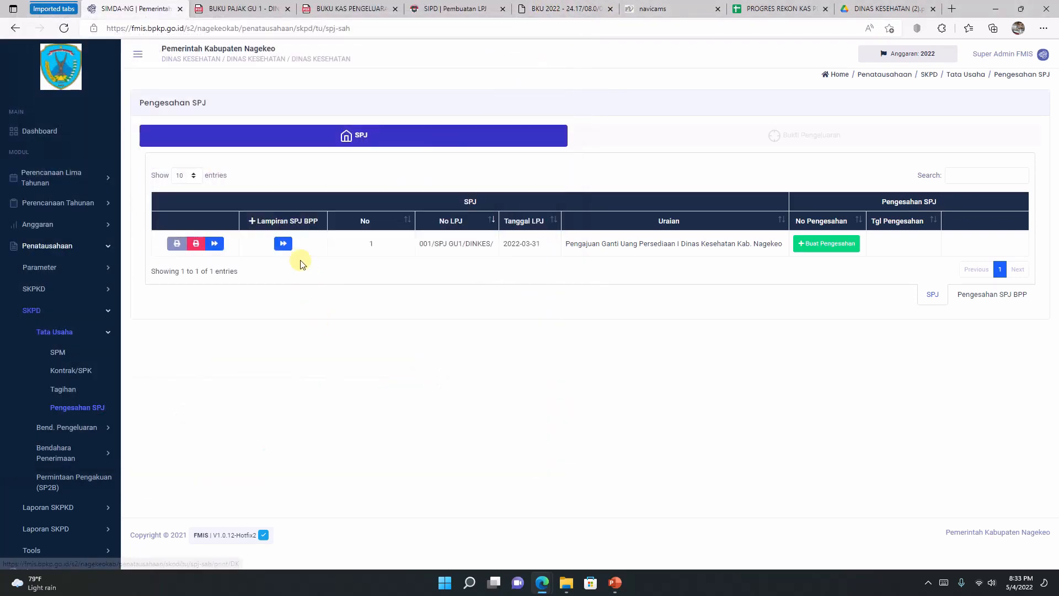
# Try the SPJ's second print version from the Pengesahan SPJ list and close the print window
pyautogui.click(197, 244)
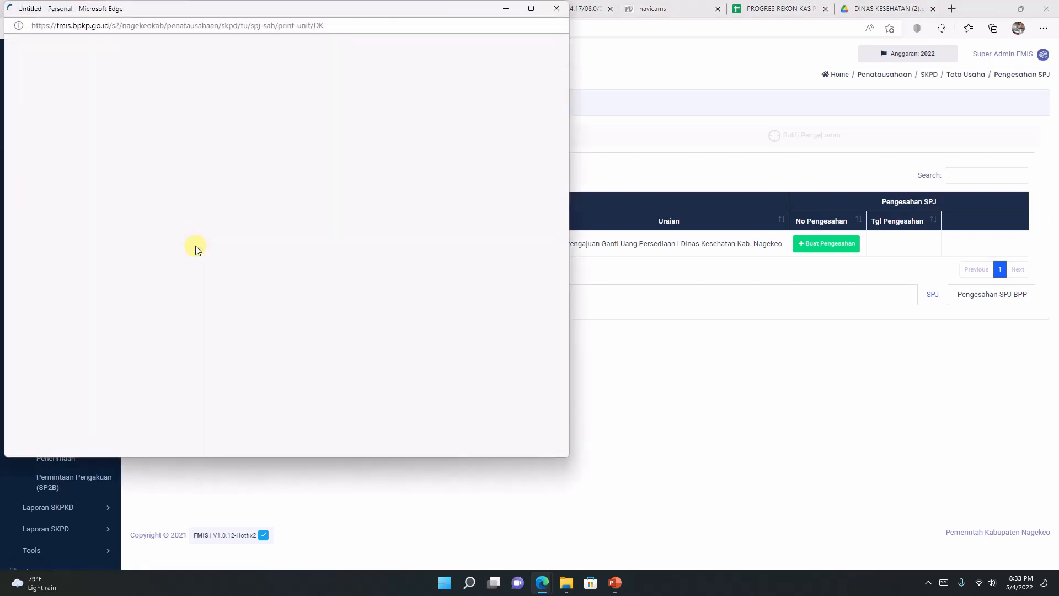
pyautogui.click(292, 376)
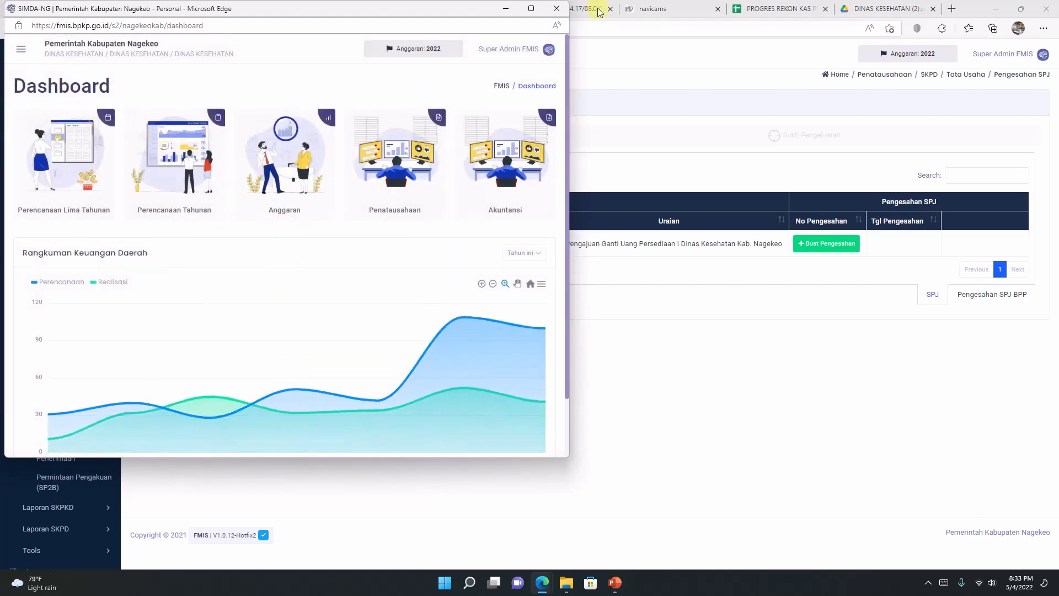
pyautogui.click(557, 9)
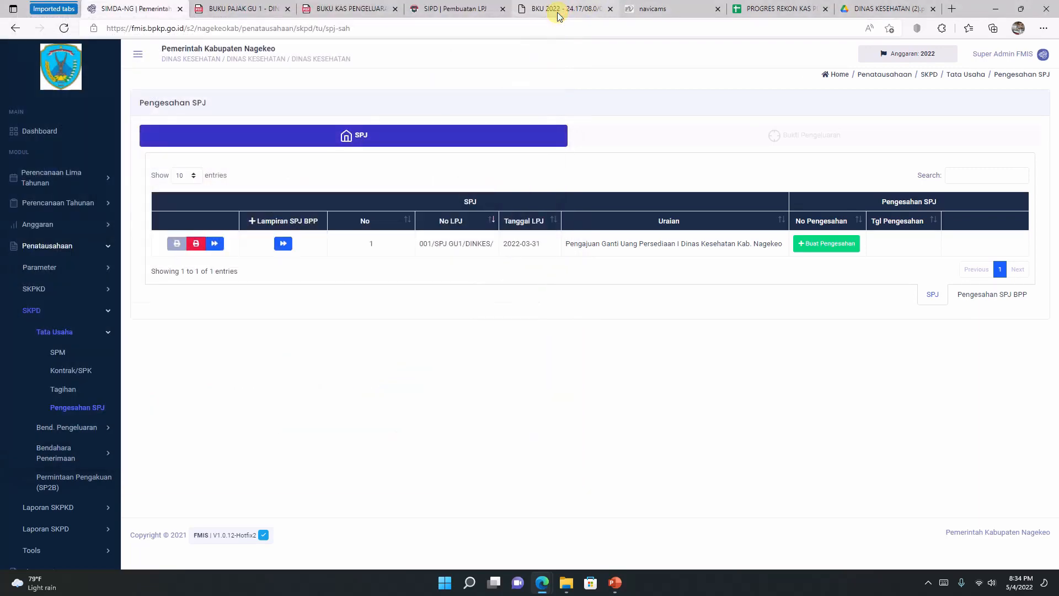
# Review the SPJ's expenditure vouchers under Pengesahan SPJ with 100 entries per page and return to the SPJ list
pyautogui.click(214, 243)
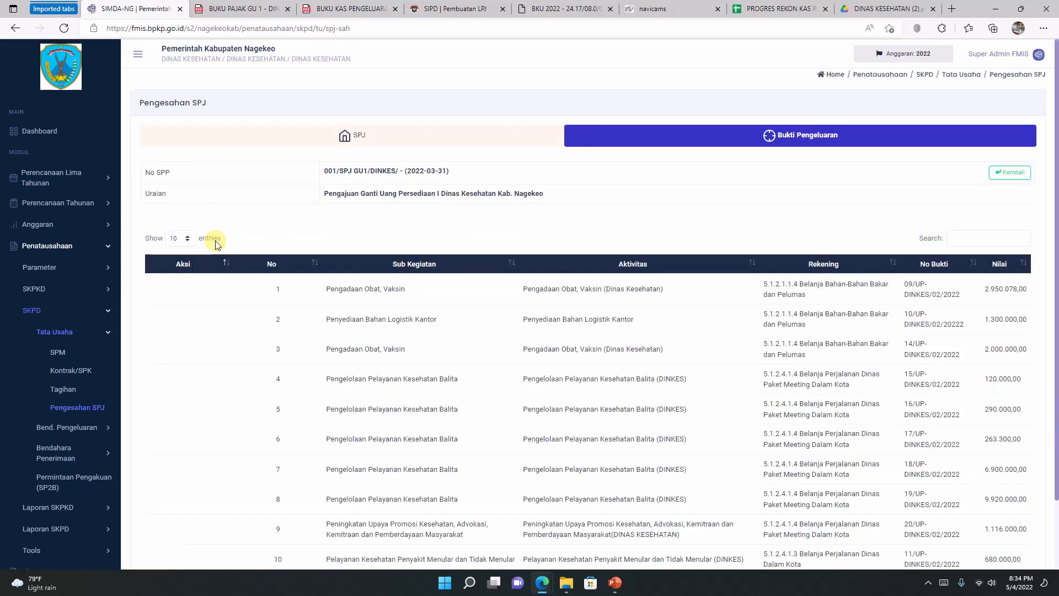
pyautogui.scroll(-2, 217, 245)
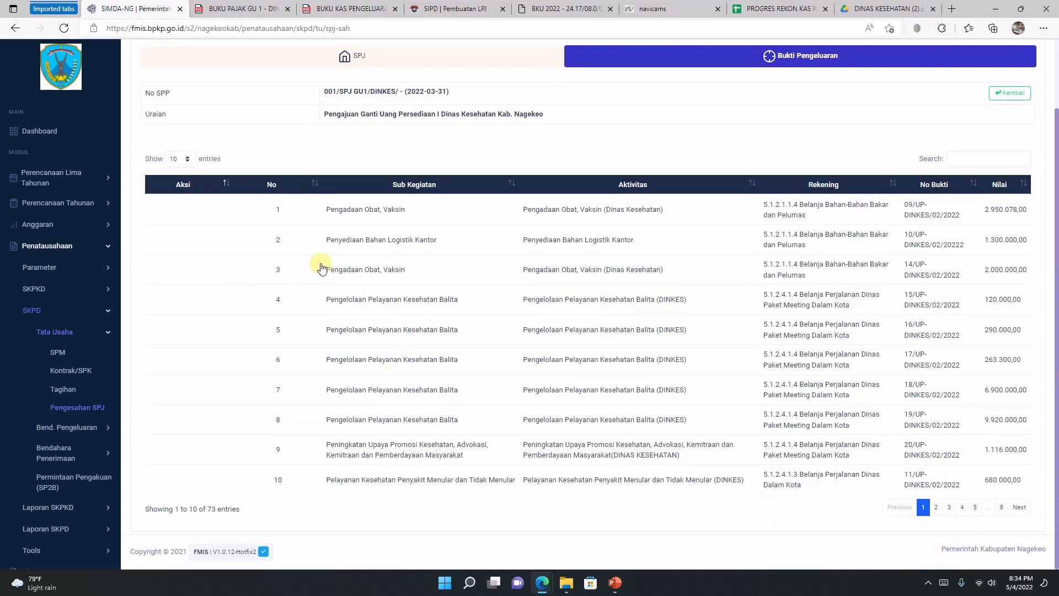
pyautogui.click(186, 160)
pyautogui.click(179, 197)
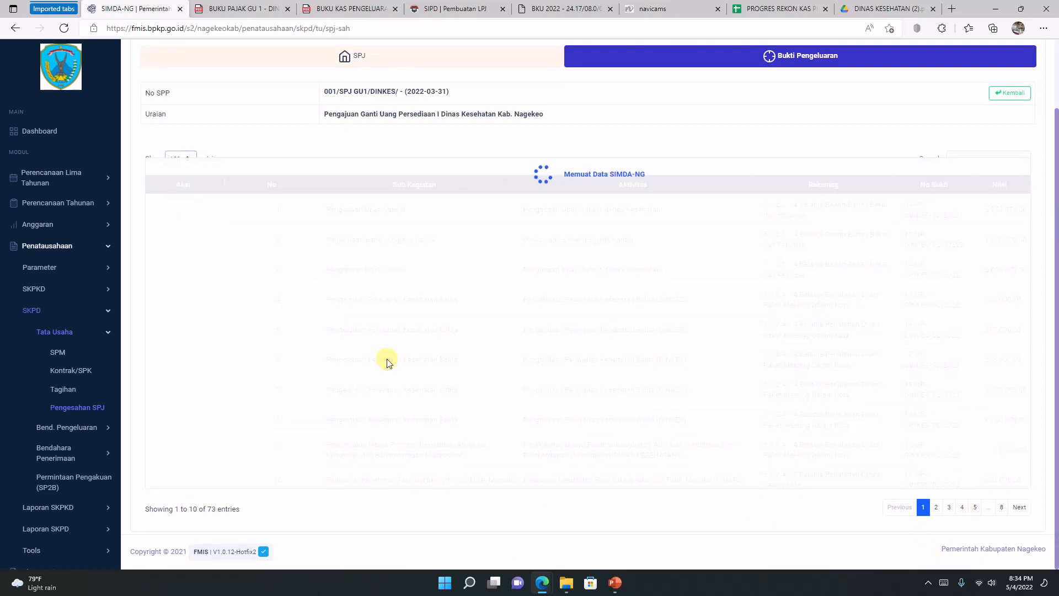
pyautogui.scroll(-18, 387, 361)
pyautogui.scroll(-15, 380, 396)
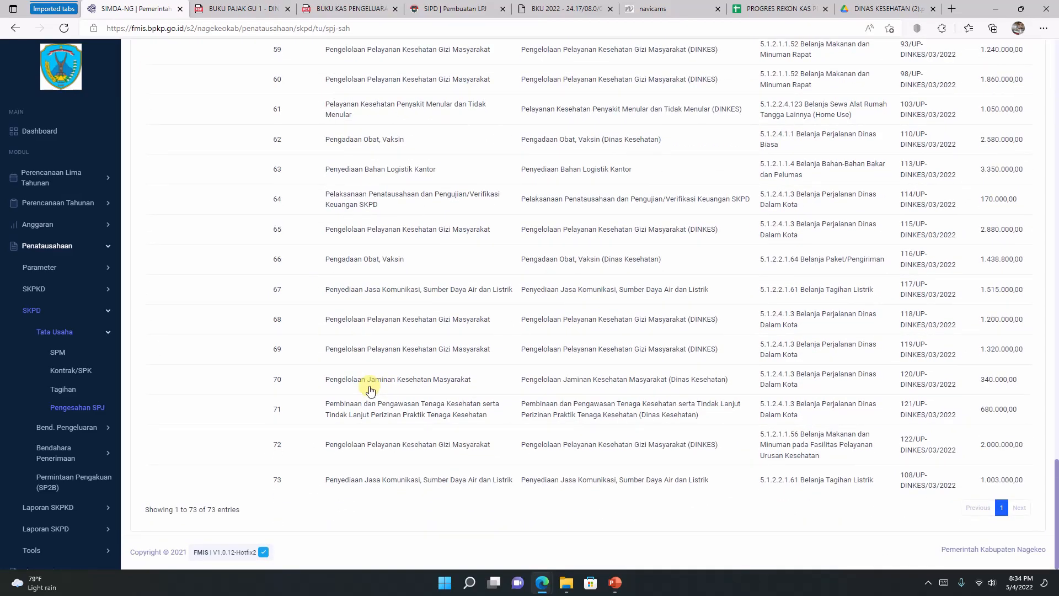
pyautogui.scroll(20, 370, 390)
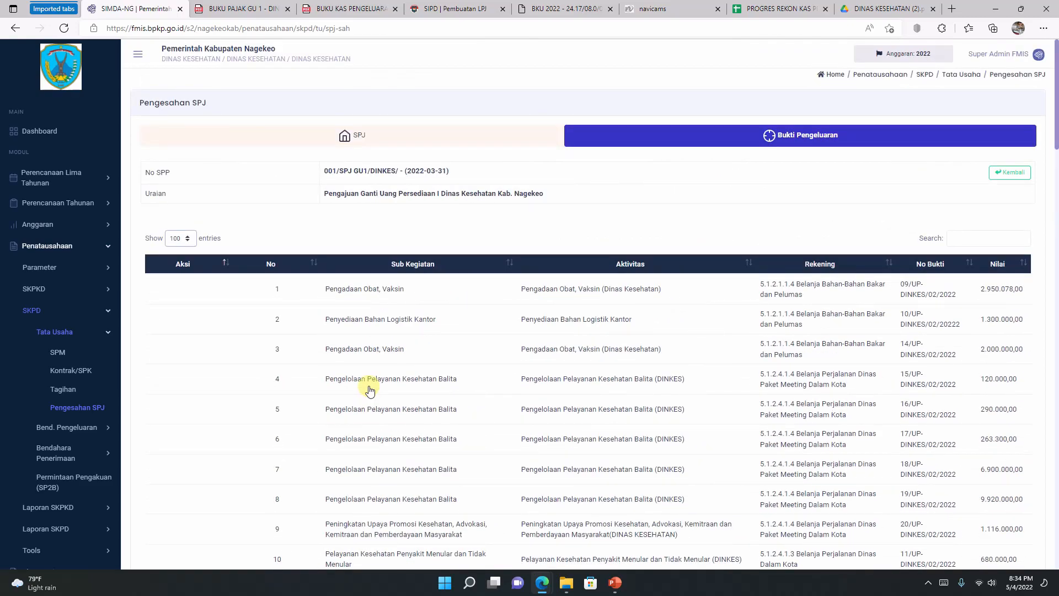
pyautogui.scroll(-4, 547, 359)
pyautogui.scroll(4, 551, 366)
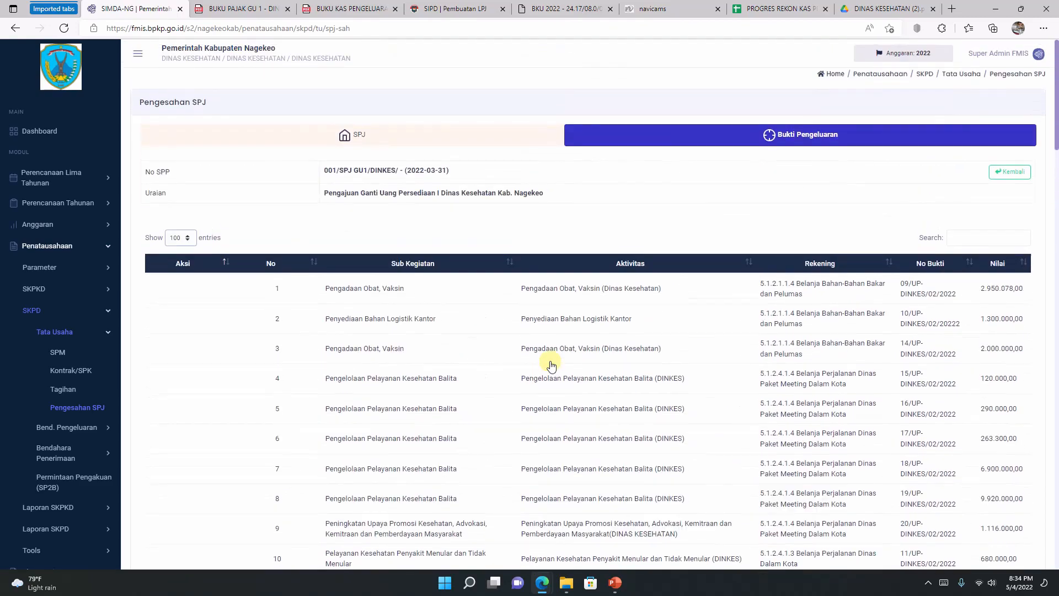
pyautogui.scroll(-8, 597, 366)
pyautogui.scroll(8, 599, 370)
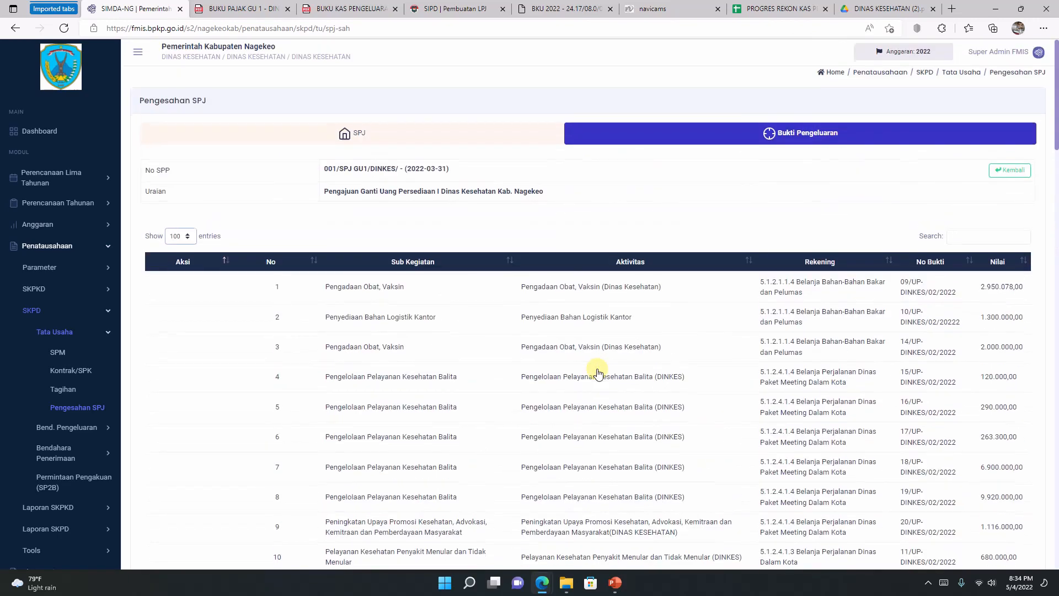
pyautogui.click(362, 140)
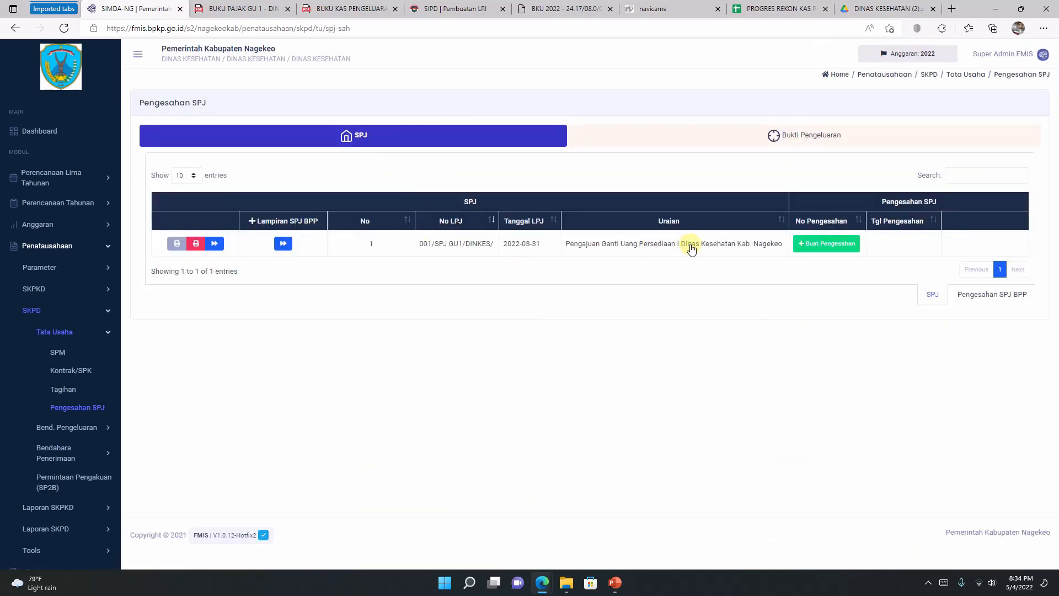
# Create and save the SPJ's approval with number 001/PENG SPJ GU 1/DINKES/III/2022 and date 03/31/2022
pyautogui.click(809, 243)
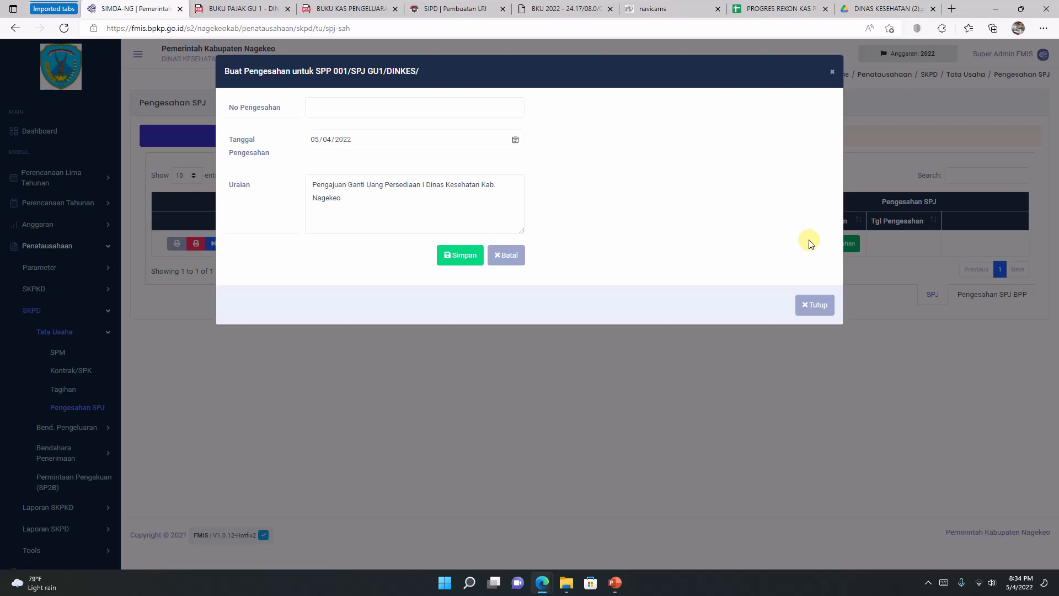
pyautogui.click(358, 109)
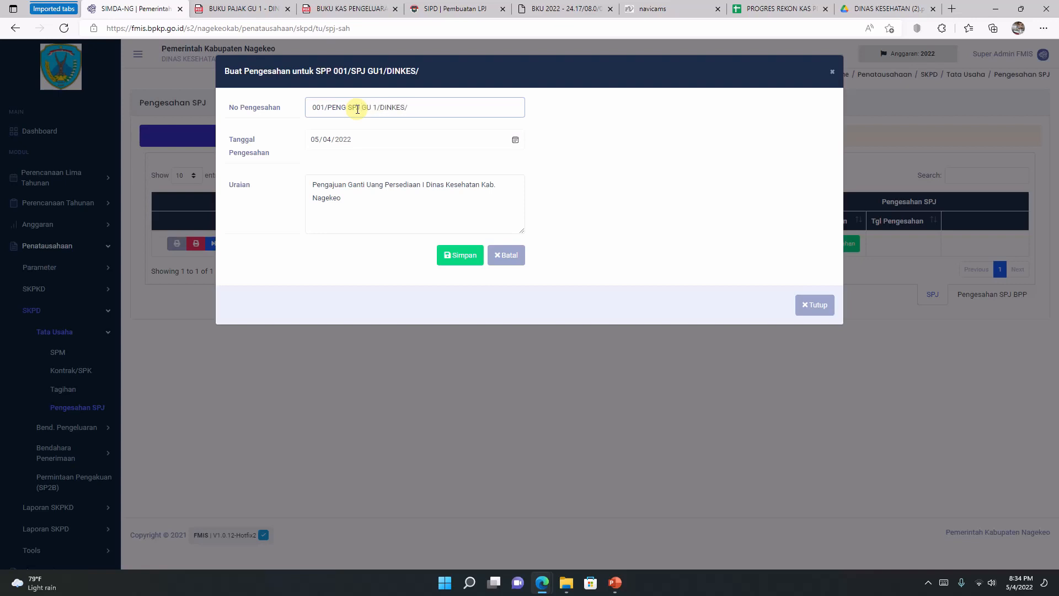
pyautogui.write('2022')
pyautogui.click(516, 141)
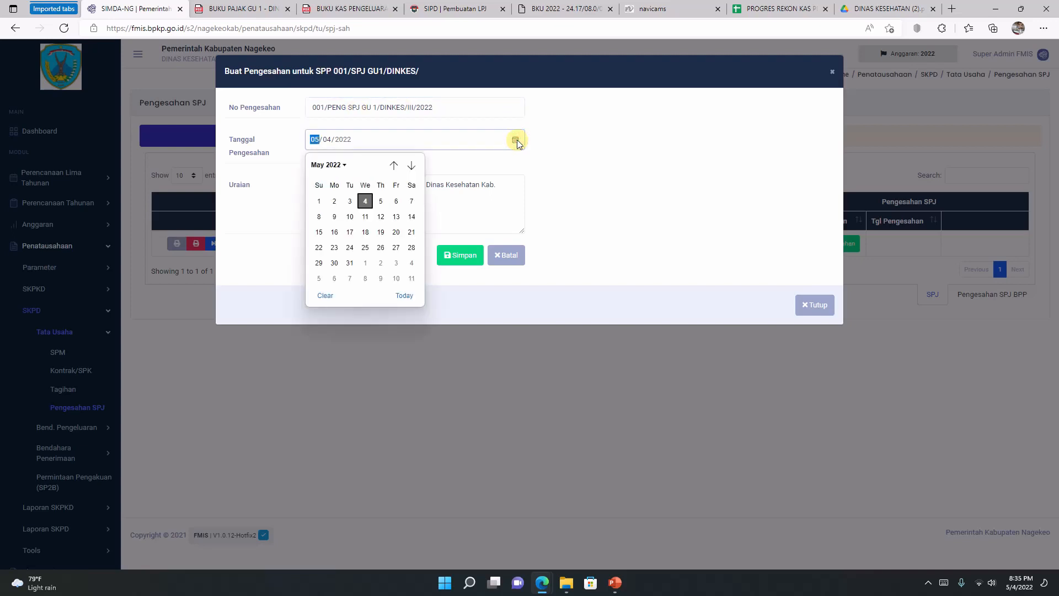
pyautogui.click(394, 166)
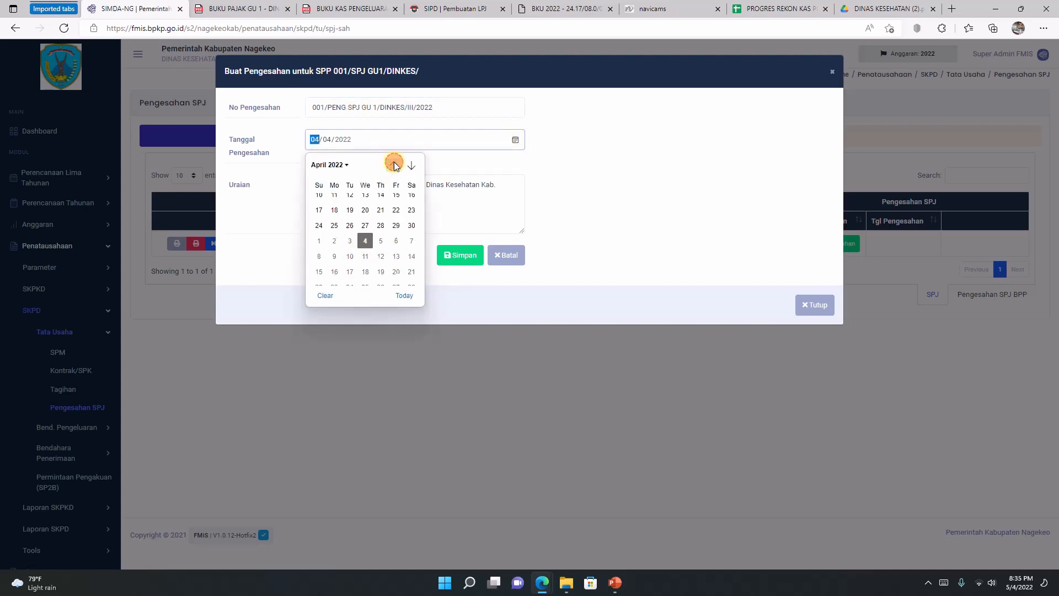
pyautogui.click(394, 166)
pyautogui.click(382, 265)
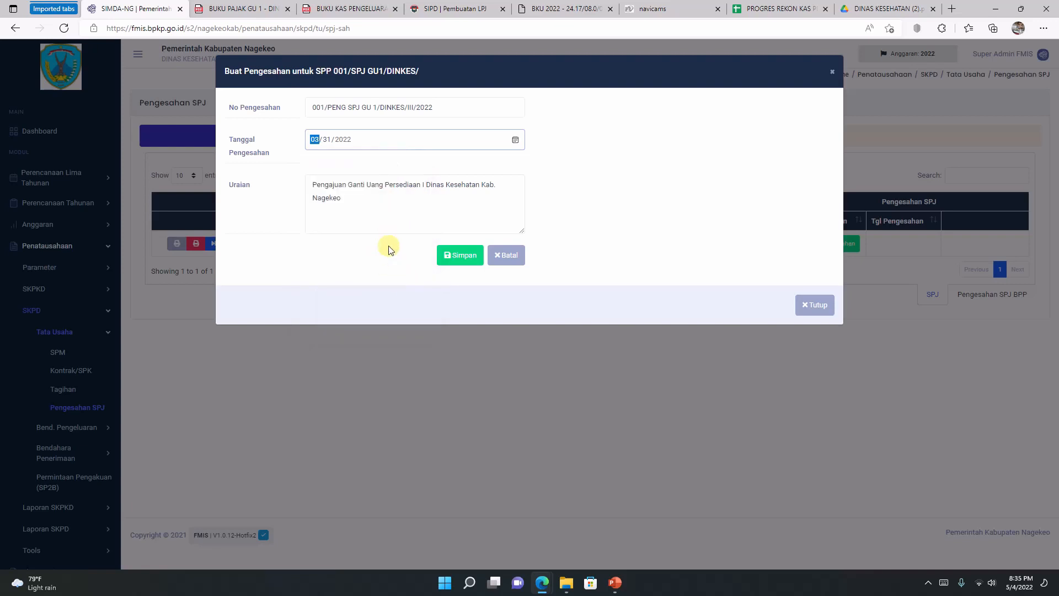
pyautogui.click(454, 259)
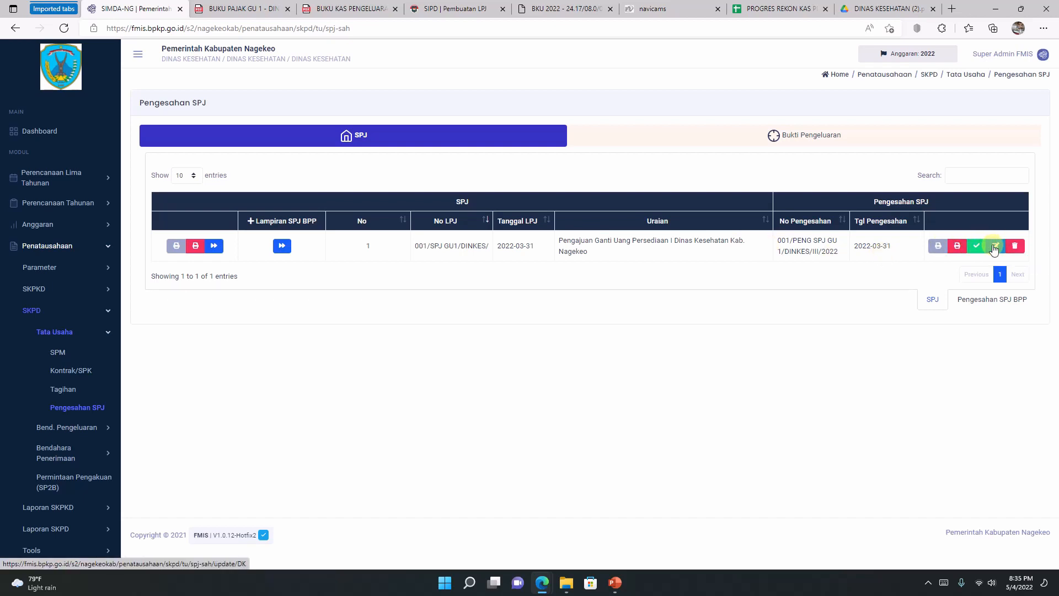
# Try to print the draft approval in both of its print versions, closing each print window
pyautogui.click(939, 246)
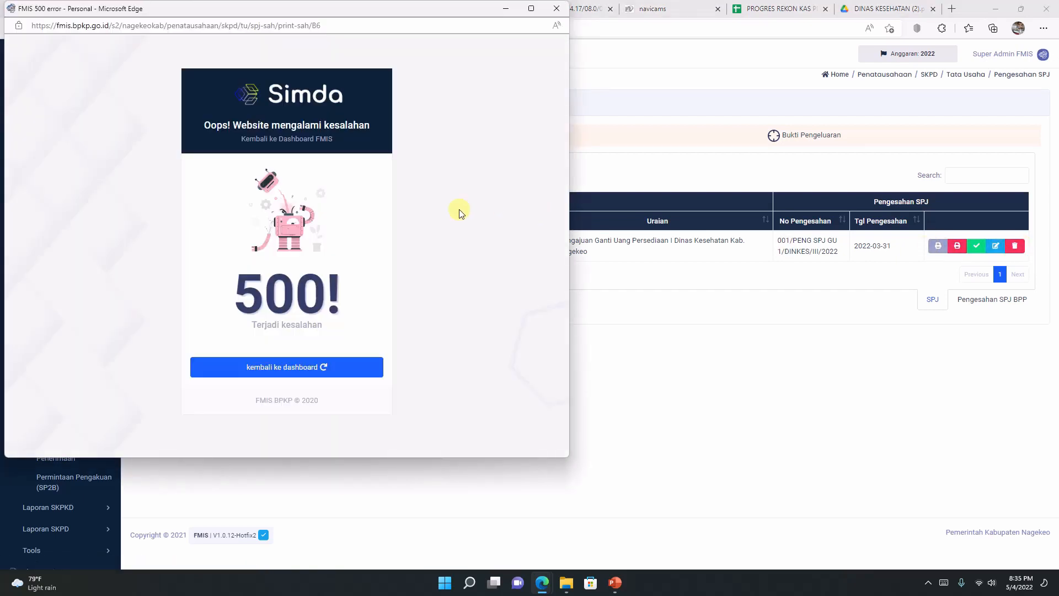
pyautogui.click(309, 373)
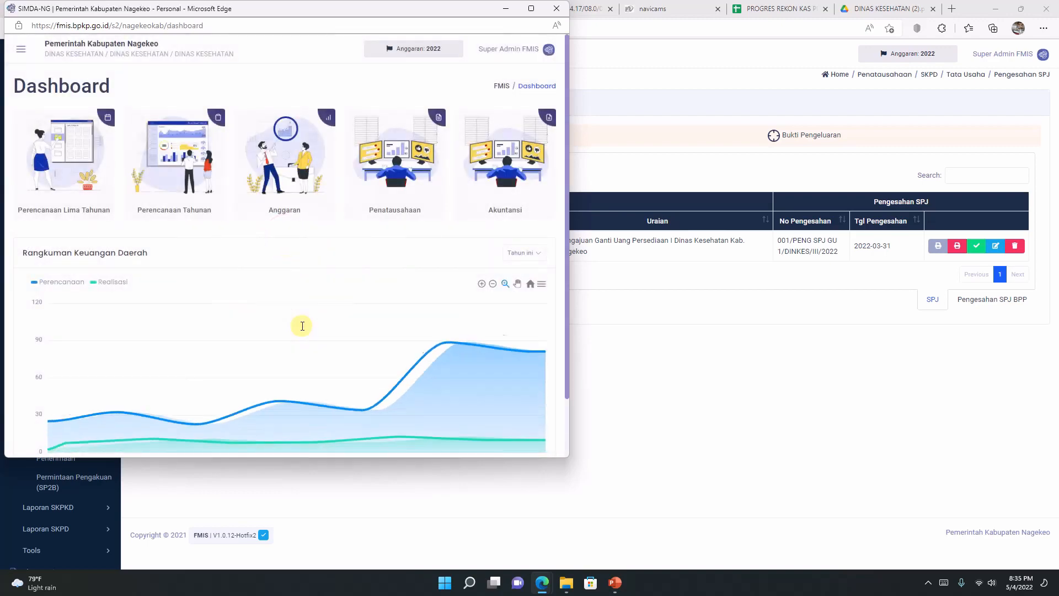
pyautogui.click(555, 9)
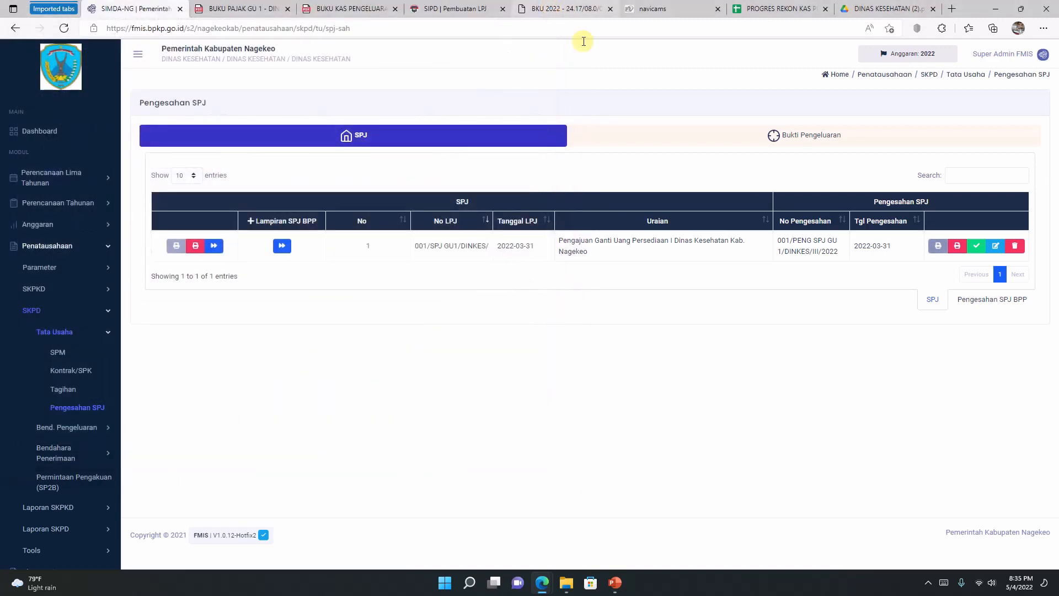
pyautogui.click(958, 246)
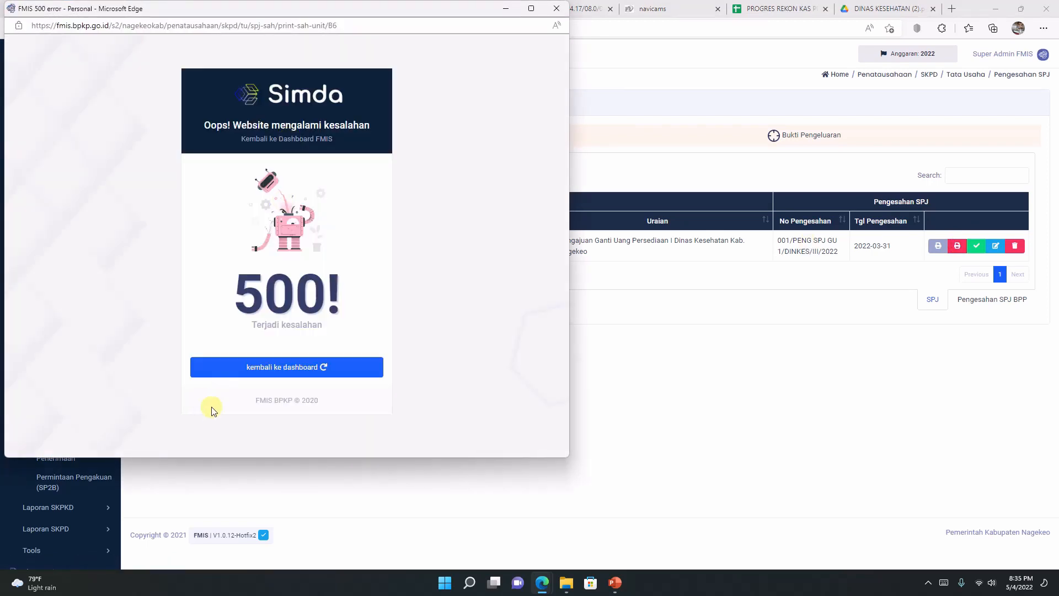
pyautogui.click(308, 378)
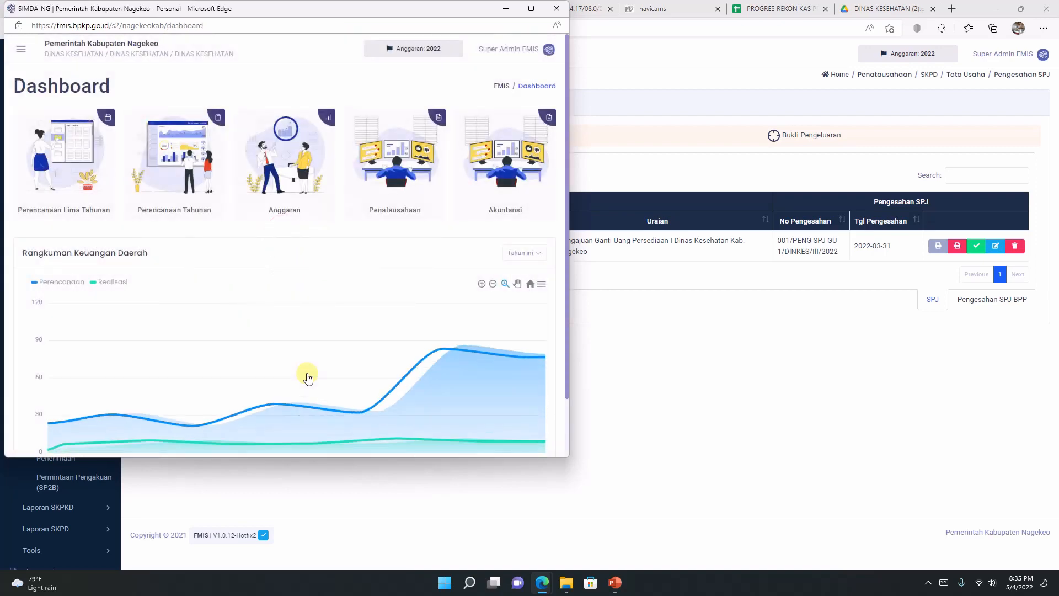
pyautogui.click(560, 9)
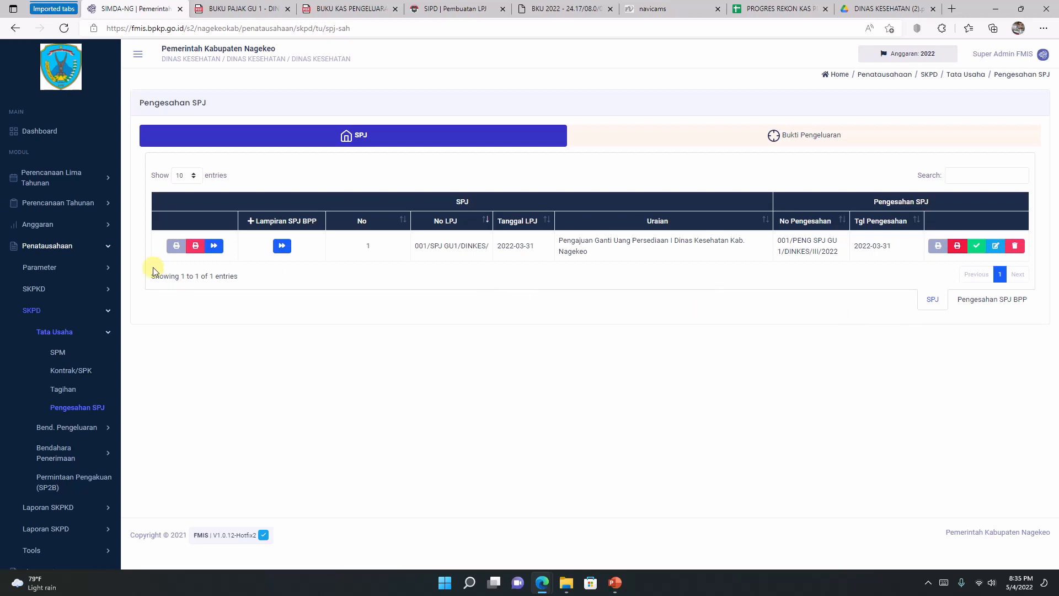
# Try the first print version of the SPJ itself from the approval list and close the print window
pyautogui.click(176, 246)
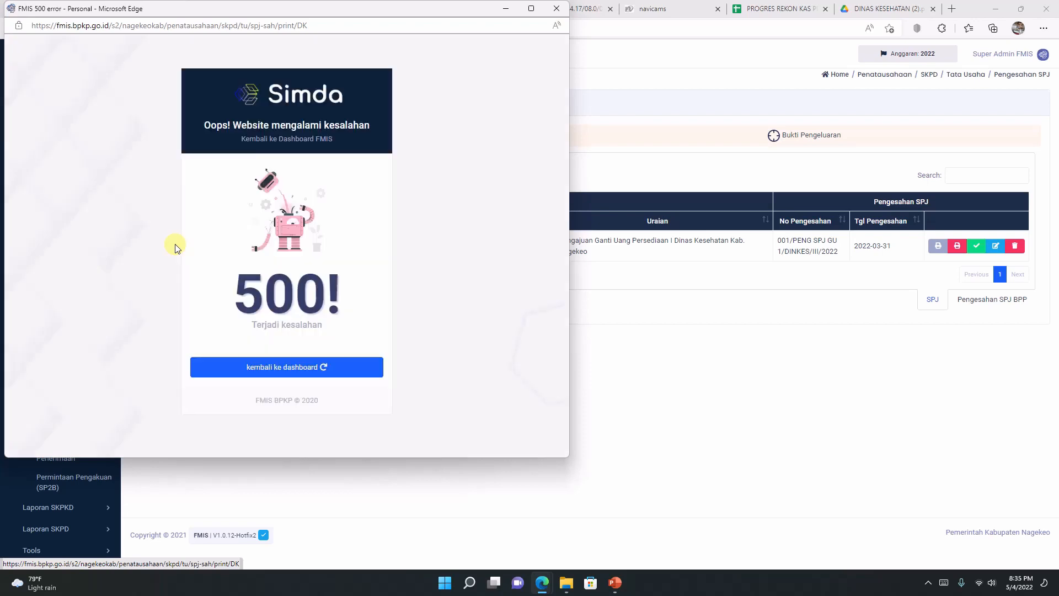
pyautogui.click(306, 369)
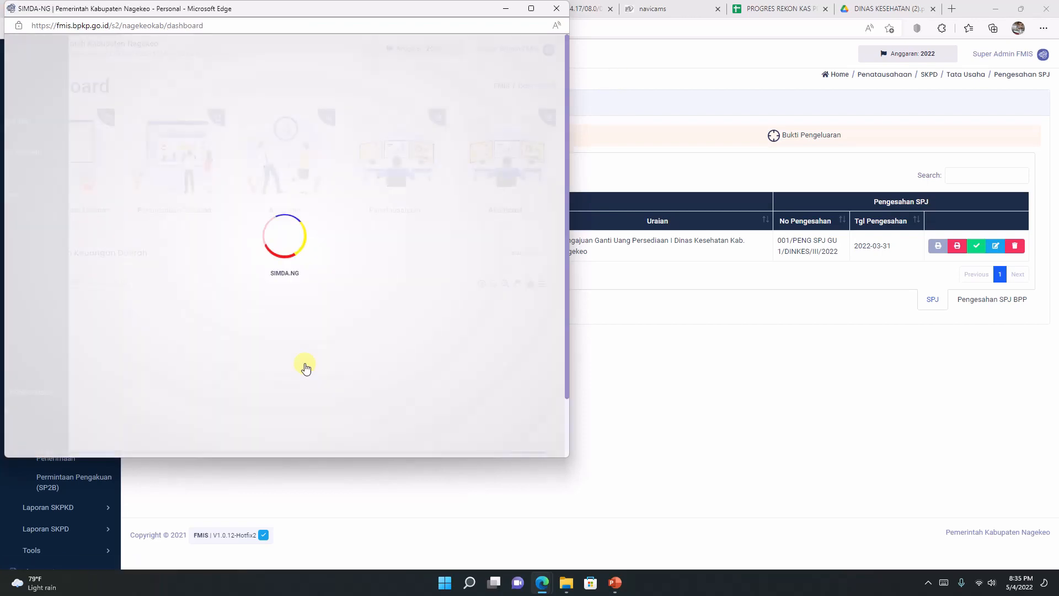
pyautogui.click(551, 9)
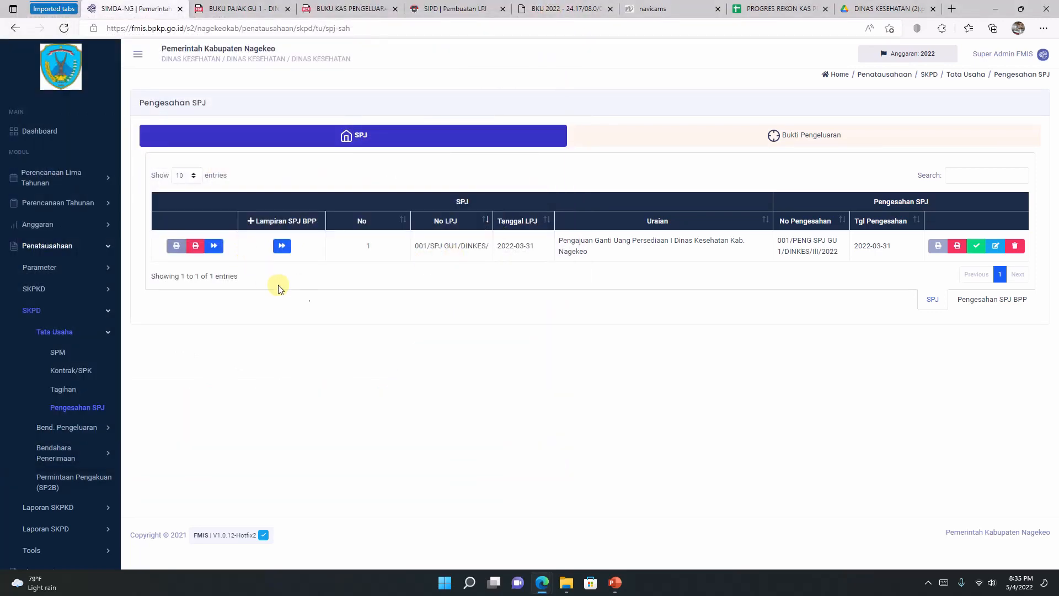
# Change the SPJ approval's status to final and try to print the finalised approval
pyautogui.click(977, 247)
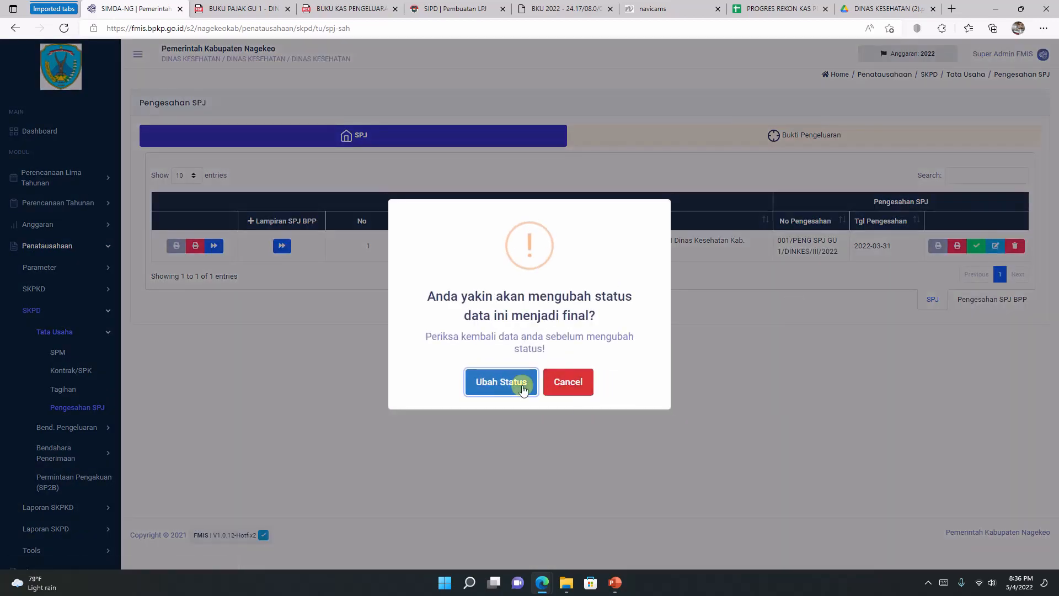
pyautogui.click(521, 386)
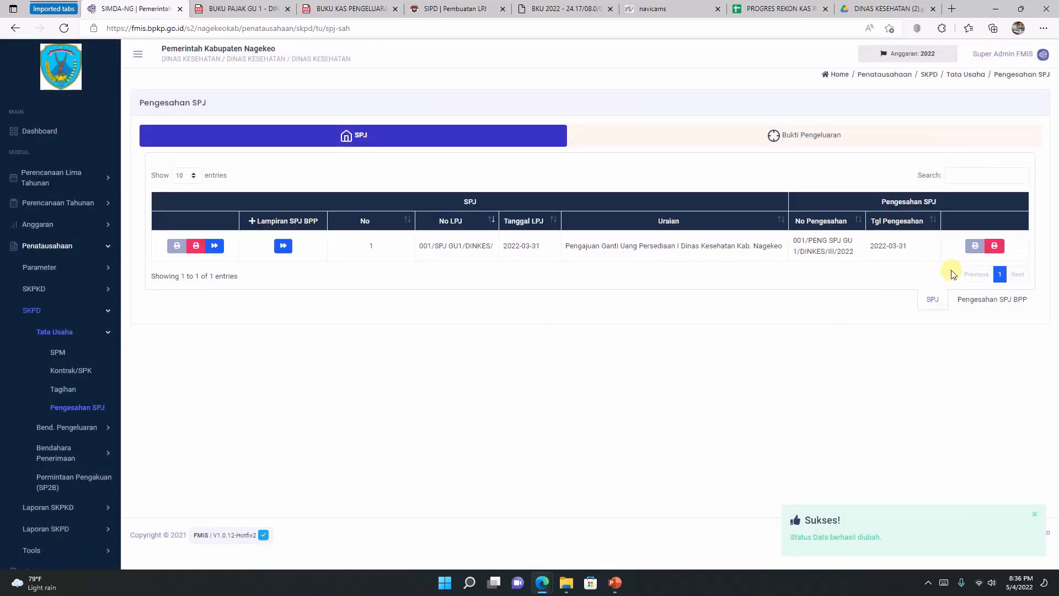
pyautogui.click(975, 246)
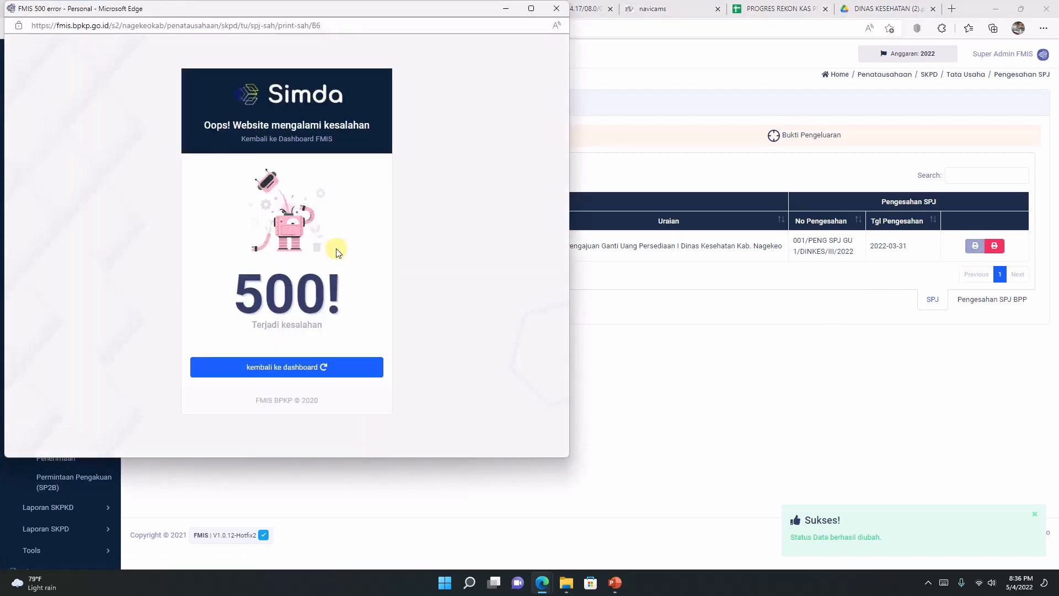
pyautogui.click(557, 10)
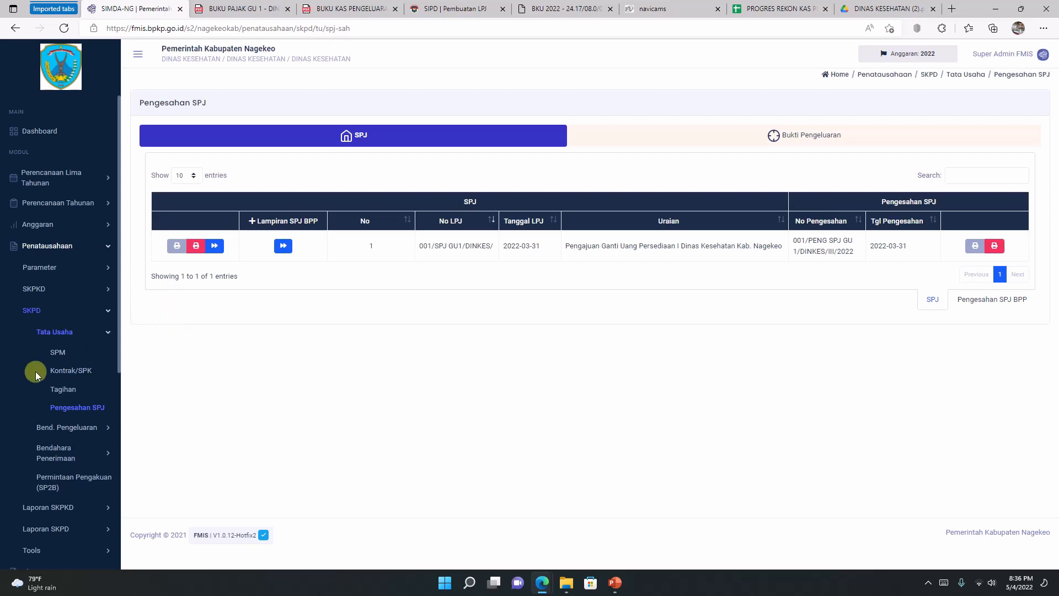
# Show the document types available for Ubah Status in the Penatausahaan tools
pyautogui.scroll(-3, 39, 371)
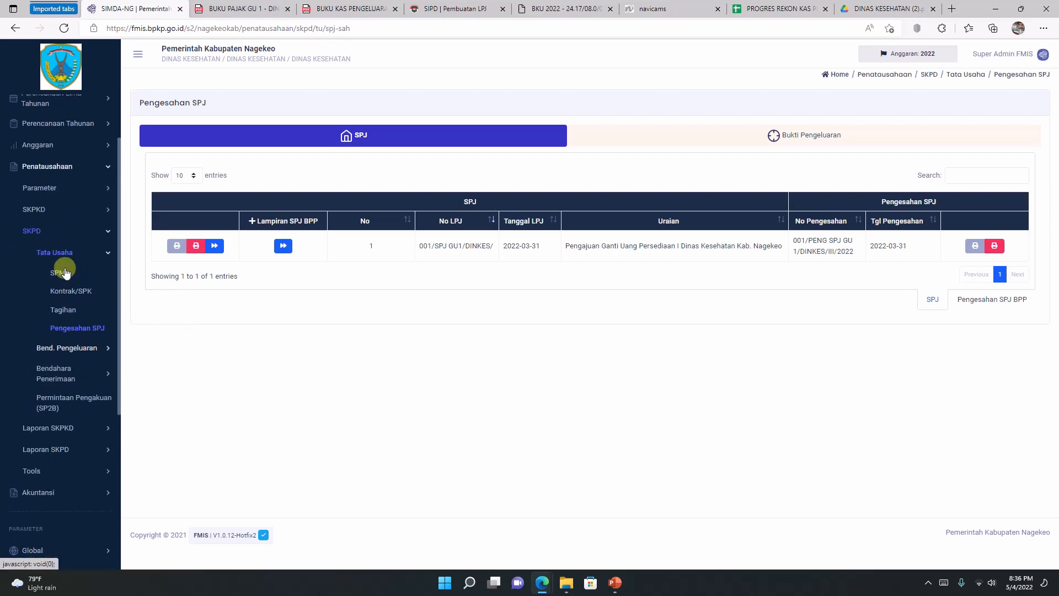
pyautogui.scroll(-2, 66, 269)
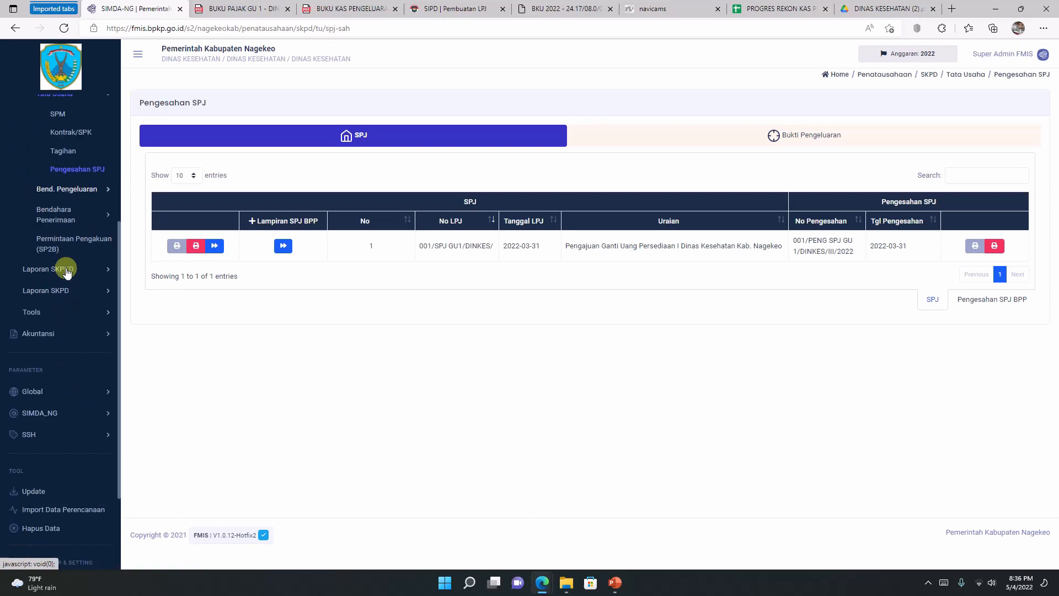
pyautogui.click(82, 310)
pyautogui.scroll(-3, 86, 313)
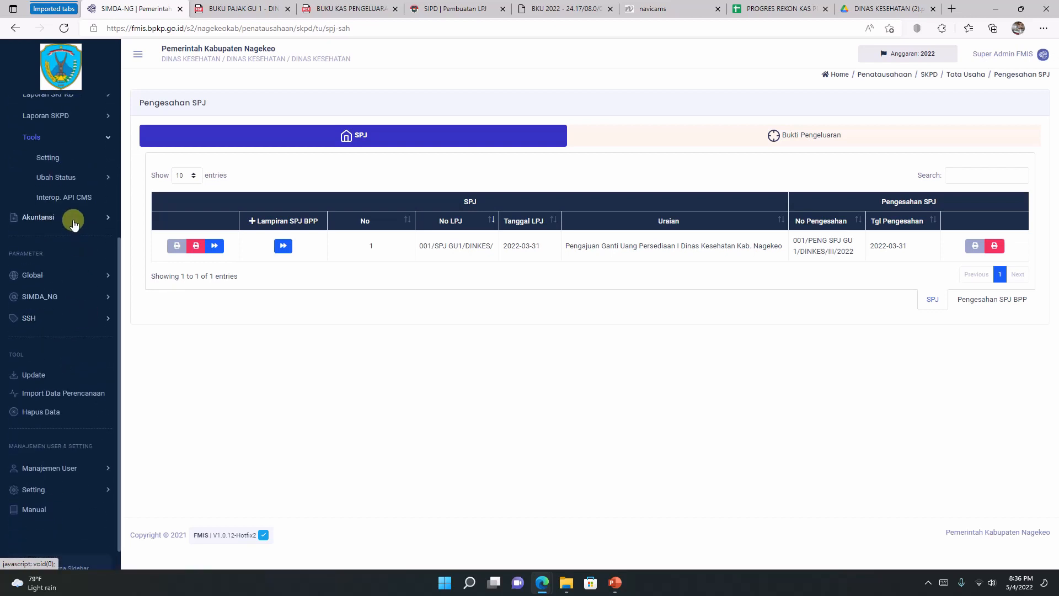
pyautogui.click(91, 186)
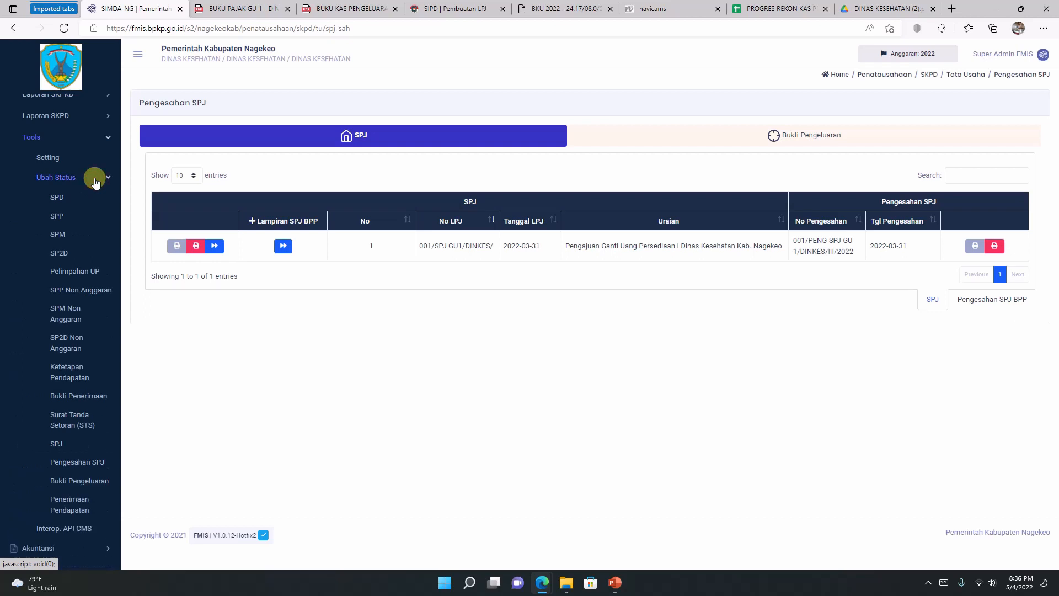
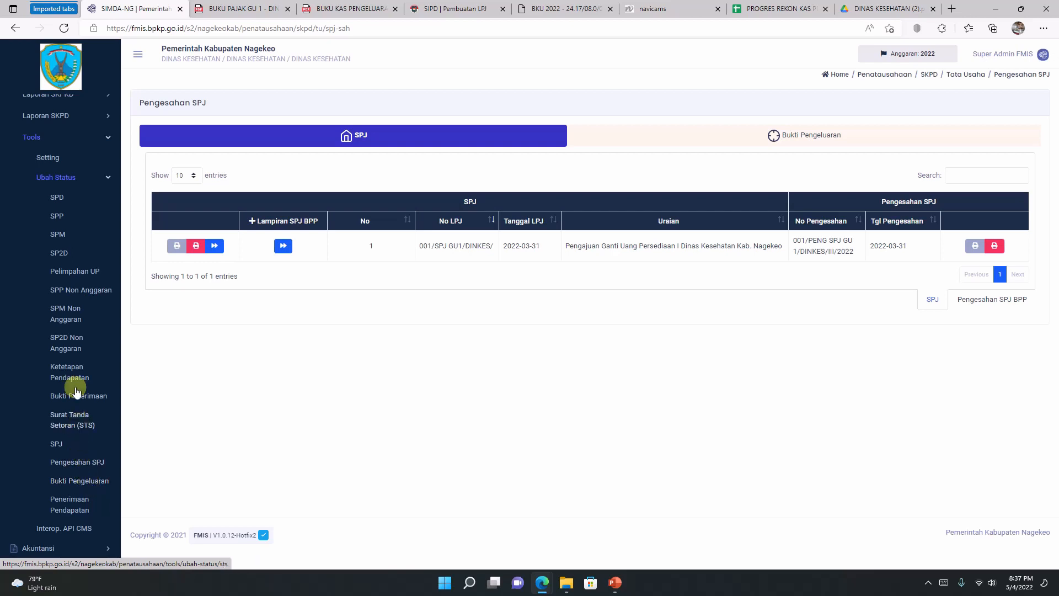
# Look through the remaining document types under Ubah Status and open the SPP status list
pyautogui.scroll(-3, 71, 356)
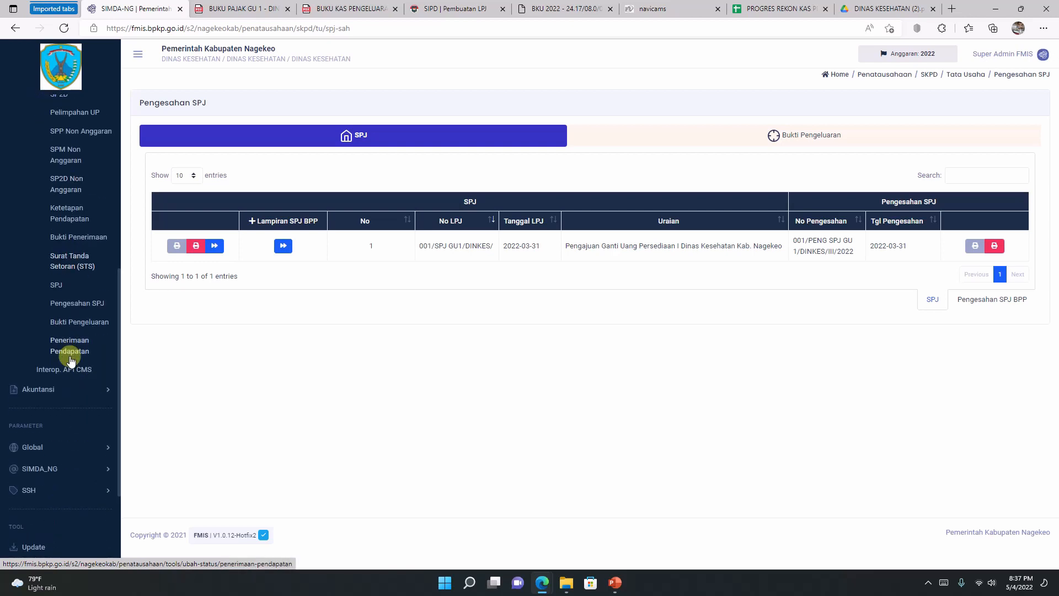
pyautogui.scroll(3, 71, 361)
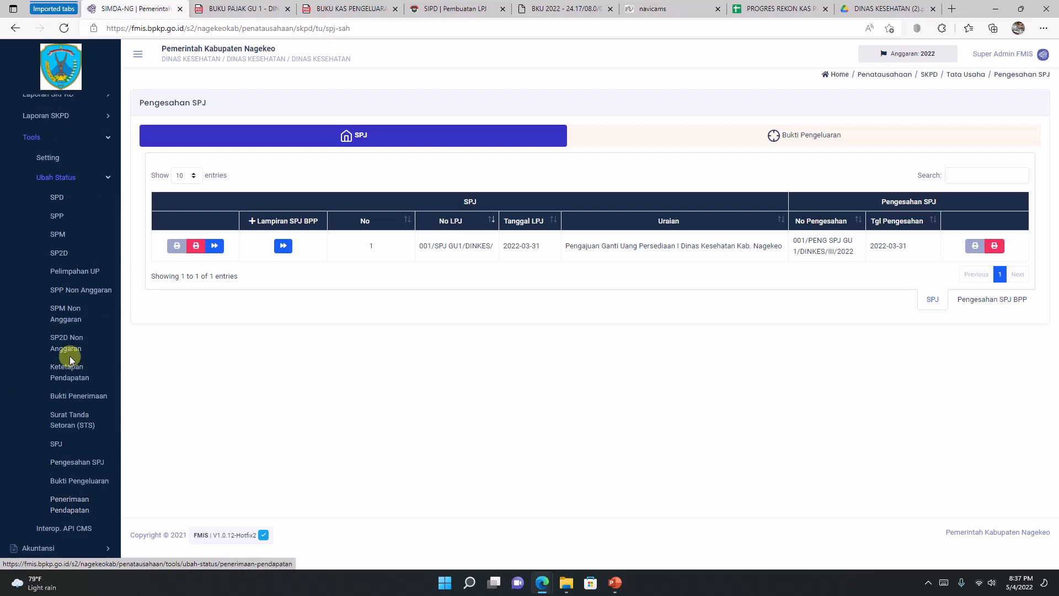
pyautogui.scroll(2, 70, 359)
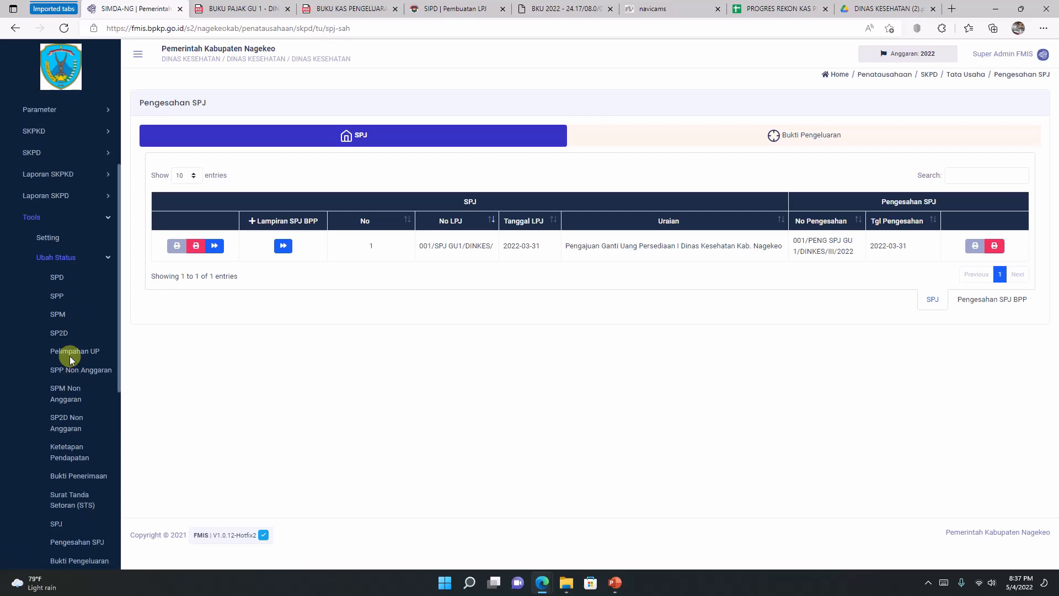
pyautogui.click(59, 300)
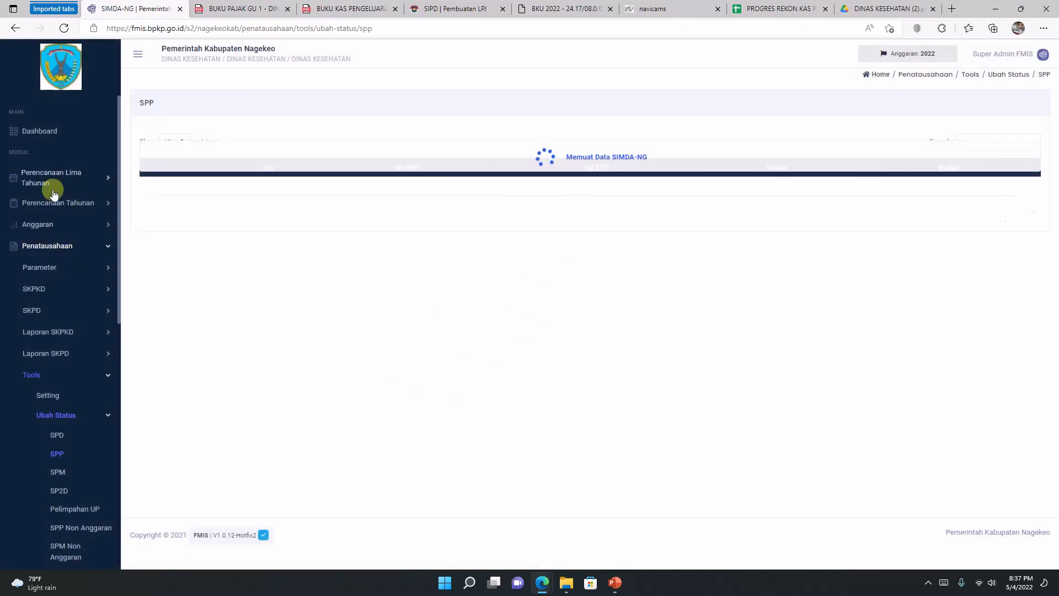
# Open the SPP-GU page from the SKPD expenditure treasurer's SPP section in Penatausahaan
pyautogui.click(35, 250)
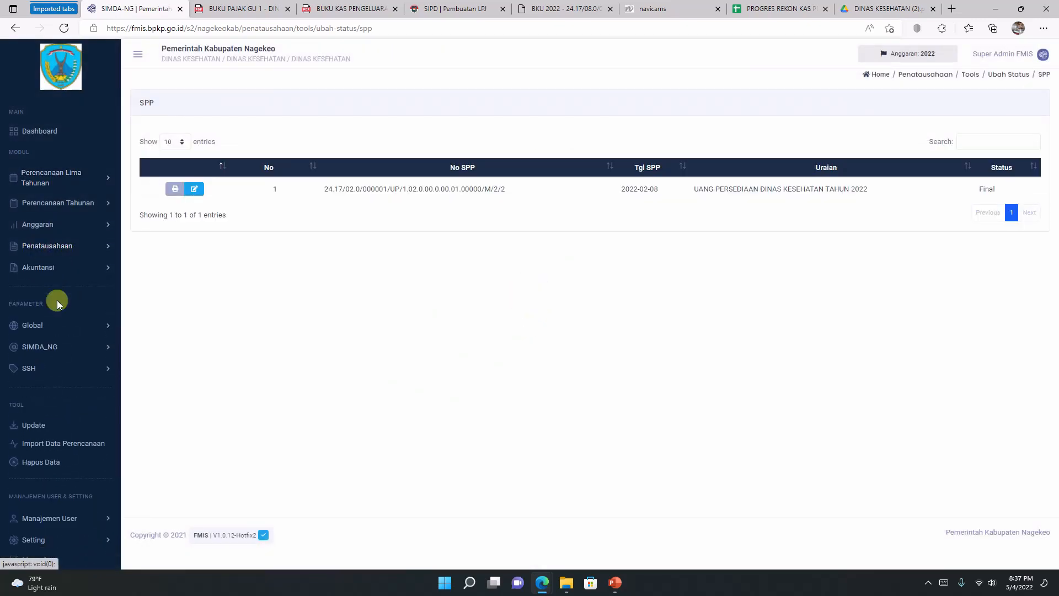
pyautogui.click(48, 244)
pyautogui.click(48, 310)
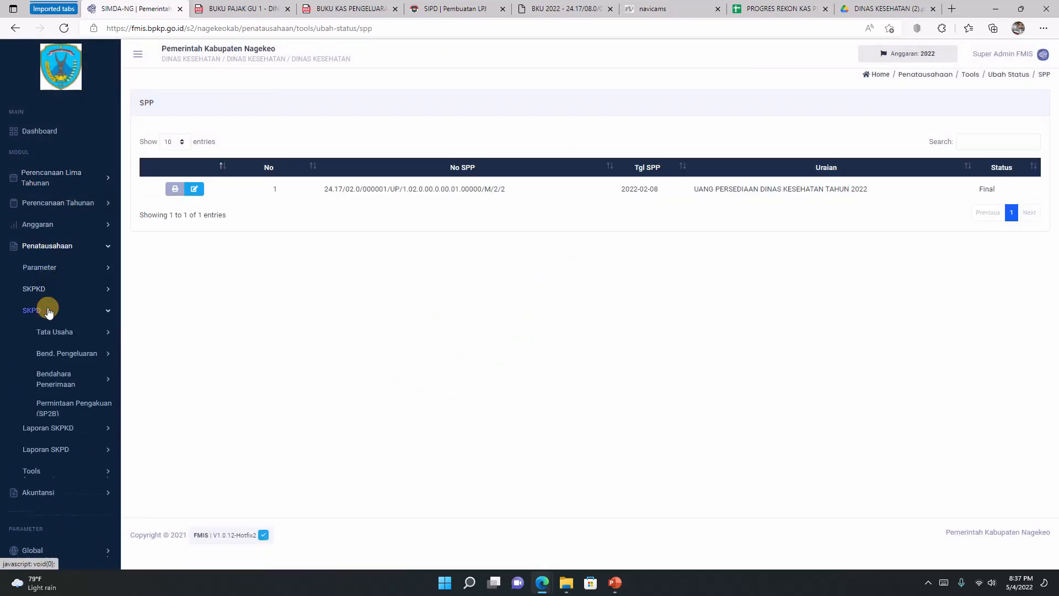
pyautogui.click(74, 357)
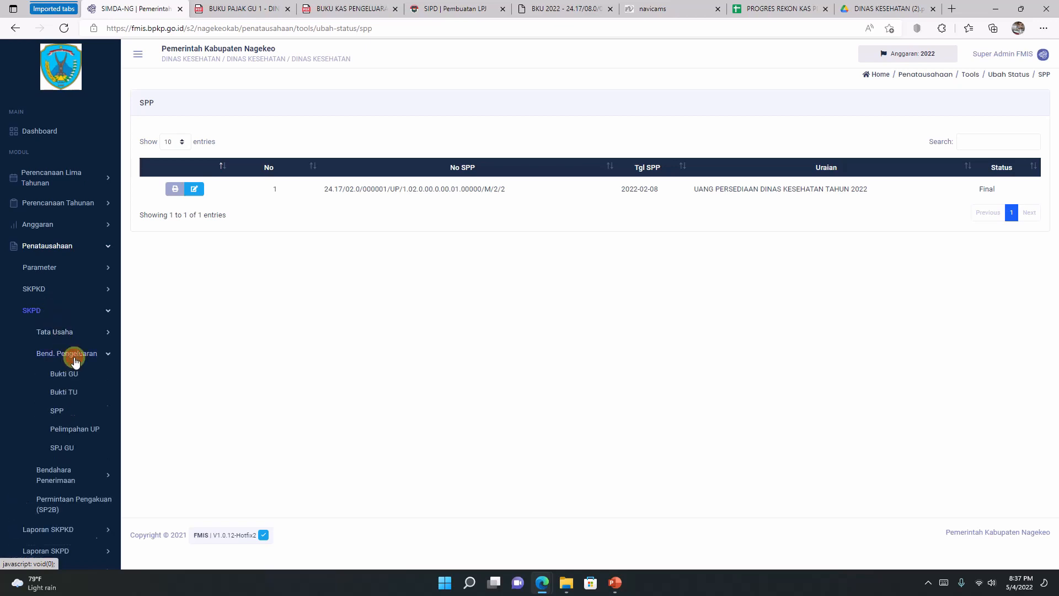
pyautogui.click(58, 411)
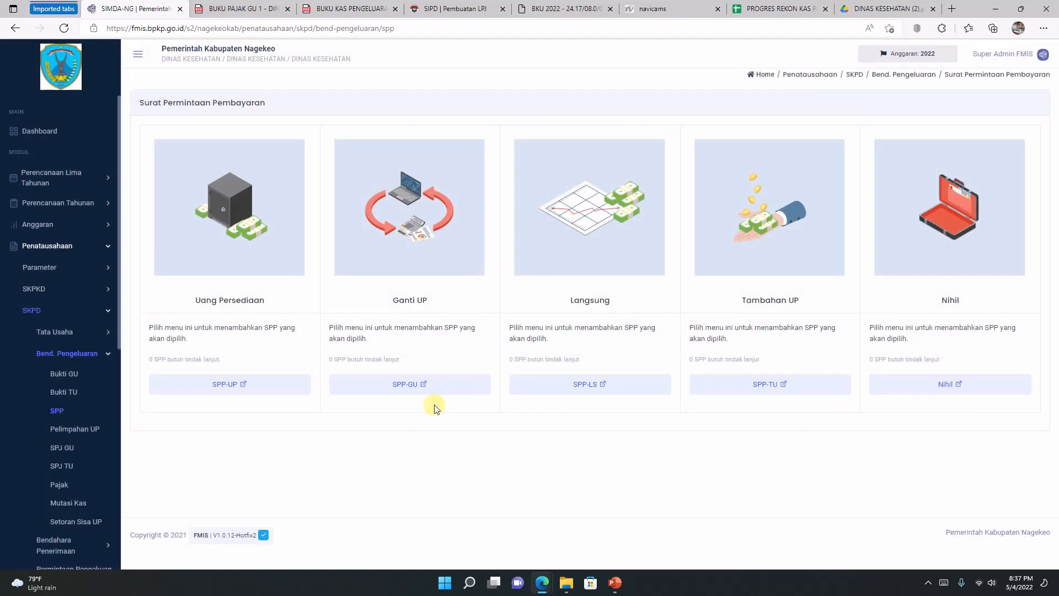
pyautogui.click(416, 390)
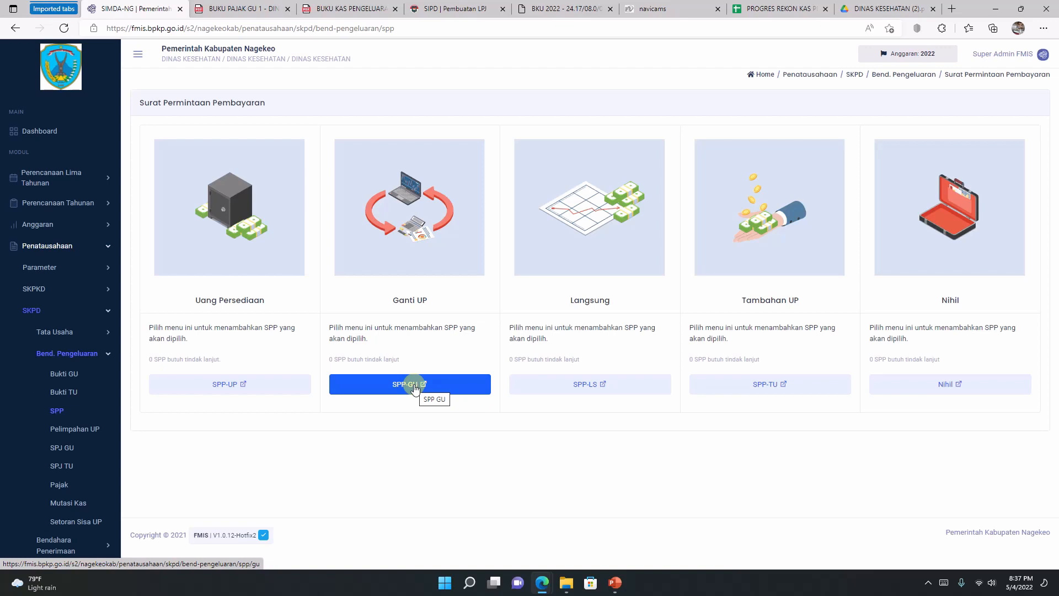
pyautogui.click(415, 389)
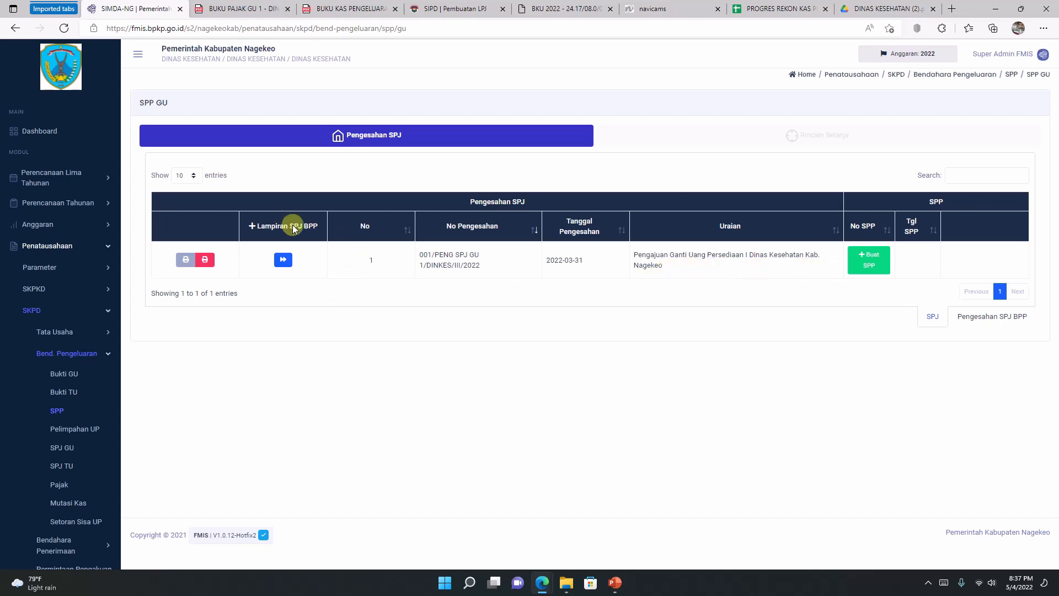
# Try to print the approved SPJ from the SPP GU list in both print versions, closing each print window
pyautogui.click(185, 258)
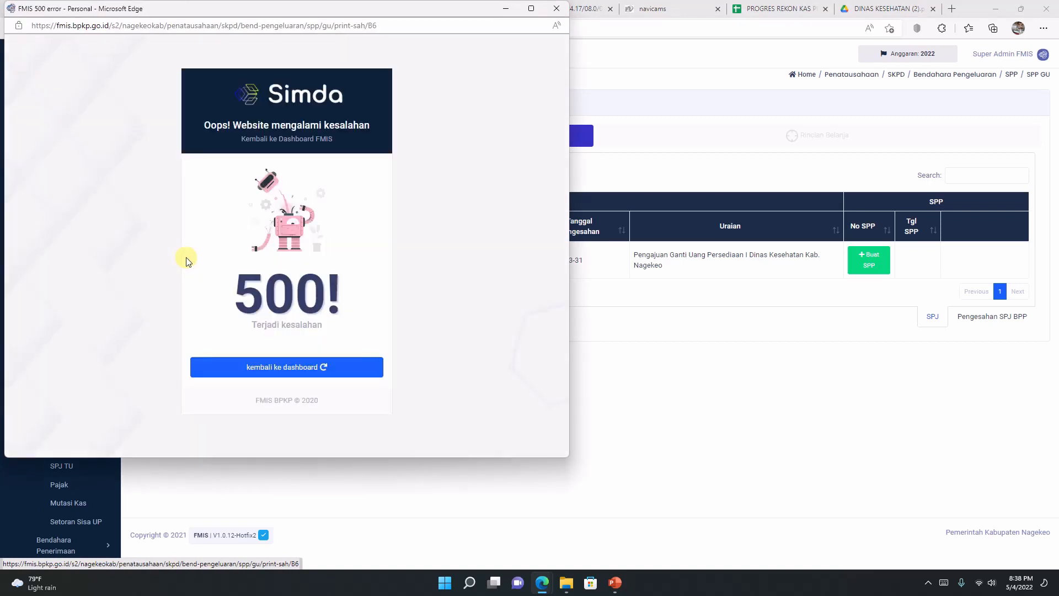
pyautogui.click(557, 8)
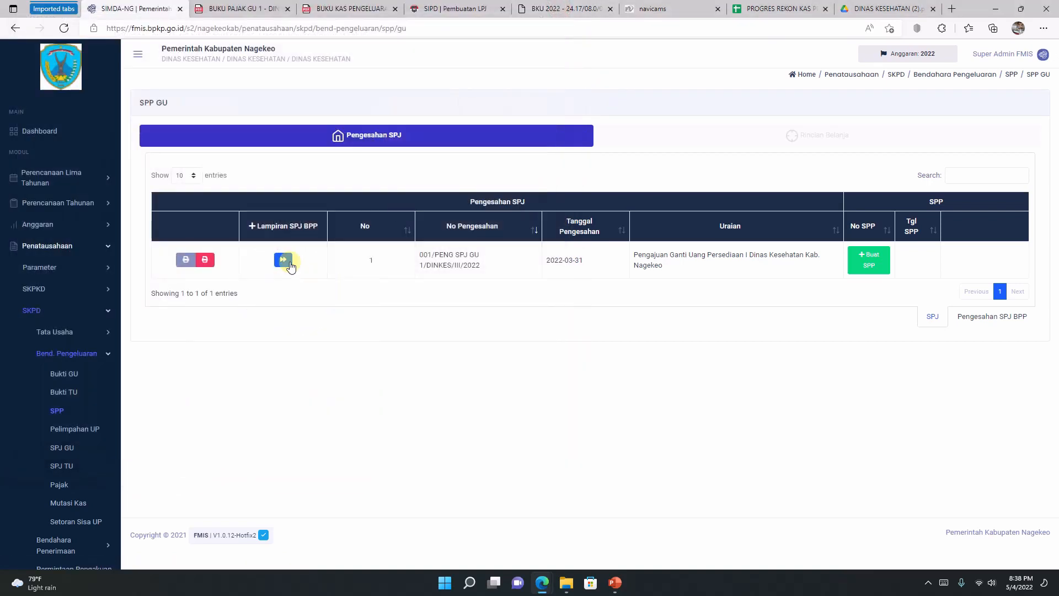
pyautogui.click(205, 258)
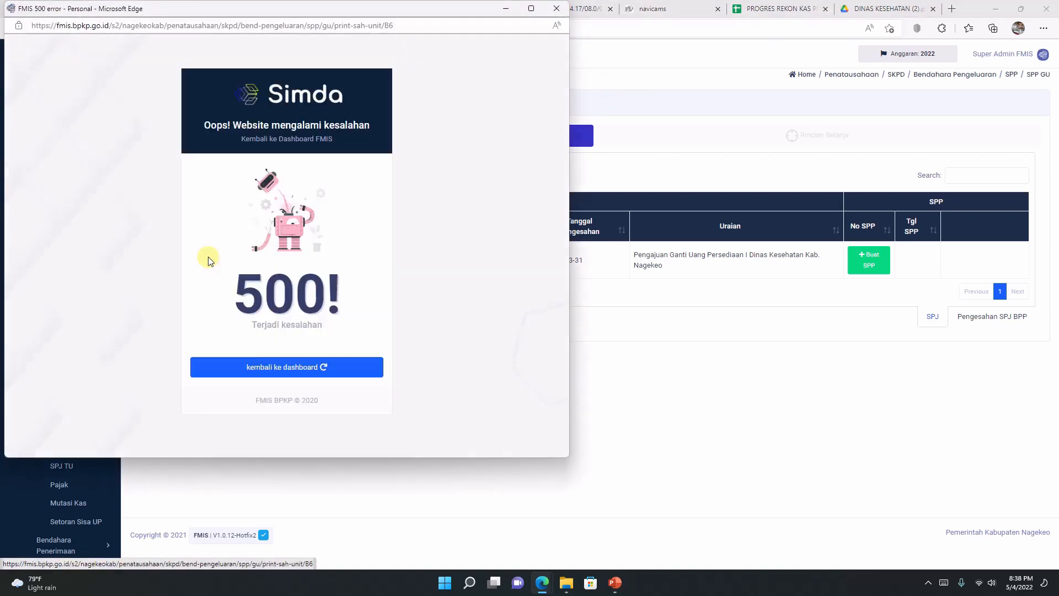
pyautogui.click(557, 9)
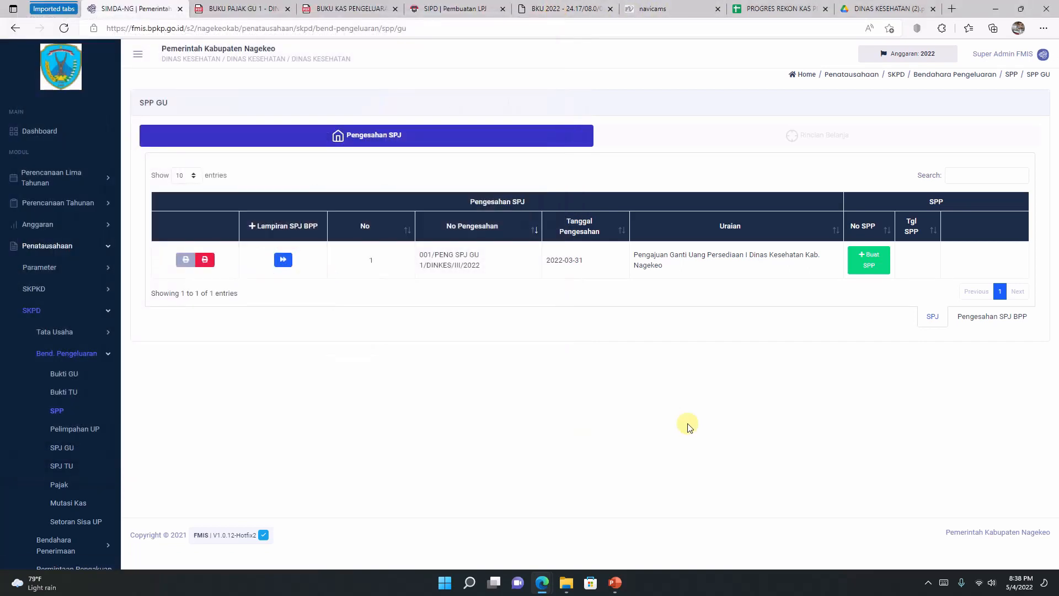
# Start an SPP for the approved GU 1 SPJ, then switch to SIPD and display the Ganti Uang SPPs already issued
pyautogui.click(869, 258)
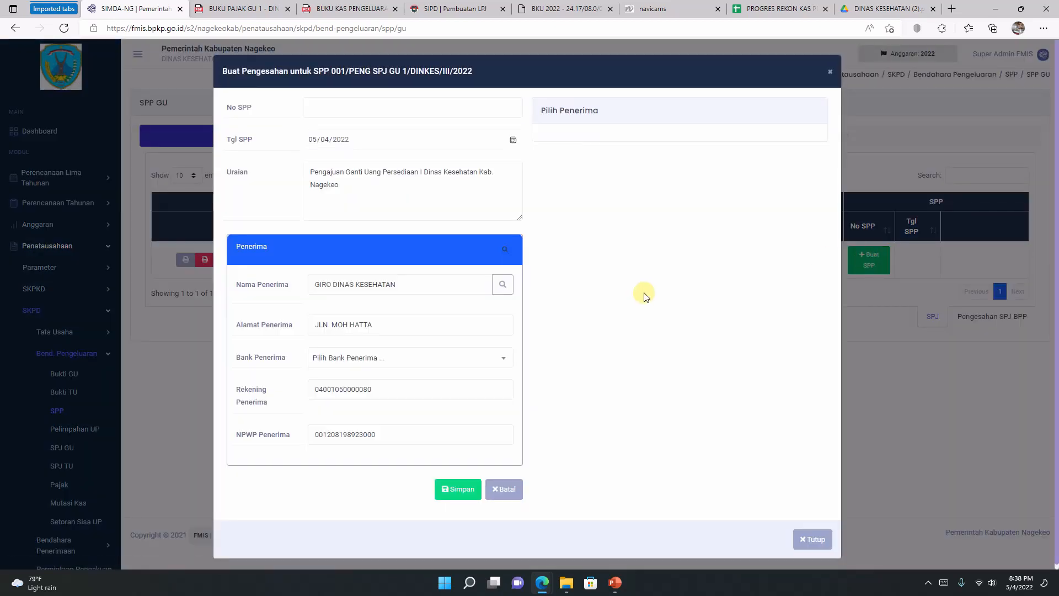
pyautogui.click(433, 10)
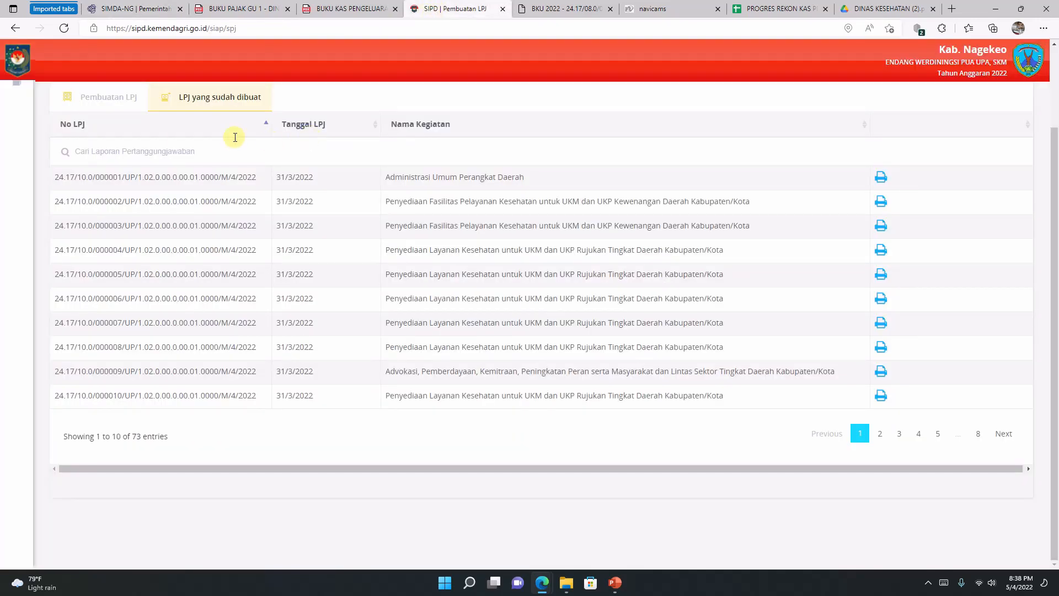
pyautogui.scroll(2, 100, 151)
pyautogui.moveTo(1, 124)
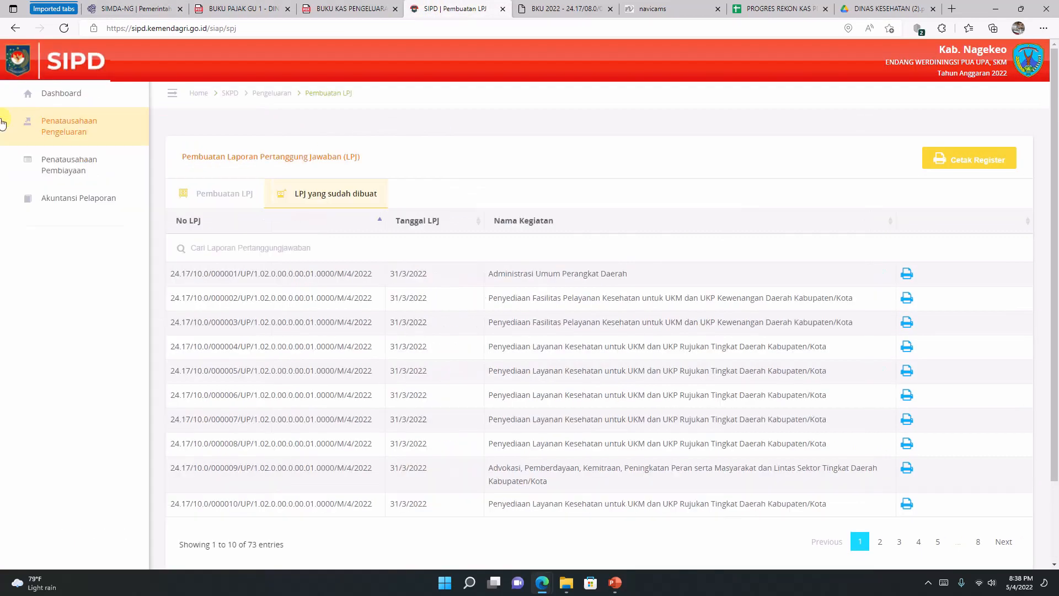
pyautogui.click(38, 131)
pyautogui.scroll(-2, 52, 217)
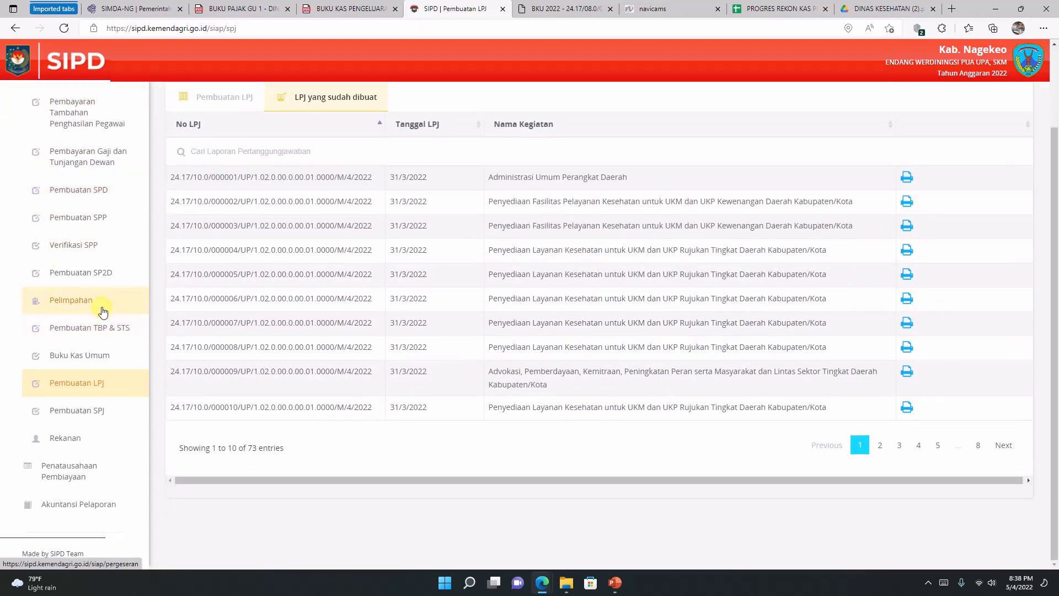
pyautogui.click(80, 219)
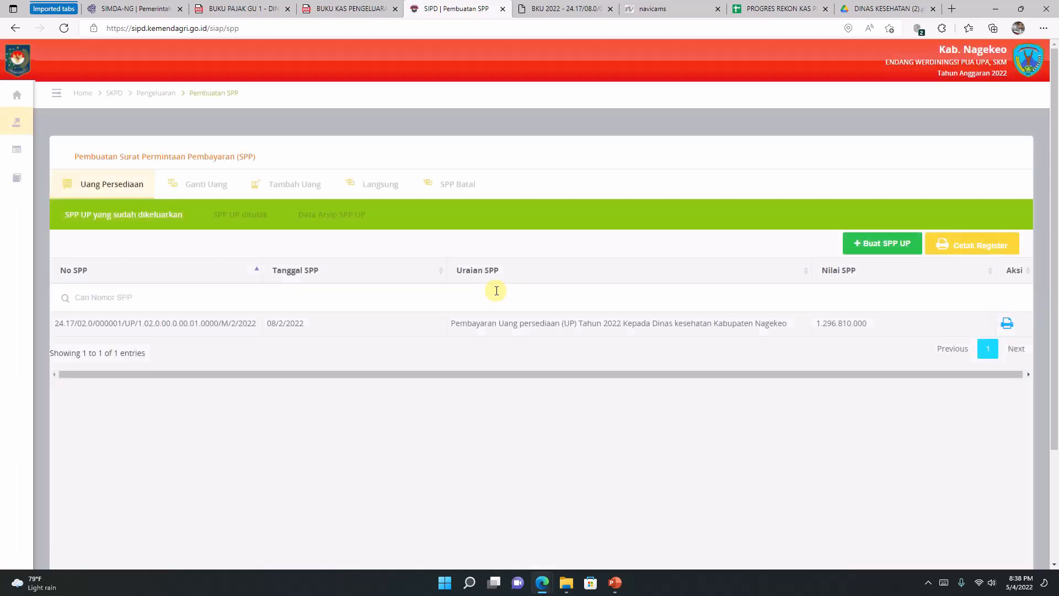
pyautogui.click(213, 184)
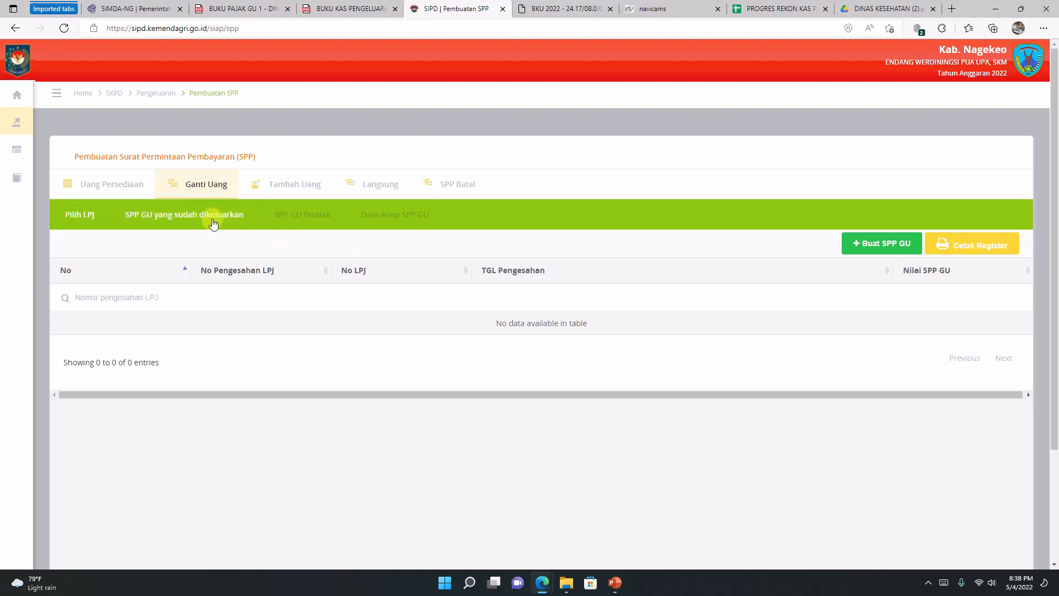
pyautogui.click(147, 214)
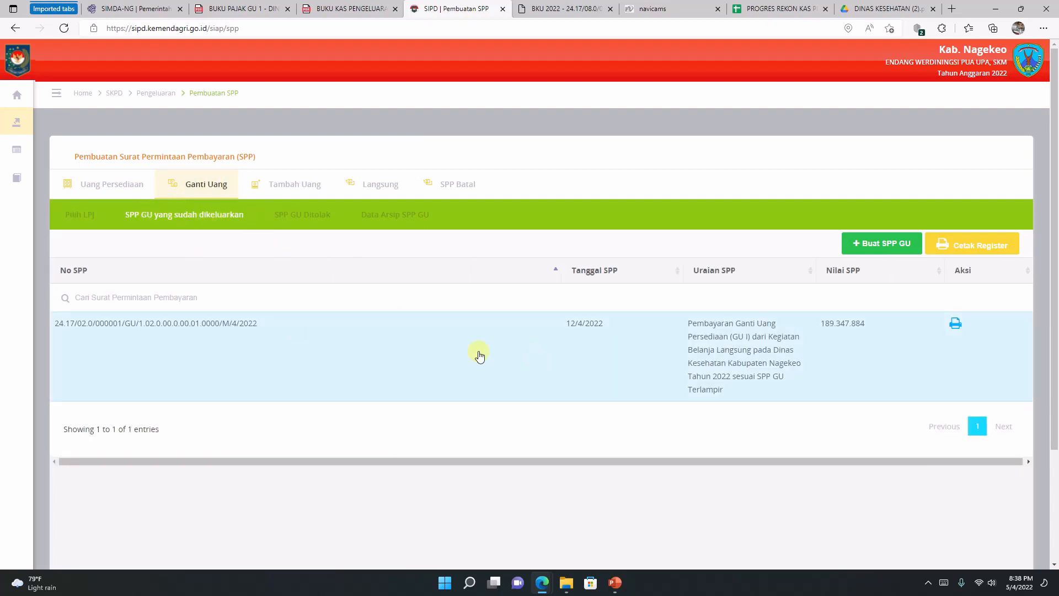
# Copy the SPP GU number 24.17/02.0/000001/GU/1.02.0.00.0.00.01.0000/M/4/2022 from SIPD into No SPP of the SIMDA-NG form
pyautogui.moveTo(259, 336); pyautogui.dragTo(56, 324)
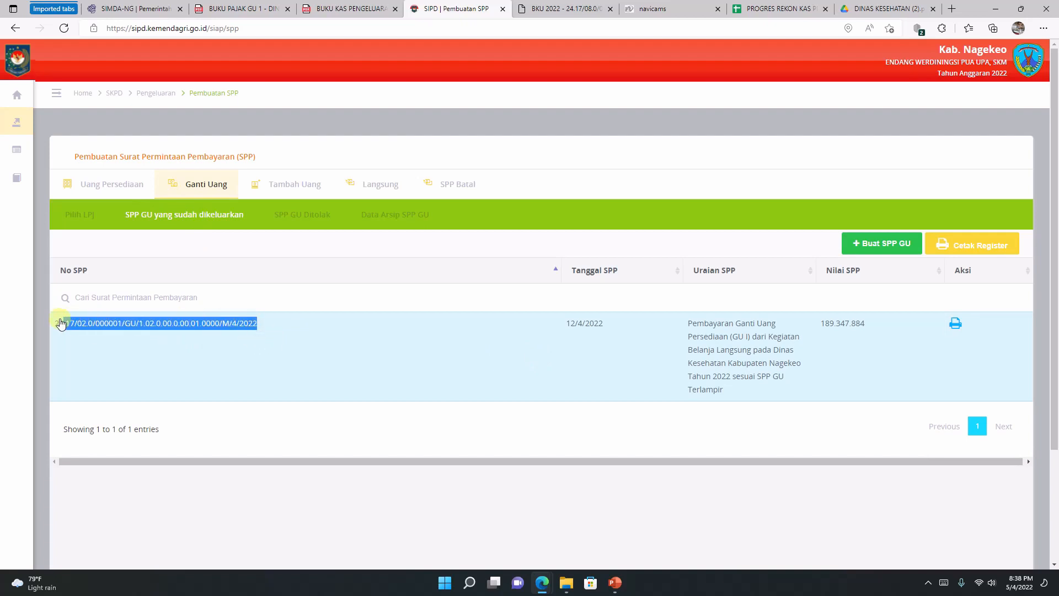
pyautogui.rightClick(116, 326)
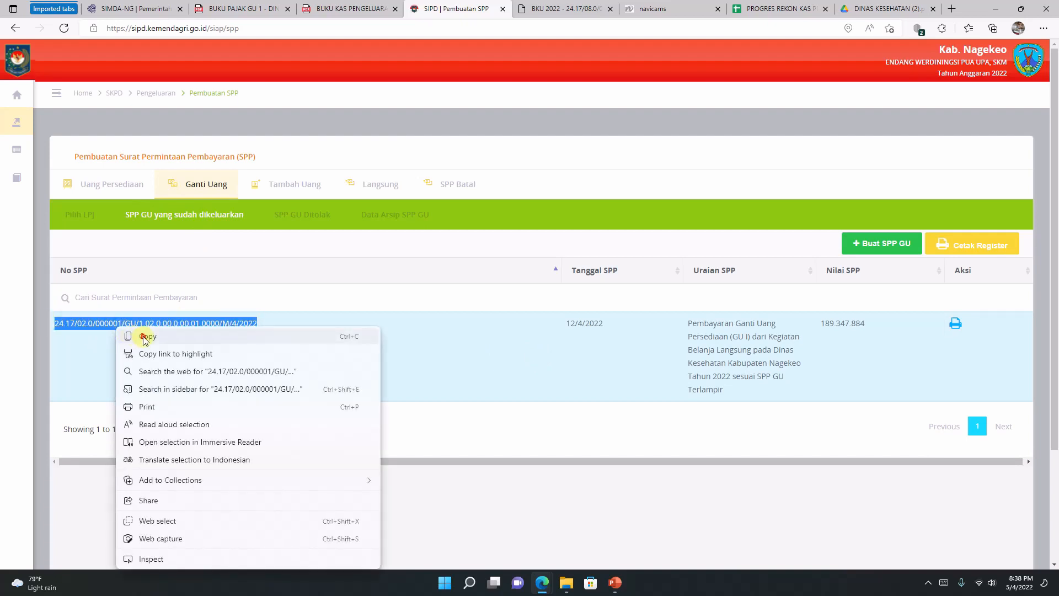
pyautogui.click(145, 335)
pyautogui.click(146, 9)
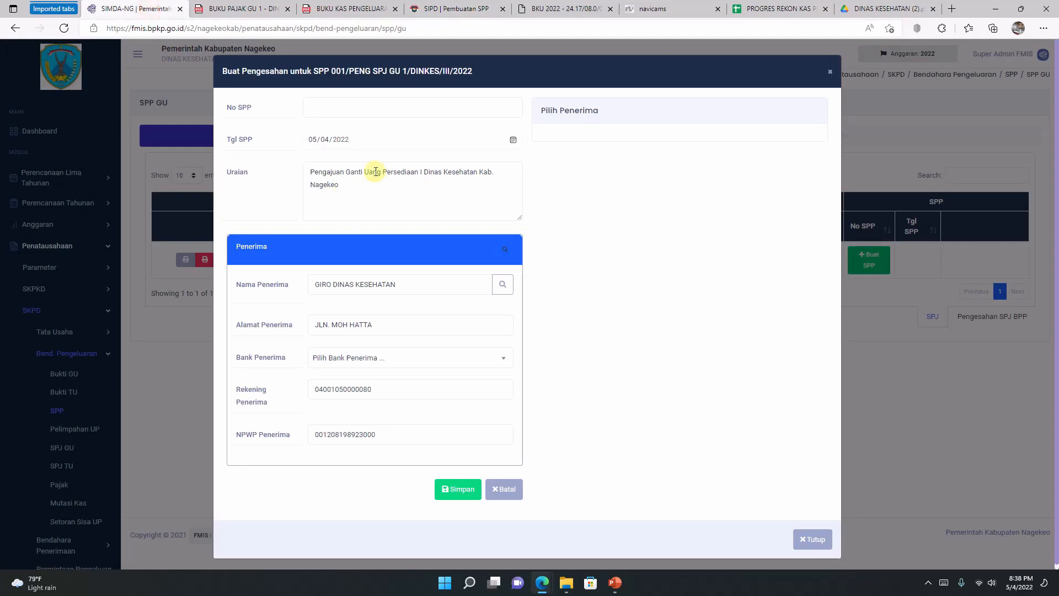
pyautogui.click(344, 106)
pyautogui.rightClick(344, 106)
pyautogui.click(379, 209)
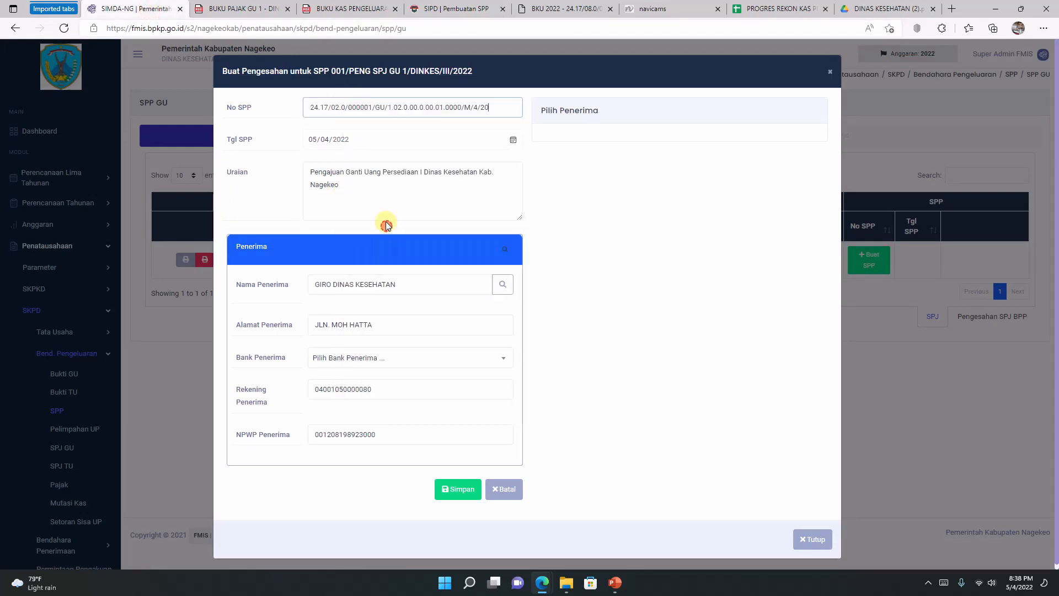
# Check the issued SPP GU's details in SIPD against the new SPP form in SIMDA-NG
pyautogui.click(548, 9)
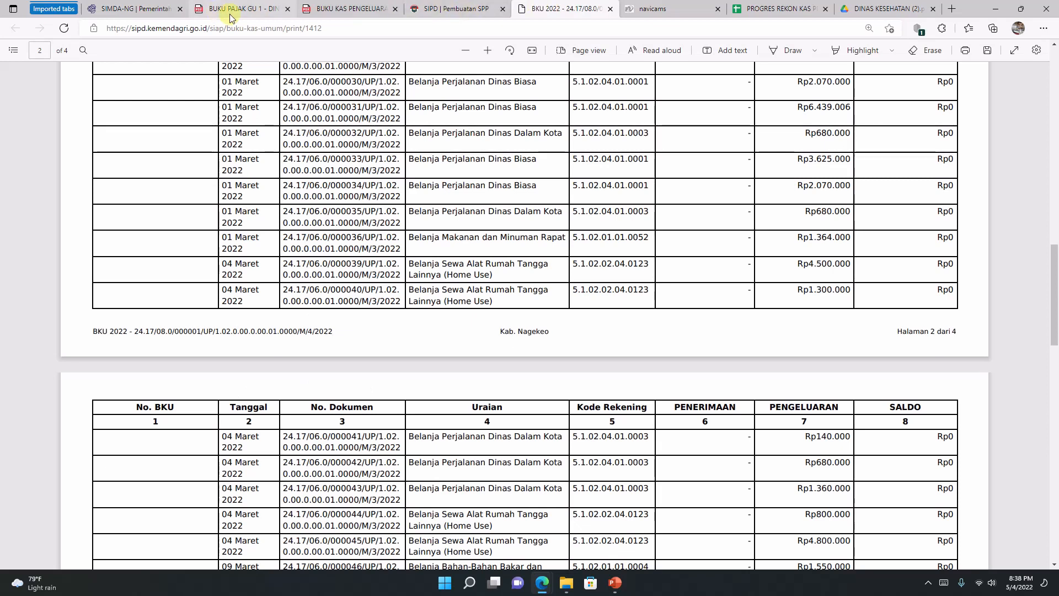
pyautogui.click(479, 12)
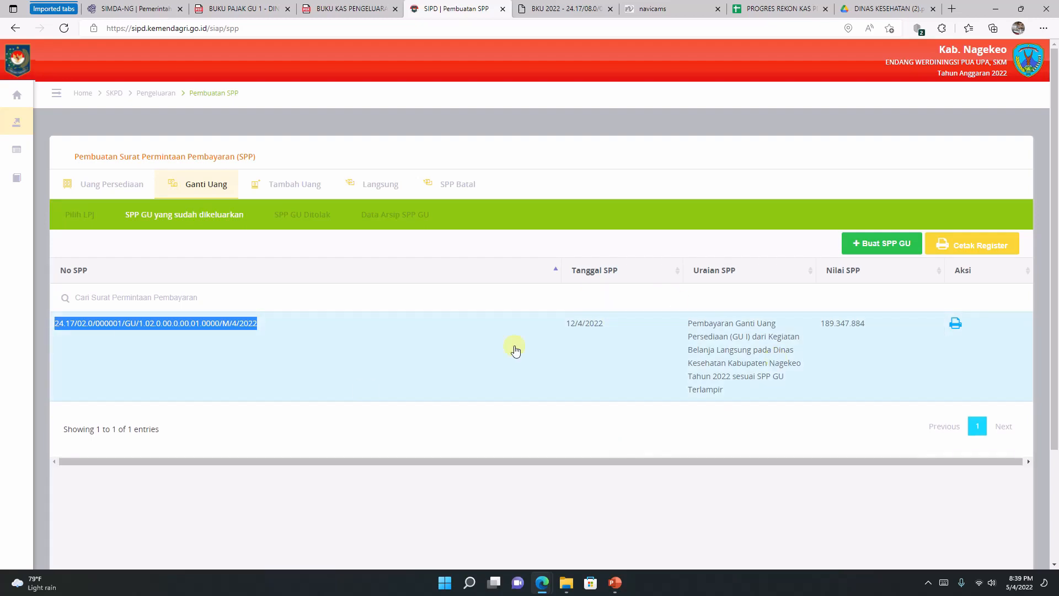
pyautogui.scroll(-3, 665, 328)
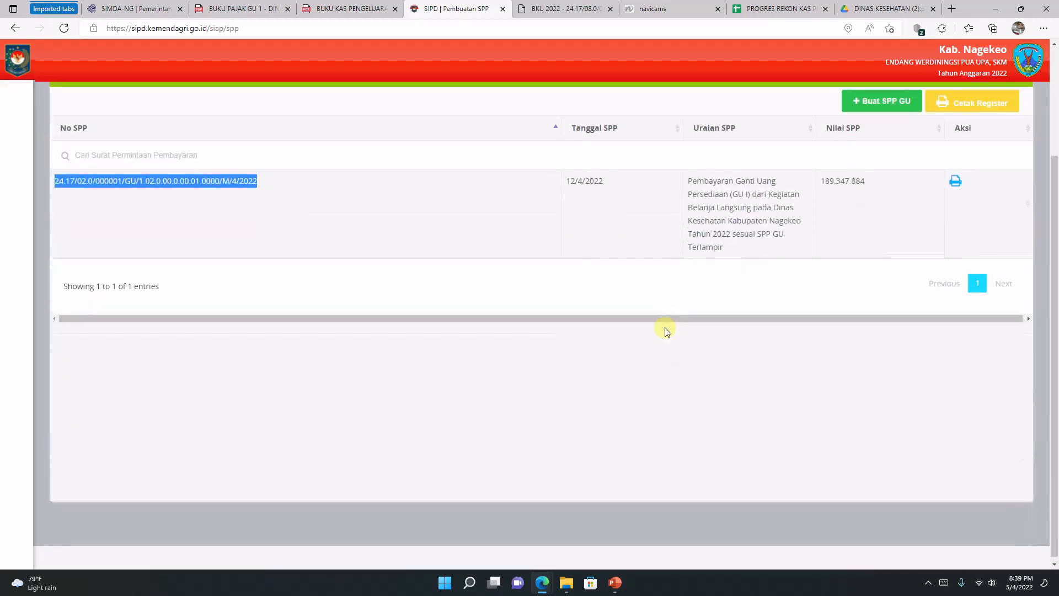
pyautogui.scroll(3, 665, 328)
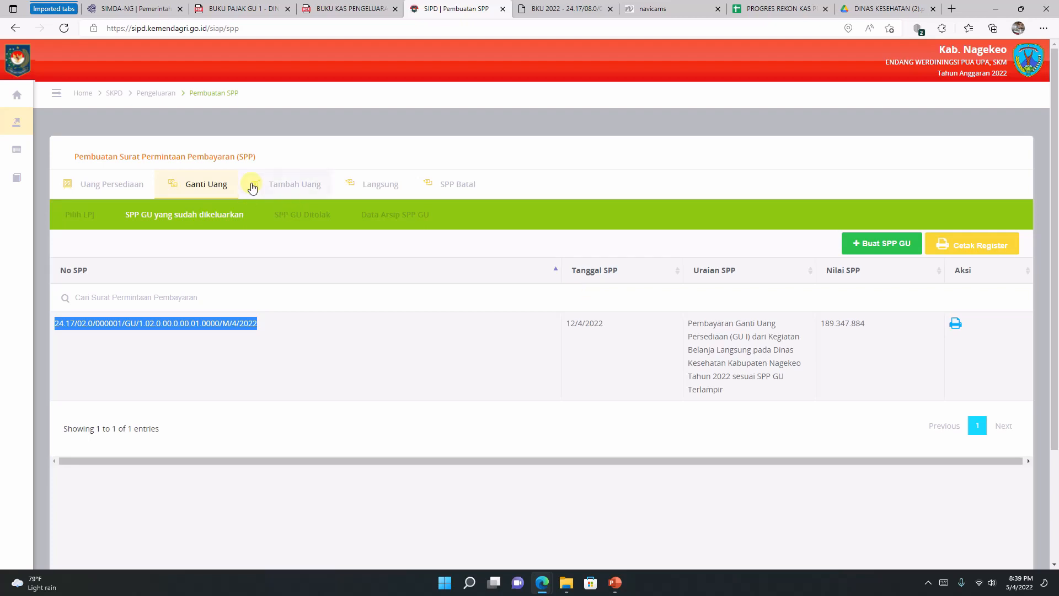
pyautogui.click(149, 10)
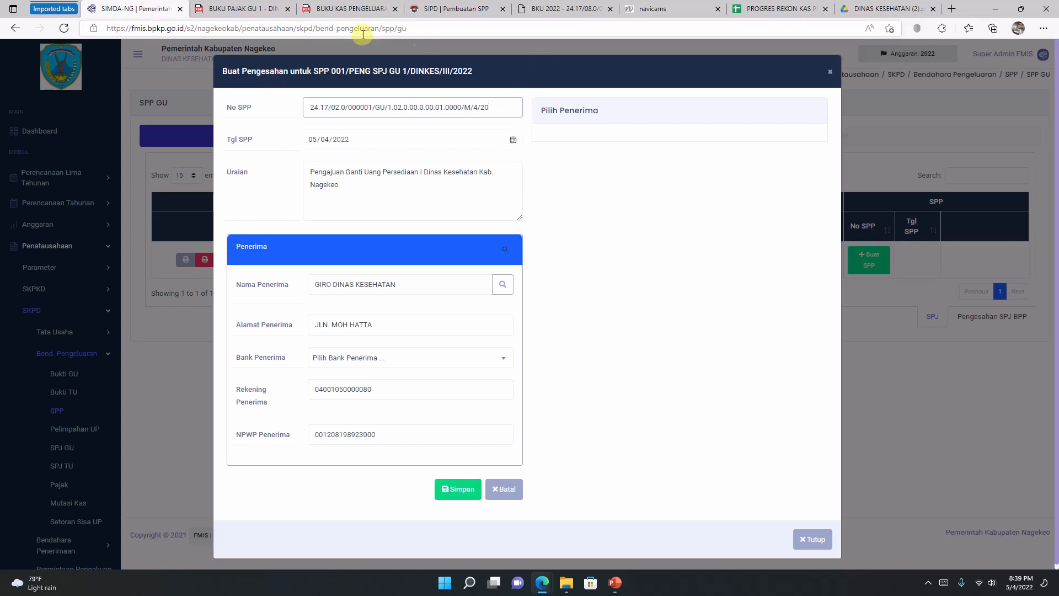
pyautogui.click(451, 10)
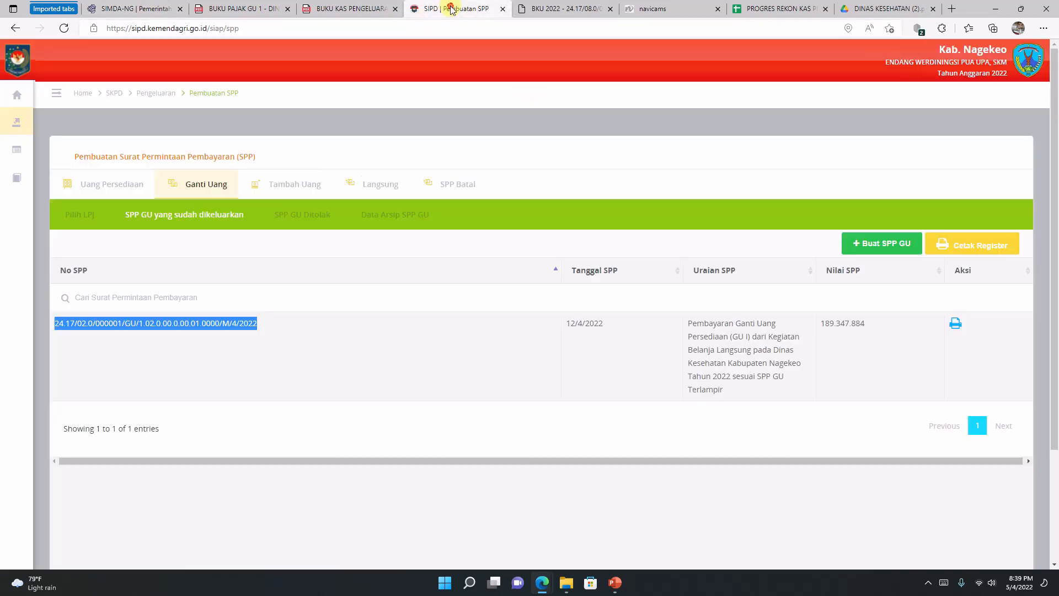
pyautogui.click(119, 8)
# Set the new SPP's date (Tgl SPP) to 12 April 2022
pyautogui.click(513, 141)
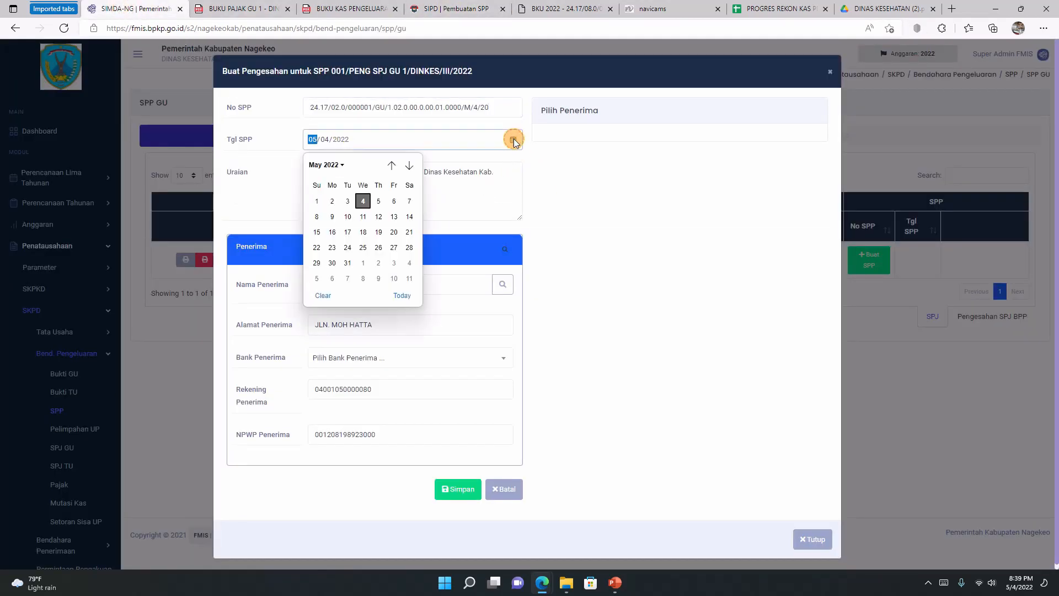
pyautogui.click(392, 165)
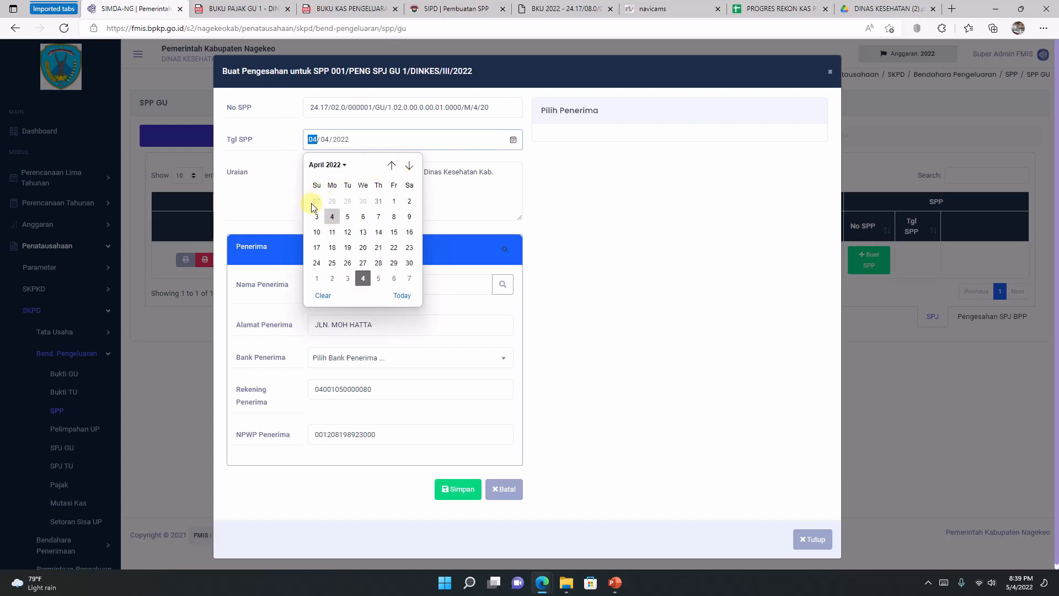
pyautogui.click(348, 232)
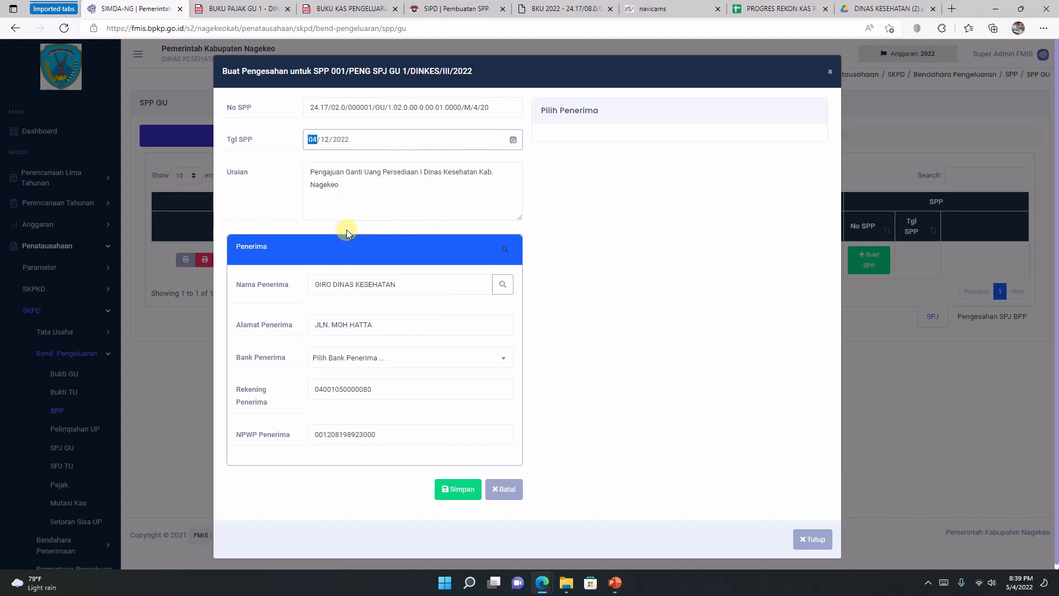
# Set the recipient bank (Bank Penerima) to 1040 BANK NTT CABANG MBAY and save the new SPP
pyautogui.click(331, 178)
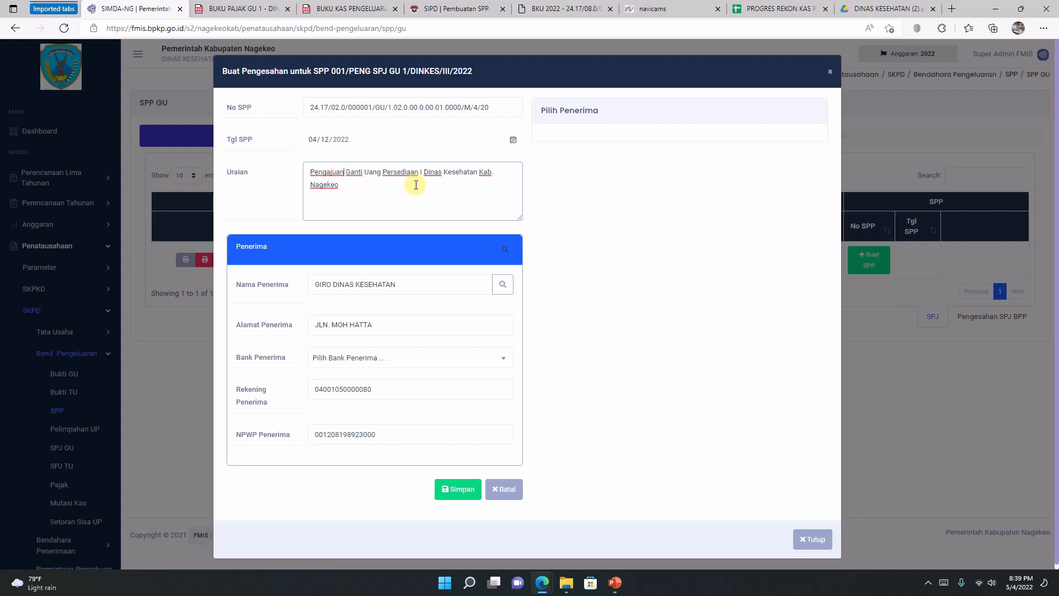
pyautogui.scroll(-1, 416, 185)
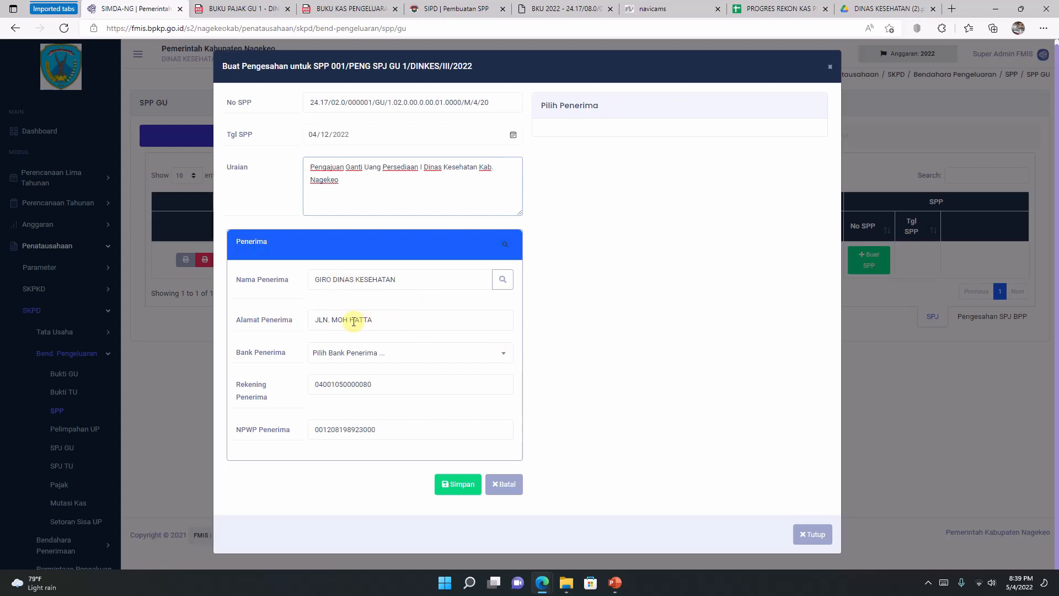
pyautogui.click(406, 353)
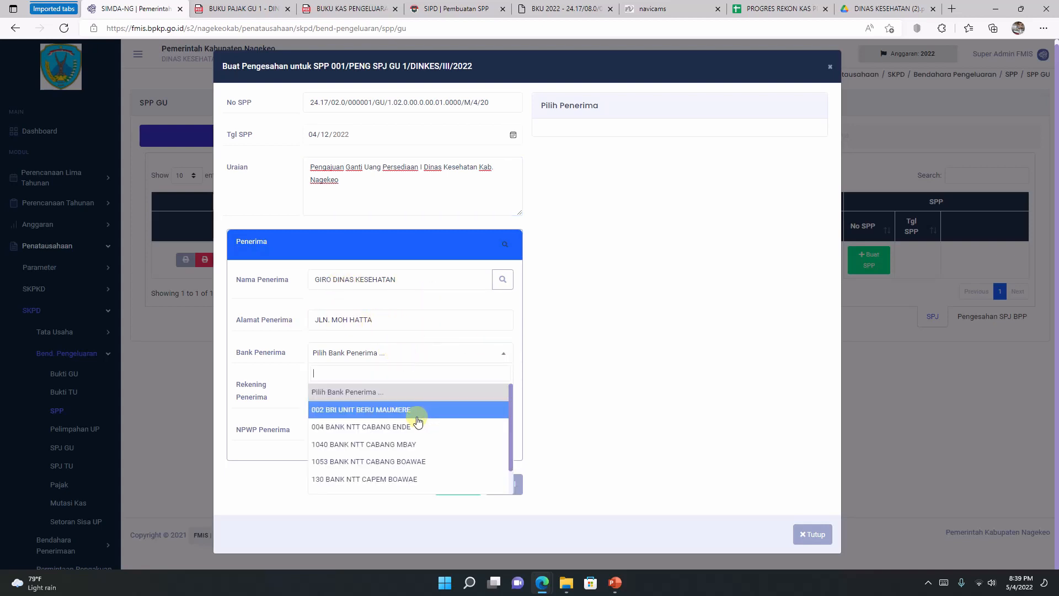
pyautogui.scroll(-1, 413, 408)
pyautogui.click(394, 429)
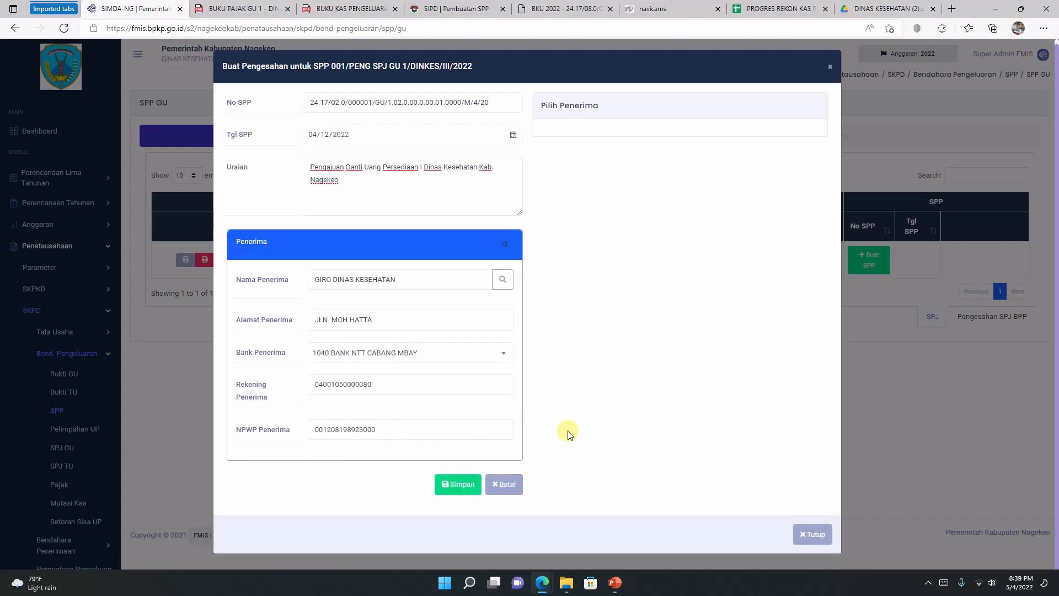
pyautogui.click(455, 488)
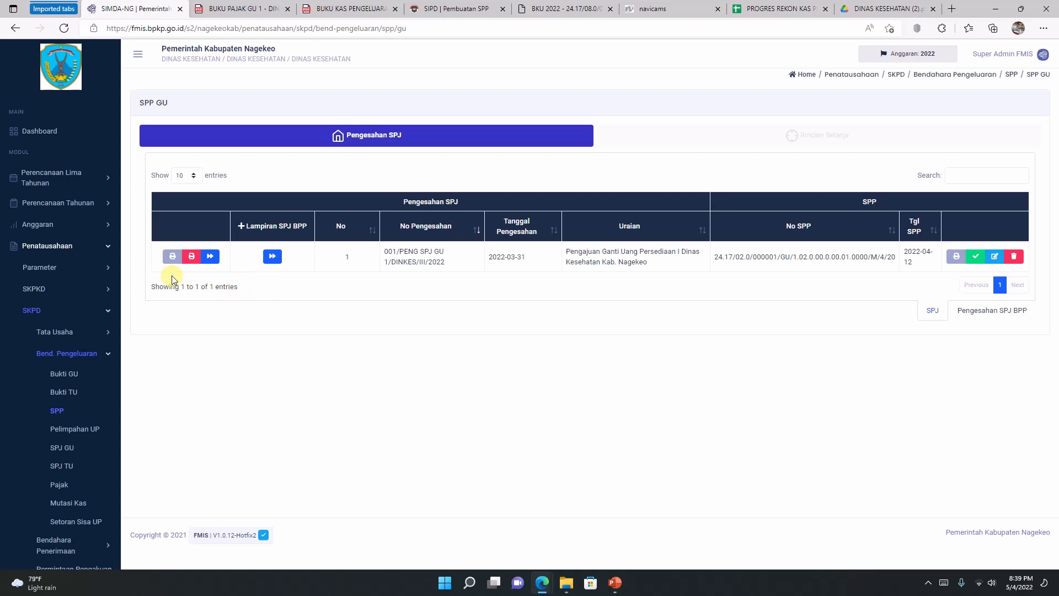
# Open the printout of the newly saved SPP-GU and review its cover page and spending breakdown through the last page
pyautogui.click(955, 256)
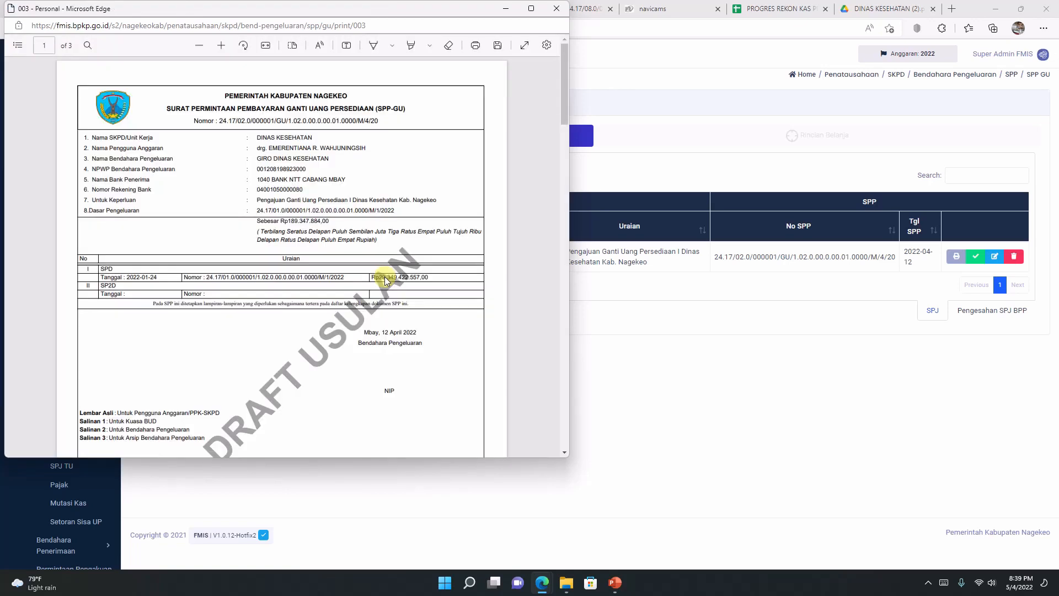
pyautogui.scroll(-1, 385, 280)
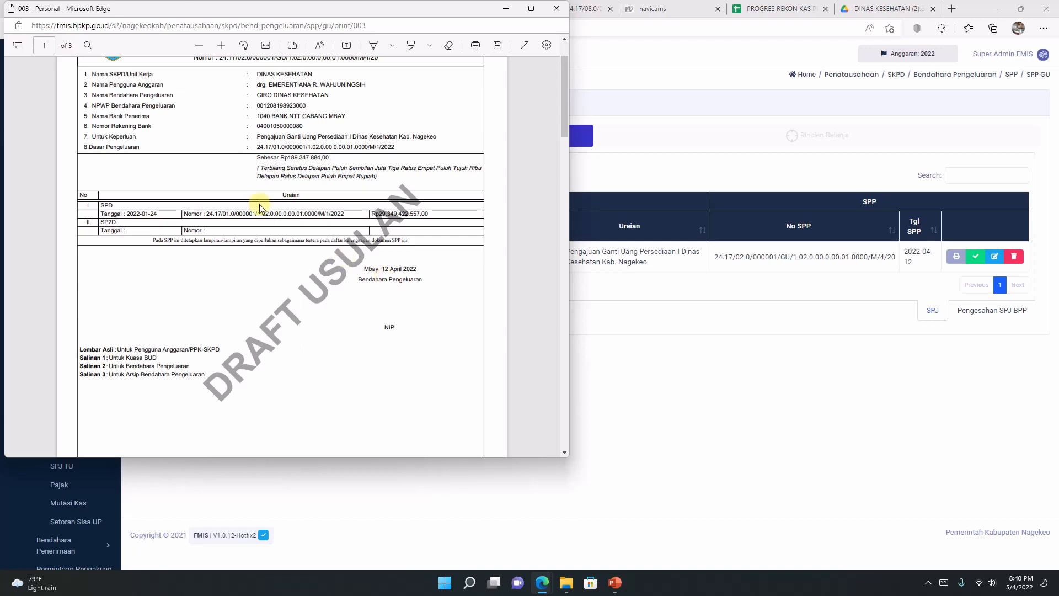
pyautogui.scroll(1, 255, 201)
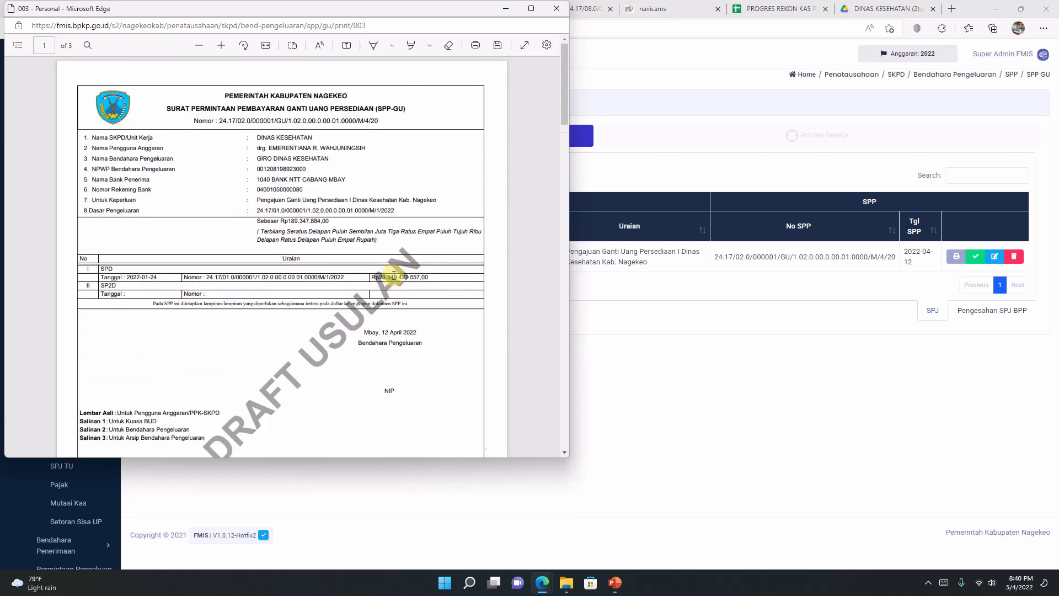
pyautogui.scroll(-2, 394, 275)
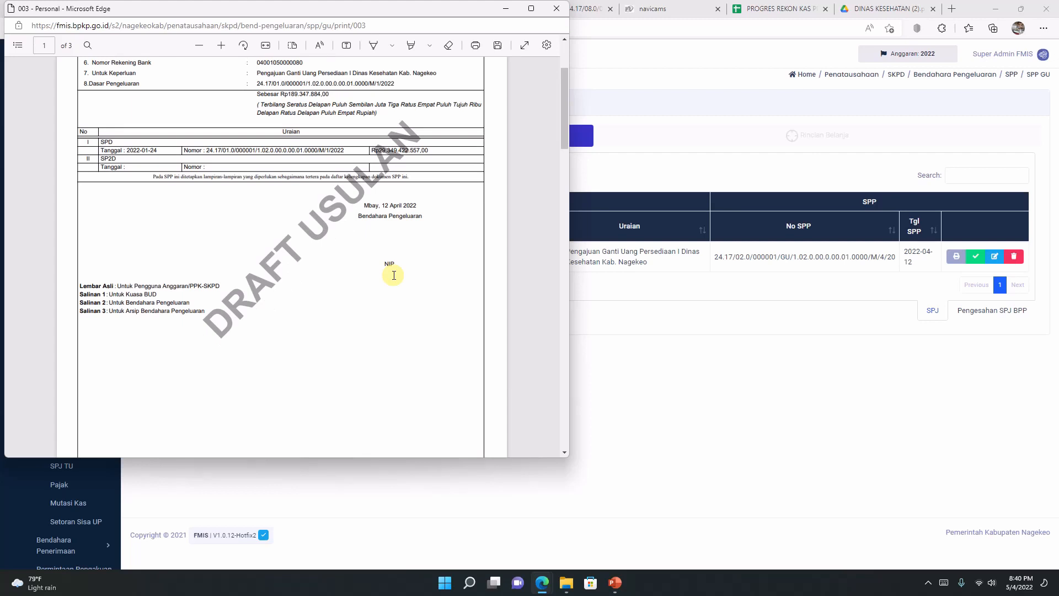
pyautogui.scroll(-6, 394, 274)
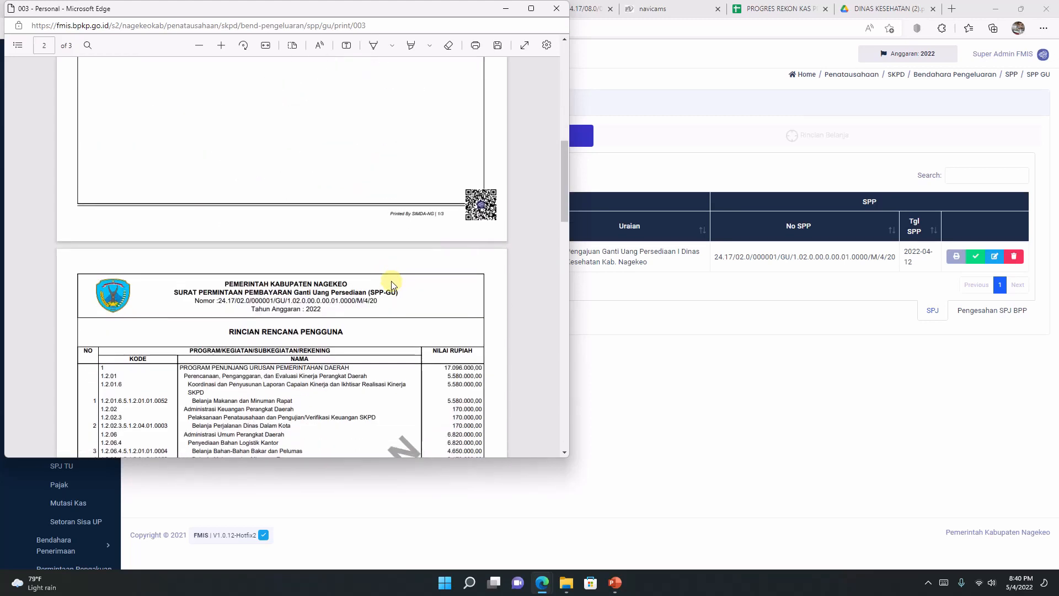
pyautogui.scroll(-10, 391, 284)
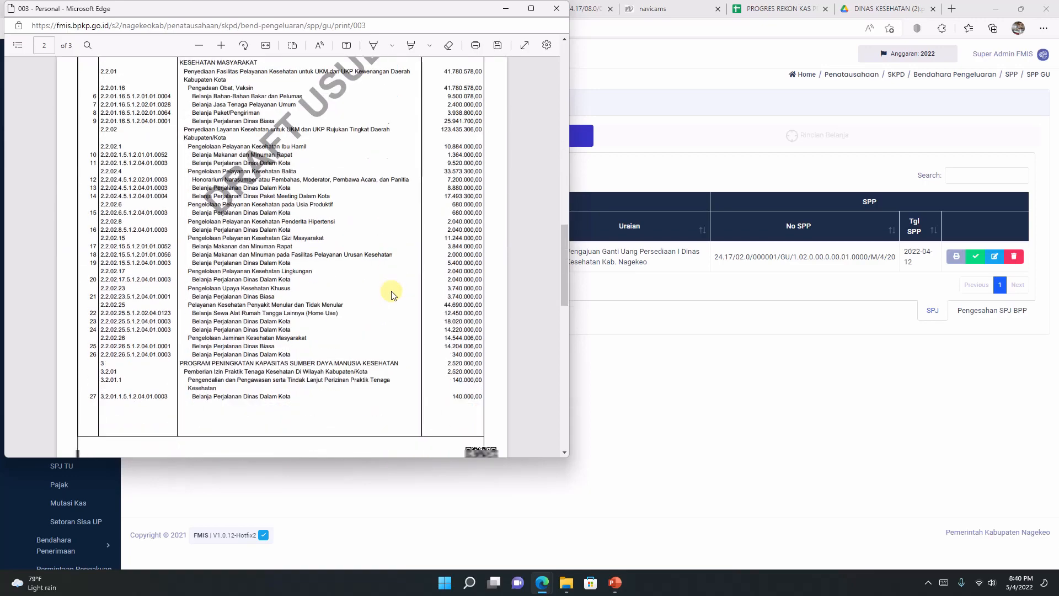
pyautogui.scroll(-5, 390, 302)
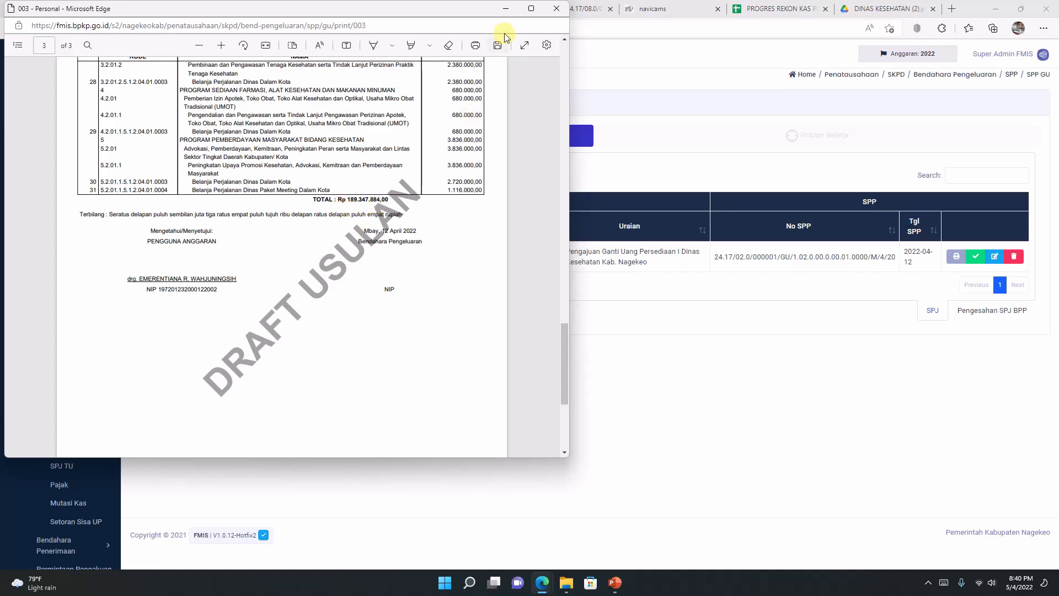
# Maximize the SPP-GU printout and enlarge its last page to read the total and signature block
pyautogui.click(531, 10)
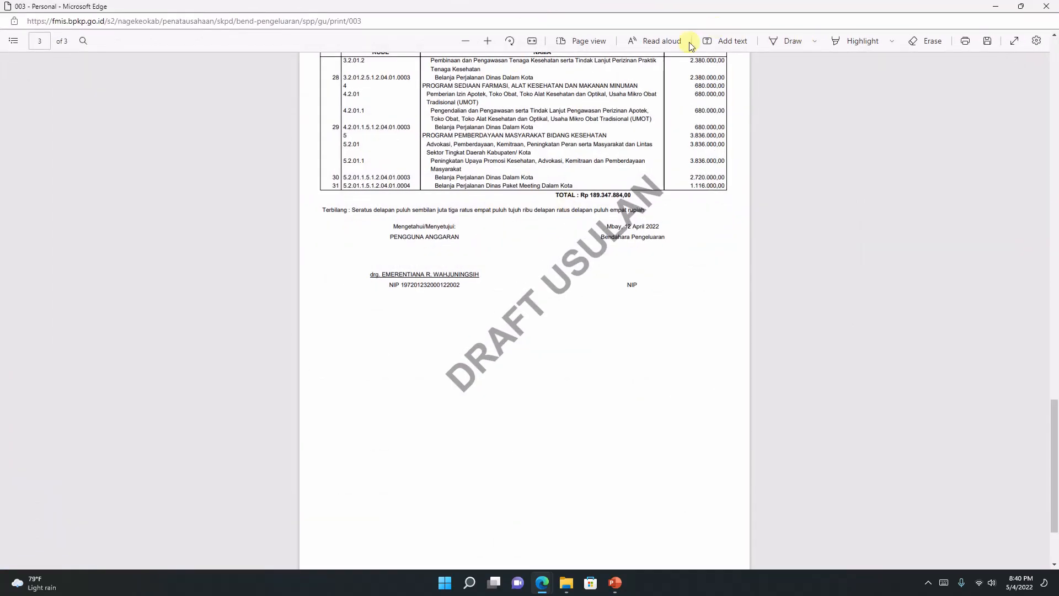
pyautogui.click(489, 41)
pyautogui.click(489, 40)
pyautogui.click(488, 41)
pyautogui.click(489, 41)
pyautogui.click(489, 40)
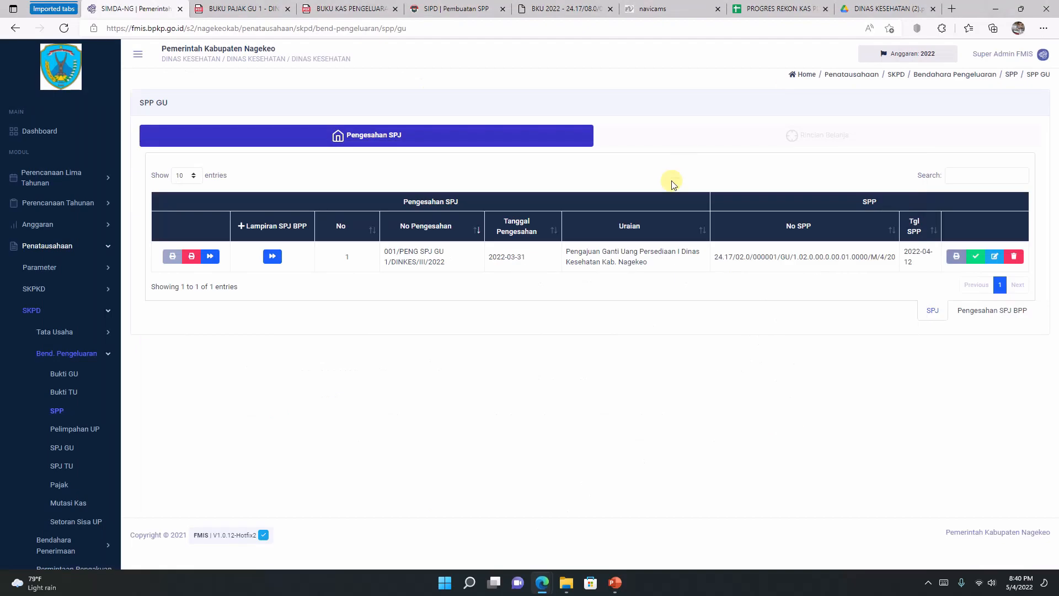
# Place the SPP-GU printout over the SIPD list of issued SPP GU and compare its total with the Nilai SPP there
pyautogui.click(436, 9)
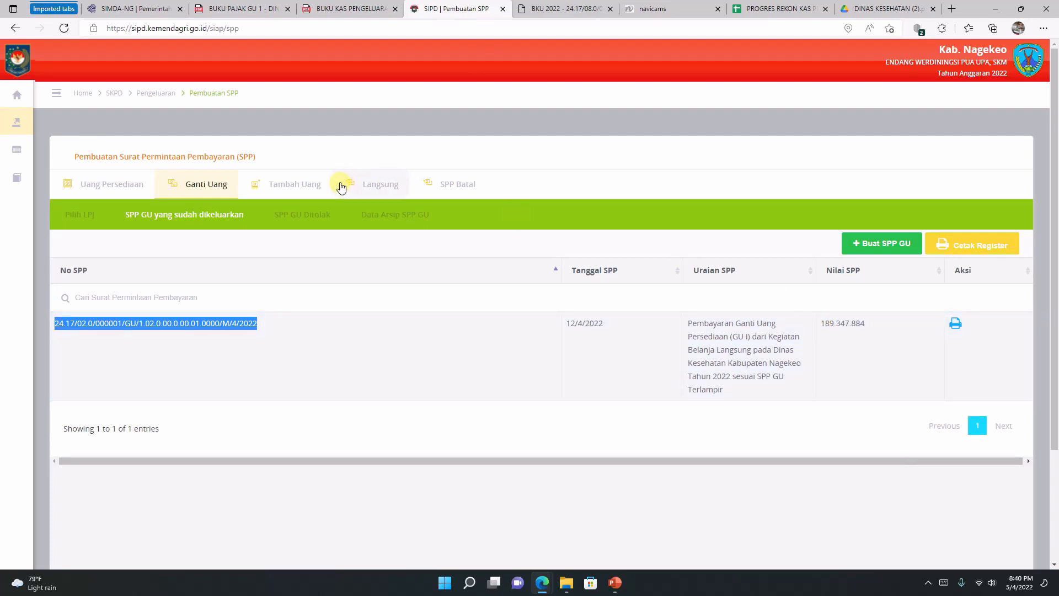
pyautogui.click(147, 8)
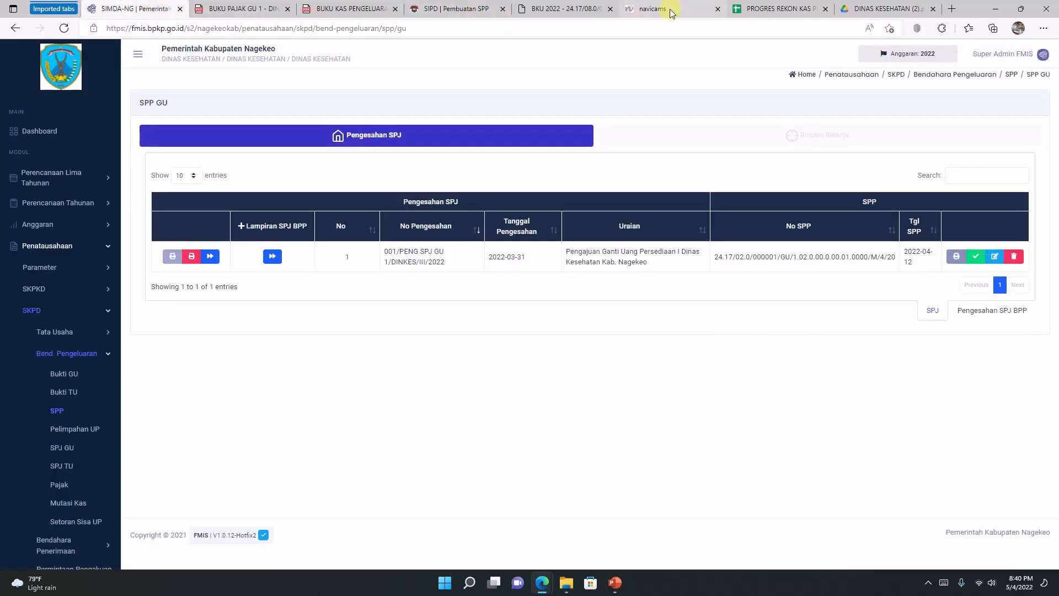
pyautogui.moveTo(557, 563)
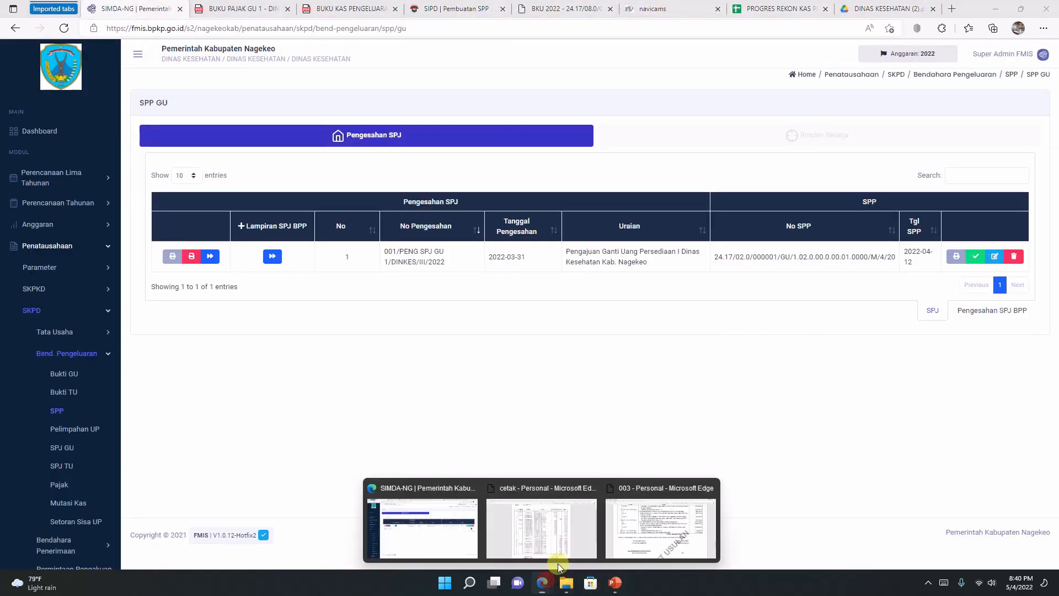
pyautogui.click(654, 526)
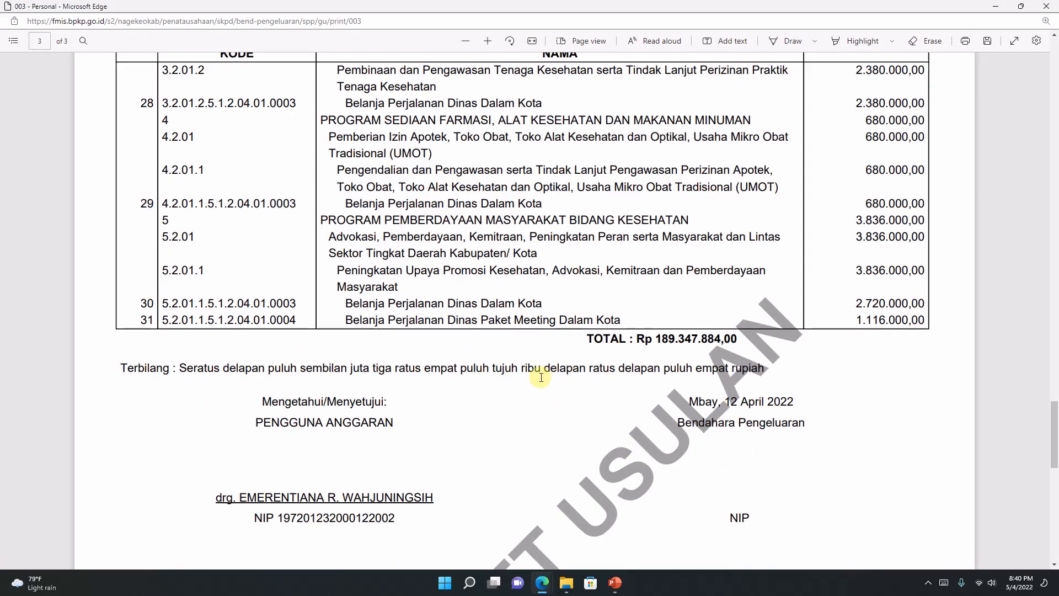
pyautogui.click(1019, 7)
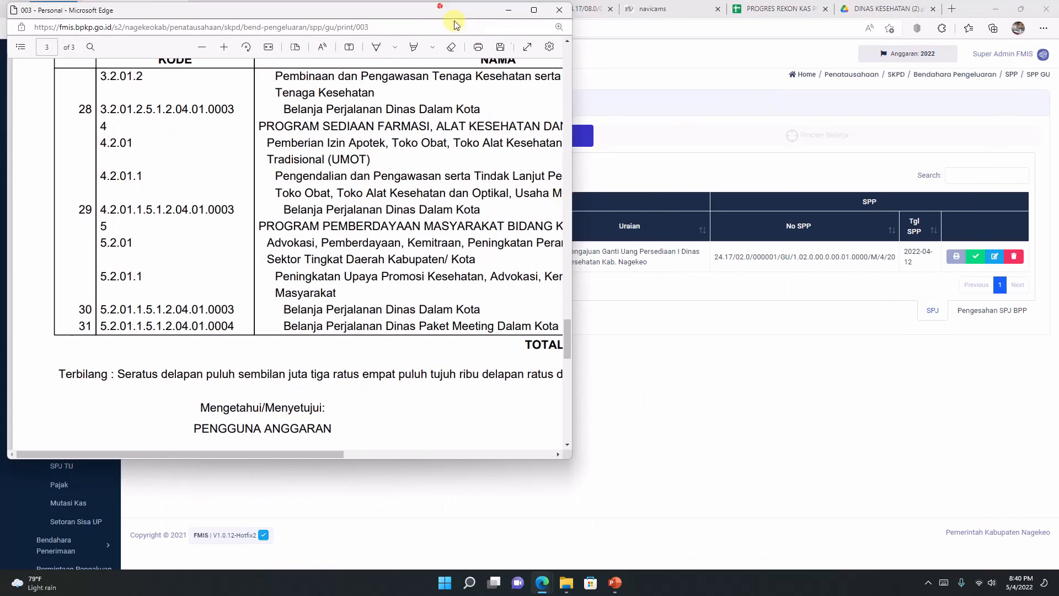
pyautogui.moveTo(456, 19); pyautogui.dragTo(867, 189)
pyautogui.click(439, 9)
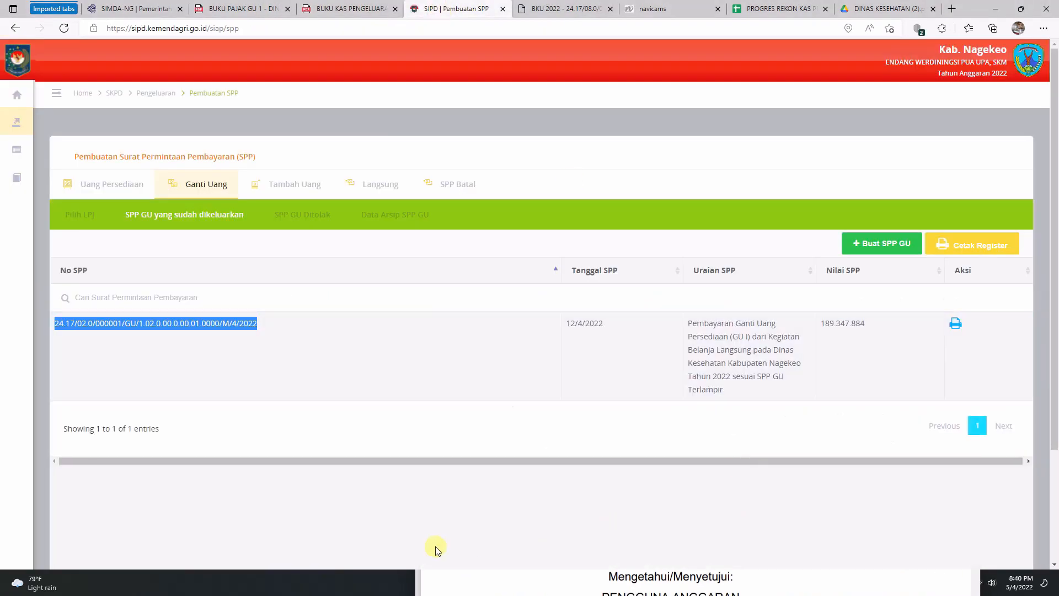
pyautogui.click(358, 586)
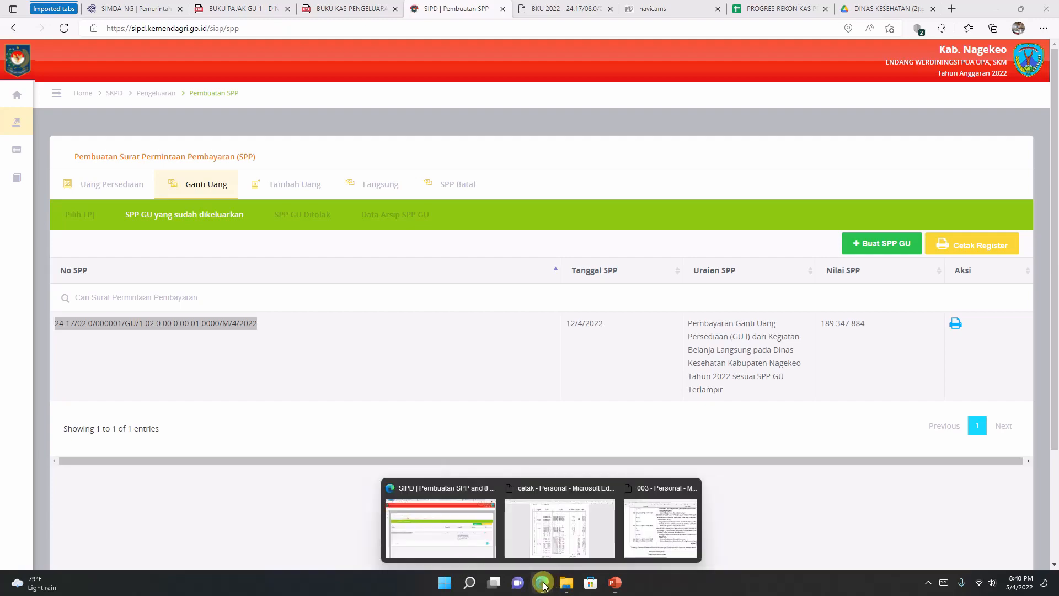
pyautogui.click(635, 524)
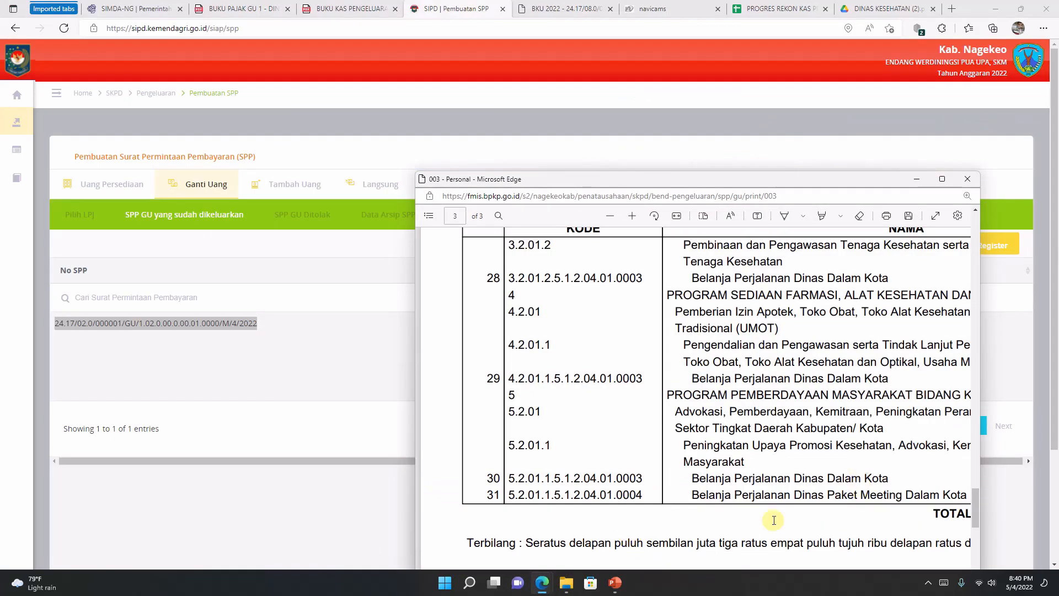
pyautogui.moveTo(774, 180); pyautogui.dragTo(457, 95)
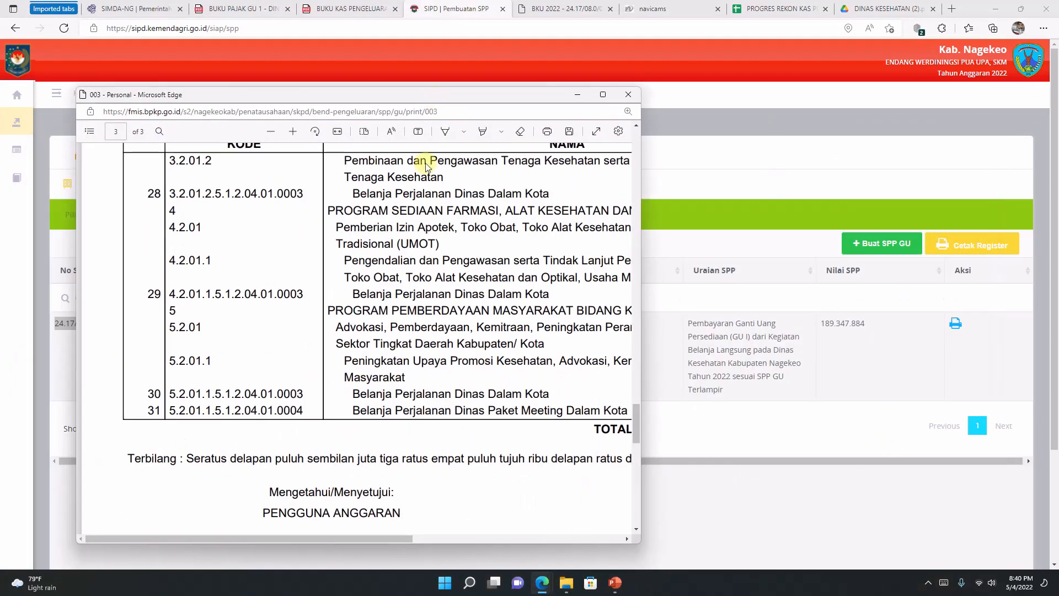
pyautogui.moveTo(296, 538); pyautogui.dragTo(432, 538)
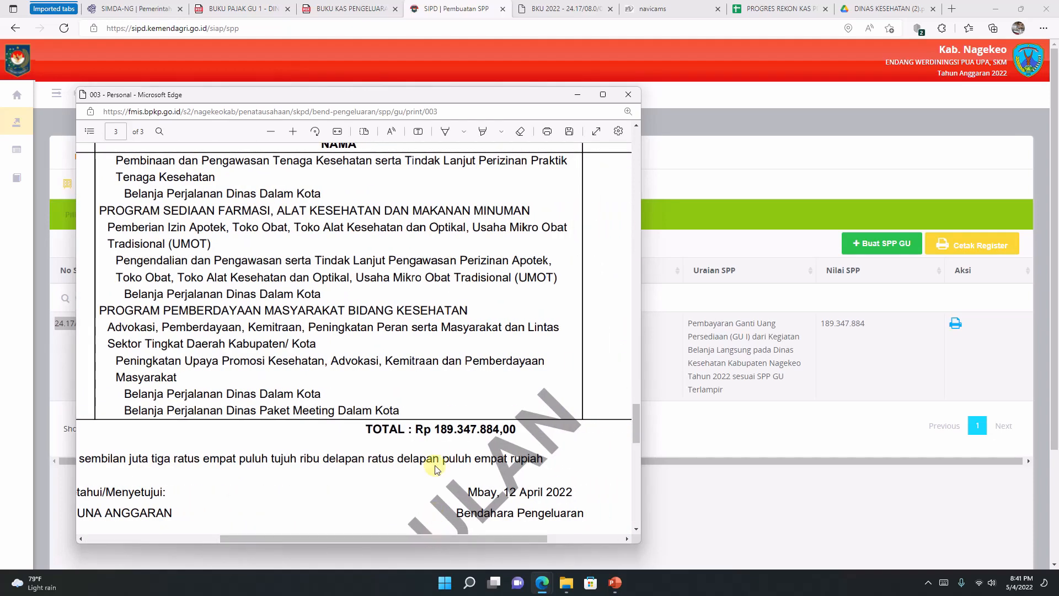
pyautogui.click(629, 97)
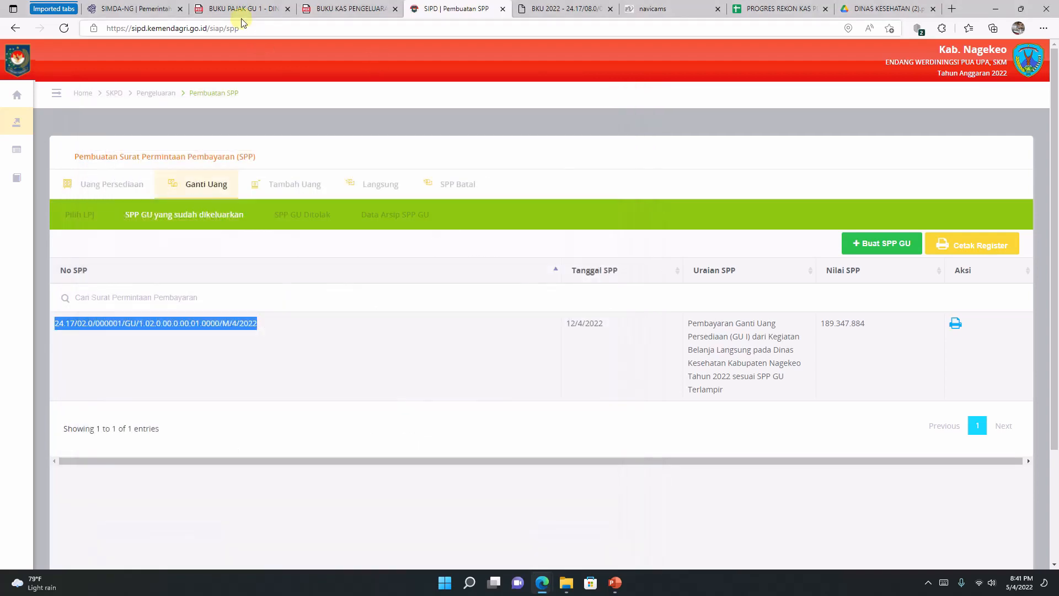
# Return to SIMDA-NG and change the status of the GU 1 SPP to final
pyautogui.click(160, 9)
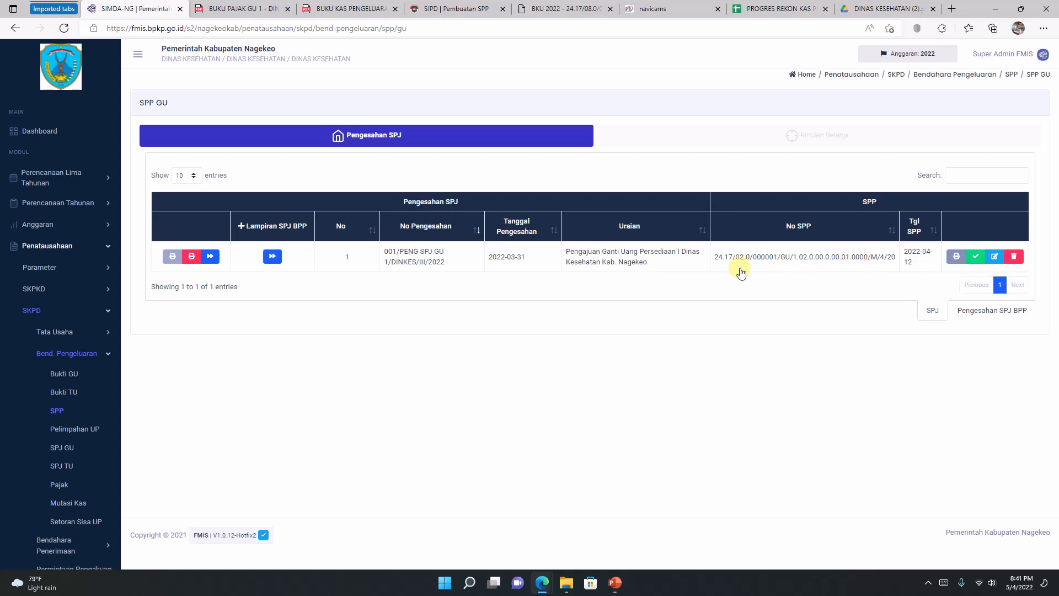
pyautogui.click(994, 258)
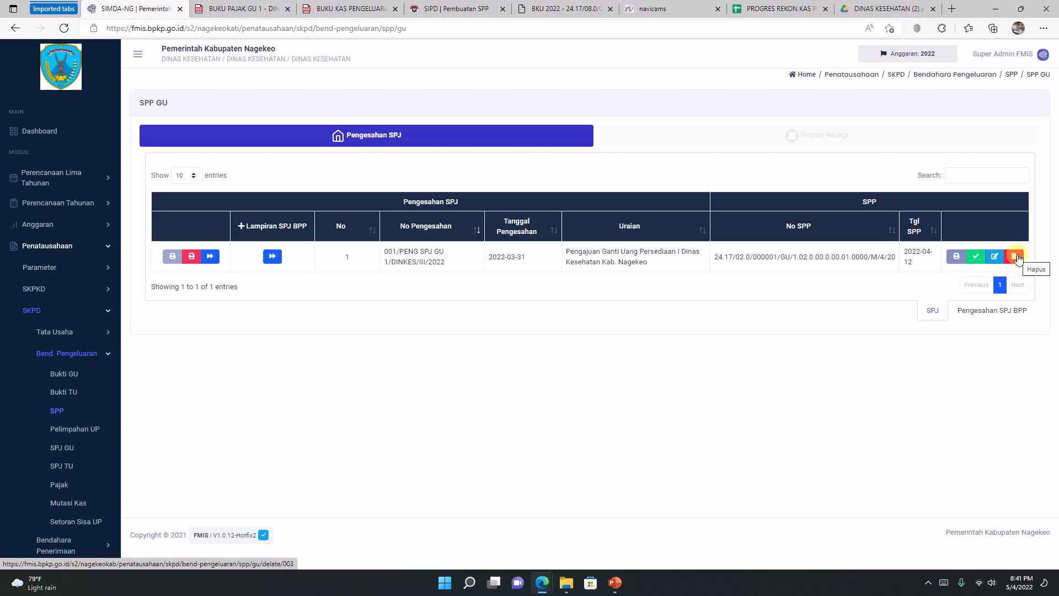
pyautogui.click(976, 258)
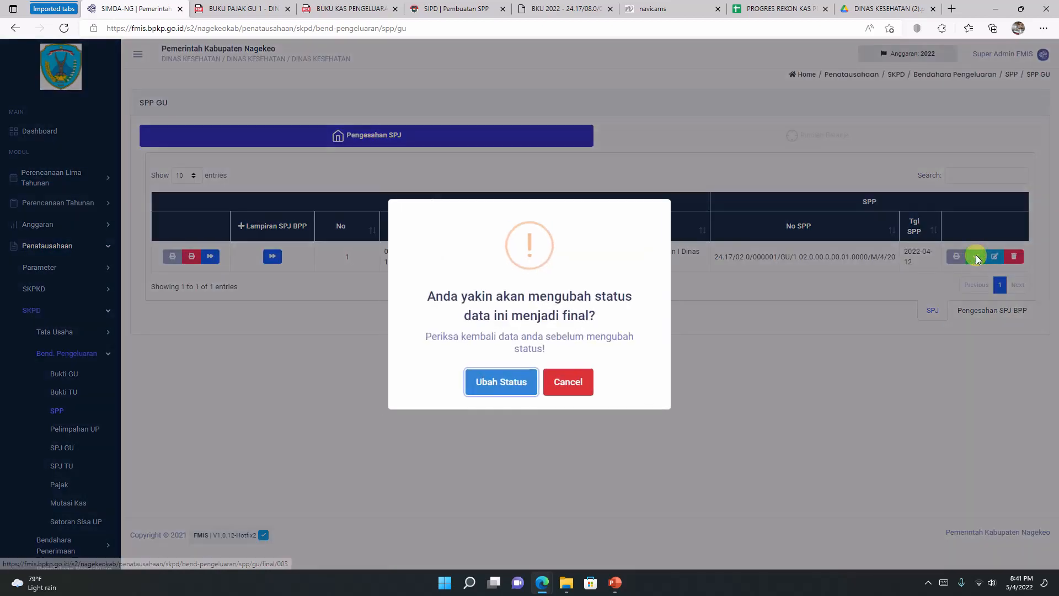
pyautogui.click(511, 383)
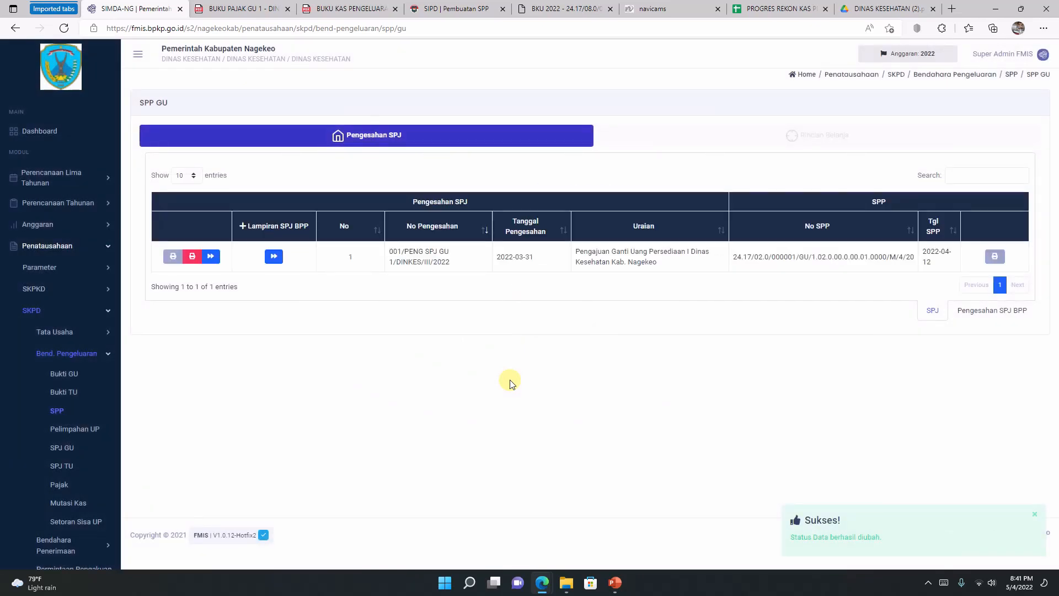
# Reopen the printout of the finalised SPP-GU, check it from the last page back to the cover, and close it
pyautogui.click(995, 257)
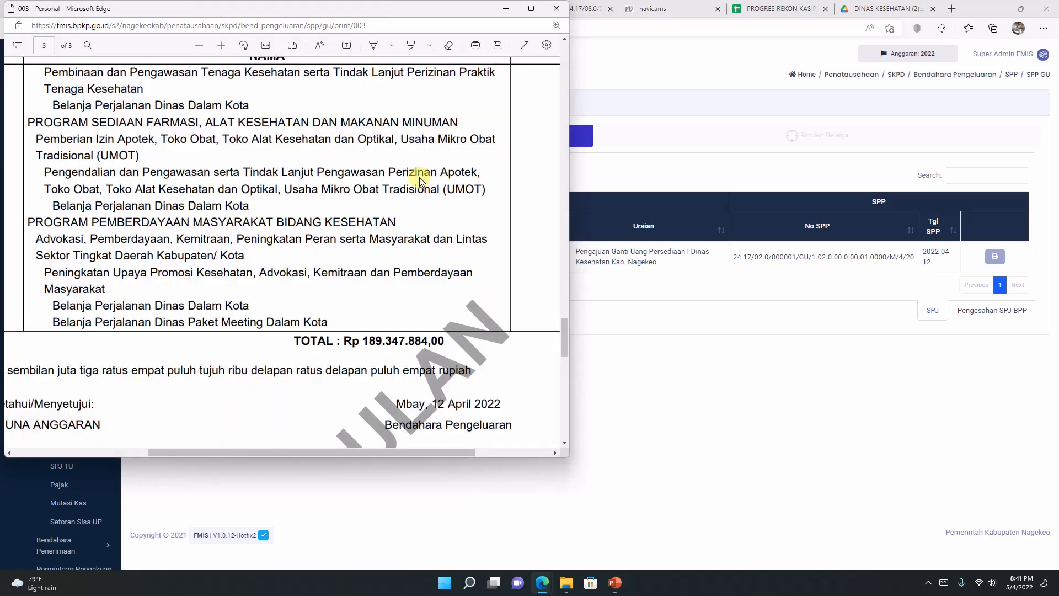
pyautogui.scroll(-6, 428, 211)
pyautogui.scroll(5, 431, 212)
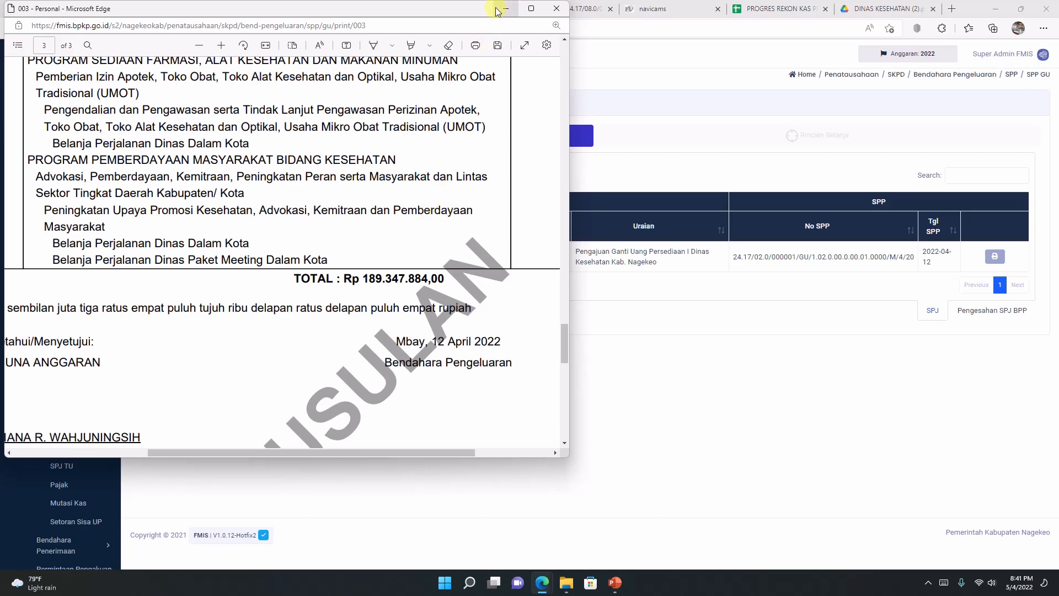
pyautogui.scroll(5, 415, 161)
pyautogui.scroll(15, 415, 161)
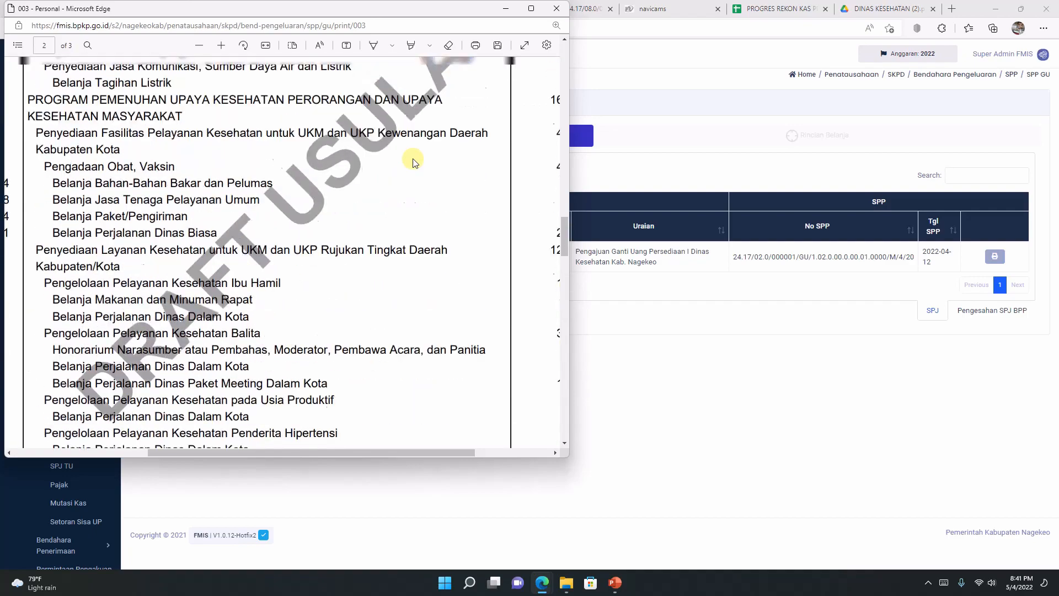
pyautogui.scroll(4, 414, 161)
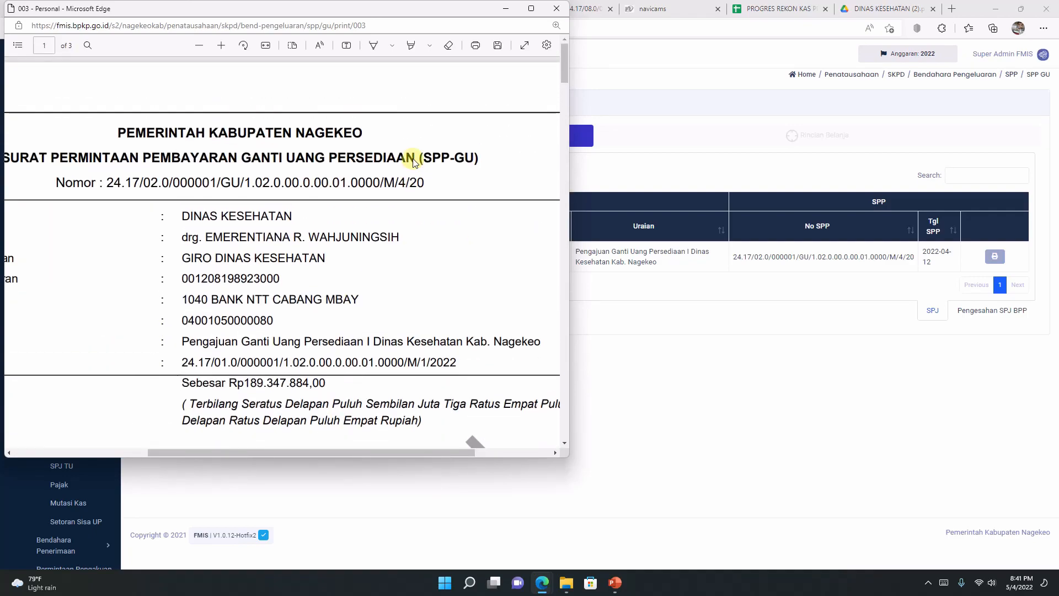
pyautogui.click(556, 12)
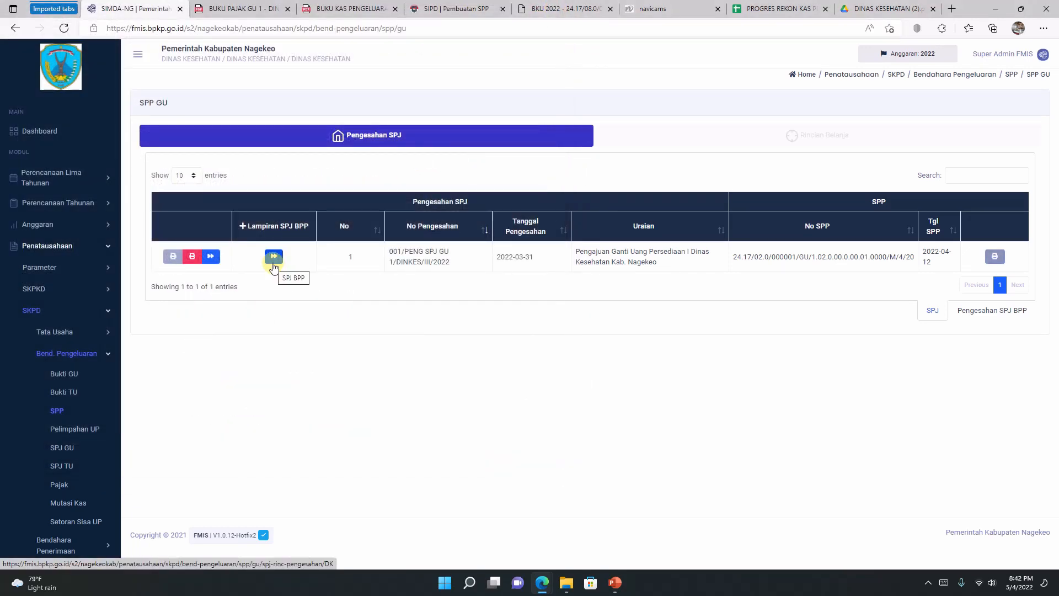
# Open the SPM-GU list in the Tata Usaha section of SKPD Penatausahaan
pyautogui.click(45, 355)
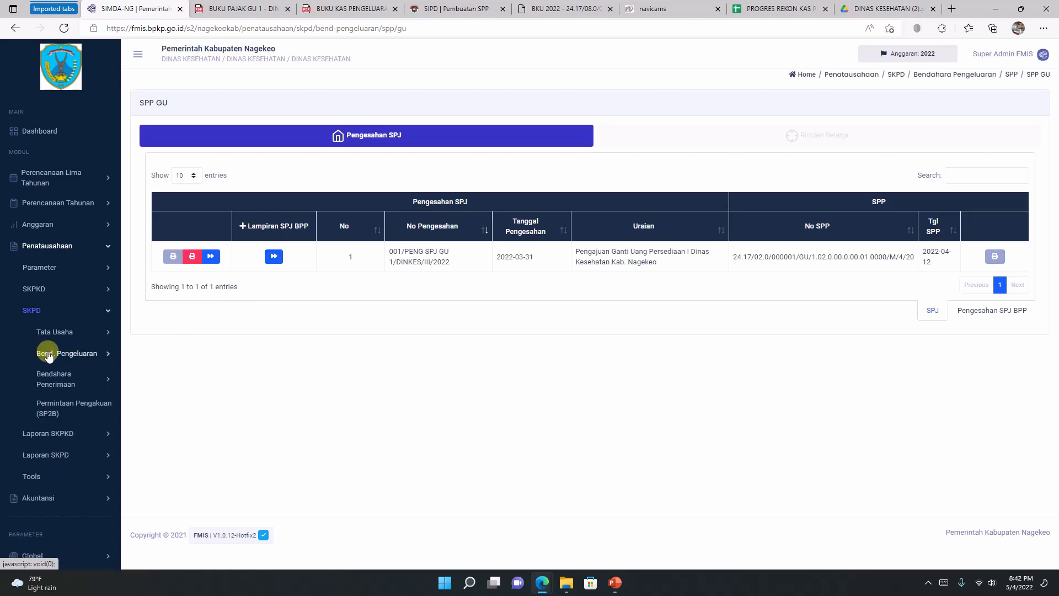
pyautogui.click(72, 335)
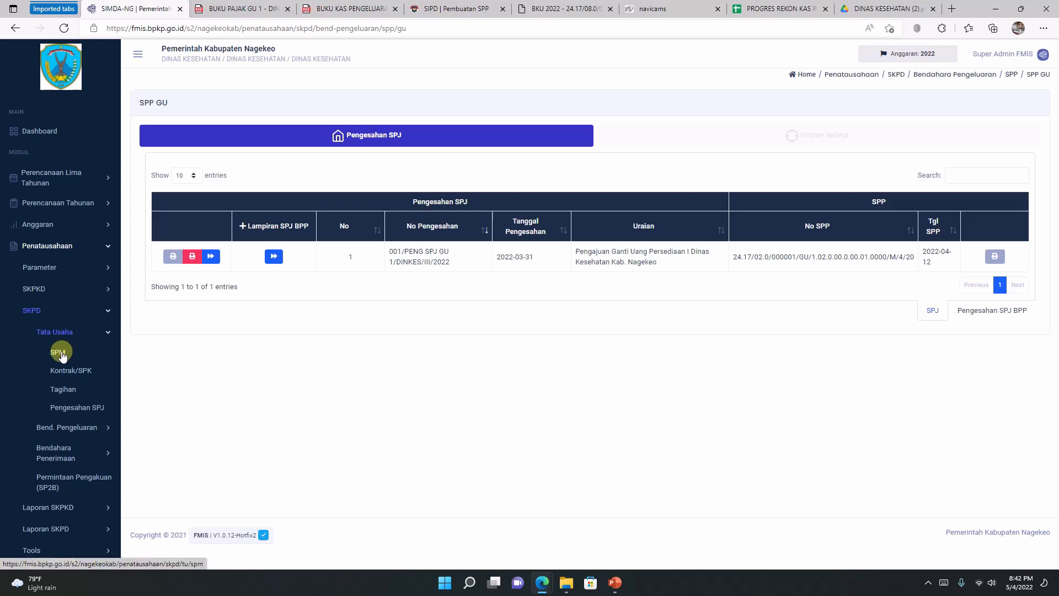
pyautogui.scroll(-2, 60, 359)
pyautogui.scroll(2, 61, 360)
pyautogui.click(59, 353)
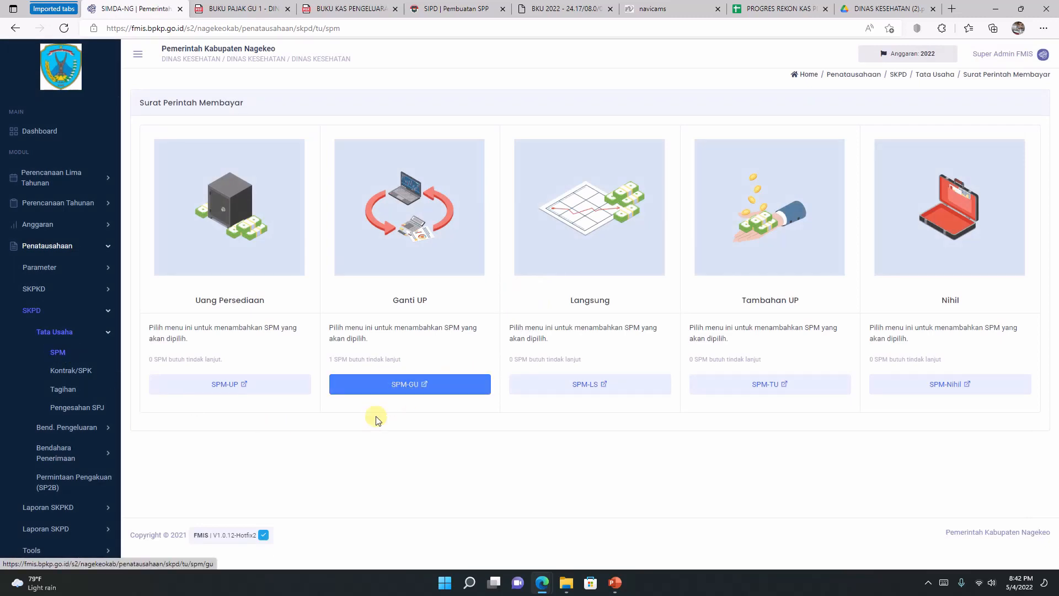
pyautogui.click(396, 387)
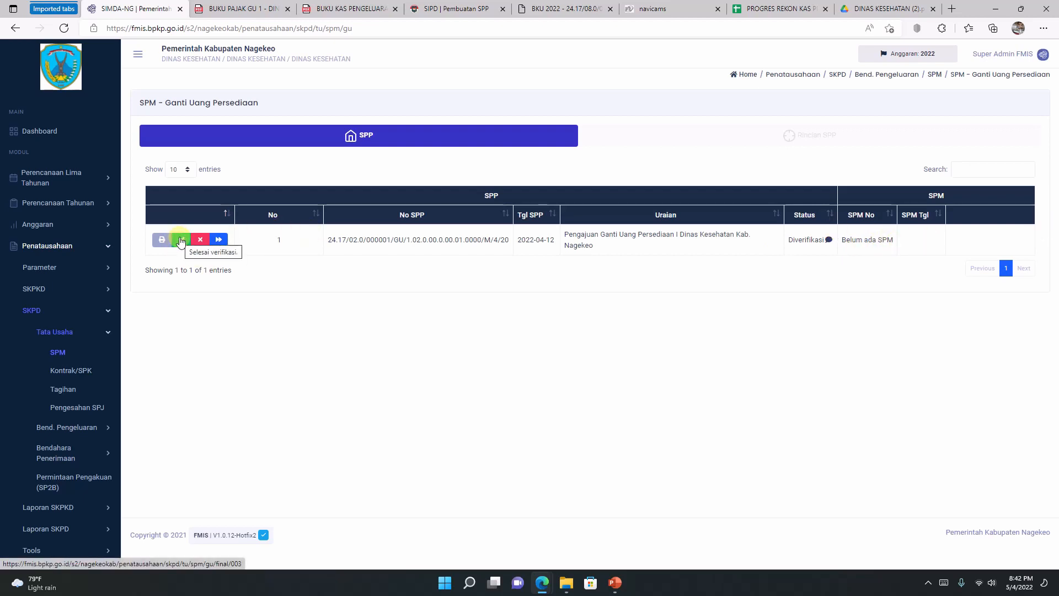
# Open the printout of the GU 1 SPP, review it from the cover through the last page, and close it
pyautogui.click(162, 240)
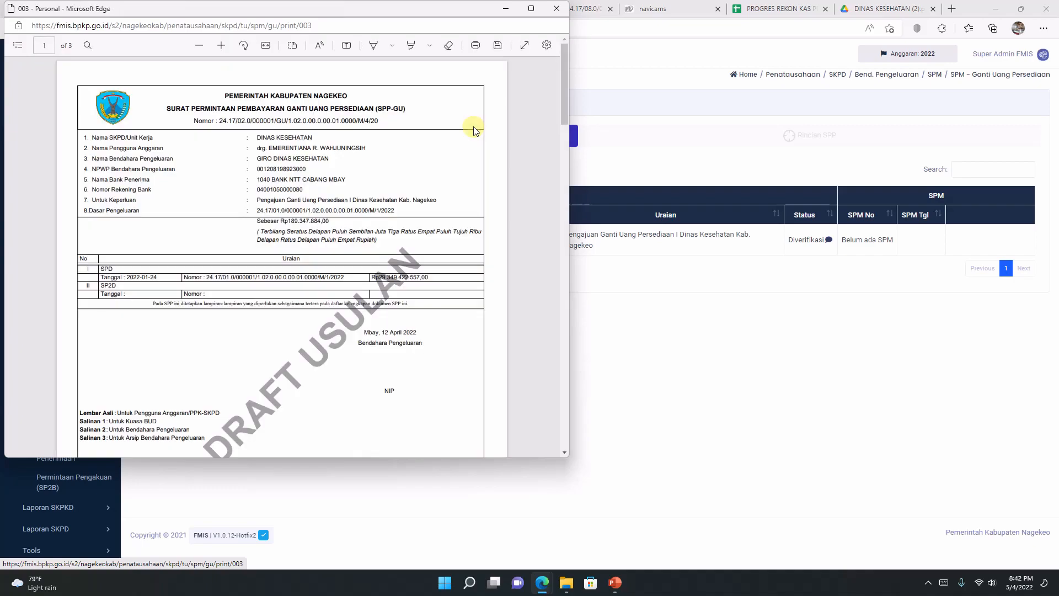
pyautogui.scroll(-8, 472, 135)
pyautogui.scroll(-12, 471, 141)
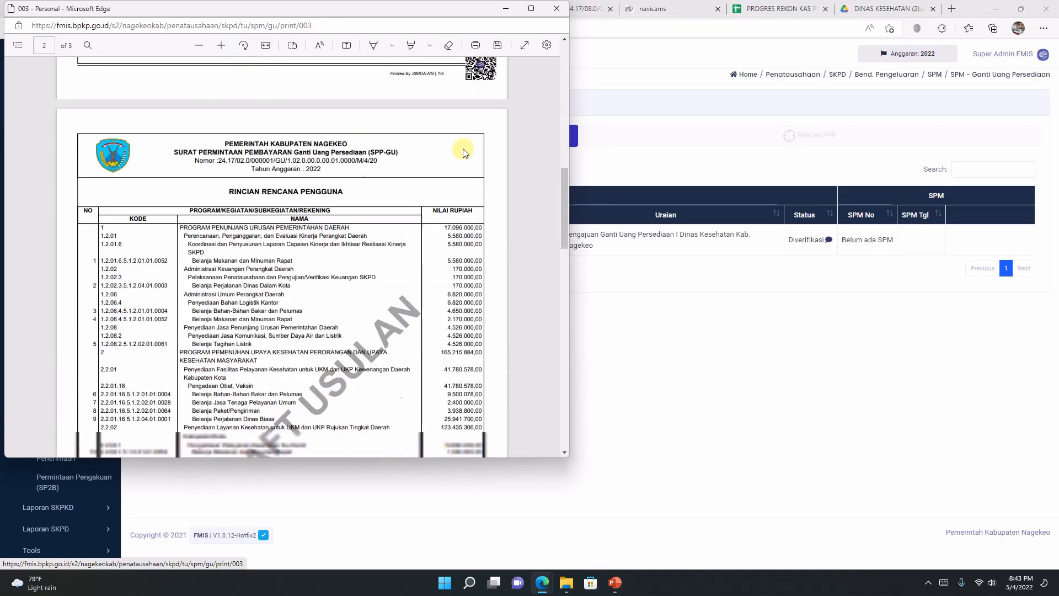
pyautogui.scroll(-5, 463, 155)
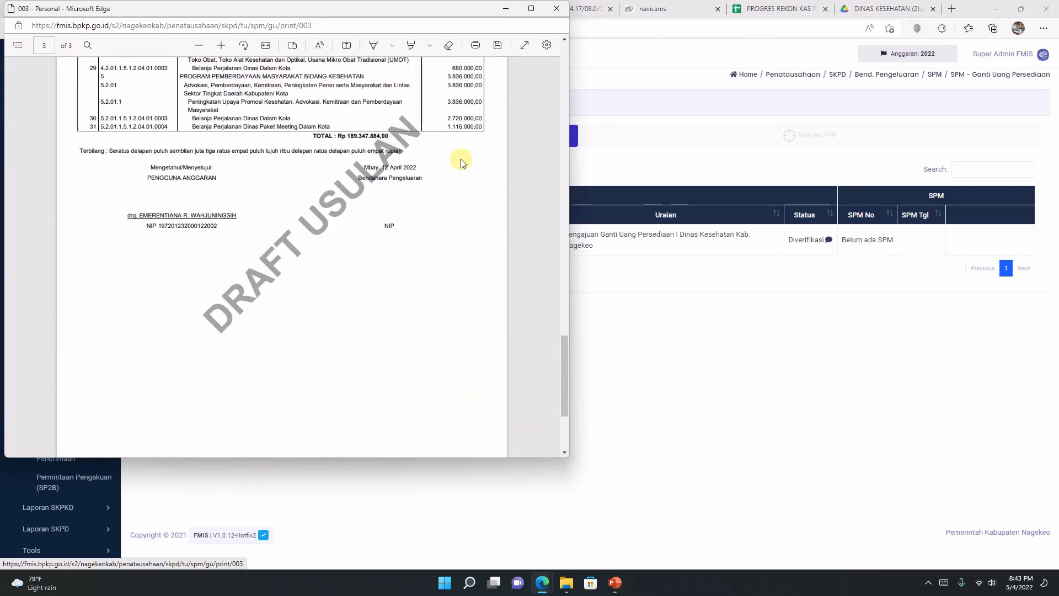
pyautogui.scroll(15, 461, 160)
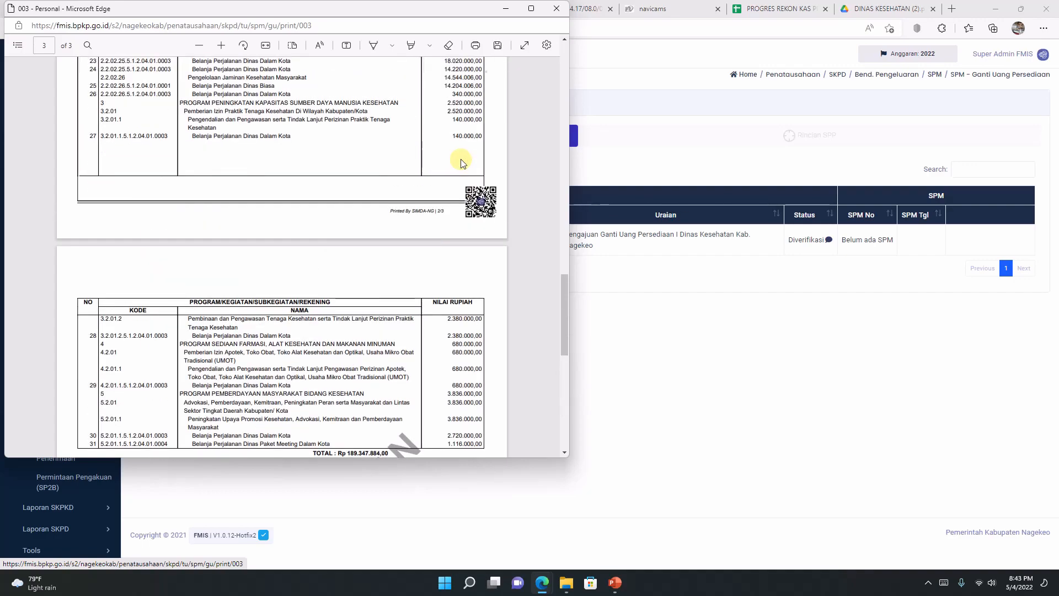
pyautogui.scroll(5, 461, 160)
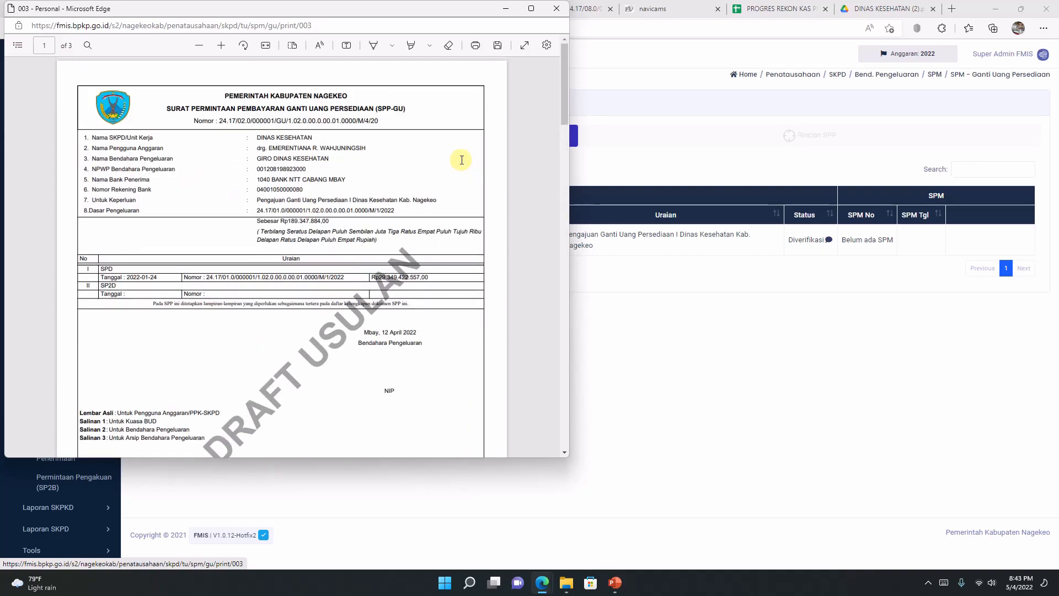
pyautogui.scroll(-3, 461, 160)
pyautogui.scroll(3, 461, 160)
pyautogui.click(557, 9)
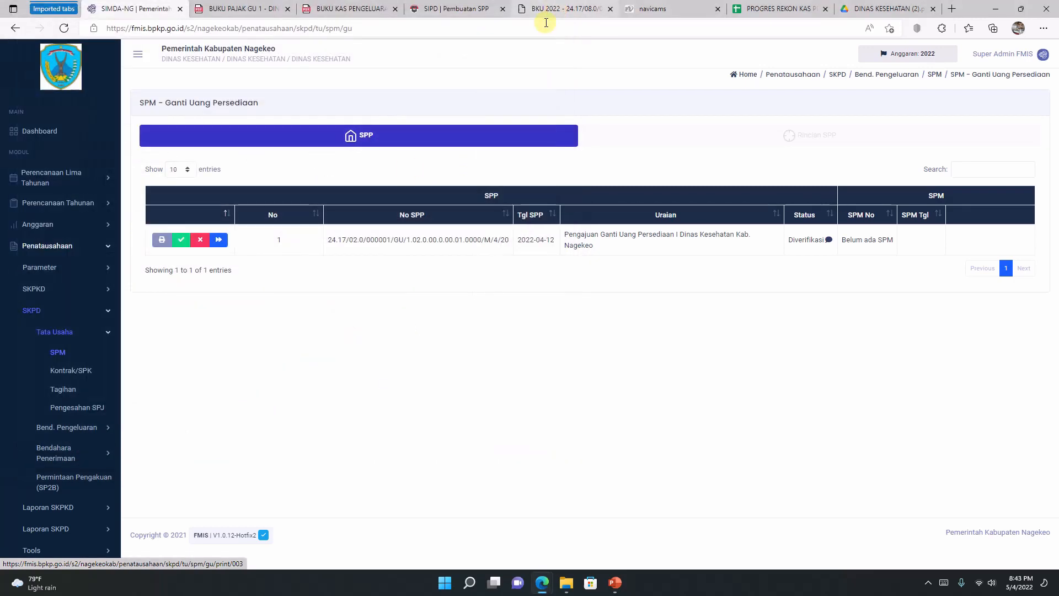
# Finish verifying the GU 1 SPP by changing its status to final, and start creating its SPM
pyautogui.click(182, 241)
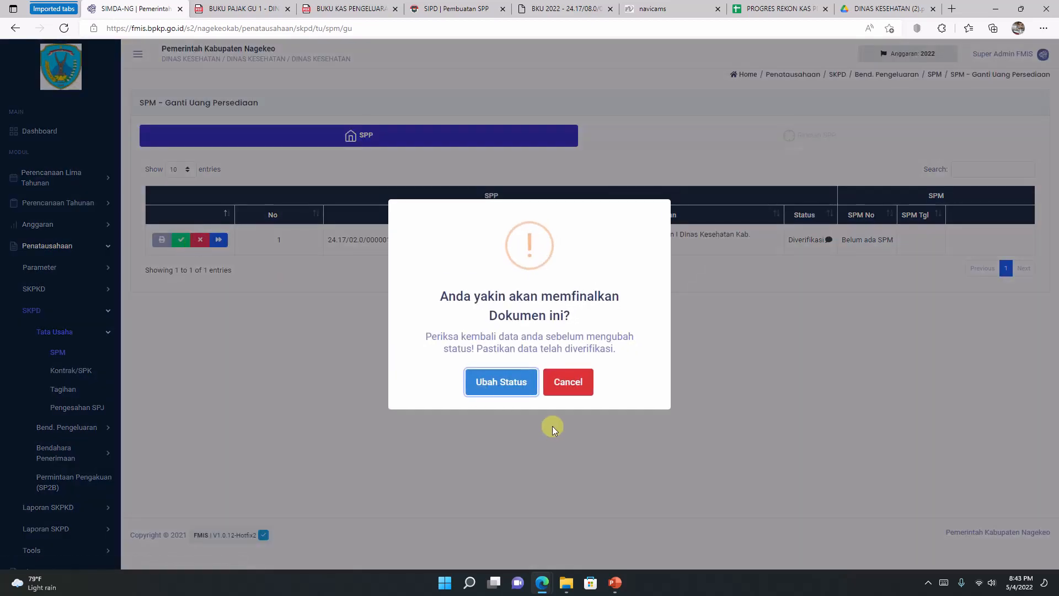
pyautogui.click(496, 382)
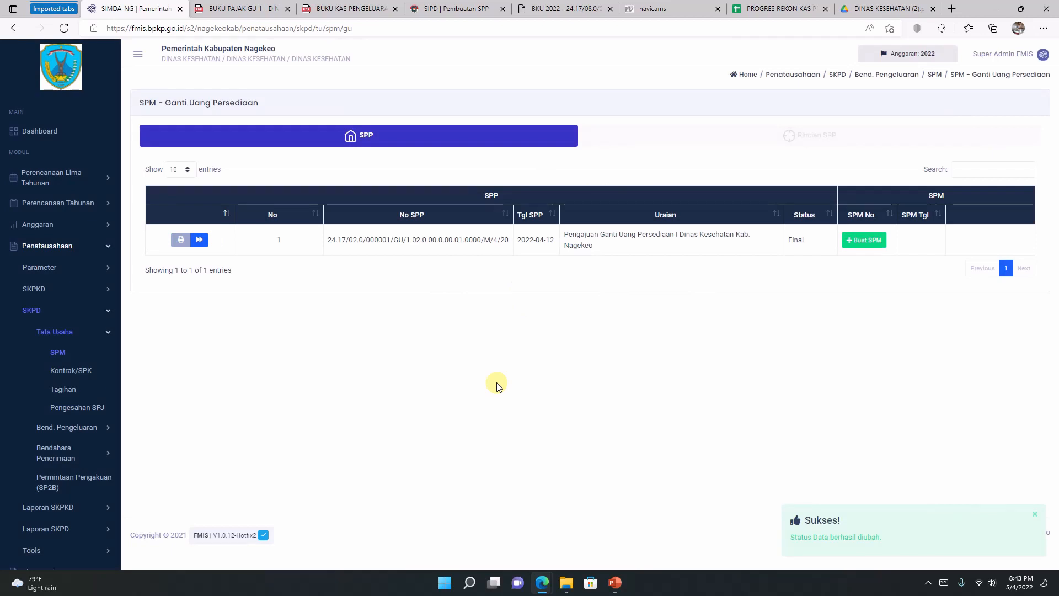
pyautogui.click(863, 244)
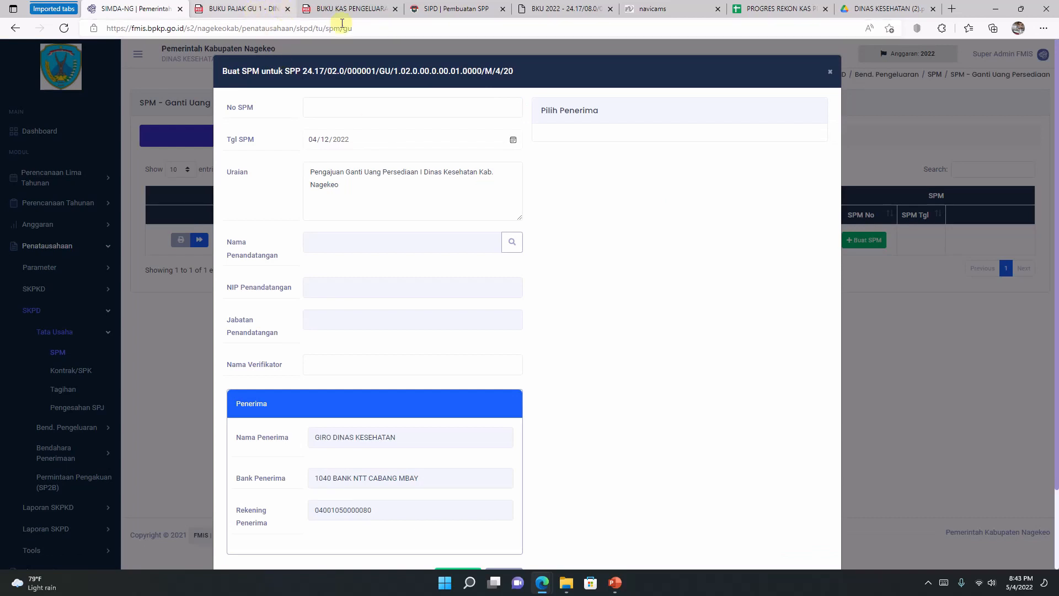
# Switch to SIPD, find the Dinas Kesehatan GU I entry of 2022-04-22 in the SP2D list, and open its printout
pyautogui.click(458, 7)
pyautogui.moveTo(25, 163)
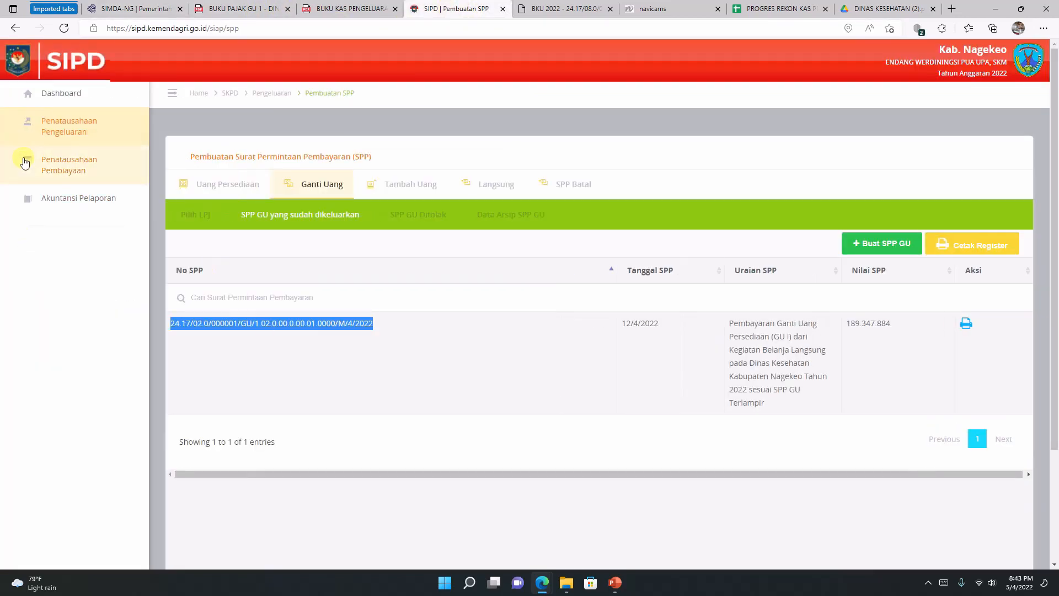
pyautogui.click(65, 134)
pyautogui.scroll(-2, 67, 221)
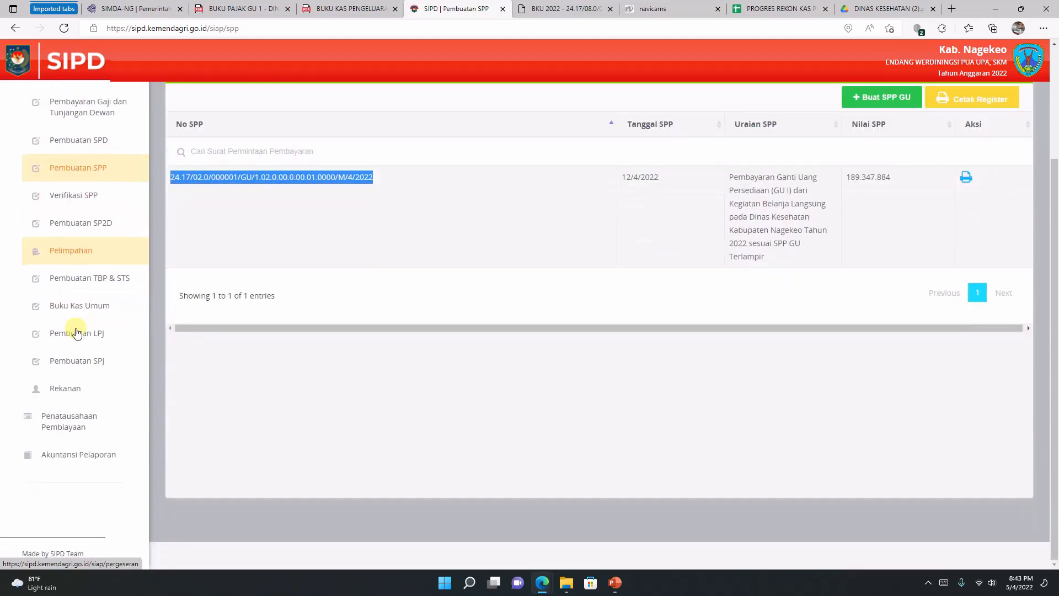
pyautogui.scroll(2, 84, 268)
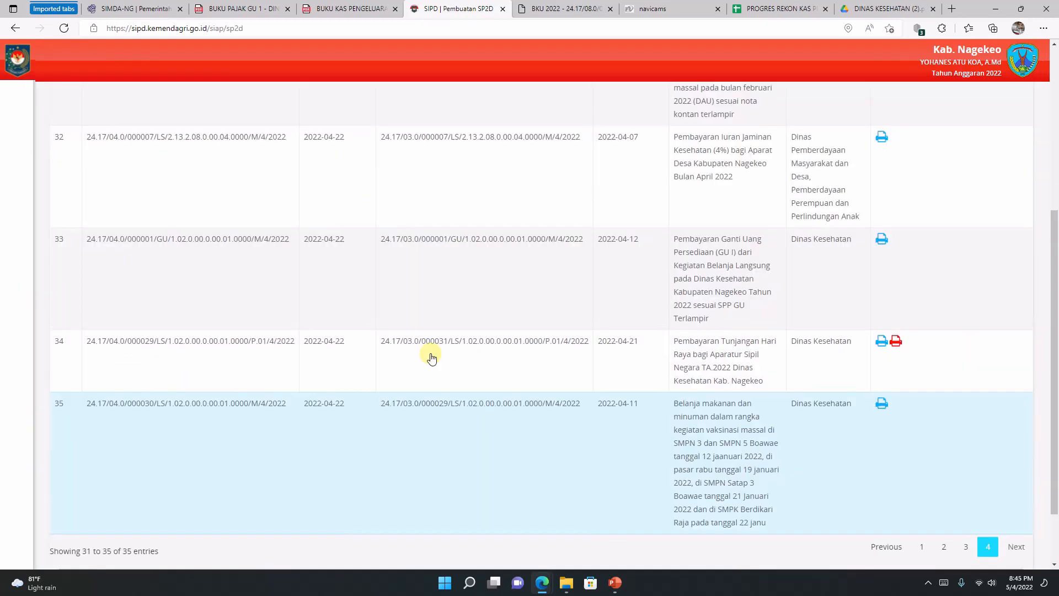
pyautogui.scroll(3, 431, 359)
pyautogui.scroll(-1, 419, 357)
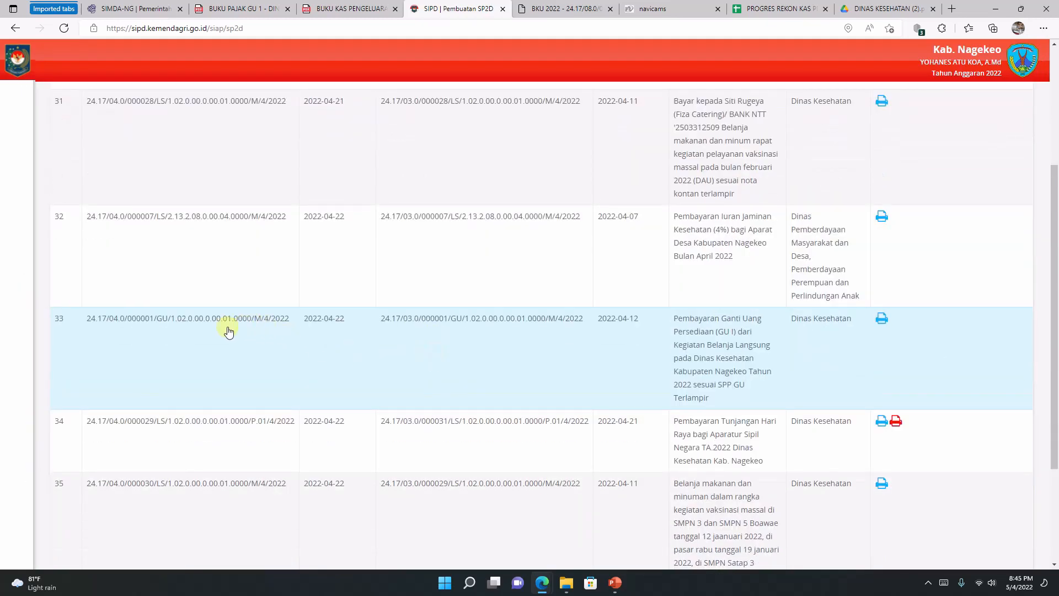
pyautogui.click(882, 320)
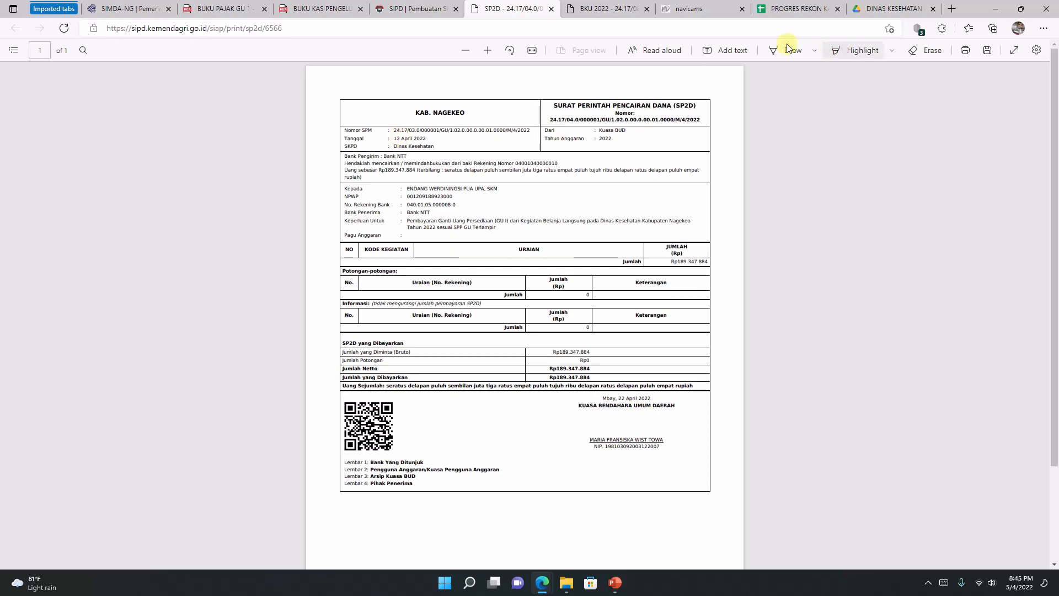
# Enlarge the SP2D printout and copy the full Nomor SPM from its header
pyautogui.click(490, 50)
pyautogui.click(491, 50)
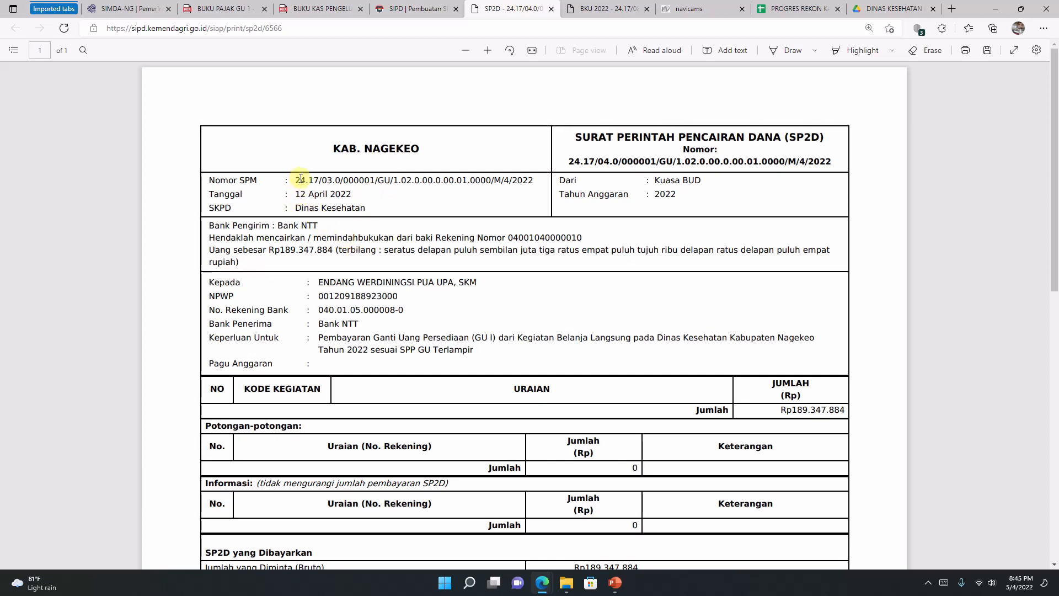
pyautogui.moveTo(295, 180); pyautogui.dragTo(541, 178)
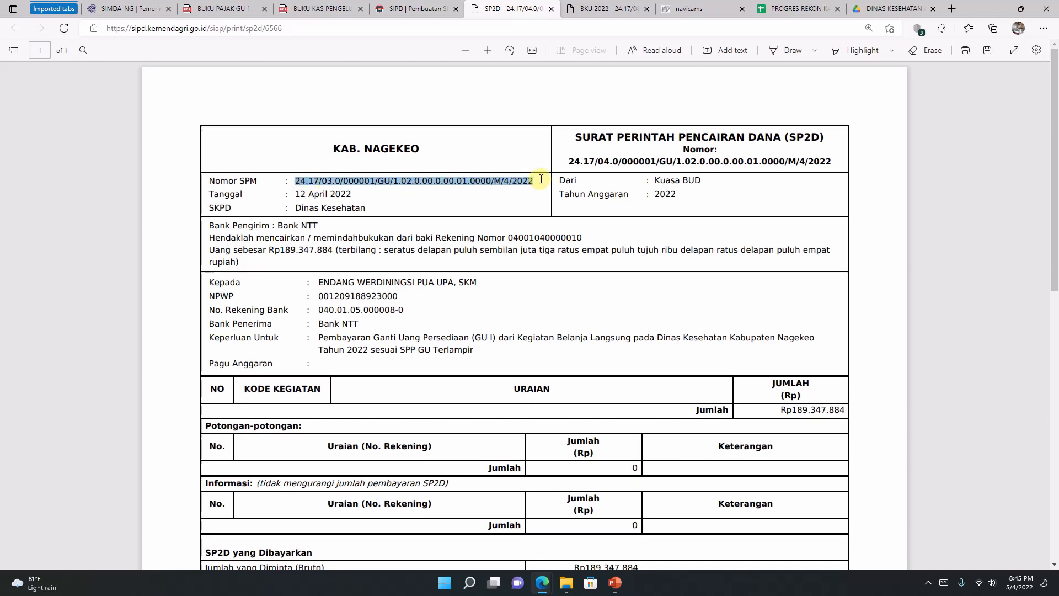
pyautogui.rightClick(478, 181)
pyautogui.click(512, 229)
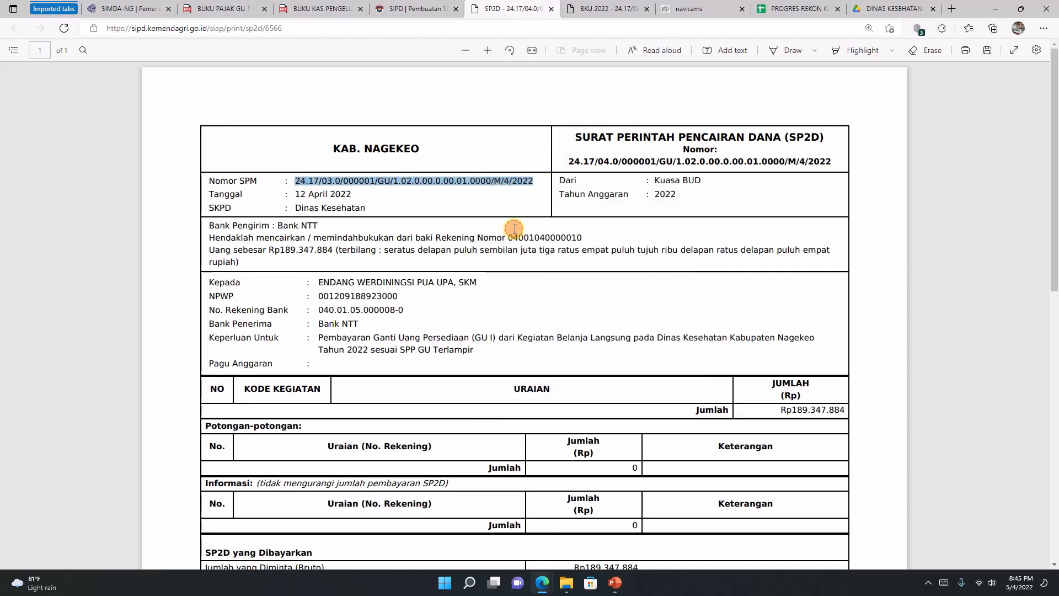
# Return to the SIMDA-NG SPM form, paste the copied number as No SPM, and choose 12 April 2022 as Tgl SPM
pyautogui.click(130, 8)
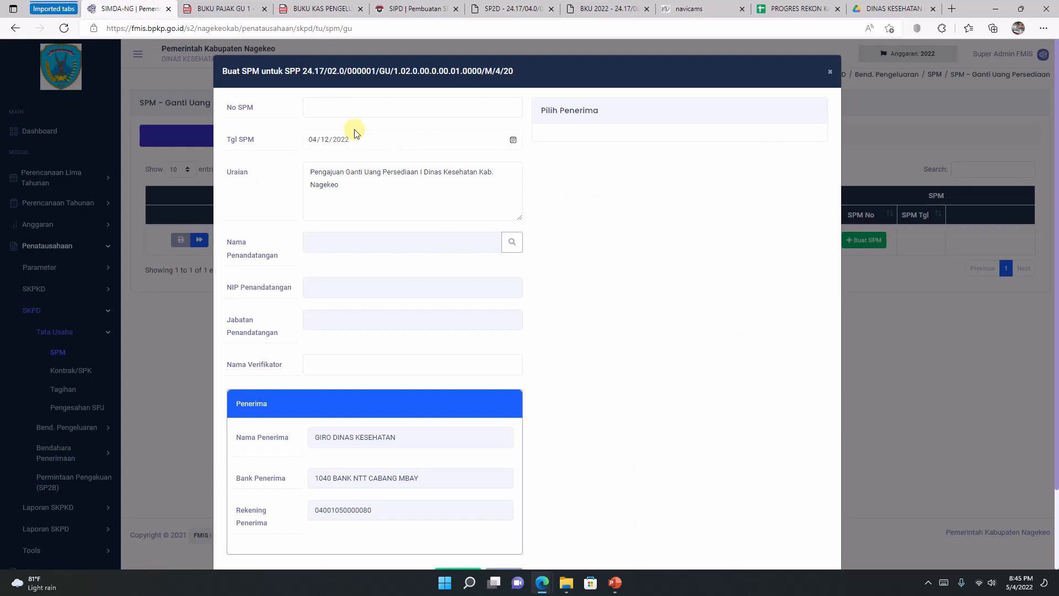
pyautogui.click(350, 107)
pyautogui.rightClick(350, 107)
pyautogui.click(381, 223)
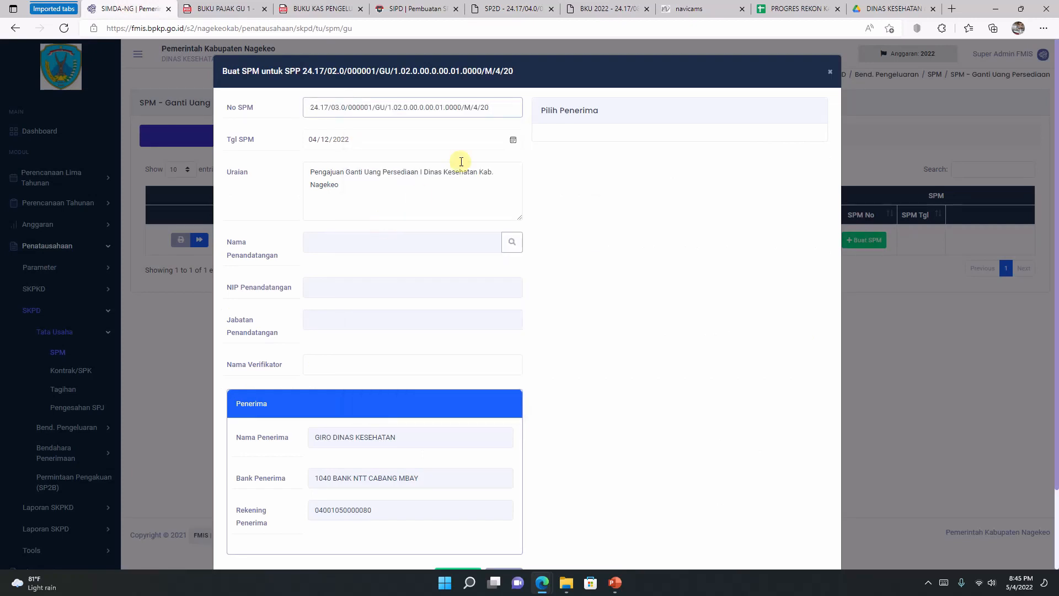
pyautogui.click(513, 139)
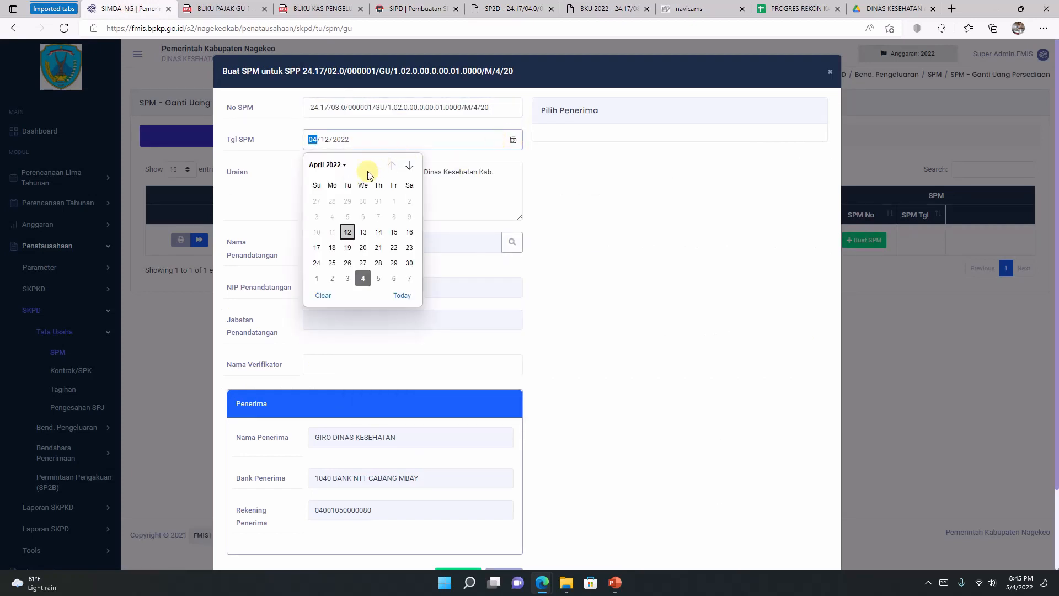
pyautogui.click(348, 232)
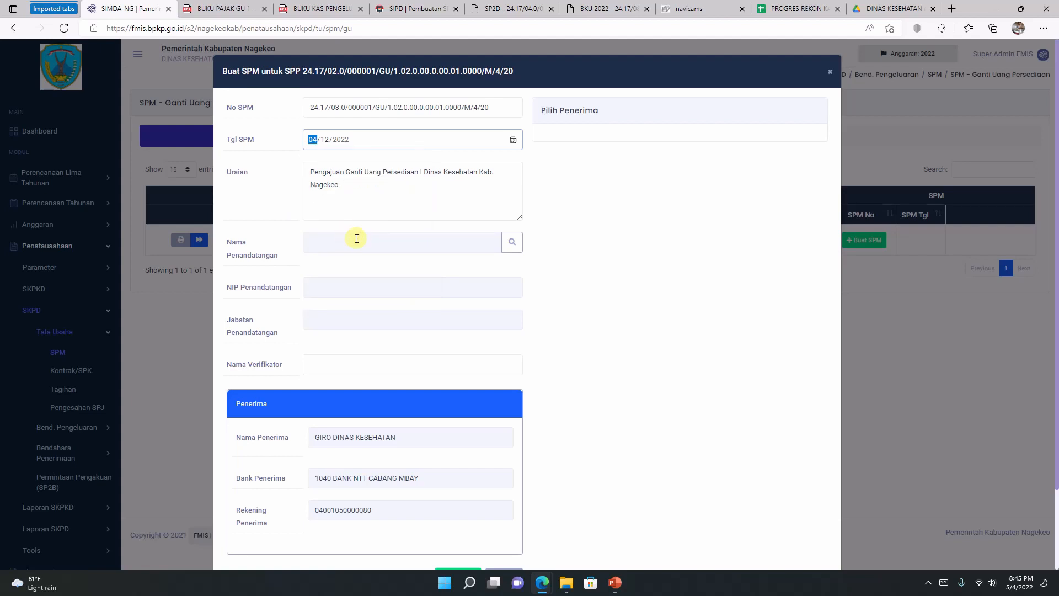
# Select the Pengguna Anggaran official as the SPM's signatory
pyautogui.click(358, 239)
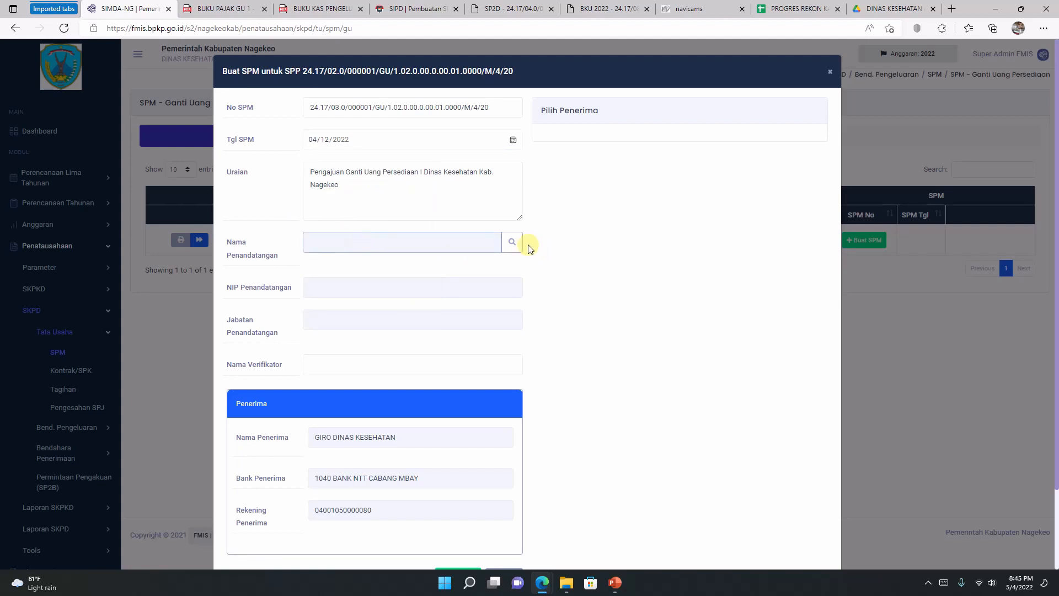
pyautogui.click(511, 243)
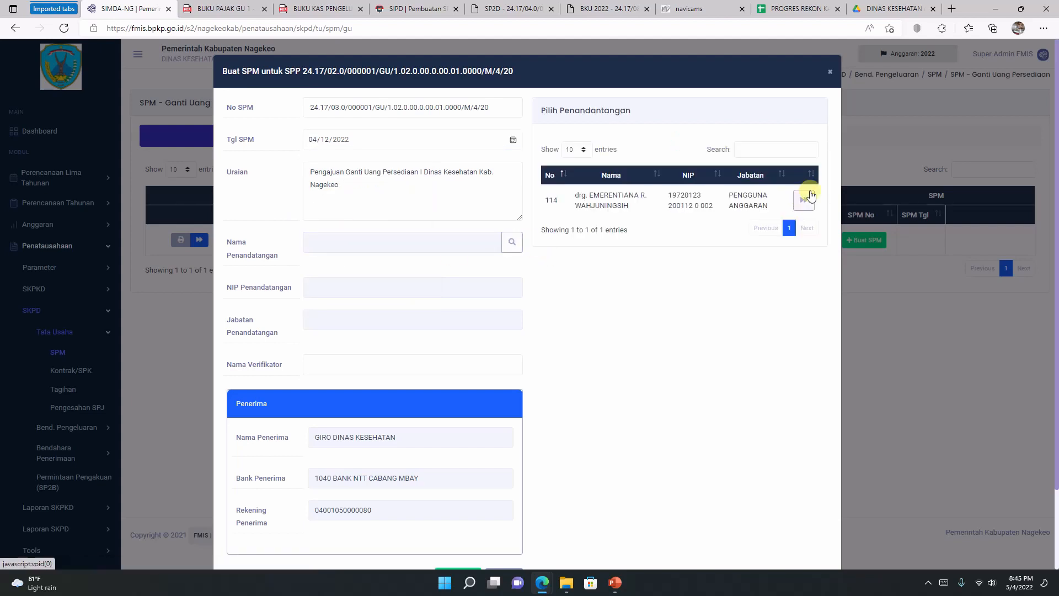
pyautogui.click(803, 199)
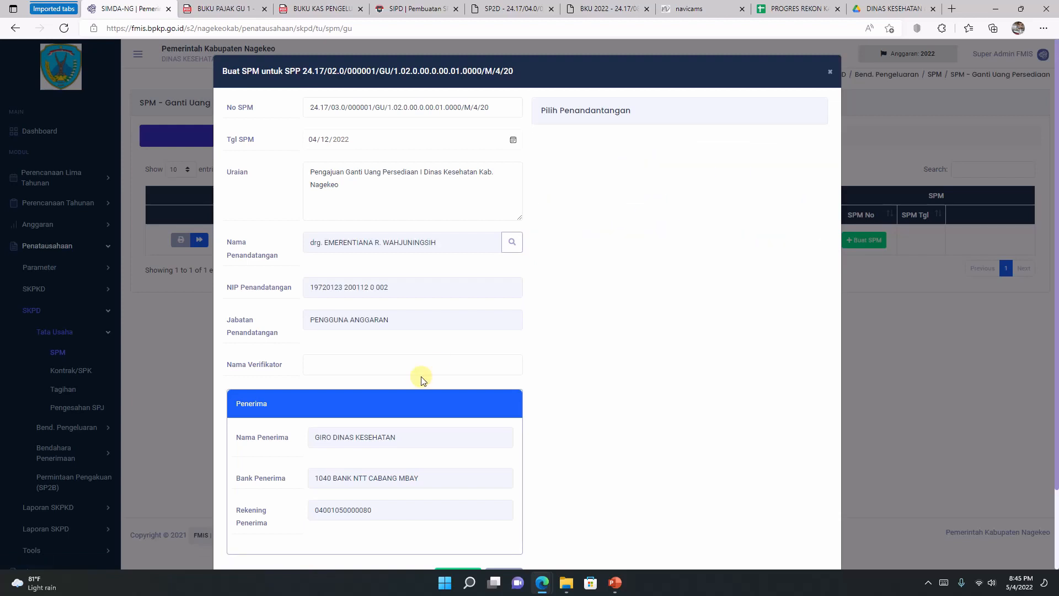
# Enter the verifier's full name as Nama Verifikator and save the SPM
pyautogui.scroll(-2, 367, 303)
pyautogui.scroll(2, 365, 287)
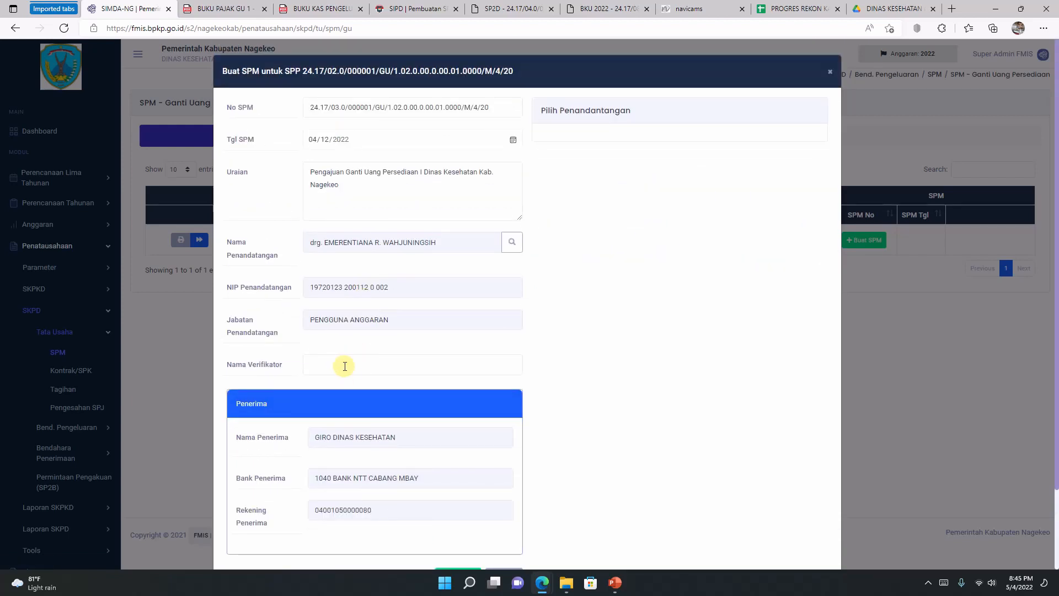
pyautogui.click(344, 364)
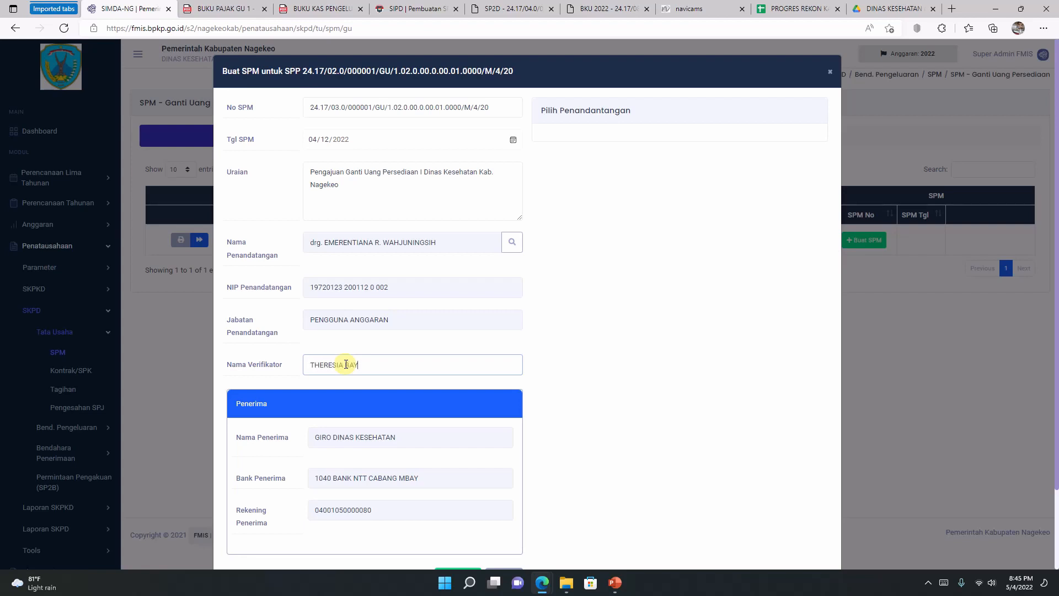
pyautogui.scroll(-2, 386, 375)
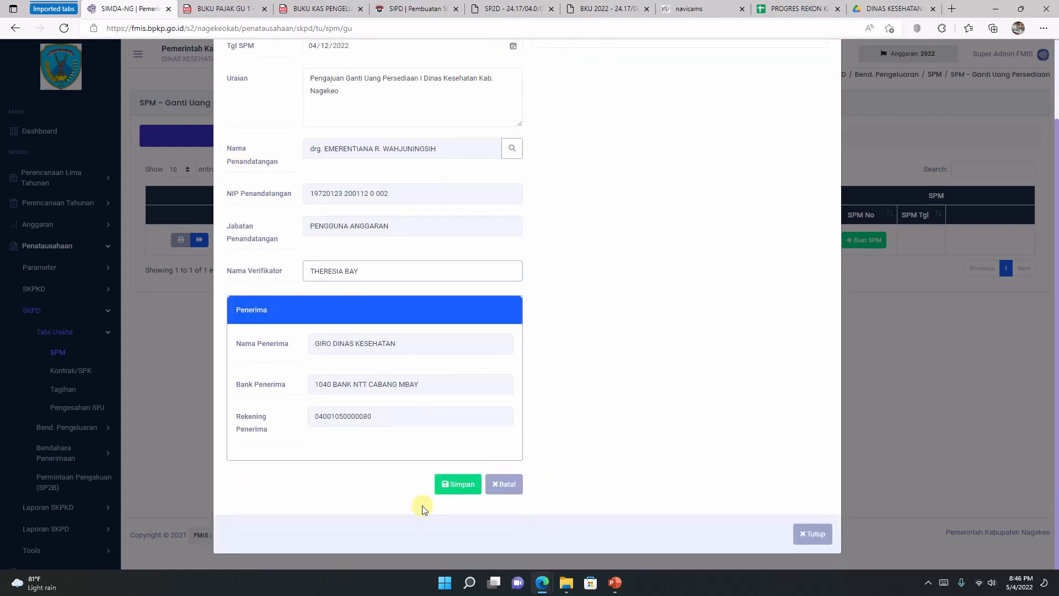
pyautogui.click(456, 489)
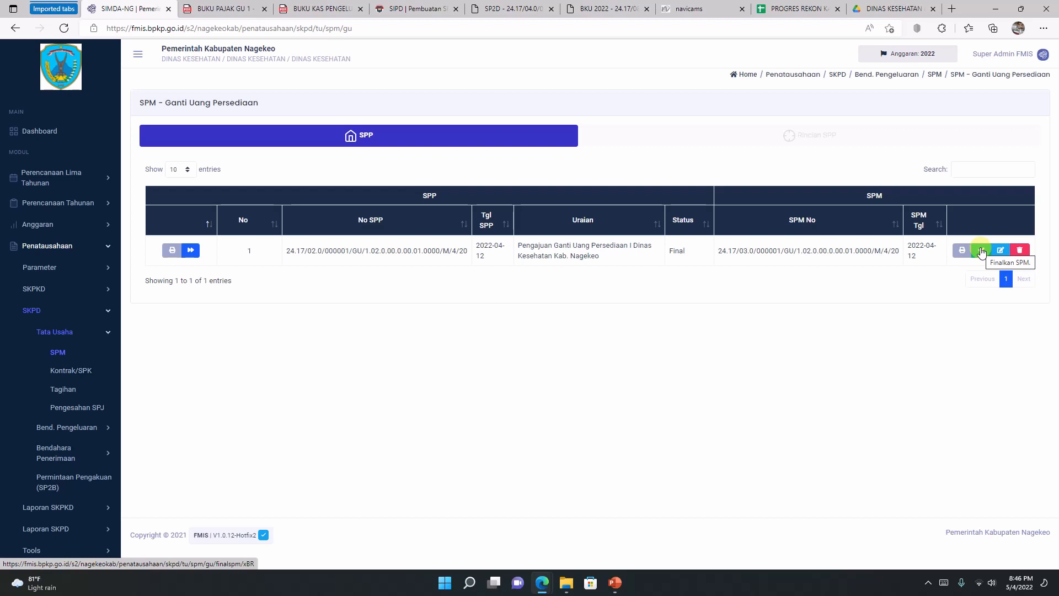
# Change the status of the GU 1 SPM to final and open its printout
pyautogui.click(981, 251)
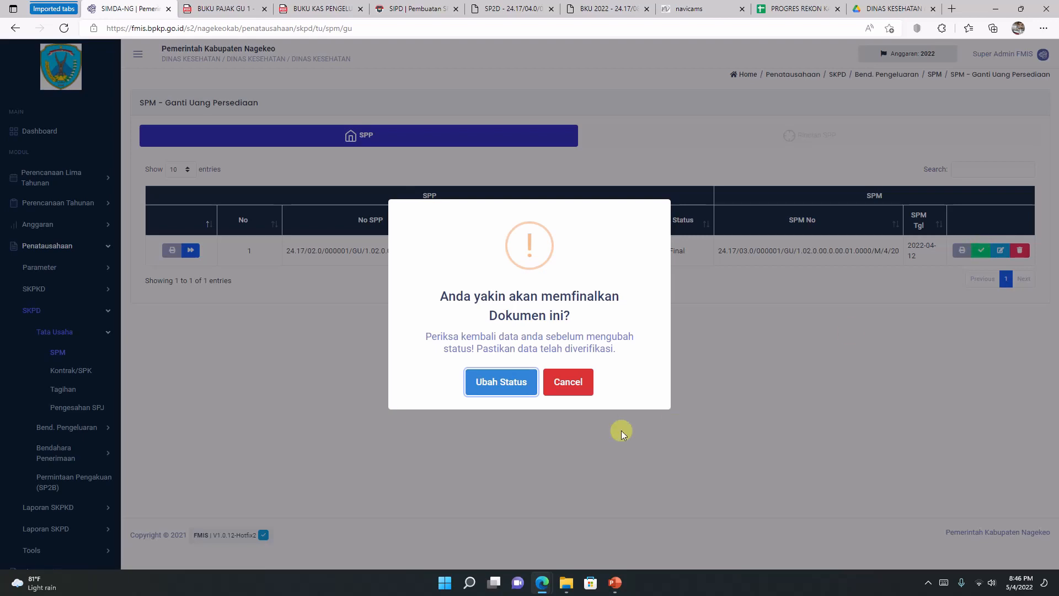
pyautogui.click(519, 384)
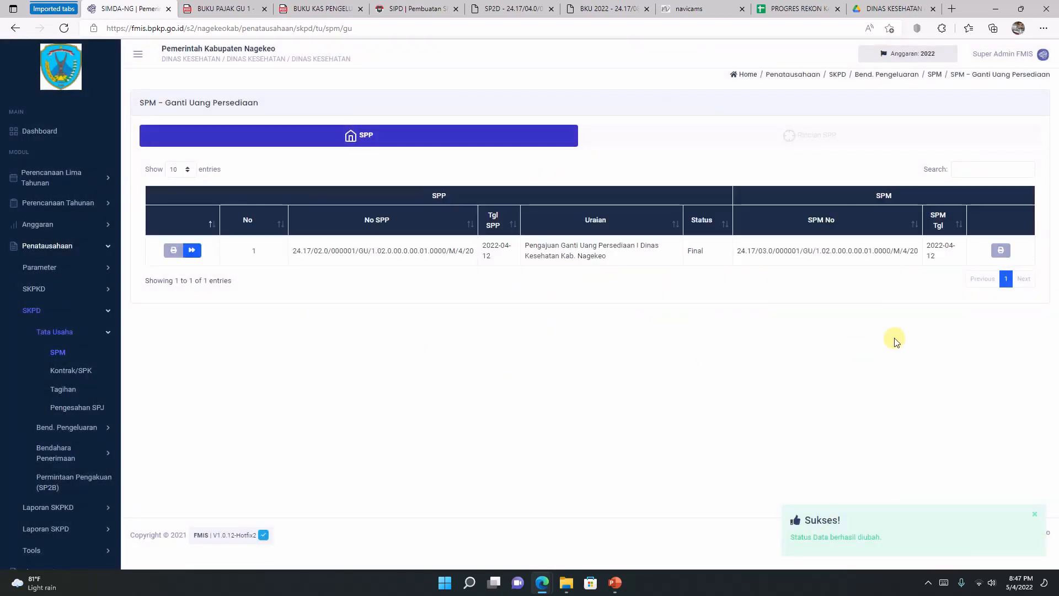
pyautogui.click(1000, 250)
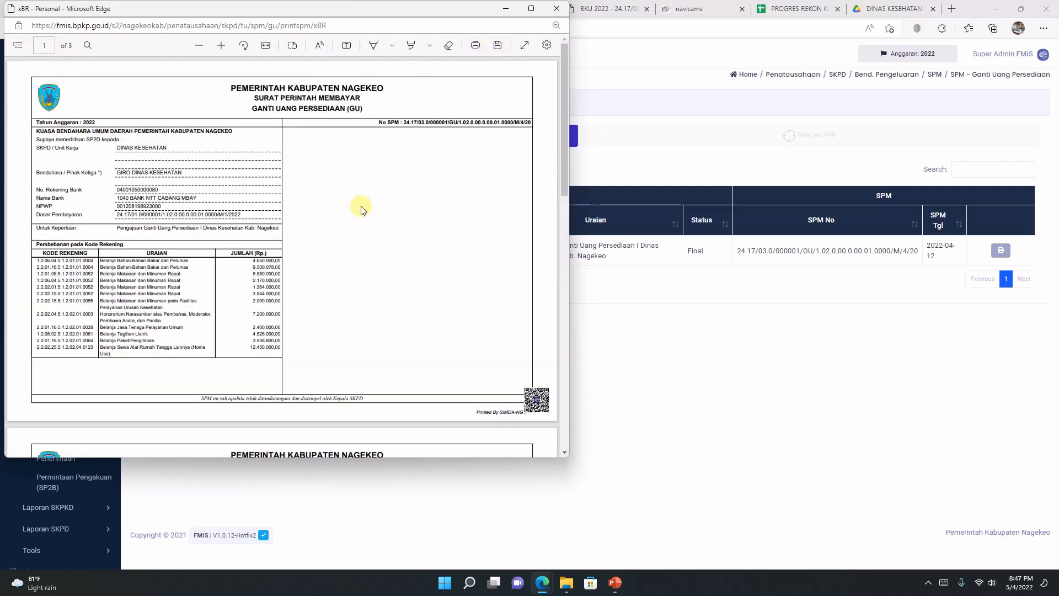
# Skim the SPM-GU printout from first to last page and enlarge its window to full screen
pyautogui.scroll(-12, 362, 210)
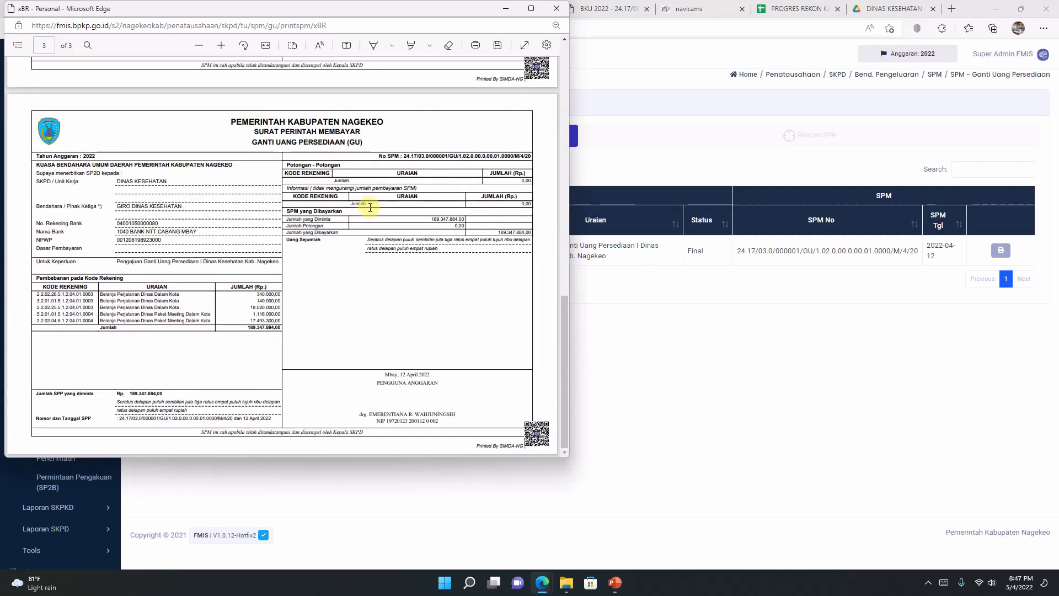
pyautogui.scroll(1, 370, 207)
pyautogui.click(530, 9)
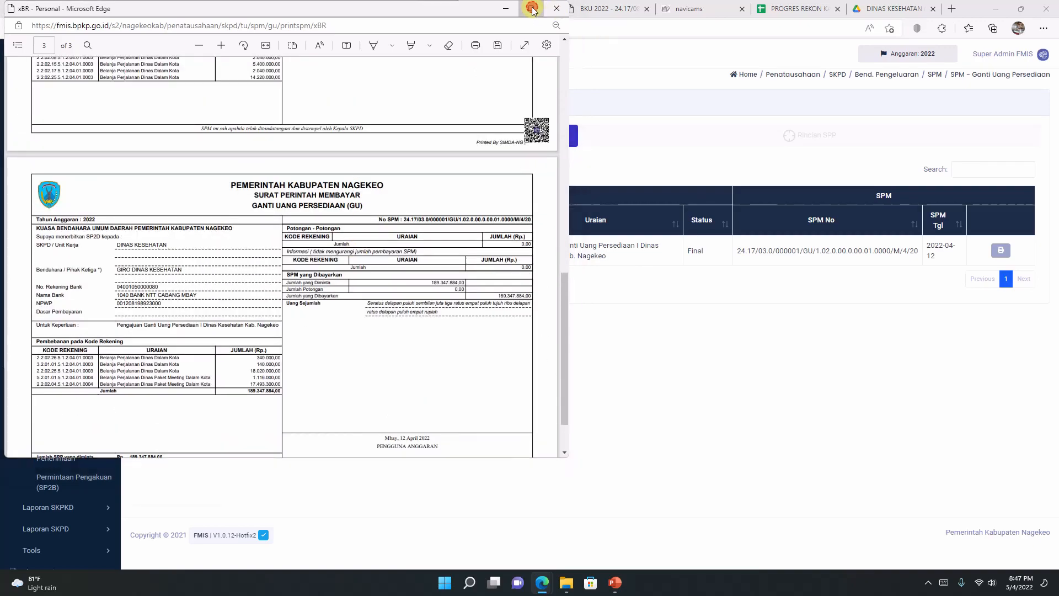
pyautogui.scroll(13, 728, 494)
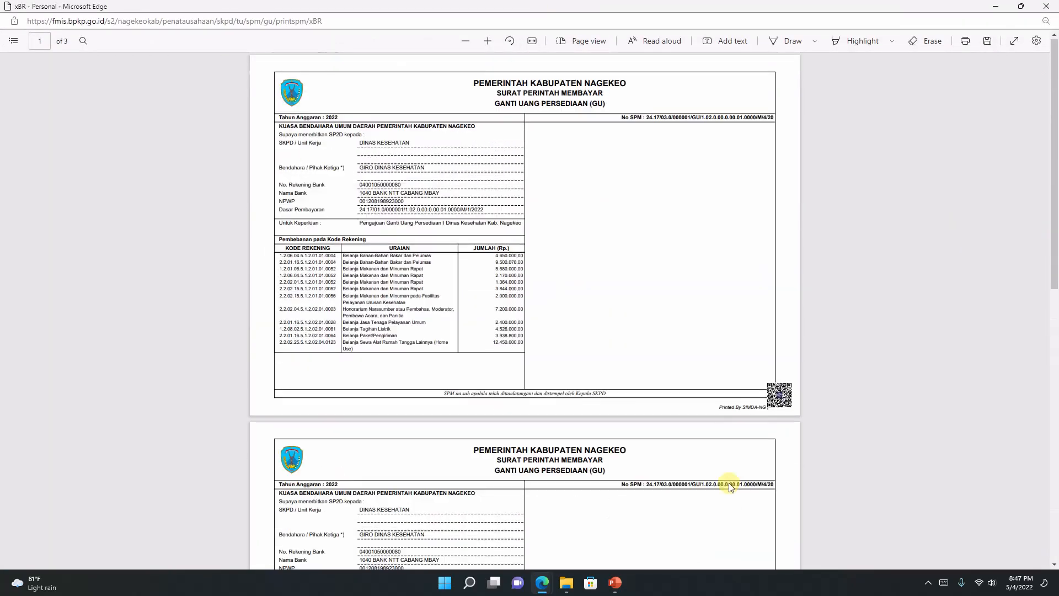
pyautogui.scroll(-2, 728, 484)
pyautogui.scroll(2, 728, 485)
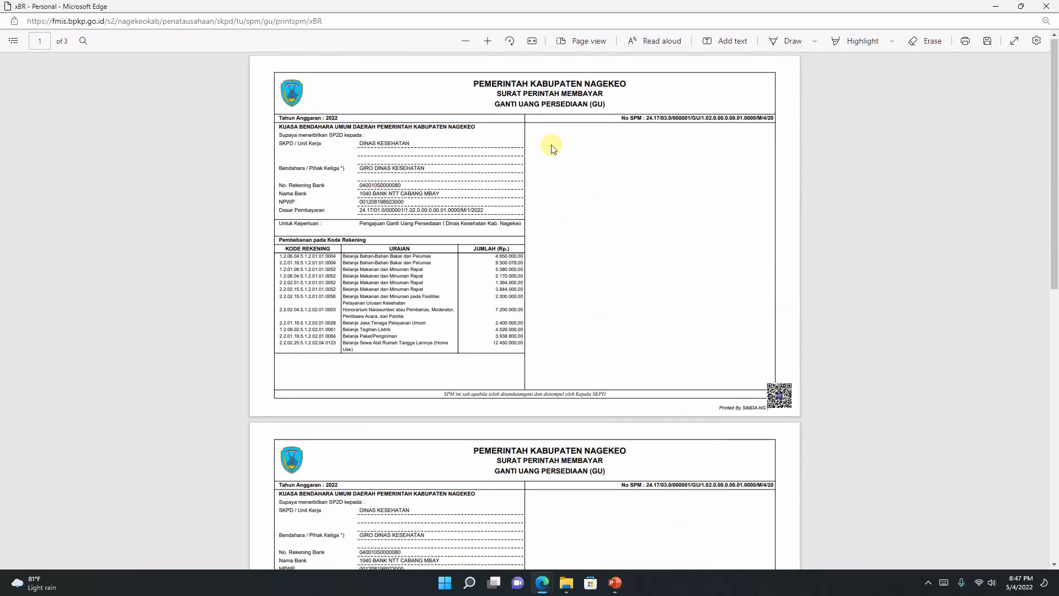
# Examine the enlarged SPM-GU printout's account lines, payment amounts and signatory block on all three pages, then put its window away
pyautogui.click(489, 41)
pyautogui.scroll(-20, 643, 267)
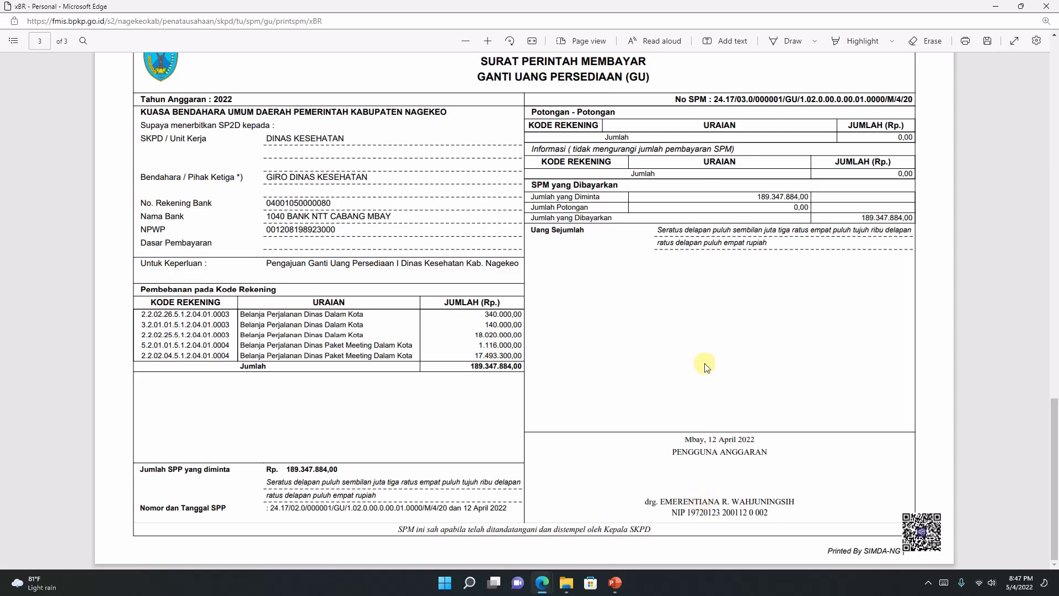
pyautogui.scroll(9, 706, 367)
pyautogui.scroll(10, 708, 369)
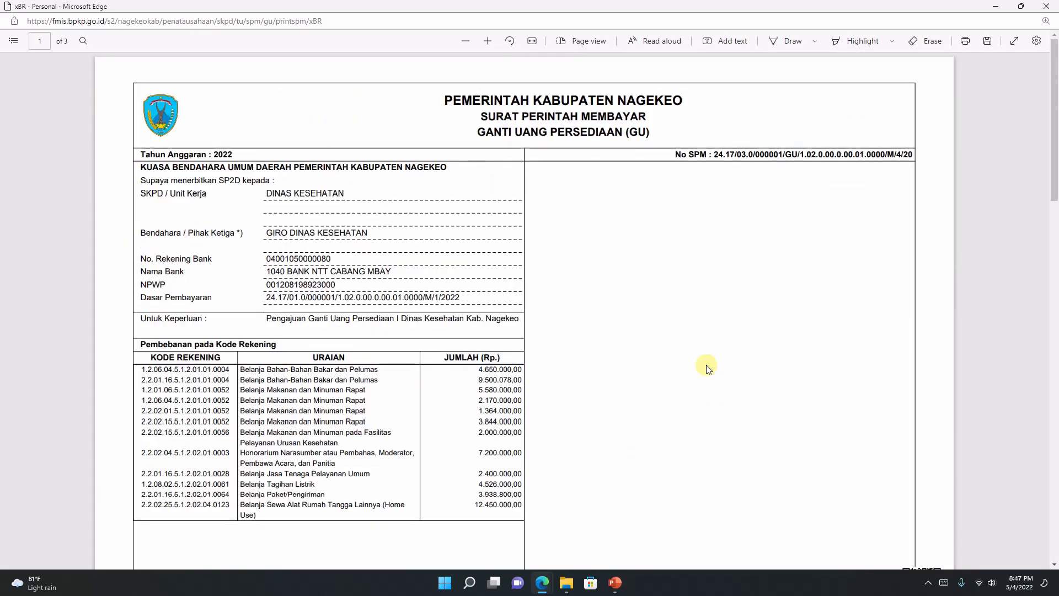
pyautogui.scroll(-6, 708, 368)
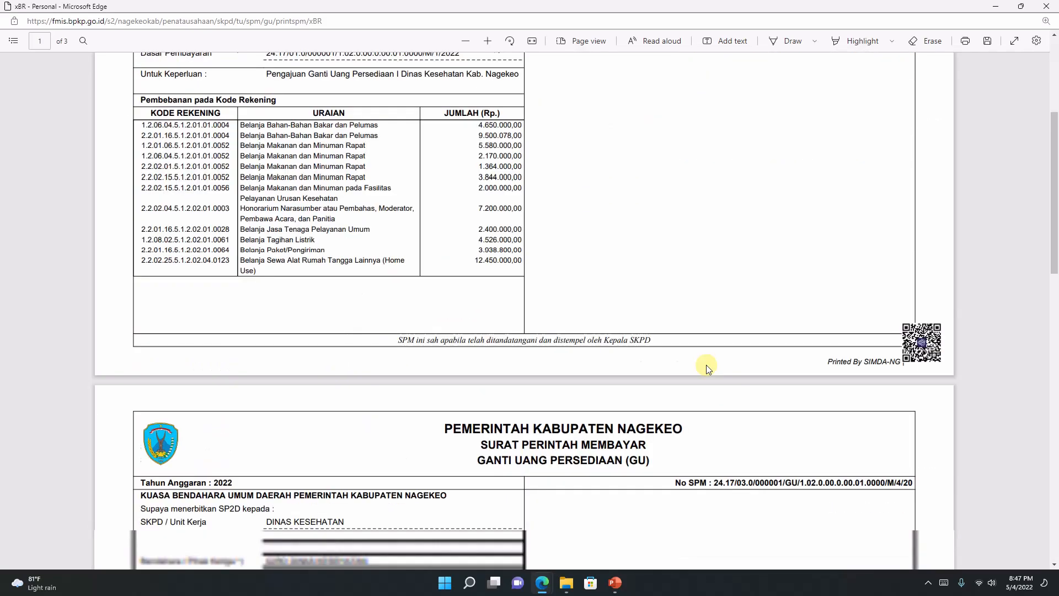
pyautogui.scroll(-4, 708, 369)
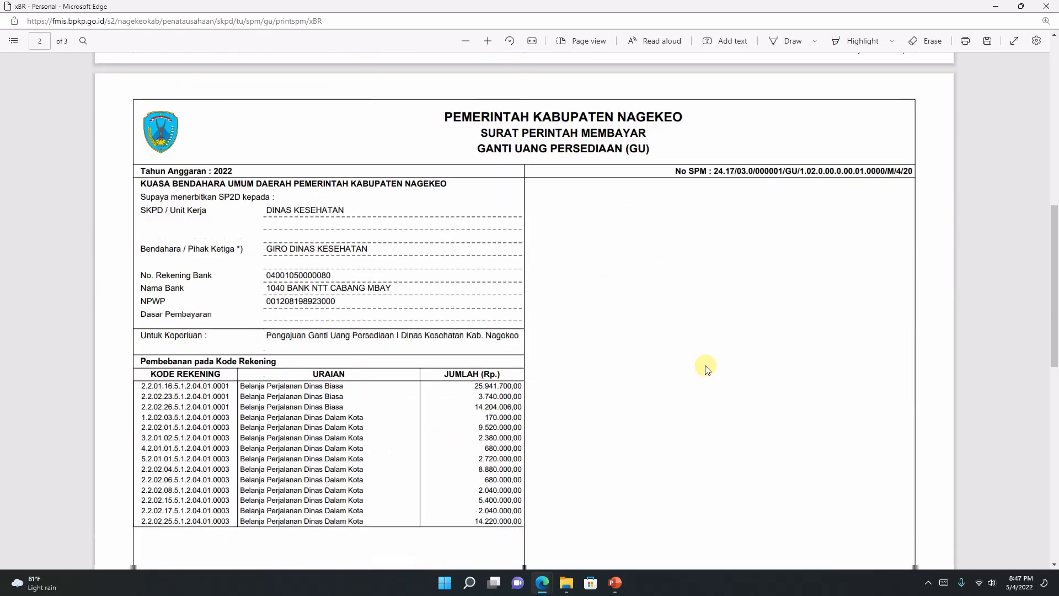
pyautogui.scroll(-10, 466, 276)
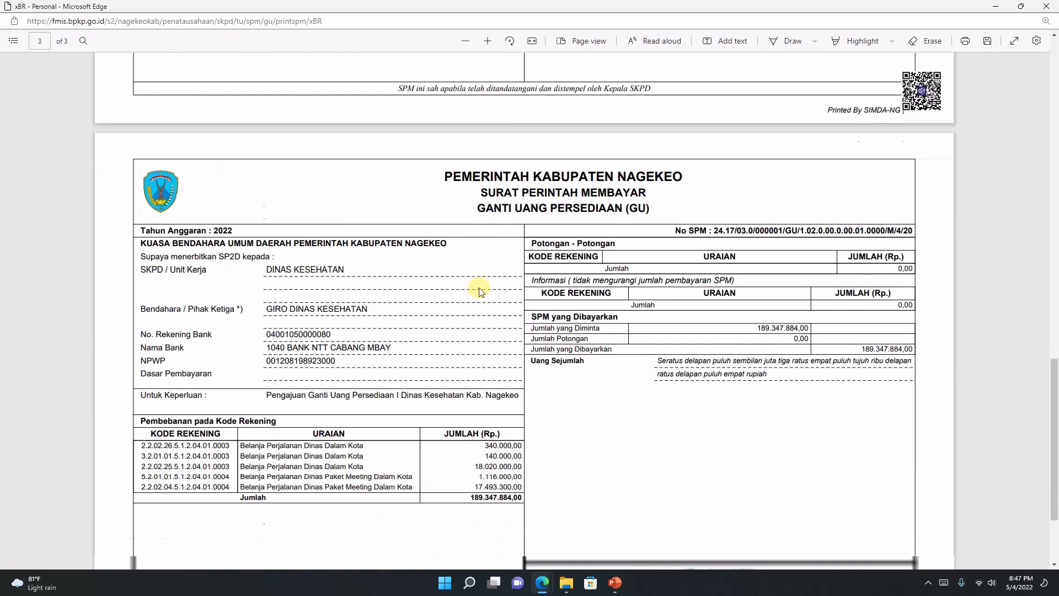
pyautogui.scroll(20, 731, 343)
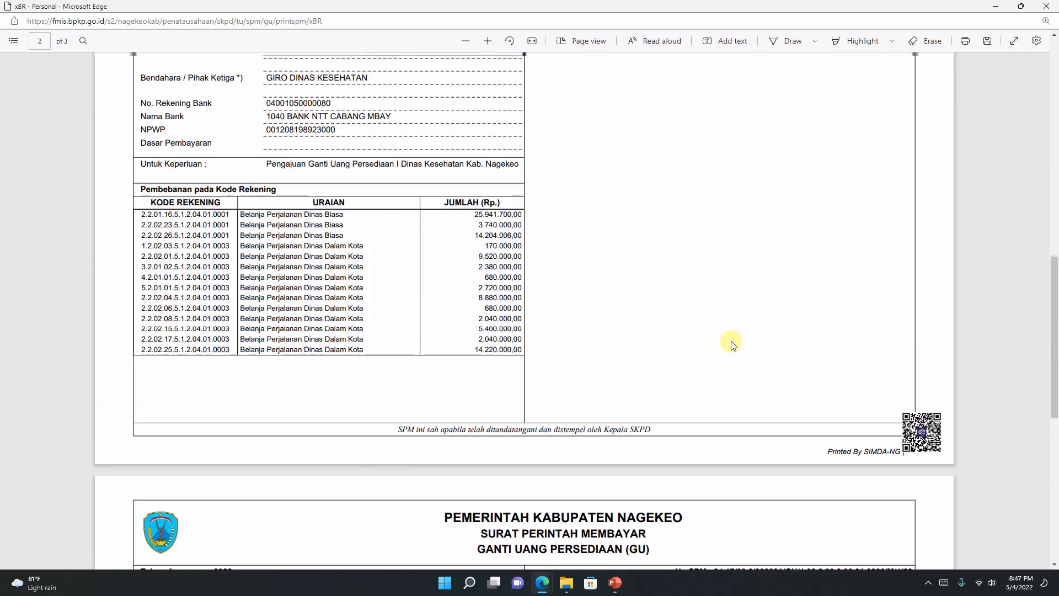
pyautogui.click(996, 12)
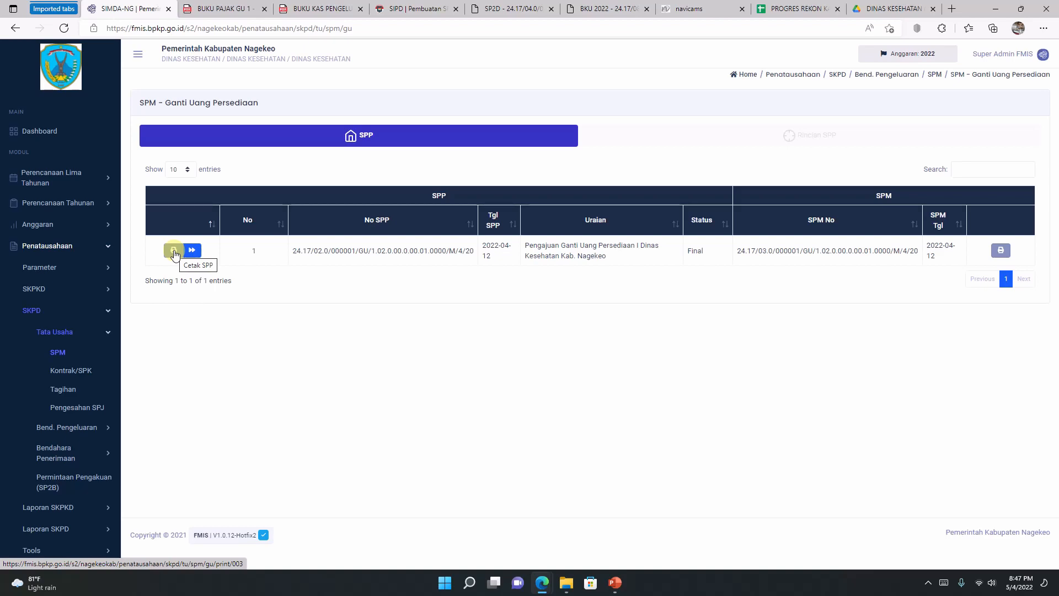
# Open the GU 1 SPP printout and examine its header details, expenditure breakdown and total across all pages
pyautogui.click(174, 253)
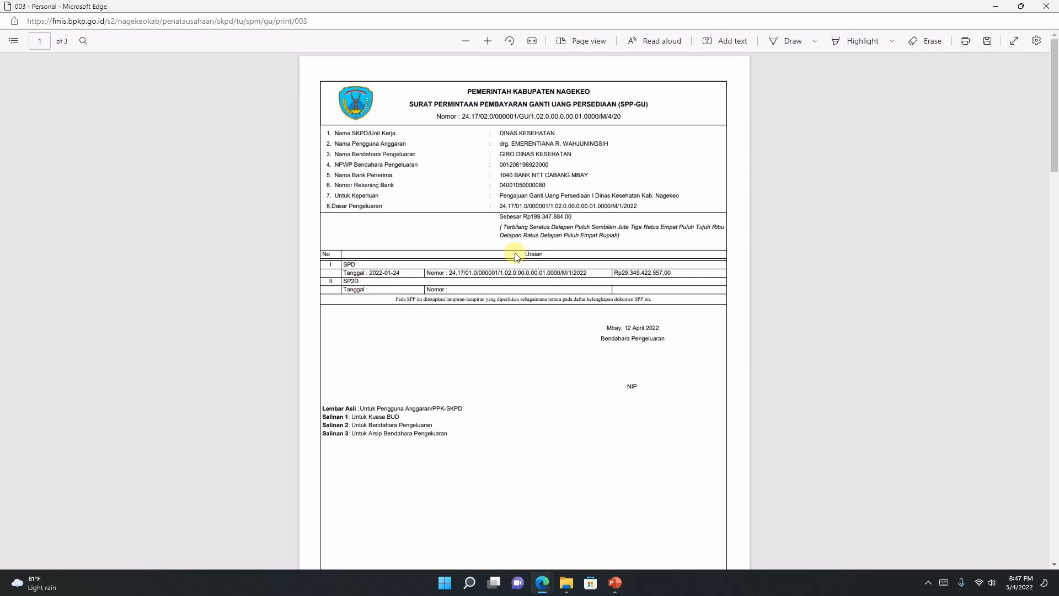
pyautogui.scroll(-4, 516, 258)
pyautogui.scroll(4, 524, 252)
pyautogui.click(488, 41)
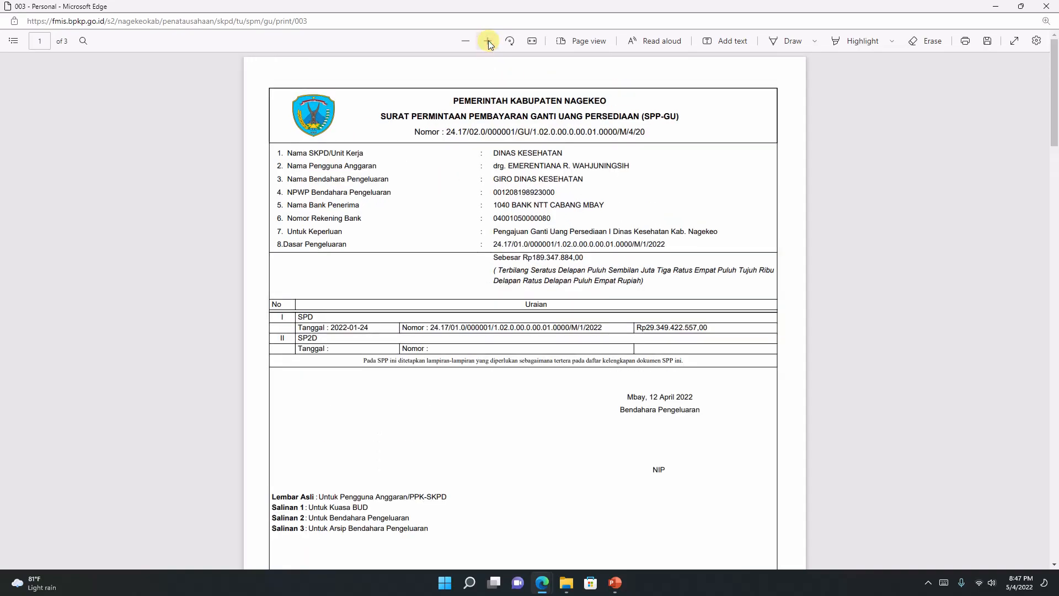
pyautogui.click(488, 40)
pyautogui.scroll(-10, 504, 238)
pyautogui.scroll(-12, 530, 151)
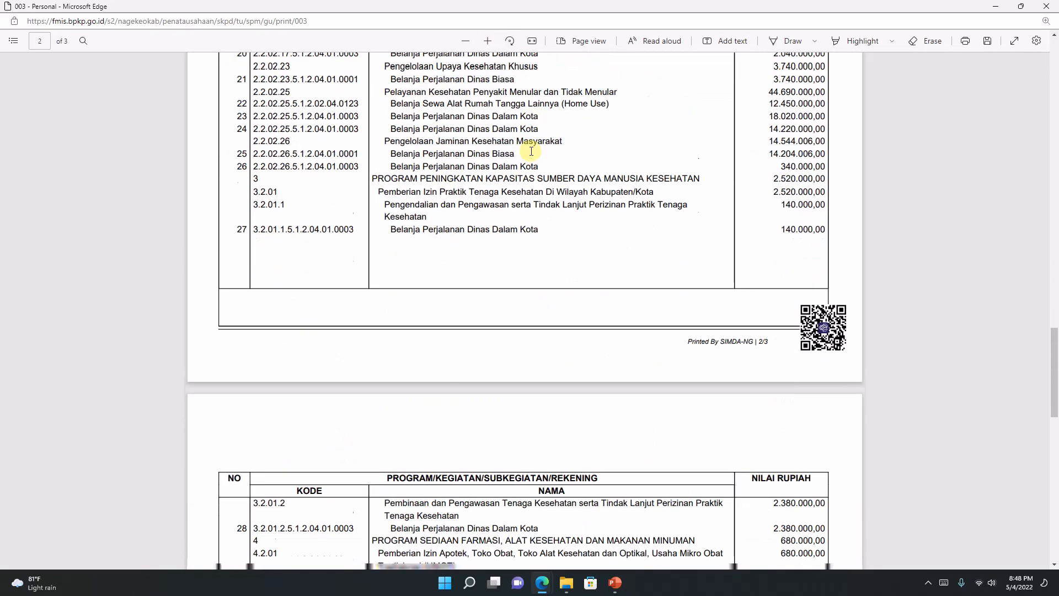
pyautogui.scroll(2, 534, 156)
pyautogui.scroll(-7, 534, 156)
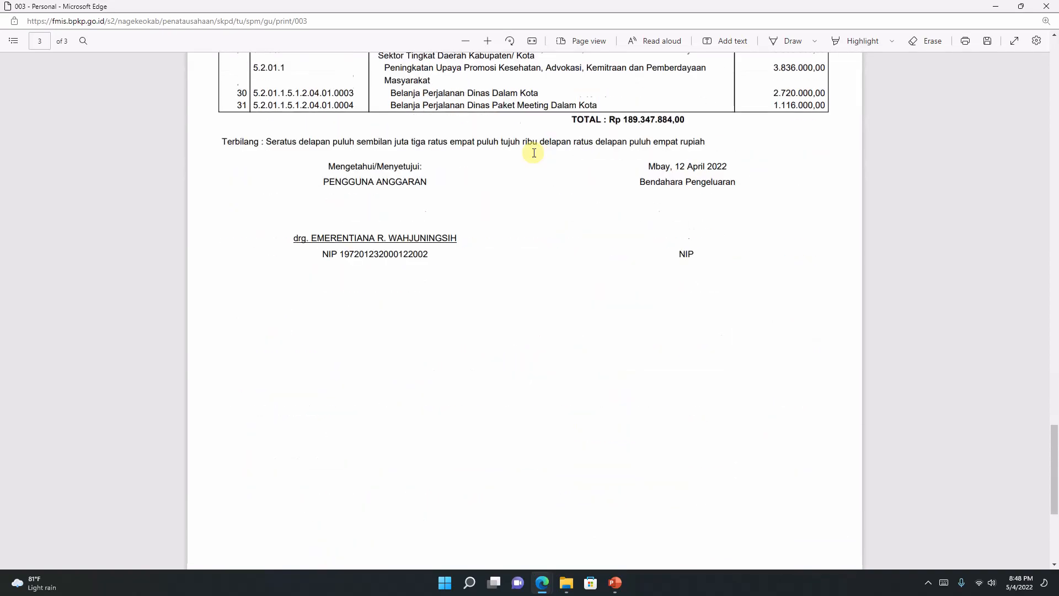
pyautogui.scroll(7, 531, 150)
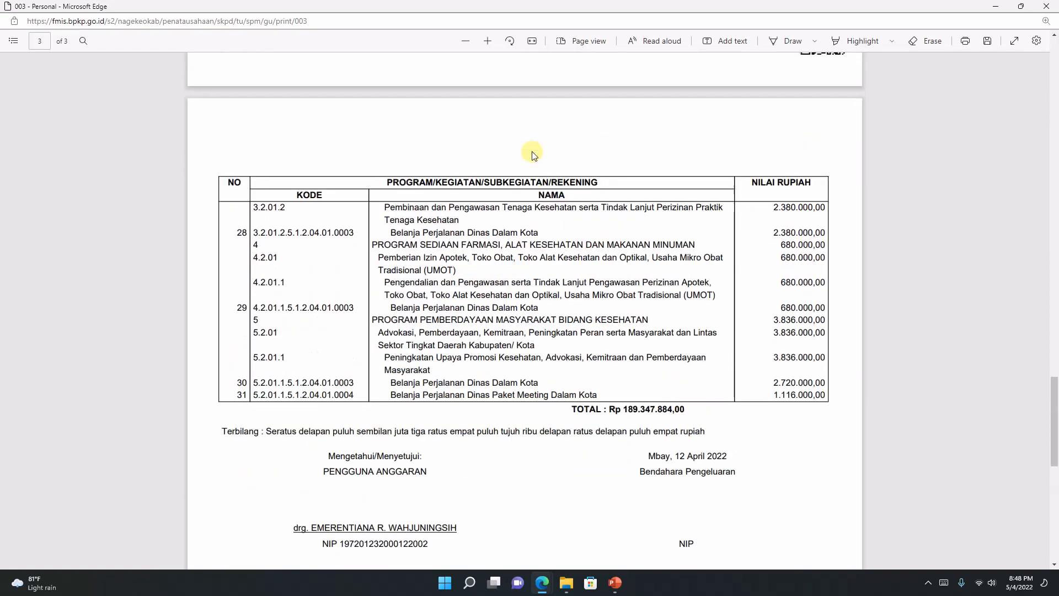
pyautogui.scroll(-8, 602, 182)
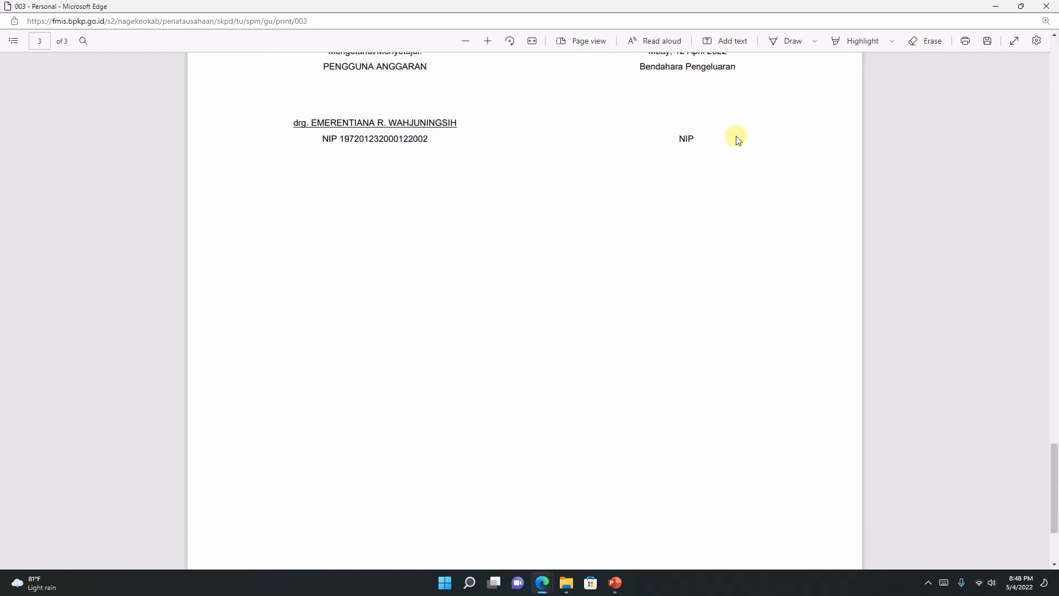
# Check the Bendahara Pengeluaran and Pengguna Anggaran signature blocks and the first page of the SPP-GU printout, then close it
pyautogui.moveTo(677, 138); pyautogui.dragTo(720, 138)
pyautogui.click(669, 161)
pyautogui.scroll(7, 669, 161)
pyautogui.scroll(-5, 709, 280)
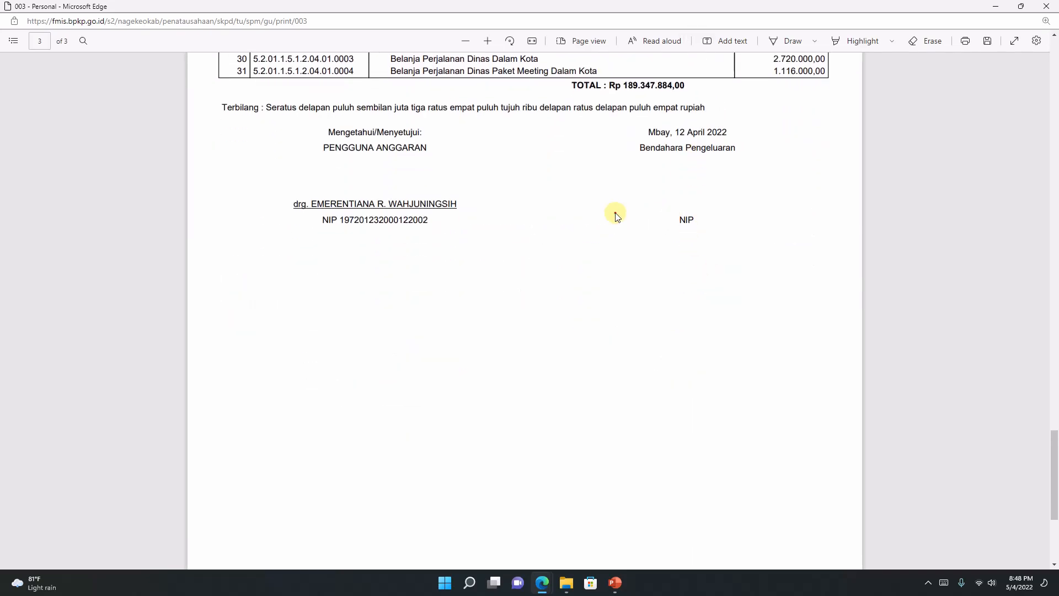
pyautogui.moveTo(337, 146); pyautogui.dragTo(415, 185)
pyautogui.click(344, 193)
pyautogui.scroll(20, 421, 205)
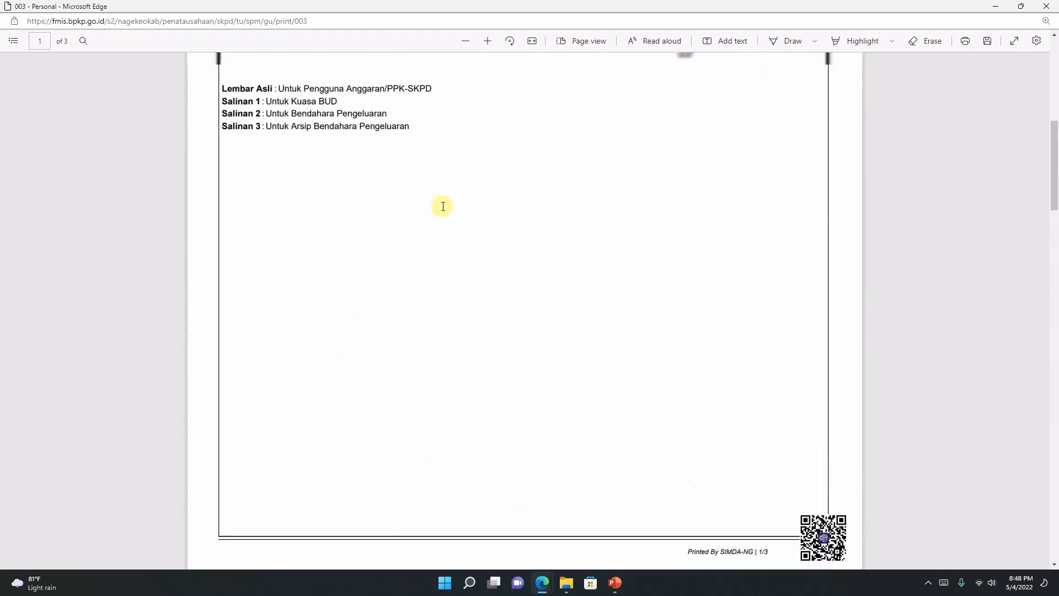
pyautogui.scroll(1, 442, 205)
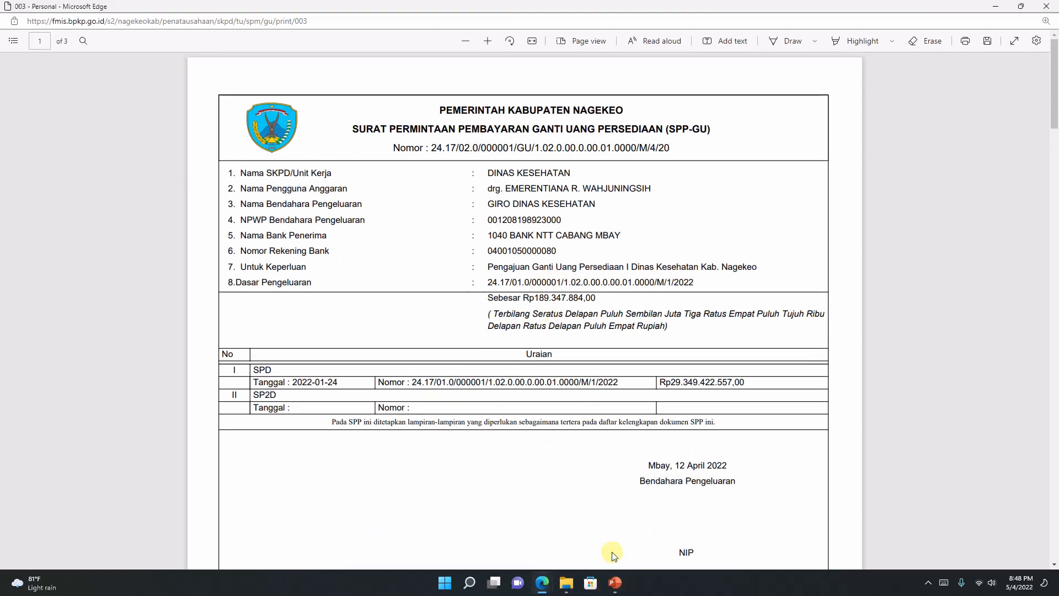
pyautogui.hotkey('ctrl', 'w')
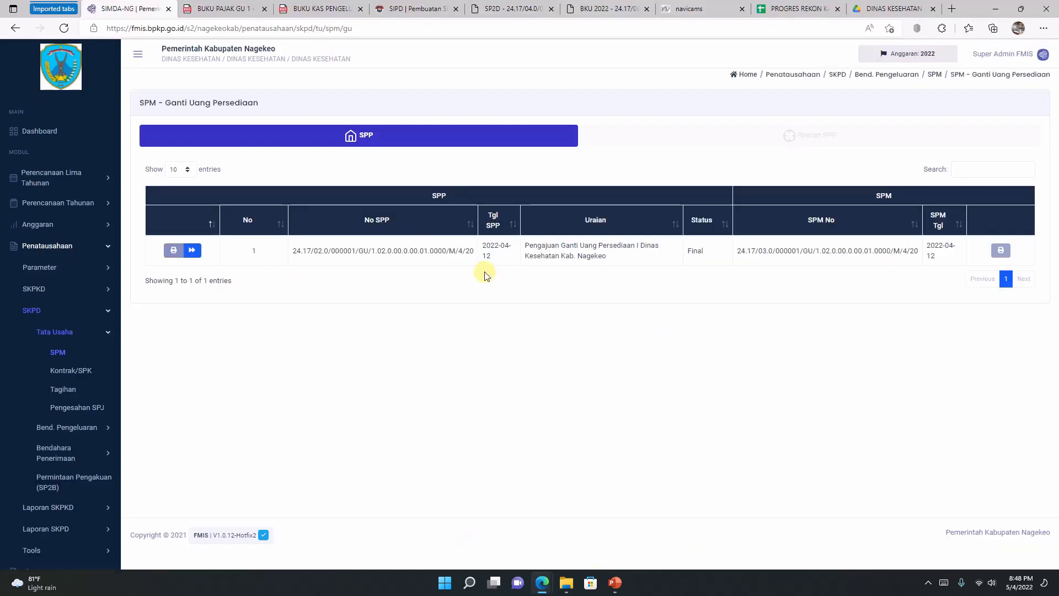